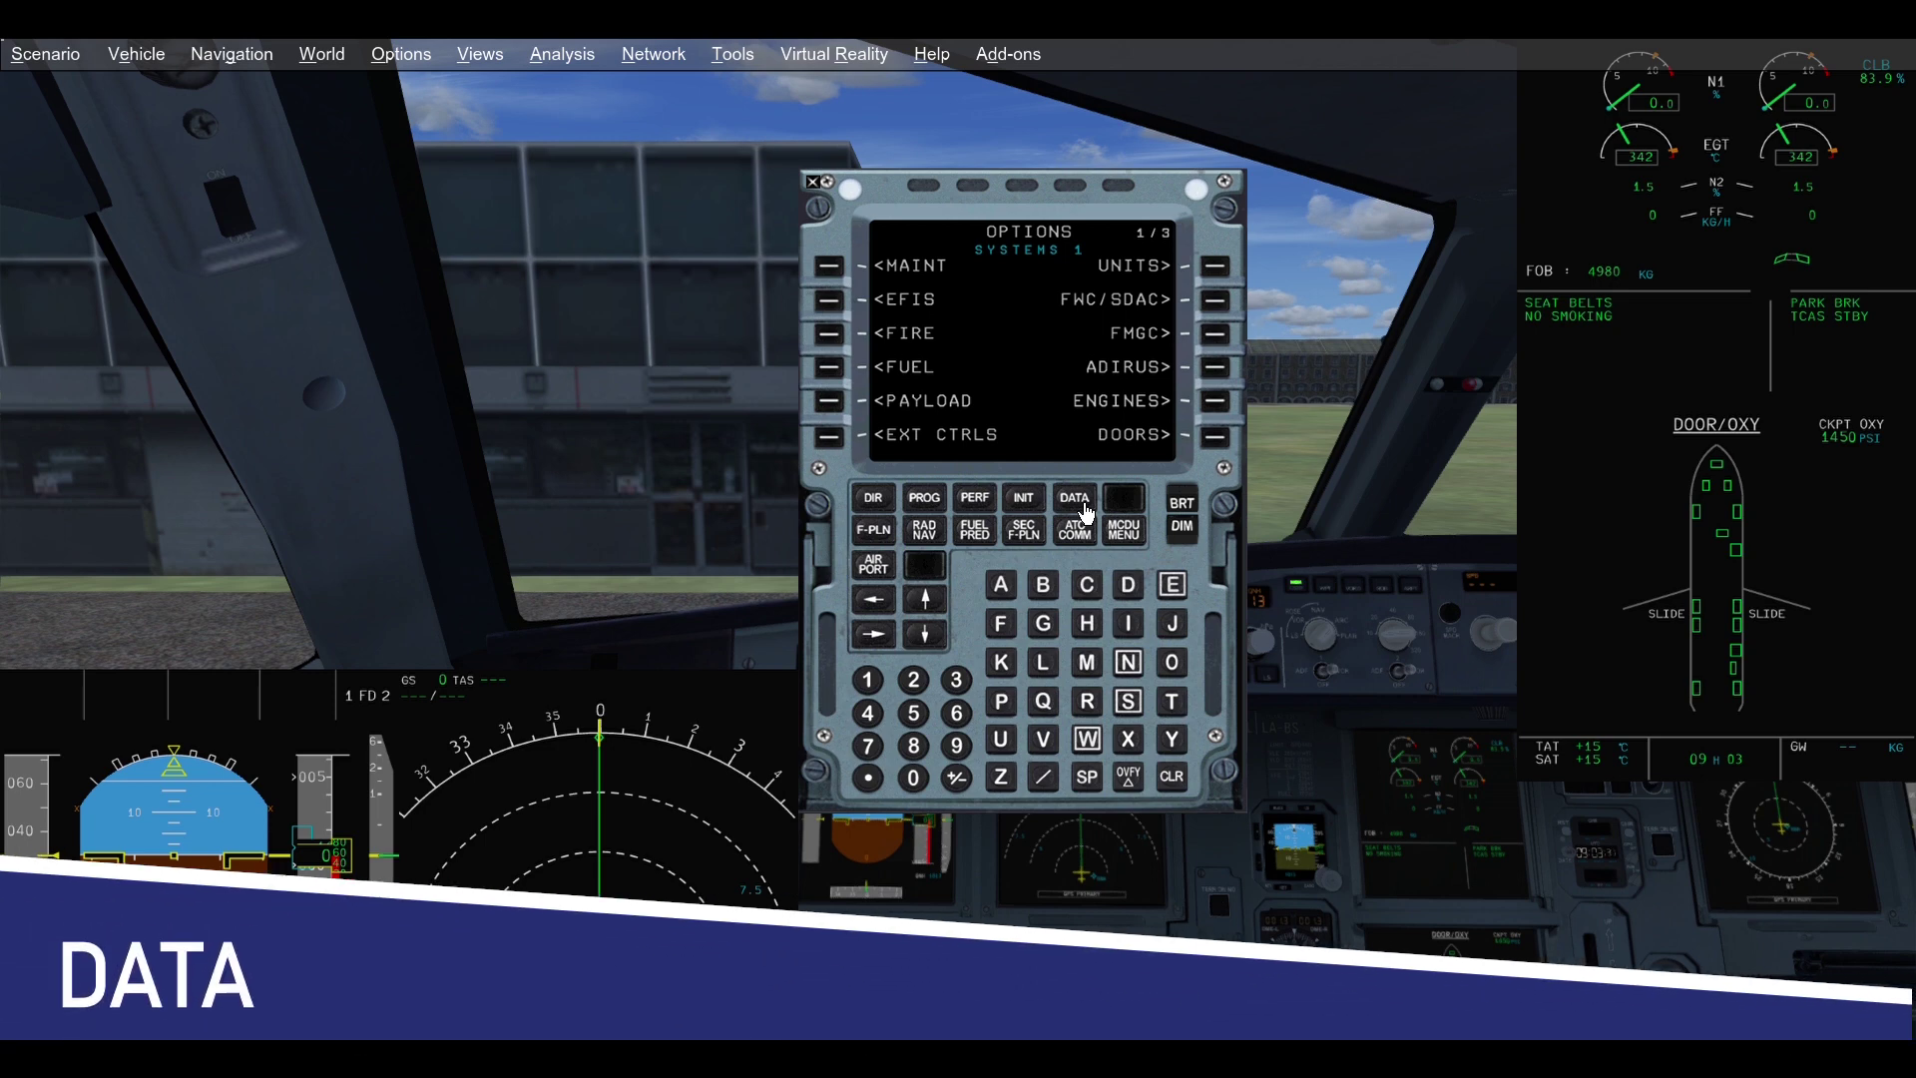
Show the A/C STATUS page: A320-200, CFM56-5-B4 engines, nav database 04JAN-31JAN
{"action": "left_click", "coordinate": [1082, 504]}
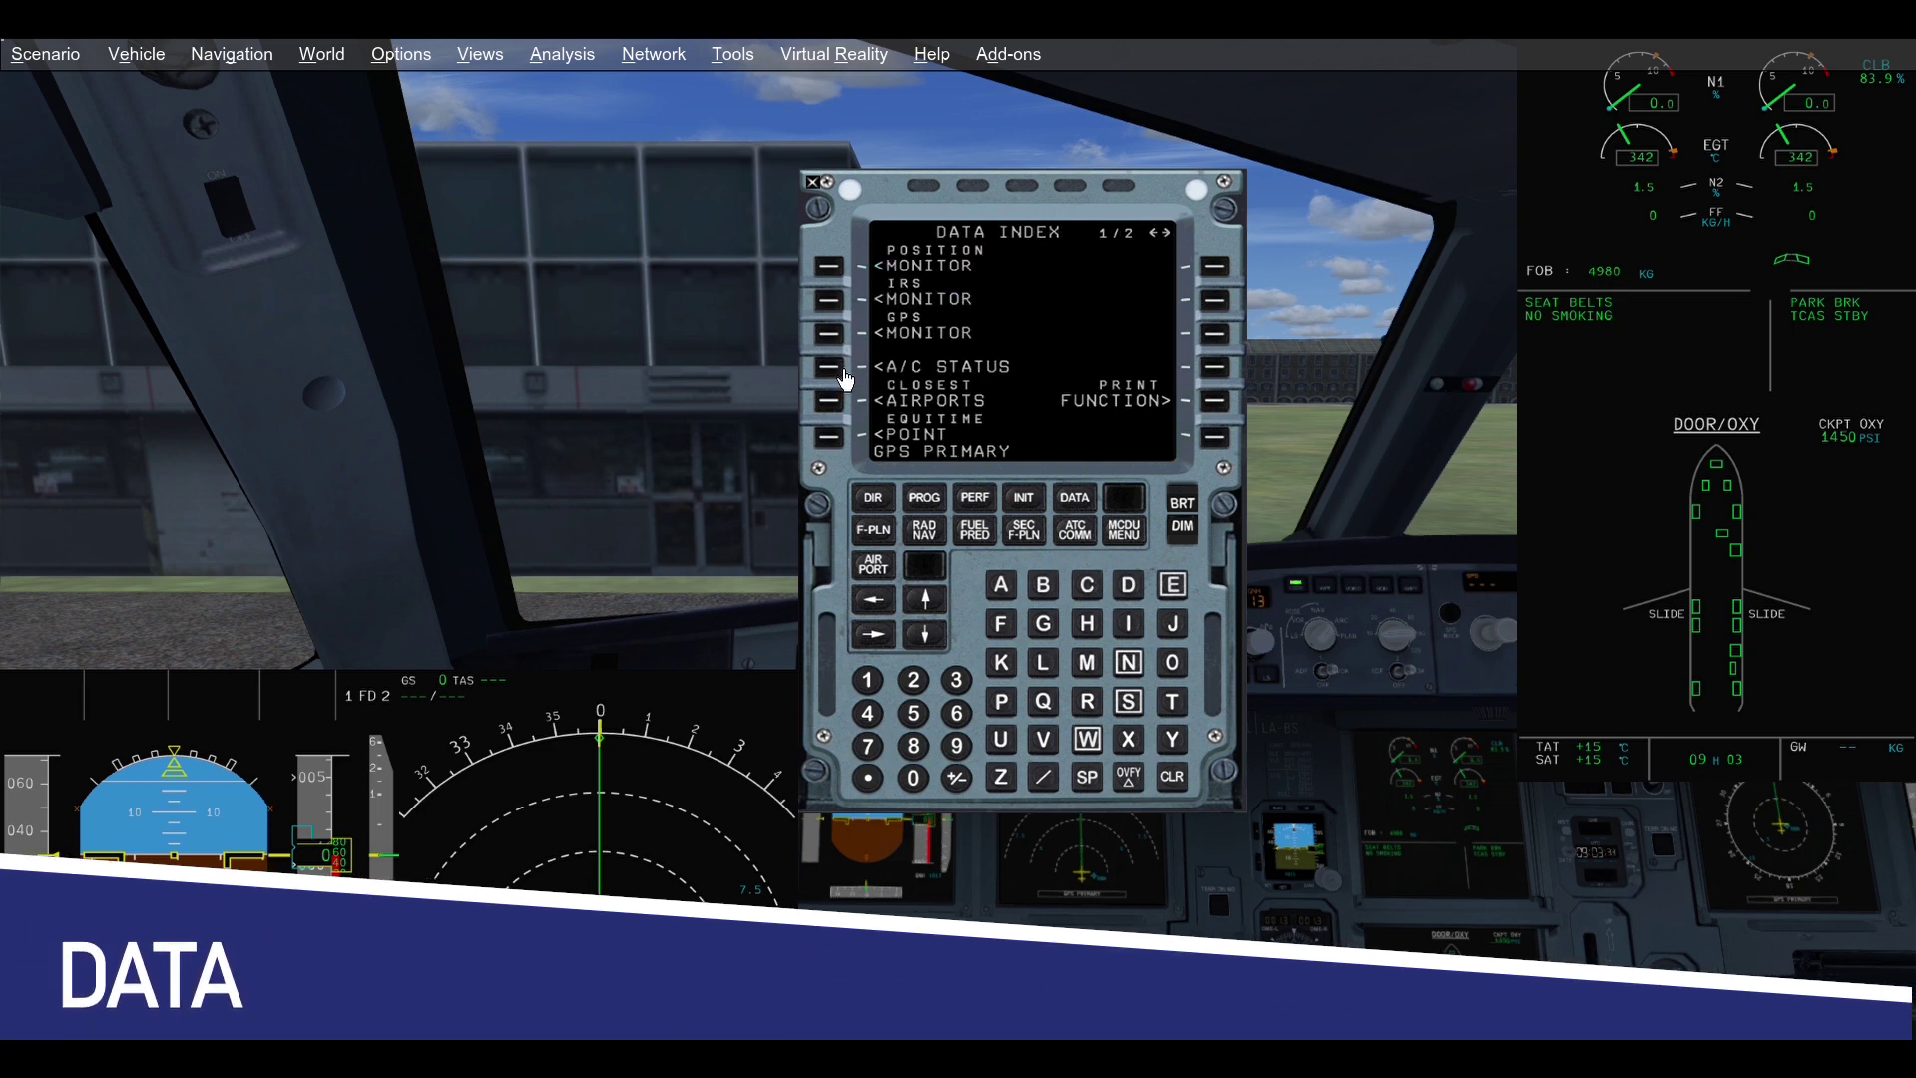
{"action": "left_click", "coordinate": [839, 369]}
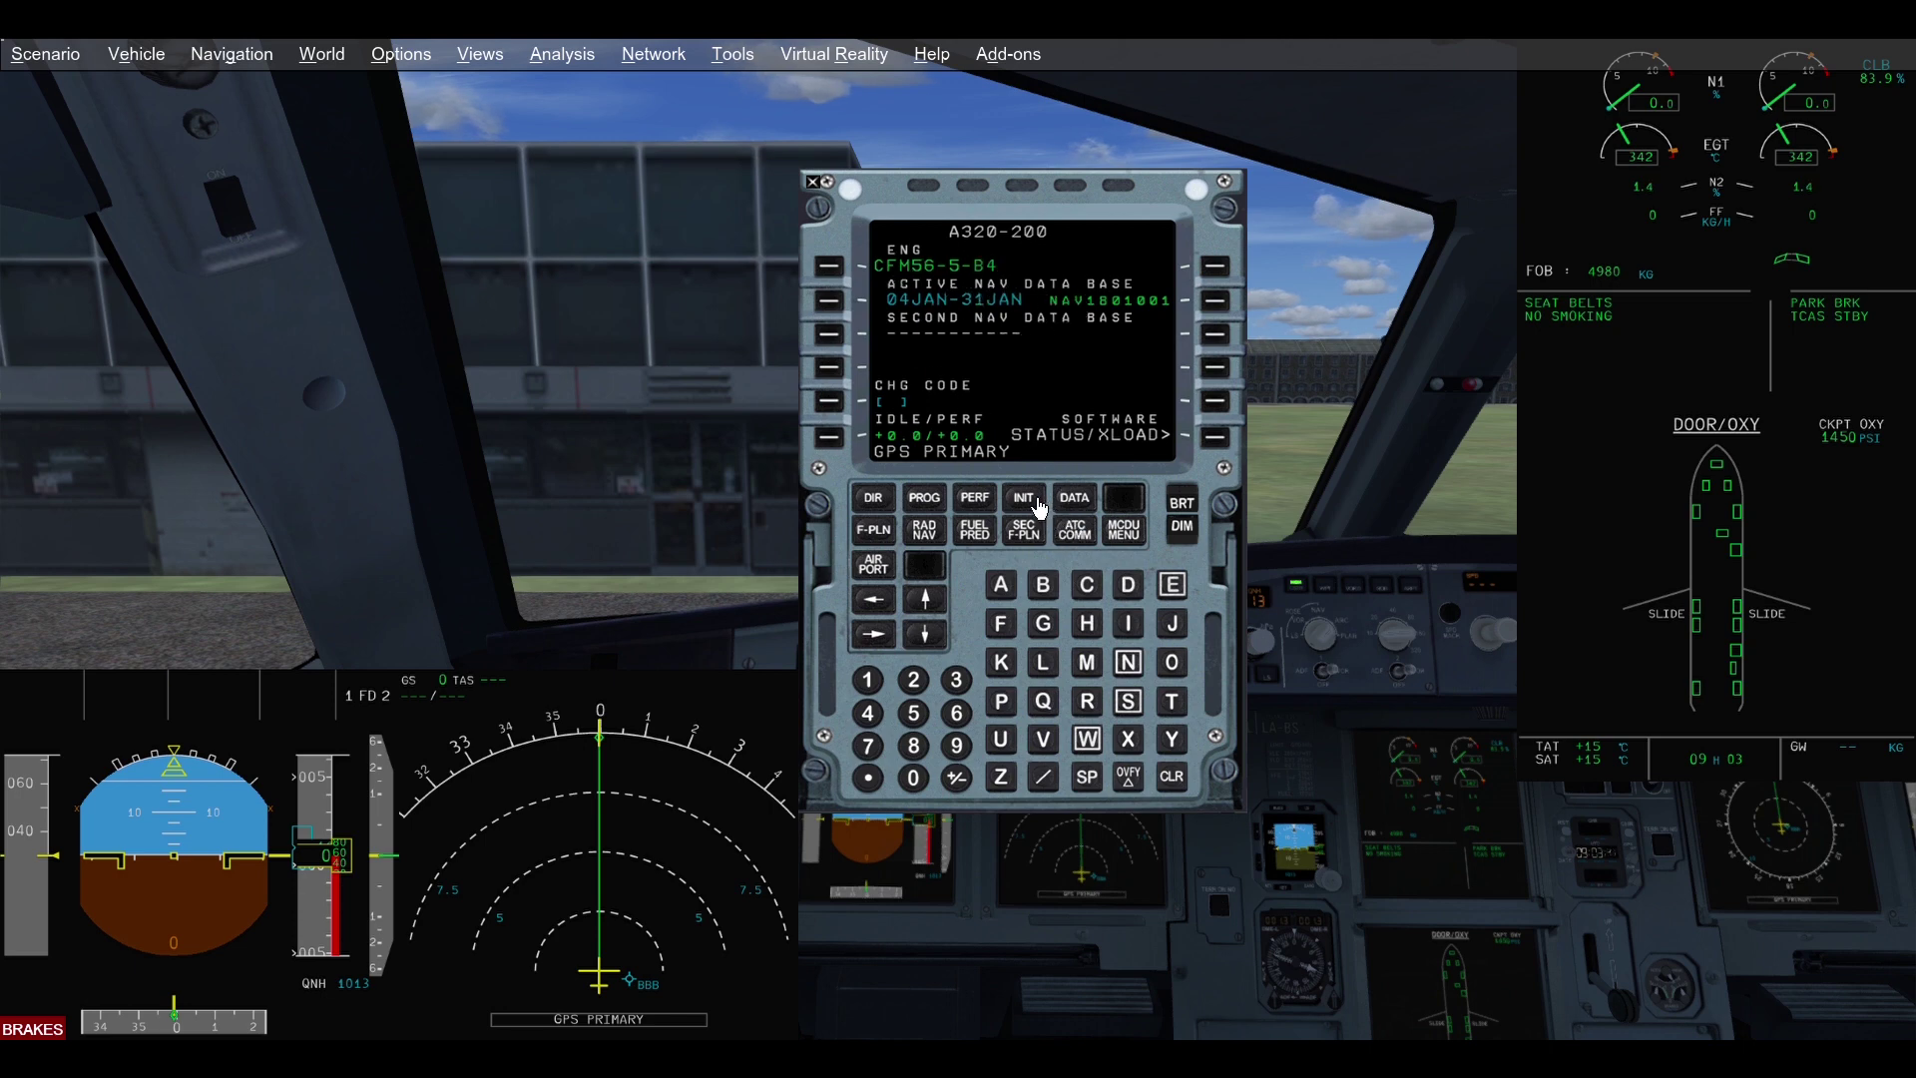
Enter VABB/VIDP as the origin and destination on the INIT page
{"action": "left_click", "coordinate": [1028, 501]}
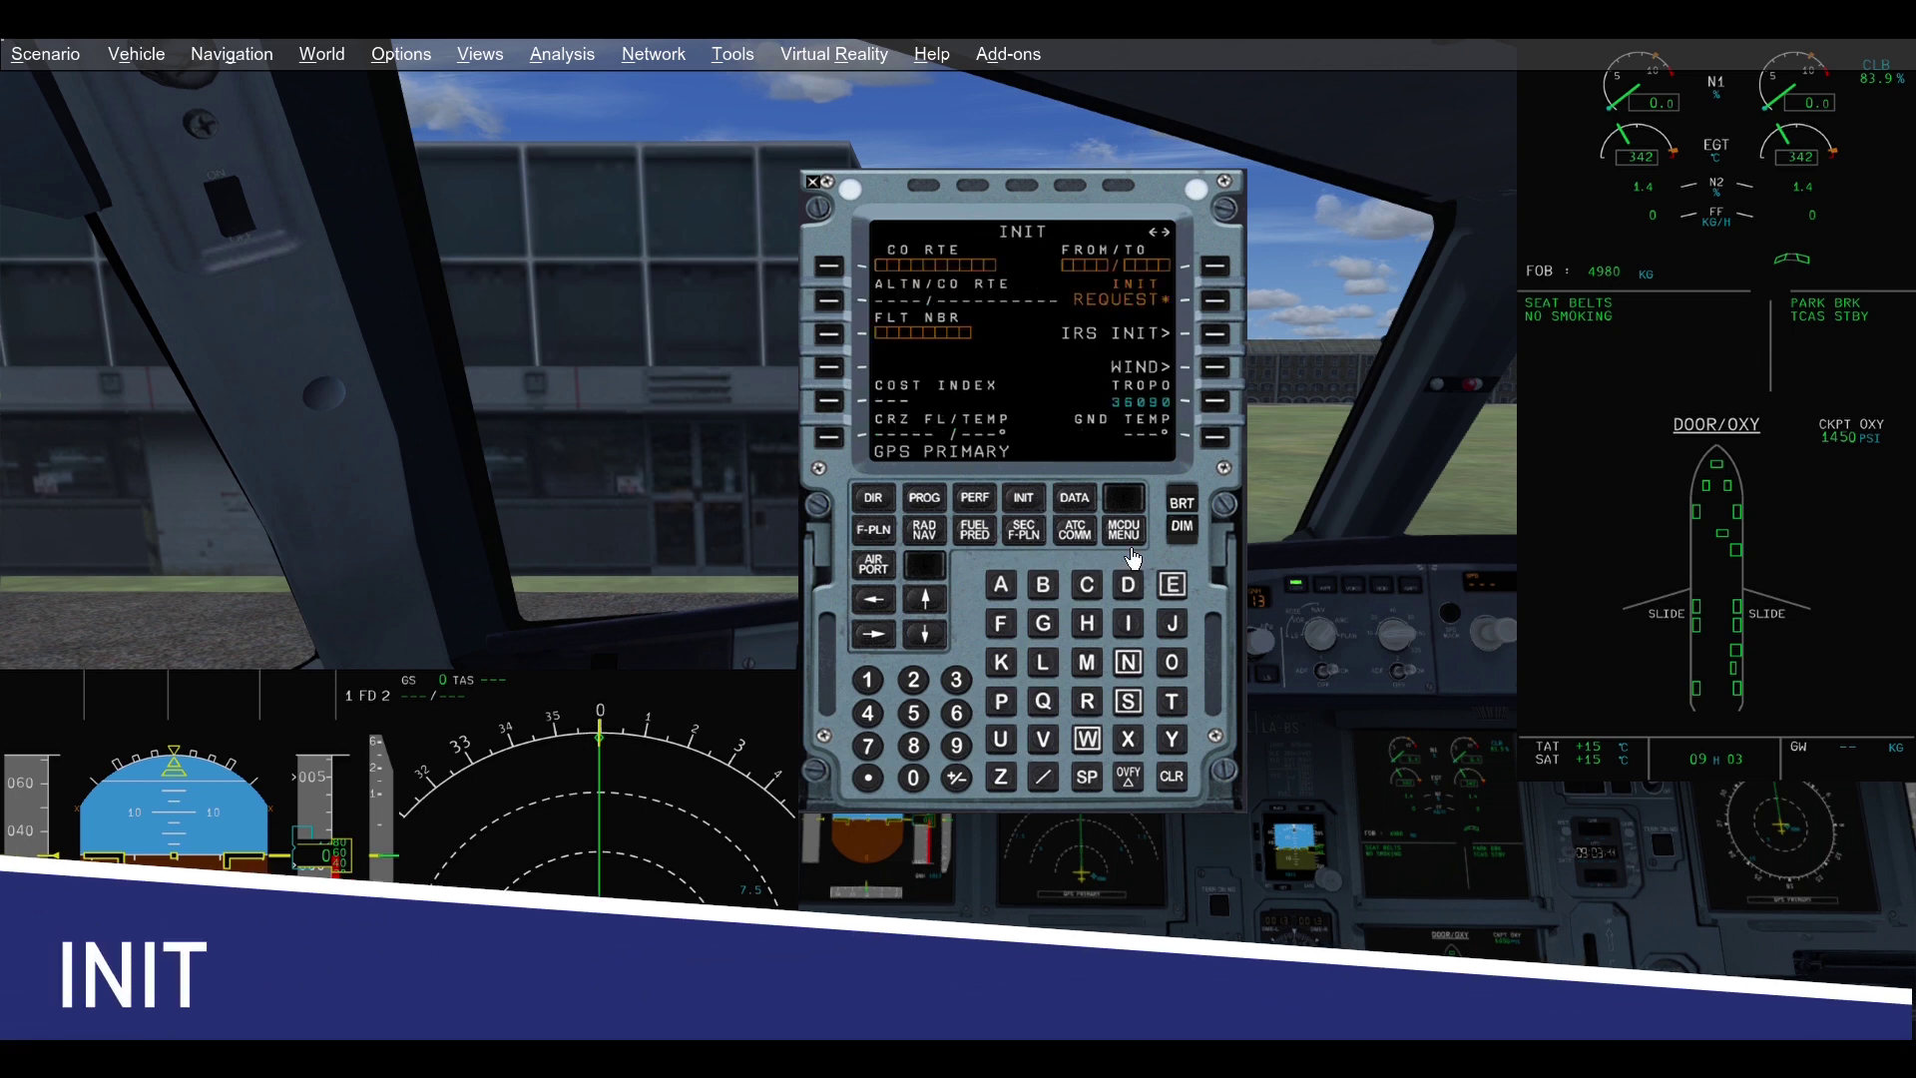
{"action": "left_click", "coordinate": [1043, 740]}
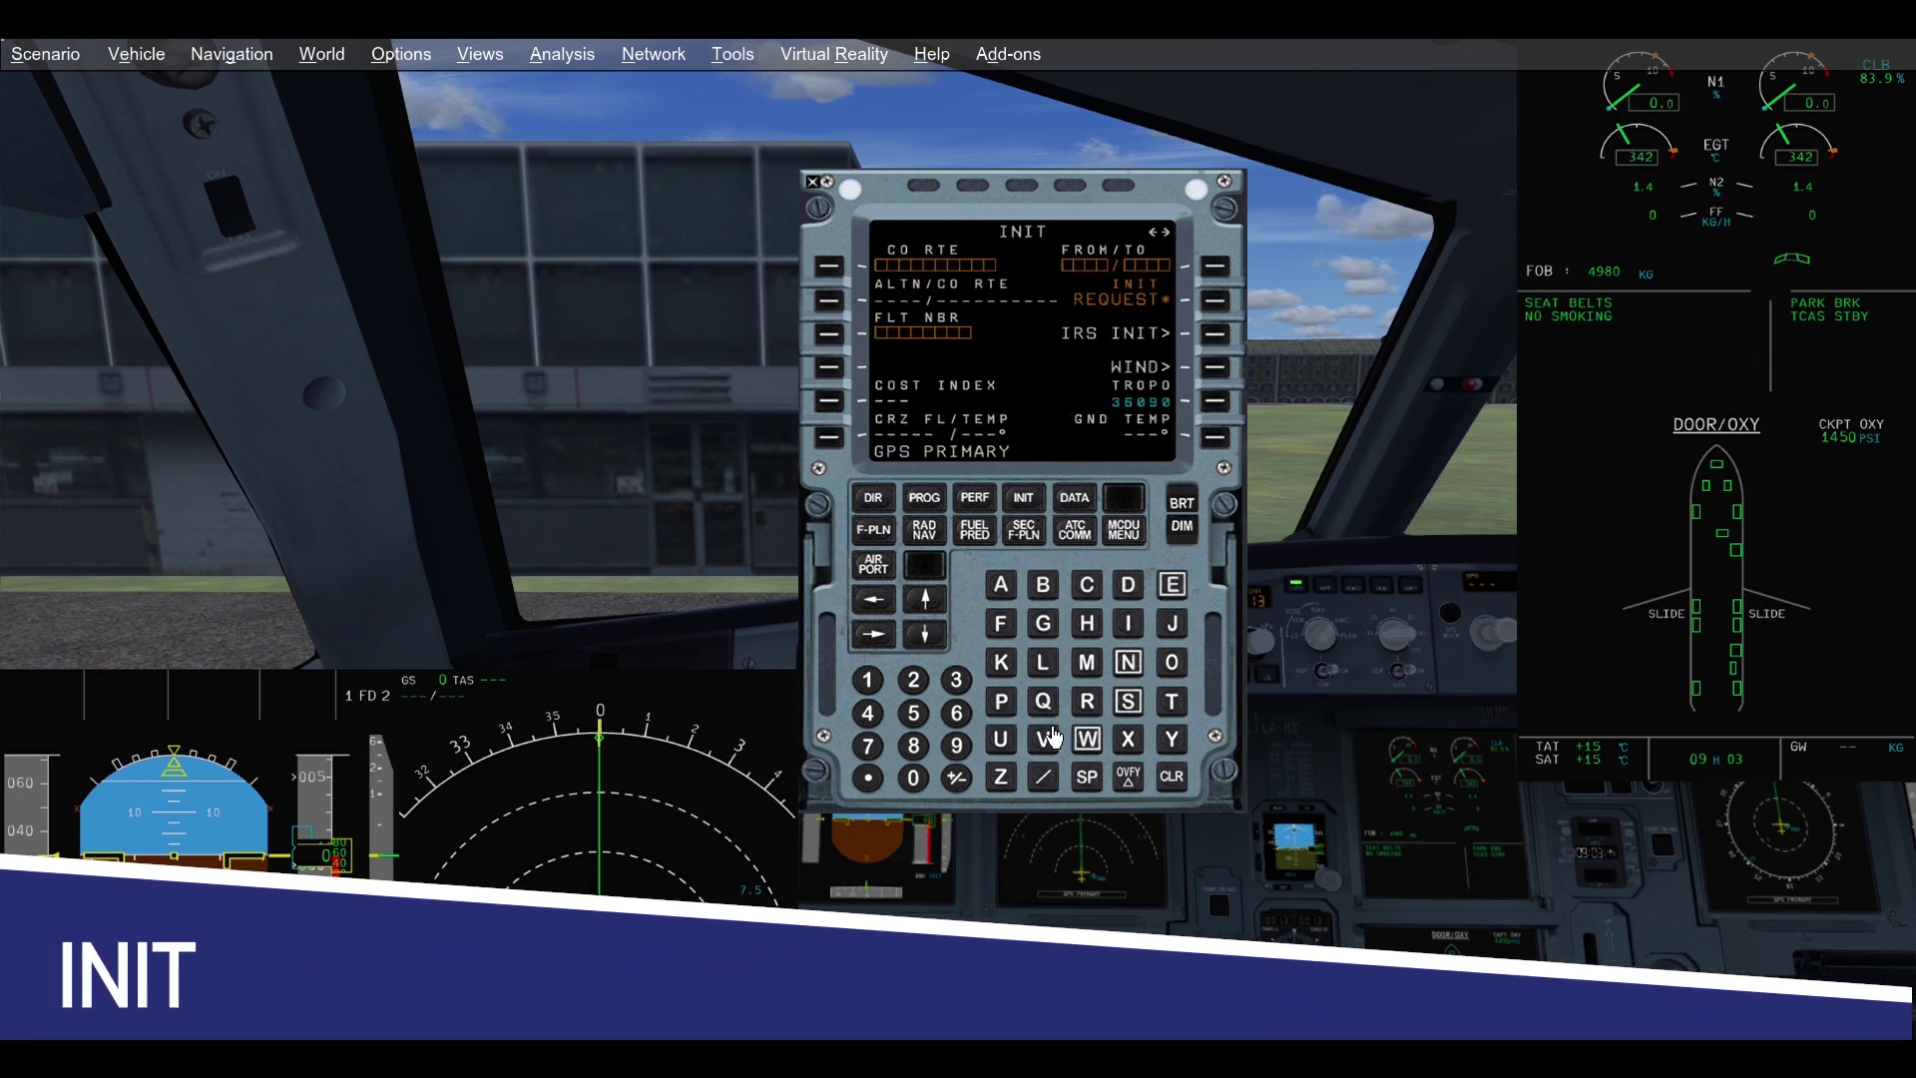
{"action": "left_click", "coordinate": [1001, 584]}
{"action": "left_click", "coordinate": [1046, 587]}
{"action": "left_click", "coordinate": [1046, 587]}
{"action": "left_click", "coordinate": [1045, 777]}
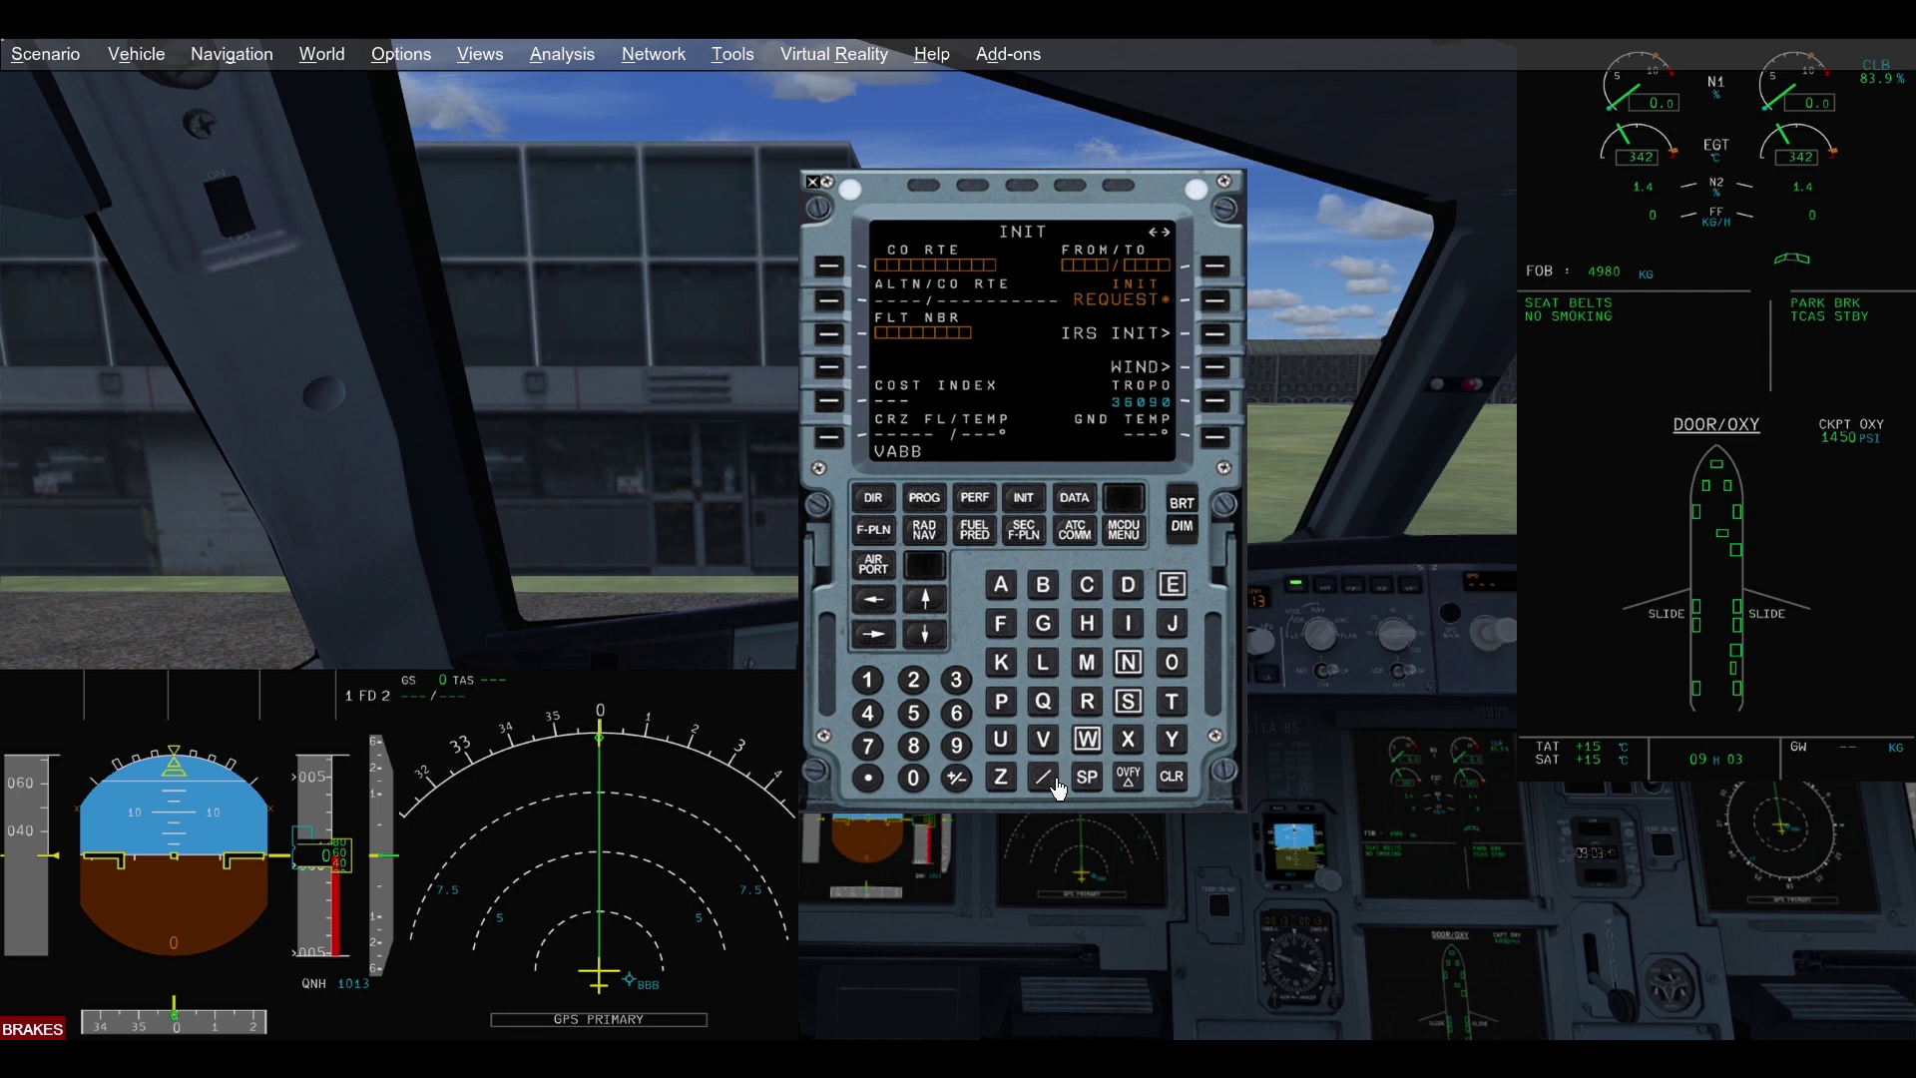
{"action": "left_click", "coordinate": [1045, 742]}
{"action": "left_click", "coordinate": [1127, 622]}
{"action": "left_click", "coordinate": [1127, 584]}
{"action": "left_click", "coordinate": [1003, 702]}
{"action": "left_click", "coordinate": [1227, 267]}
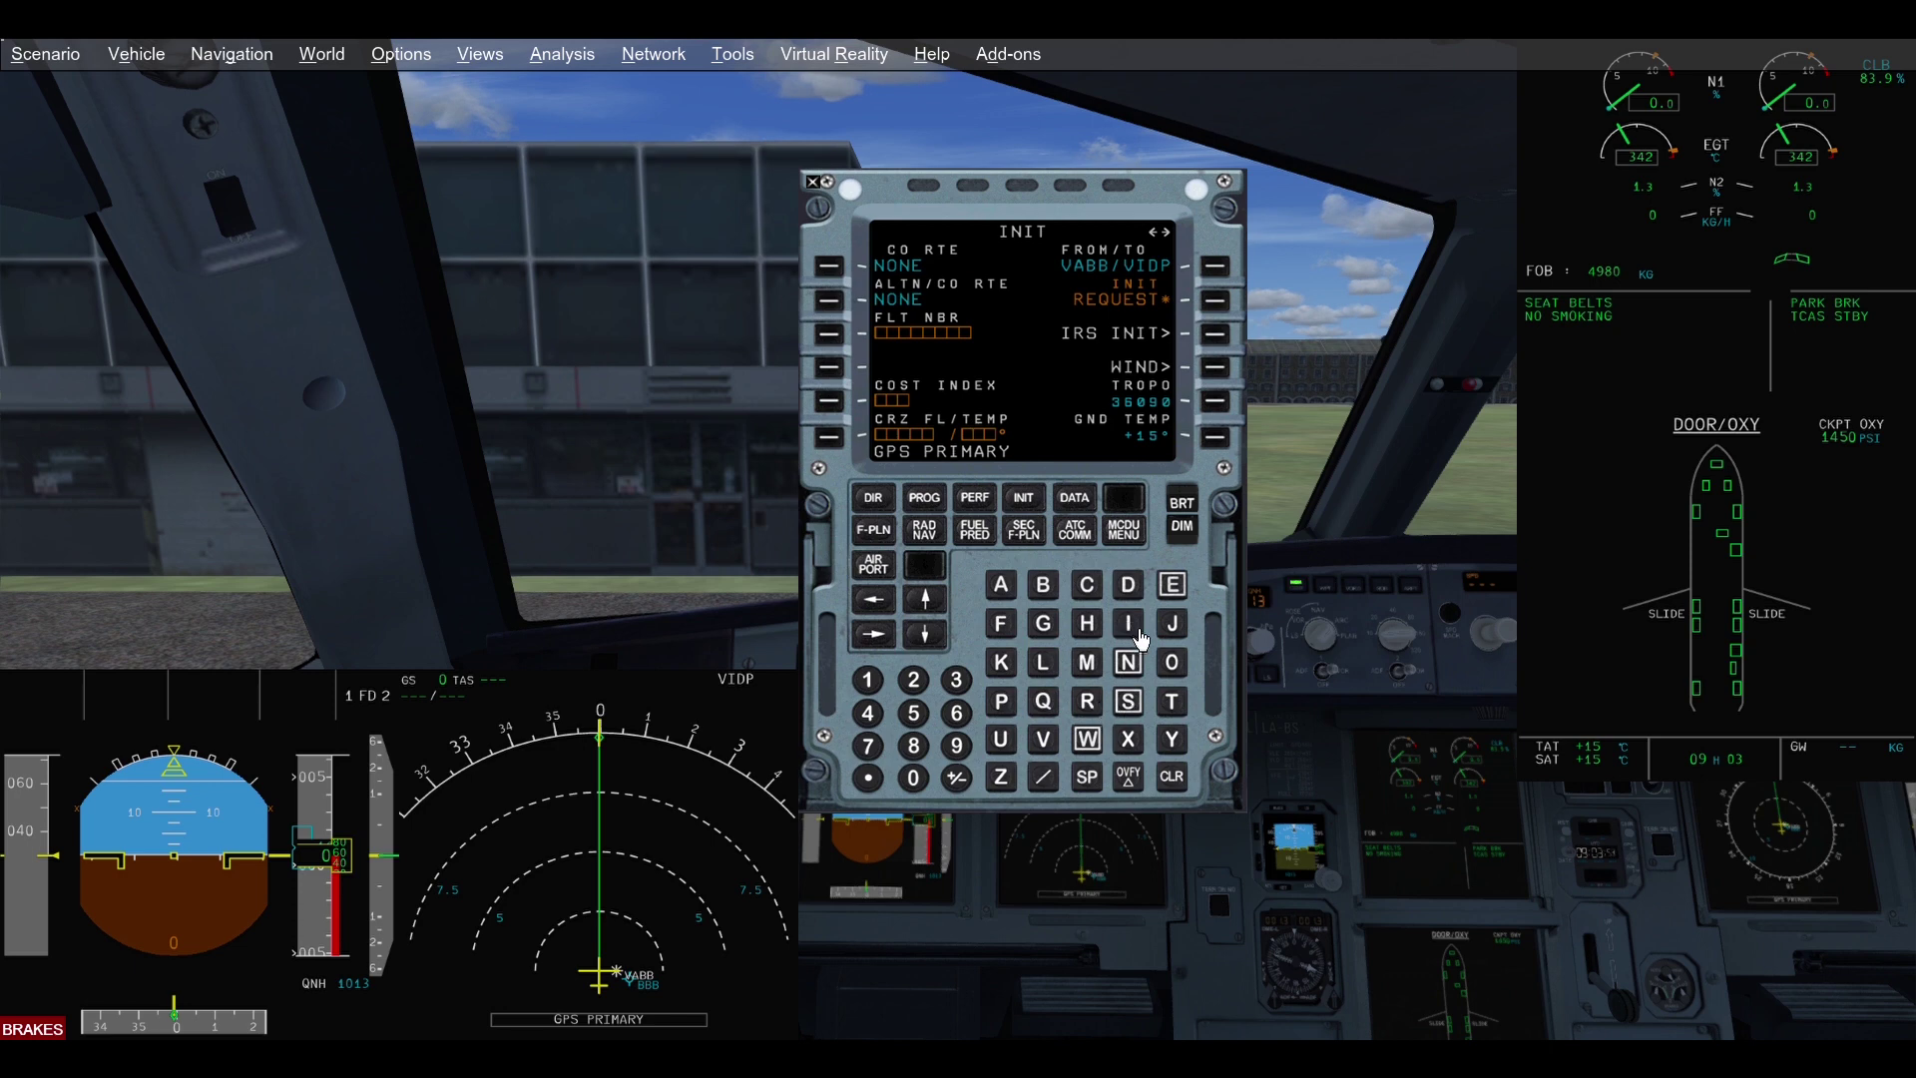
Set flight number IGO221 and cost index 20
{"action": "left_click", "coordinate": [1129, 625]}
{"action": "left_click", "coordinate": [1043, 624]}
{"action": "left_click", "coordinate": [1172, 662]}
{"action": "left_click", "coordinate": [913, 681]}
{"action": "left_click", "coordinate": [913, 681]}
{"action": "left_click", "coordinate": [868, 681]}
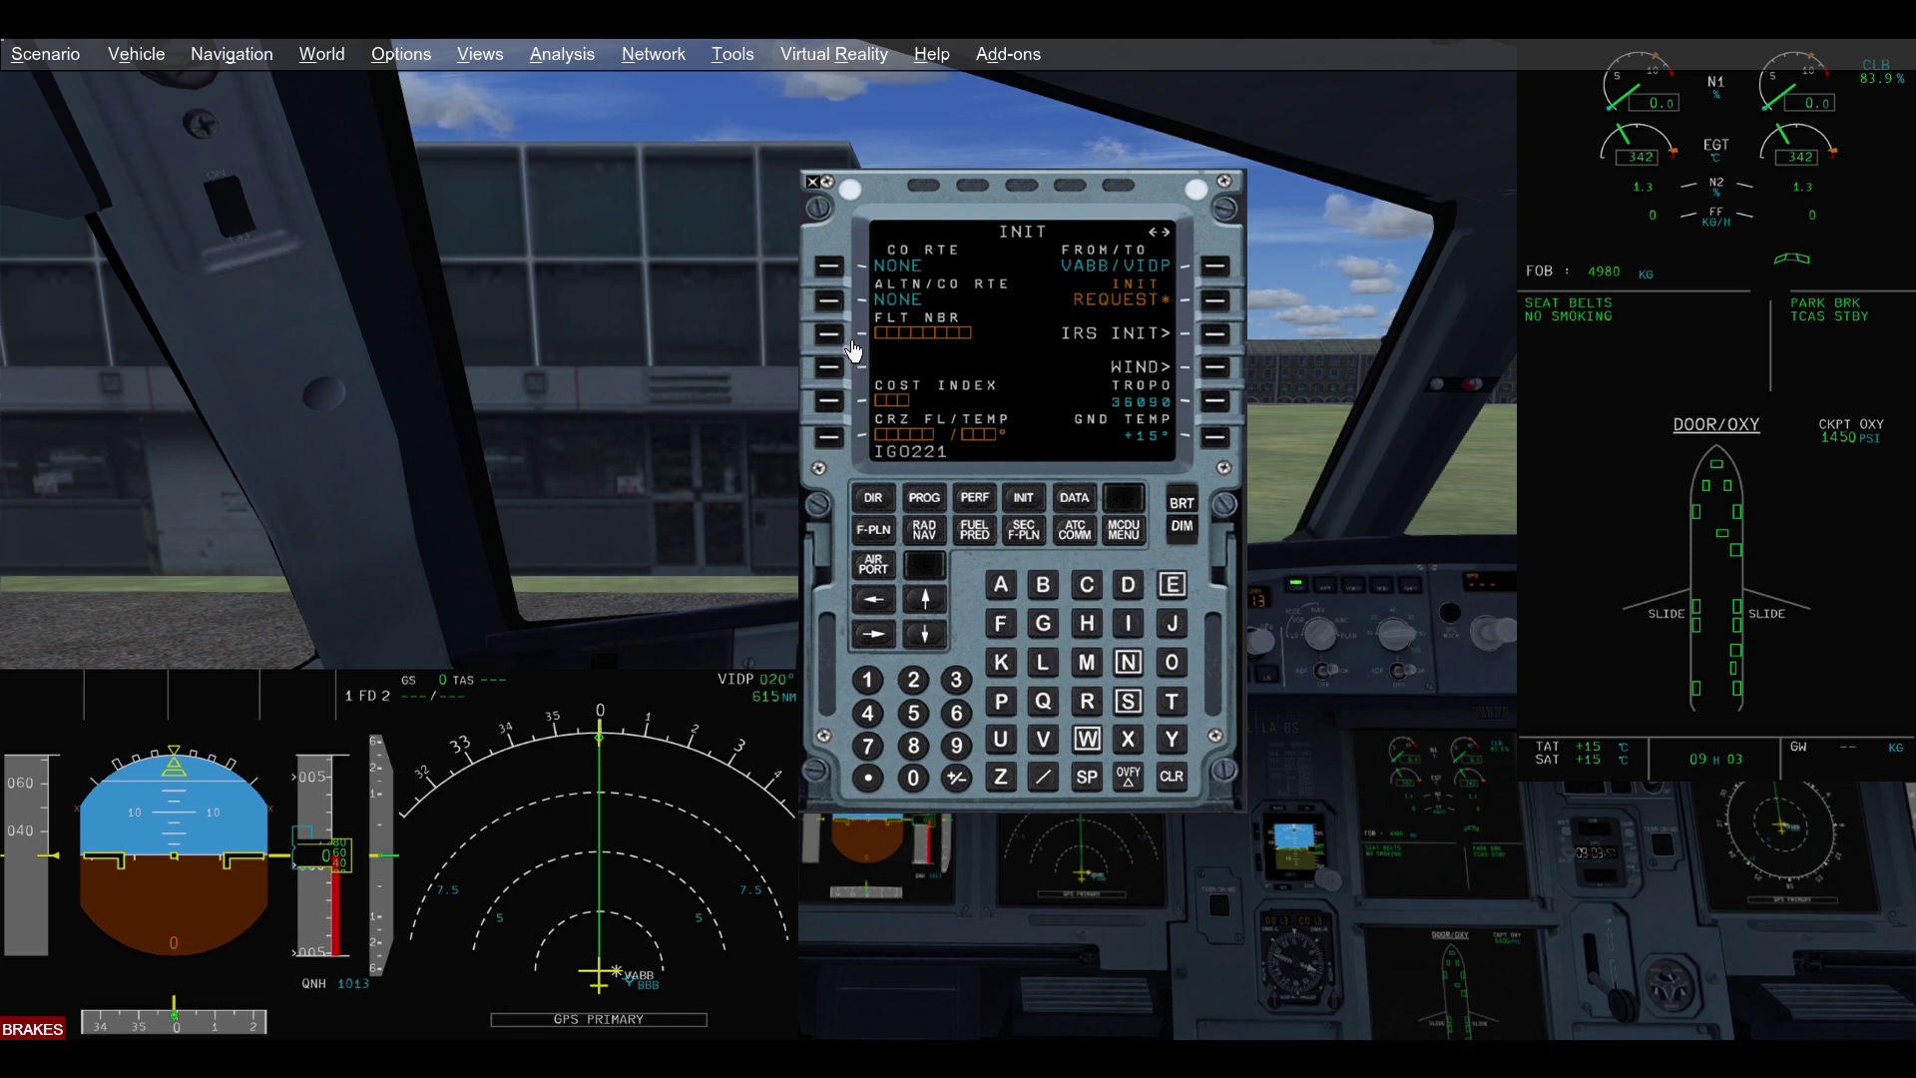
{"action": "left_click", "coordinate": [830, 336]}
{"action": "left_click", "coordinate": [916, 689]}
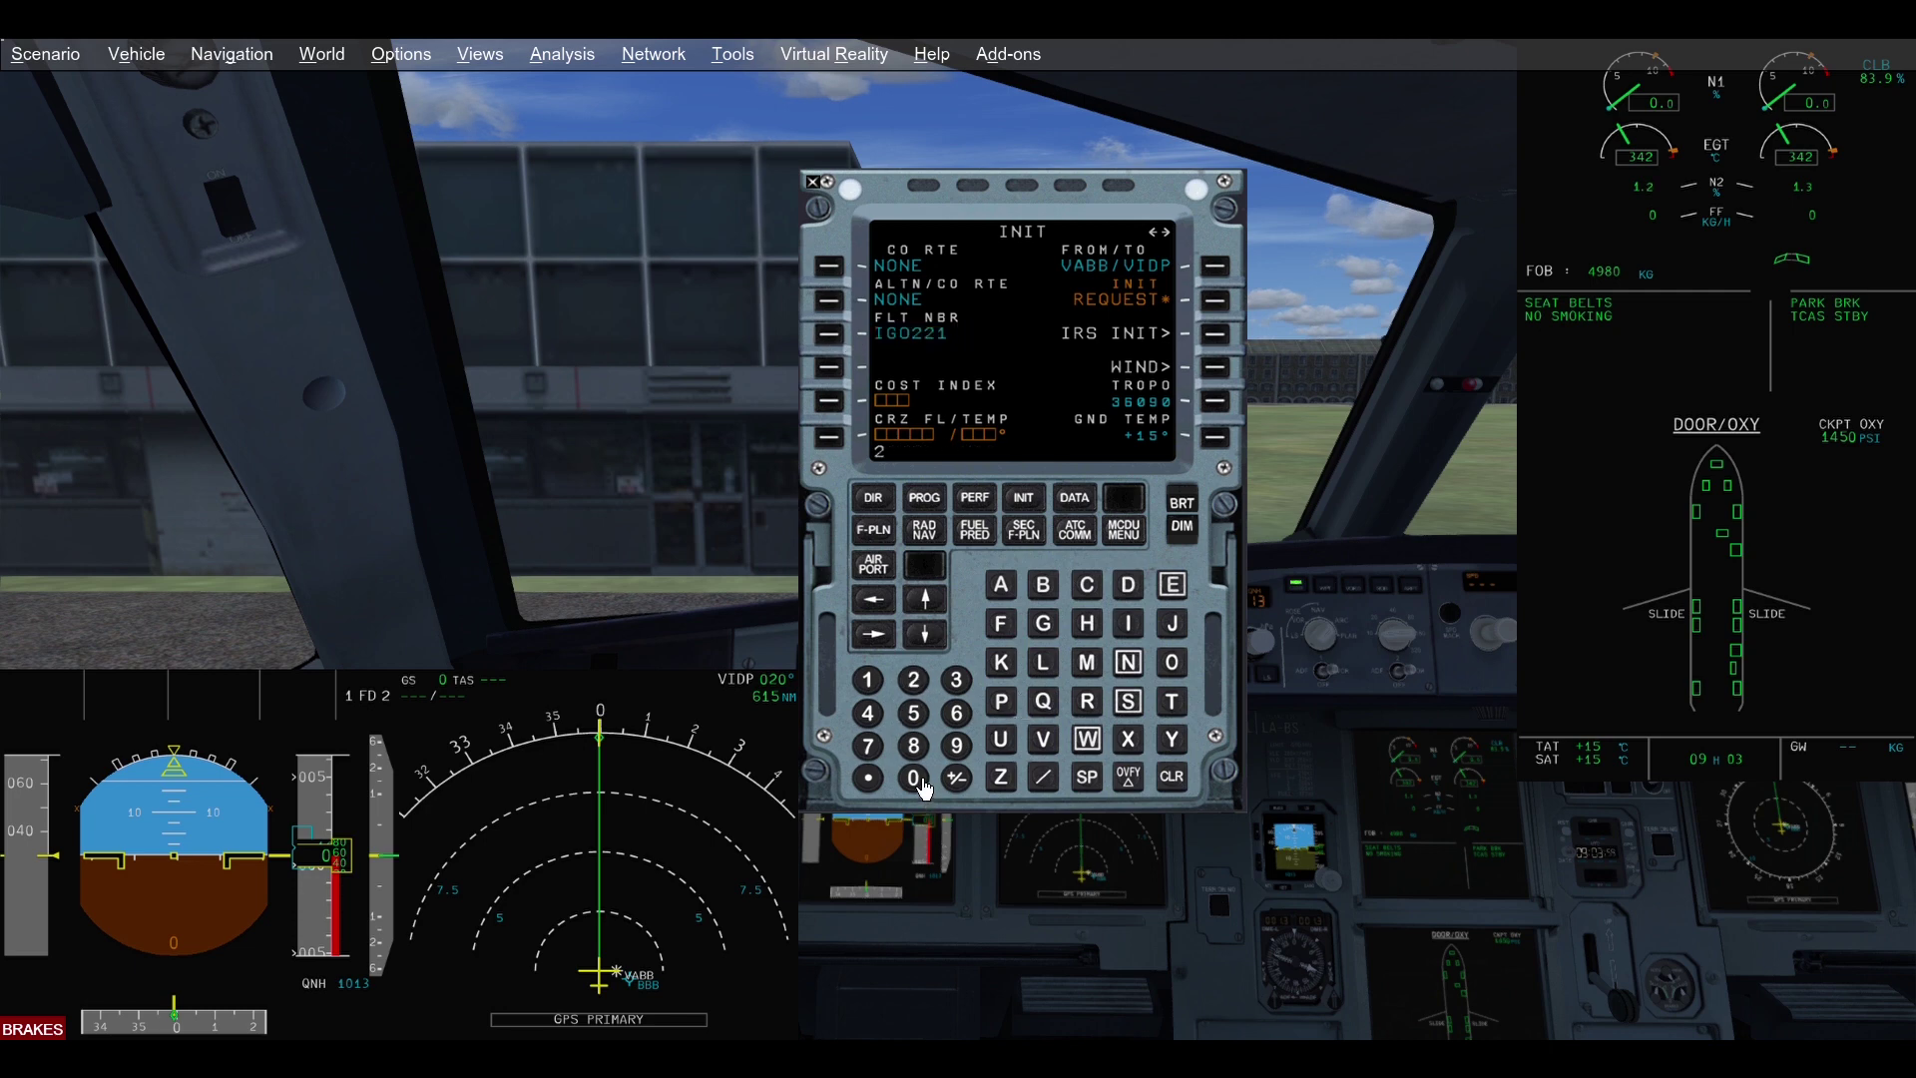
{"action": "left_click", "coordinate": [915, 779]}
{"action": "left_click", "coordinate": [843, 403]}
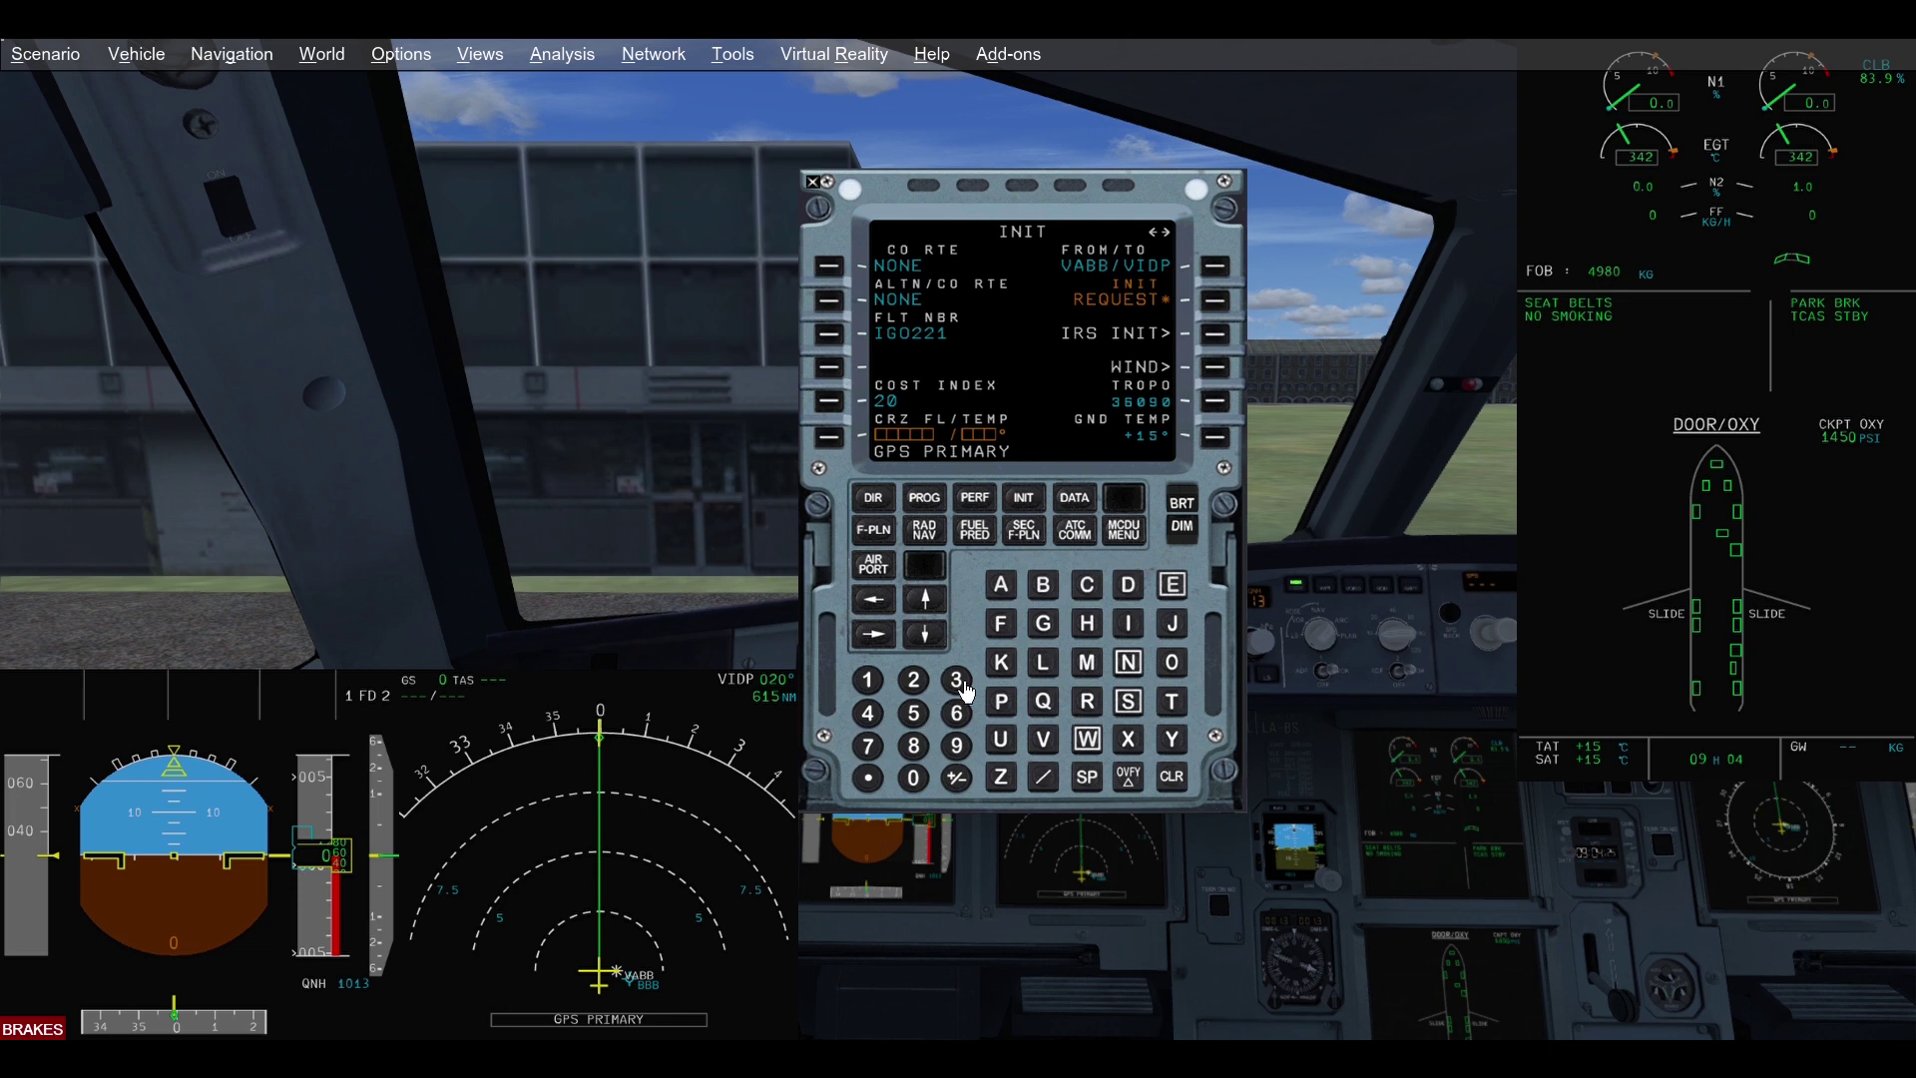
Set cruise level FL340 and ground temperature +26°
{"action": "left_click", "coordinate": [956, 682]}
{"action": "left_click", "coordinate": [867, 713]}
{"action": "left_click", "coordinate": [913, 778]}
{"action": "left_click", "coordinate": [829, 436]}
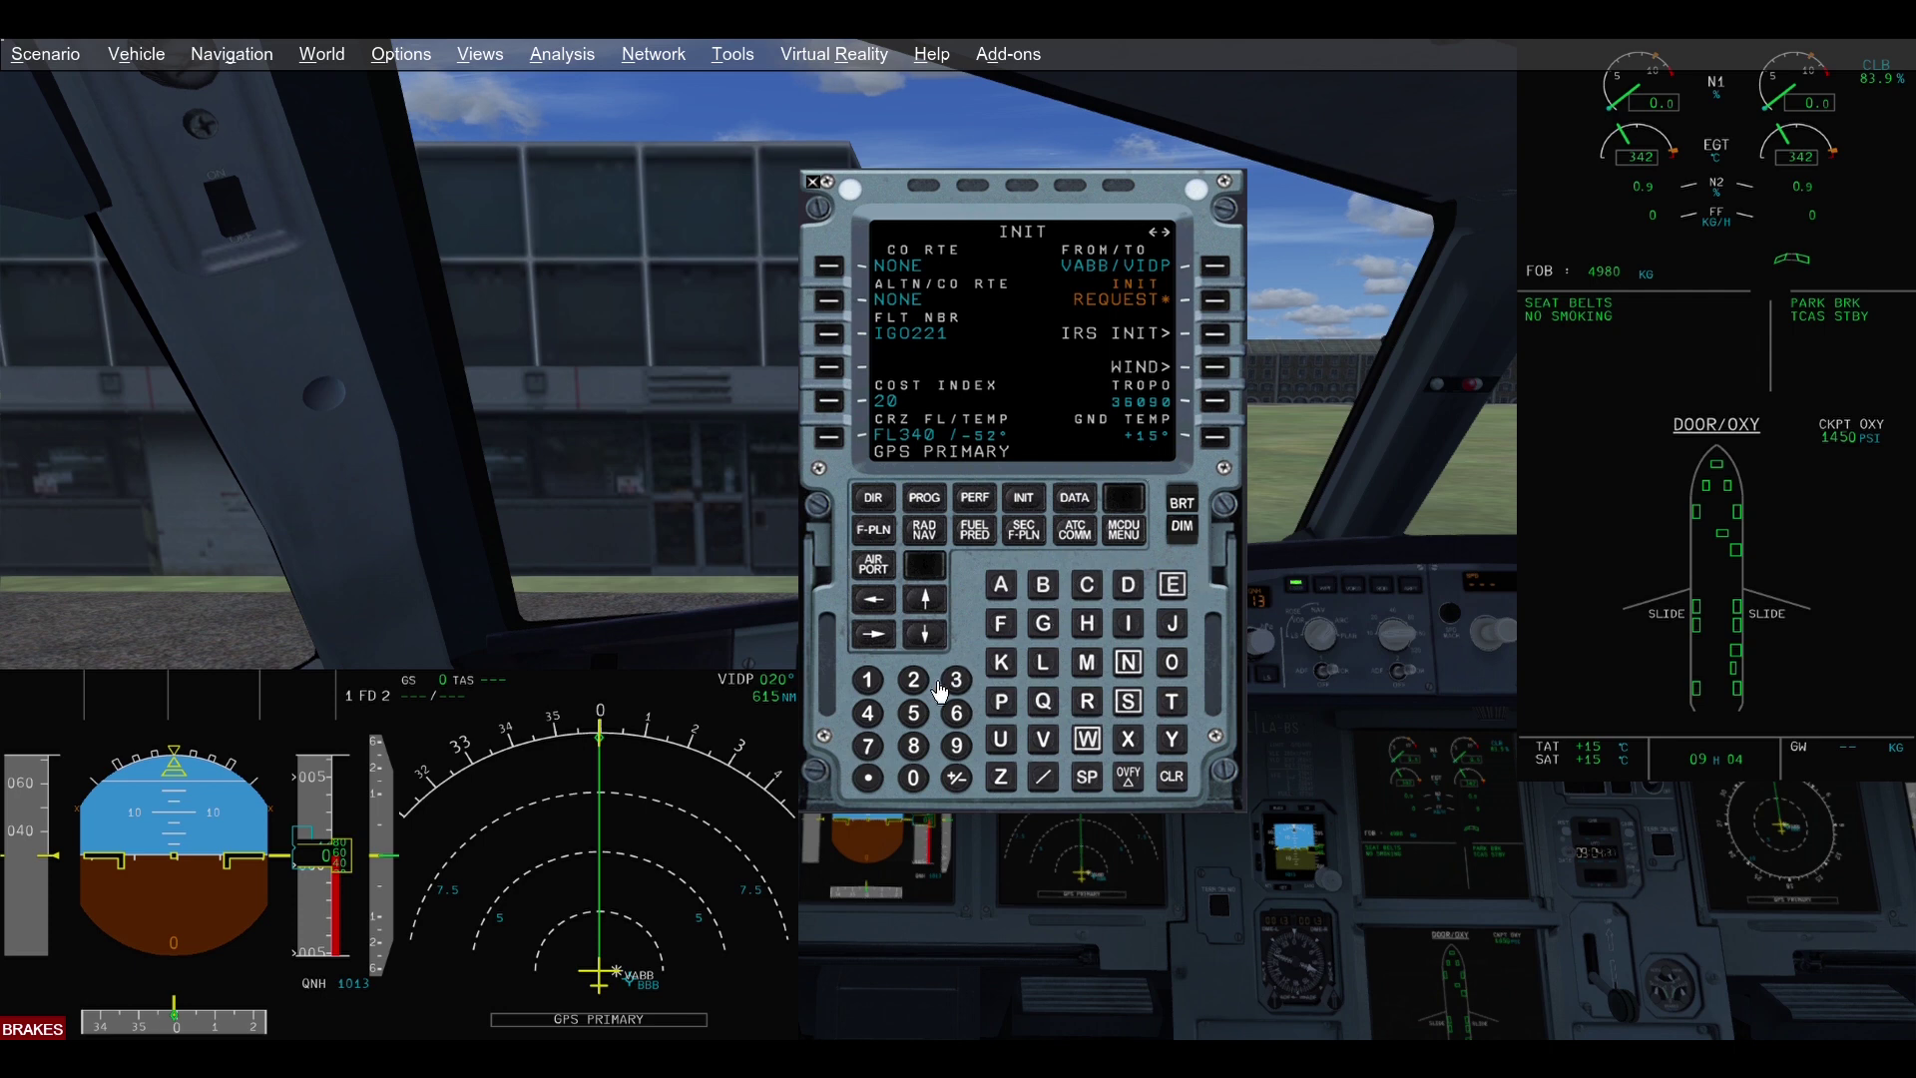
{"action": "left_click", "coordinate": [913, 679]}
{"action": "left_click", "coordinate": [956, 712]}
{"action": "left_click", "coordinate": [1216, 441]}
Raise the tropopause to 37090 and bring up the flight plan
{"action": "left_click", "coordinate": [956, 680]}
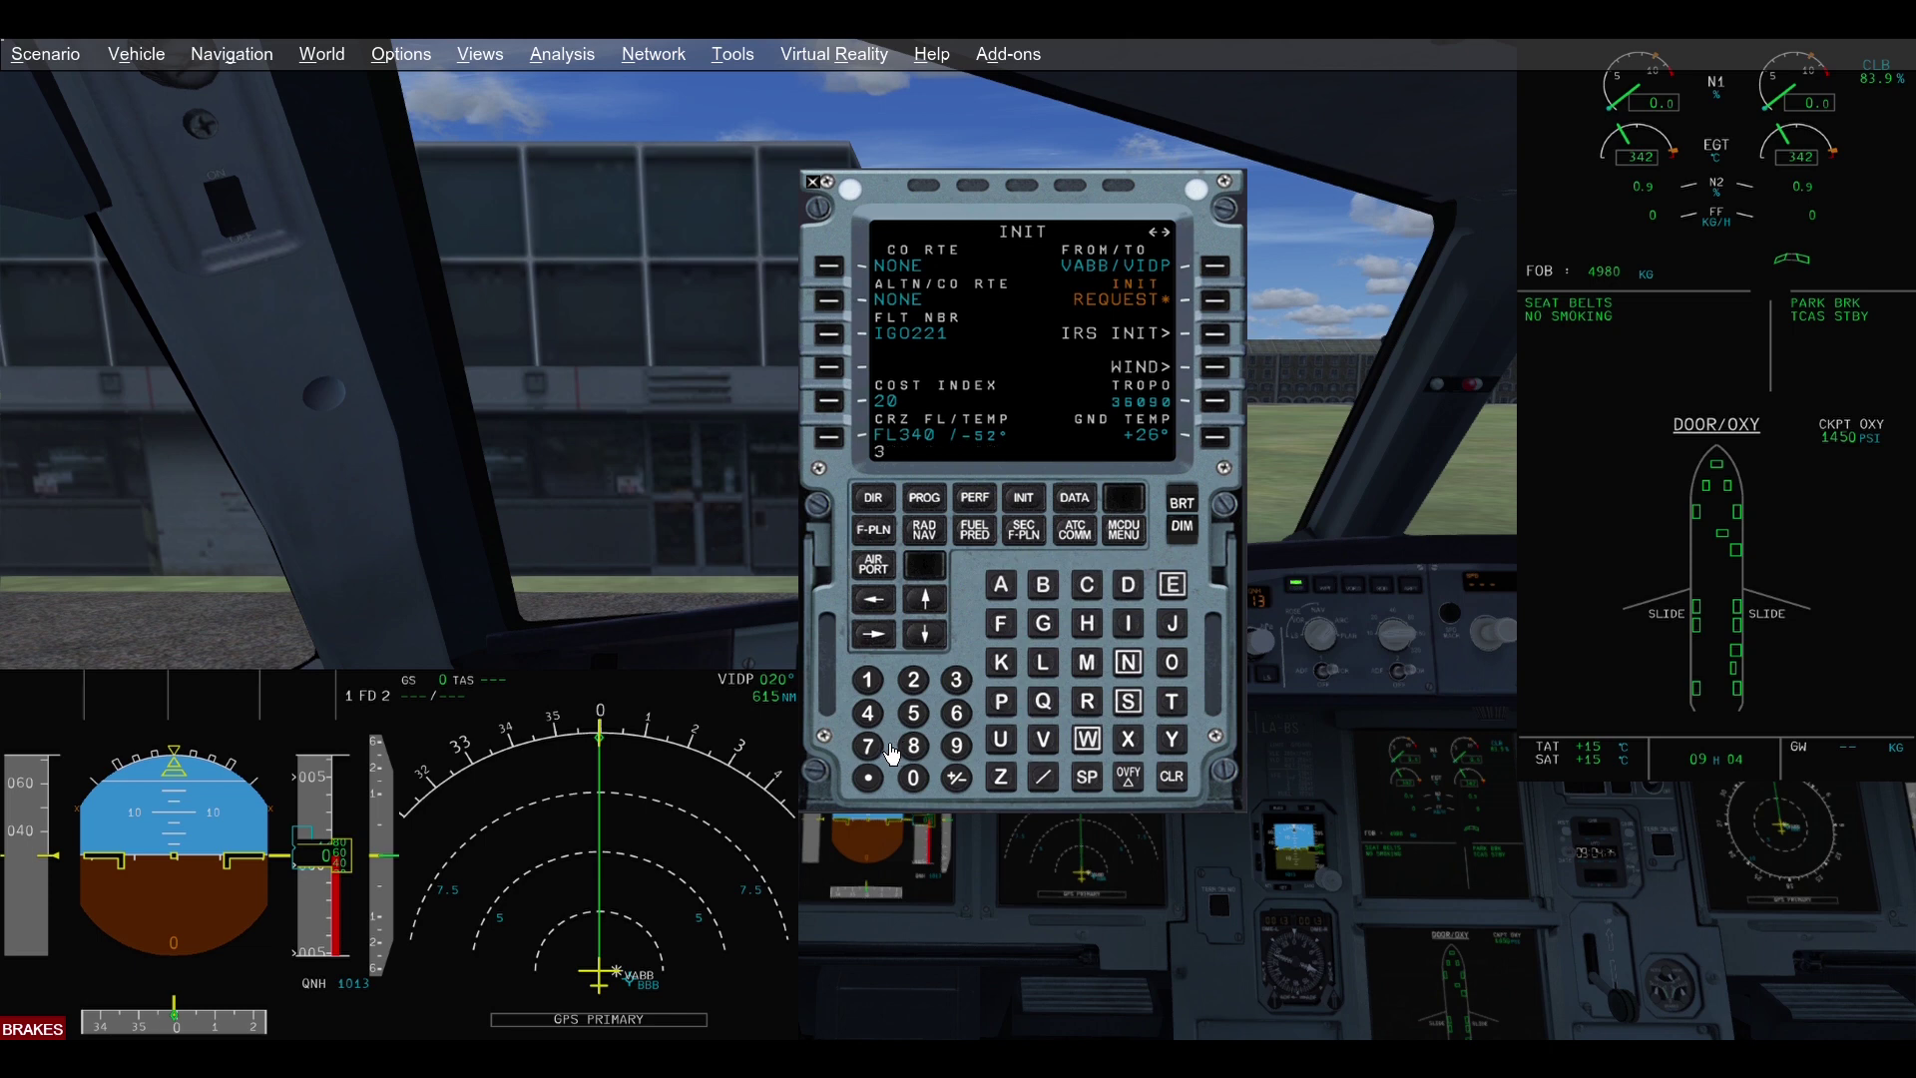
{"action": "left_click", "coordinate": [867, 746]}
{"action": "left_click", "coordinate": [913, 746]}
{"action": "left_click", "coordinate": [958, 747]}
{"action": "left_click", "coordinate": [913, 780]}
{"action": "left_click", "coordinate": [1214, 400]}
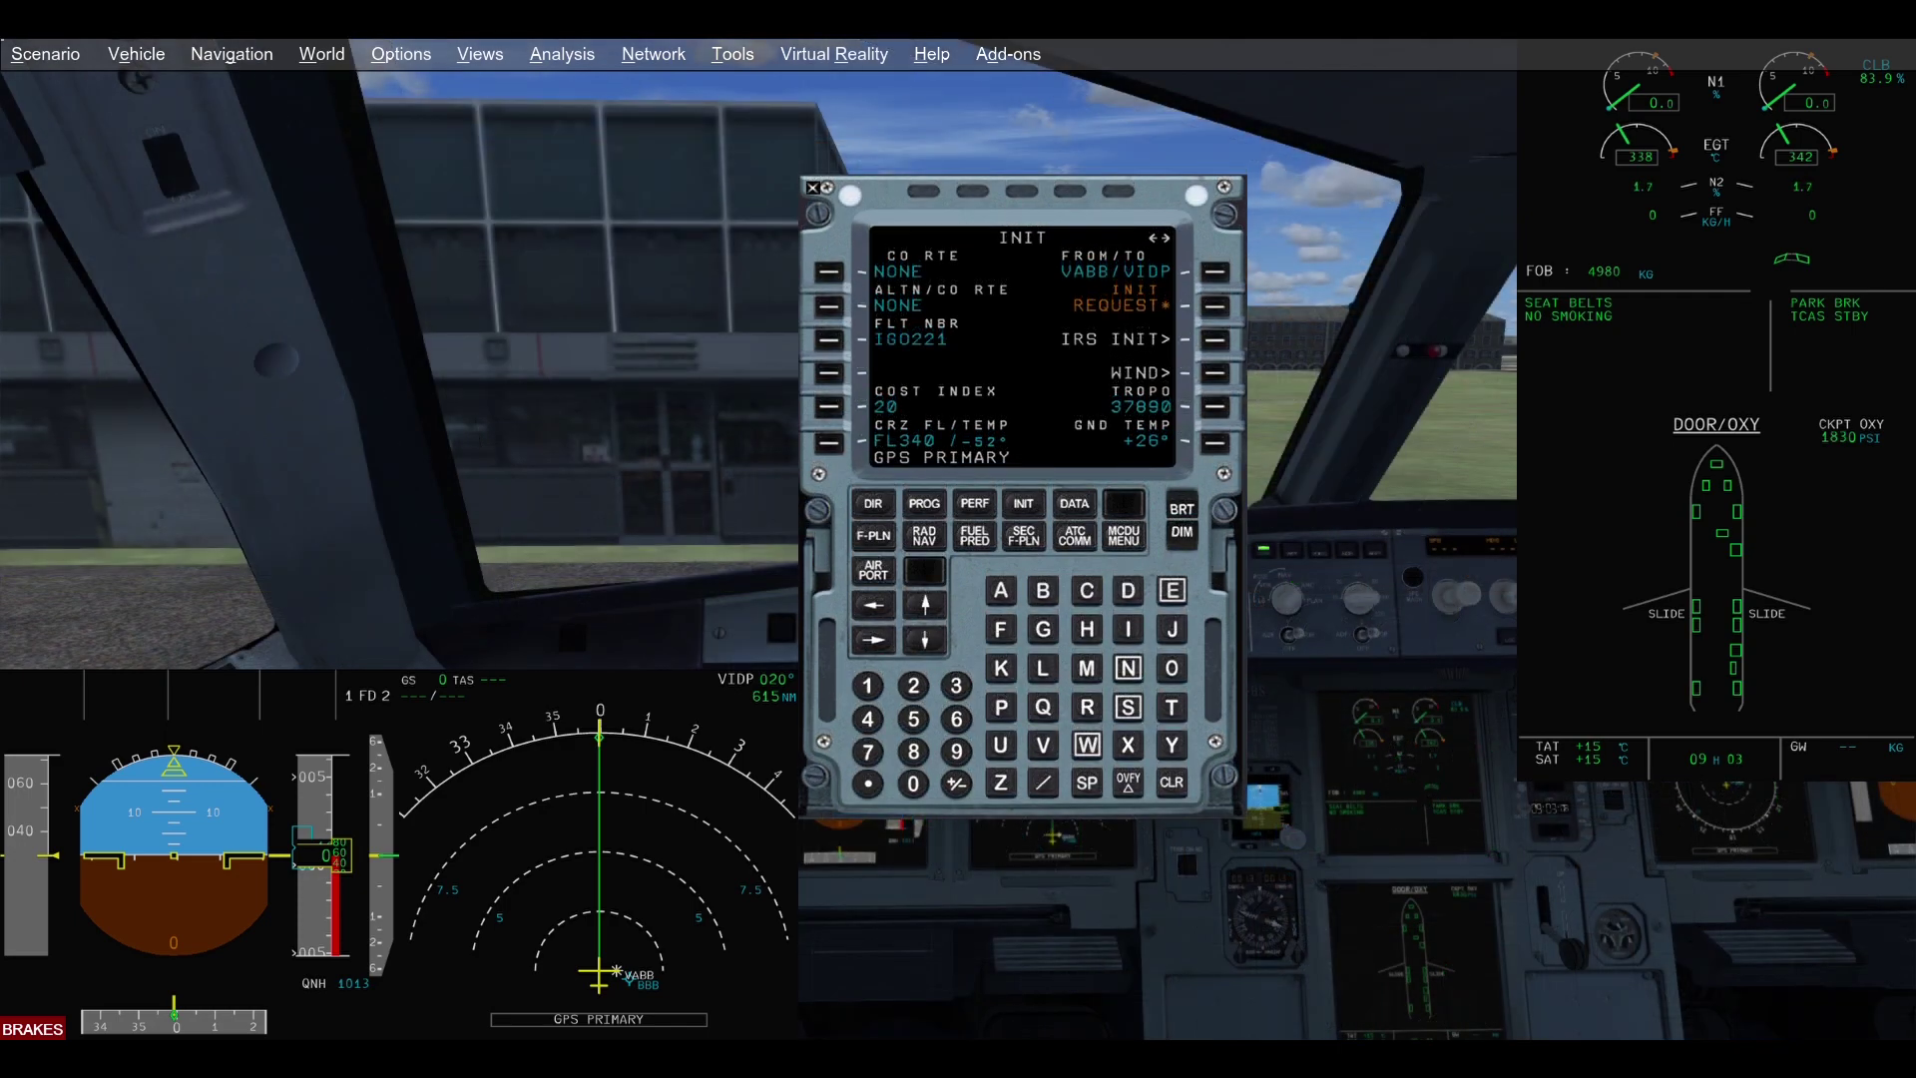
{"action": "left_click", "coordinate": [898, 537]}
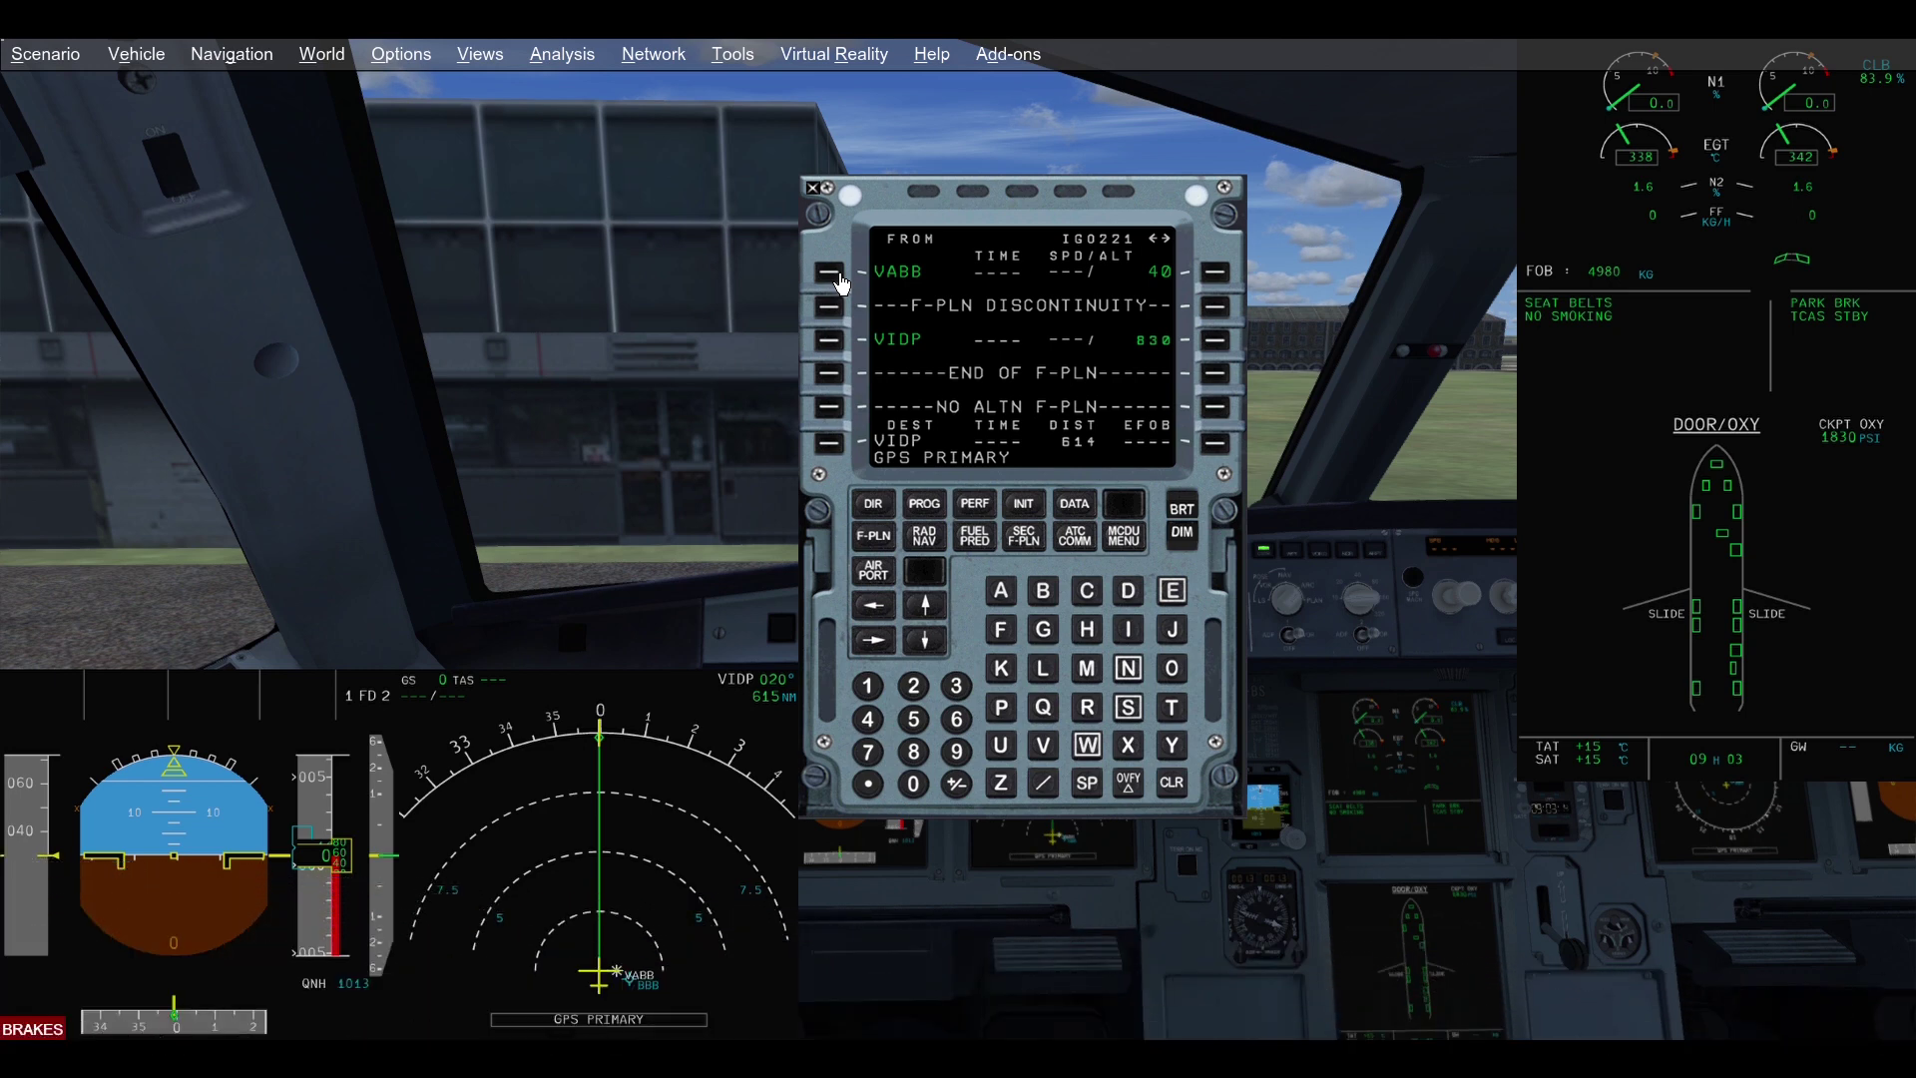
Insert the runway 09 ALBA2B departure with ISRIS transition after VABB
{"action": "left_click", "coordinate": [829, 273]}
{"action": "left_click", "coordinate": [831, 274]}
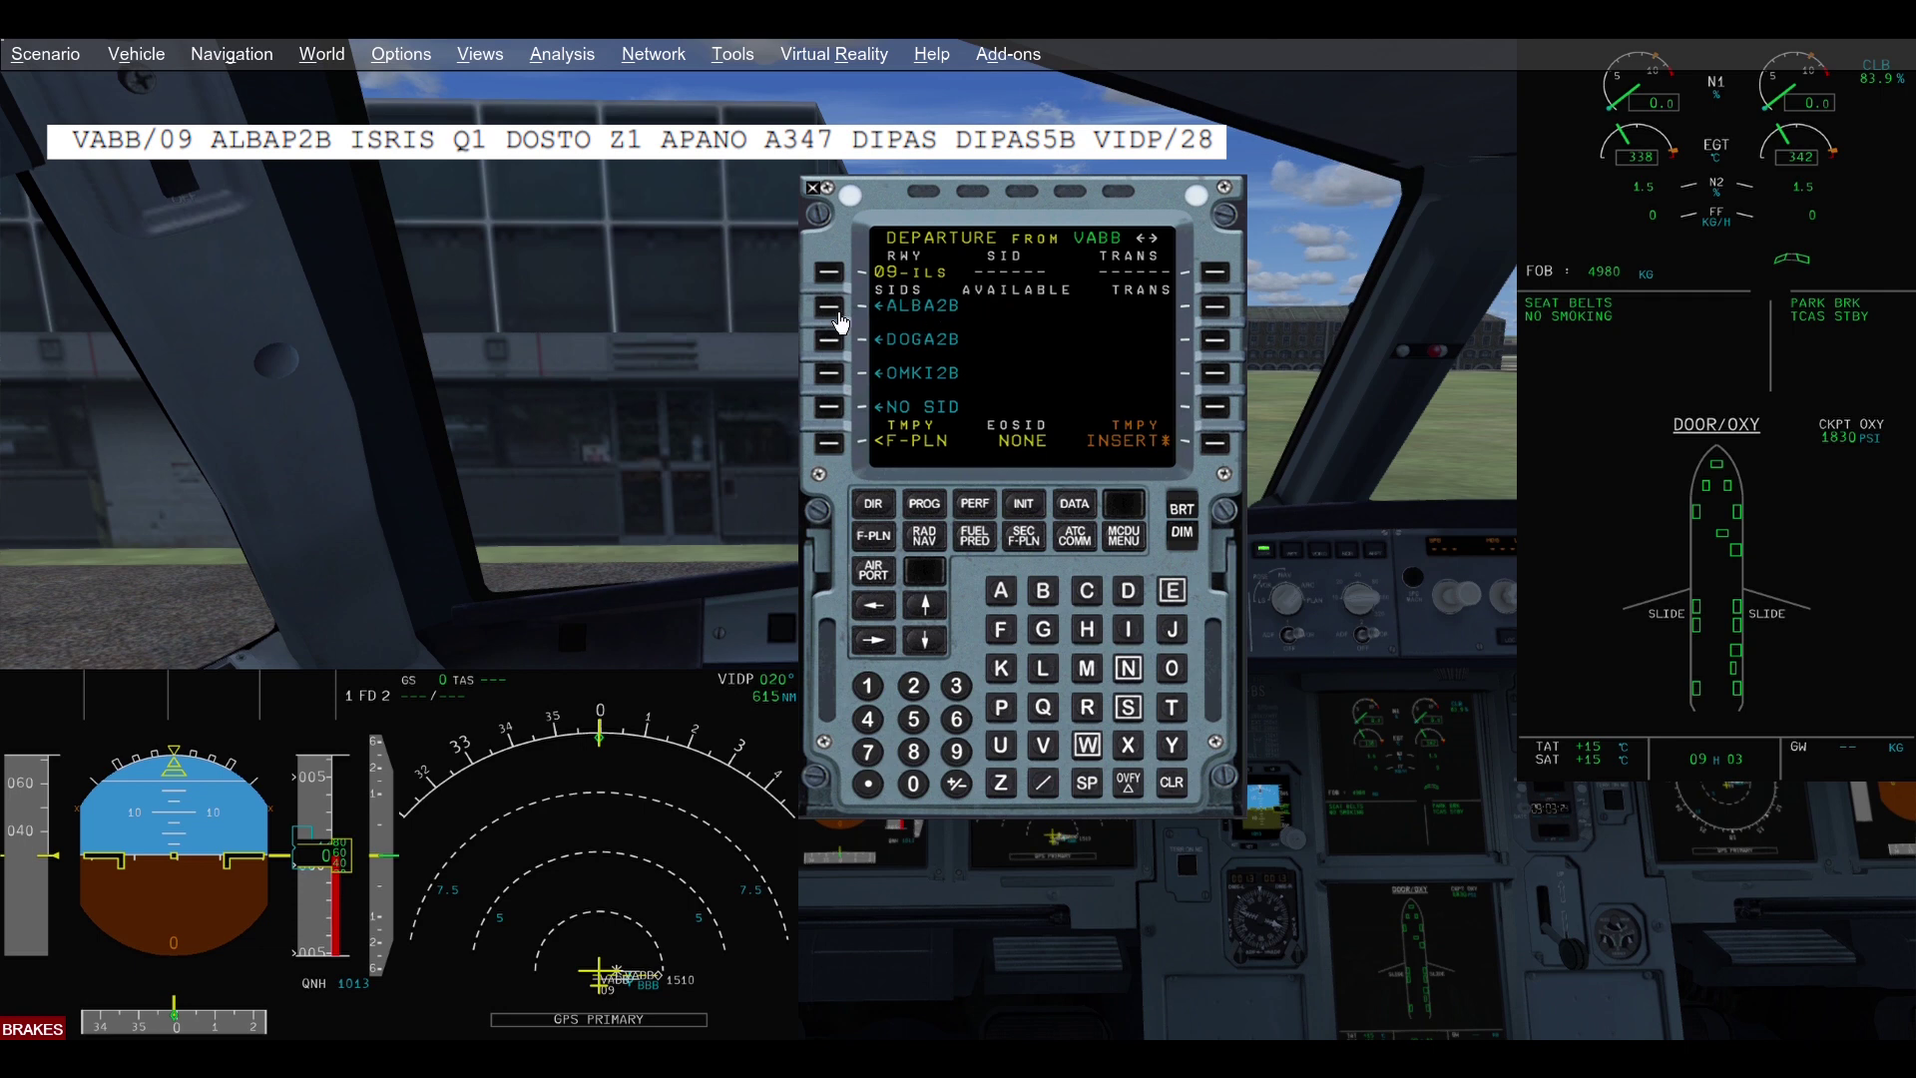
{"action": "left_click", "coordinate": [838, 317]}
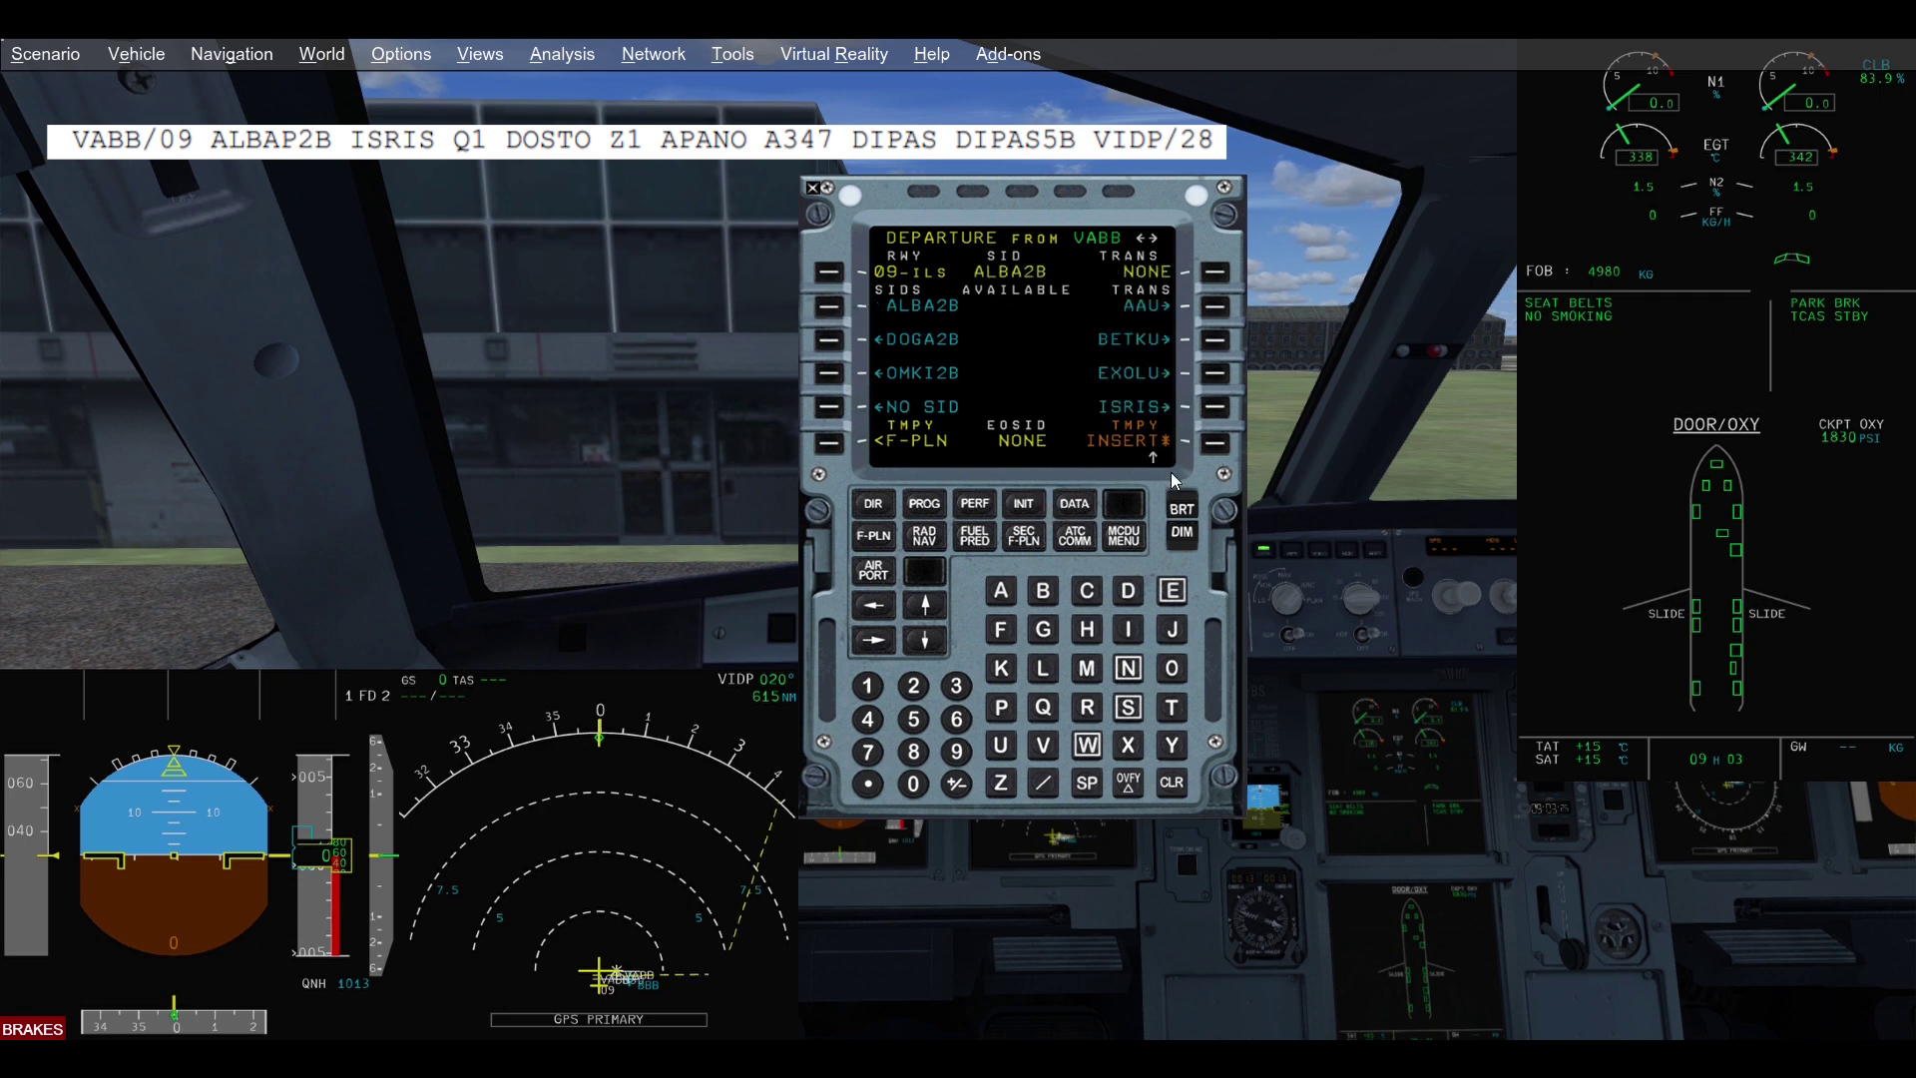
{"action": "left_click", "coordinate": [1220, 413]}
{"action": "left_click", "coordinate": [1217, 443]}
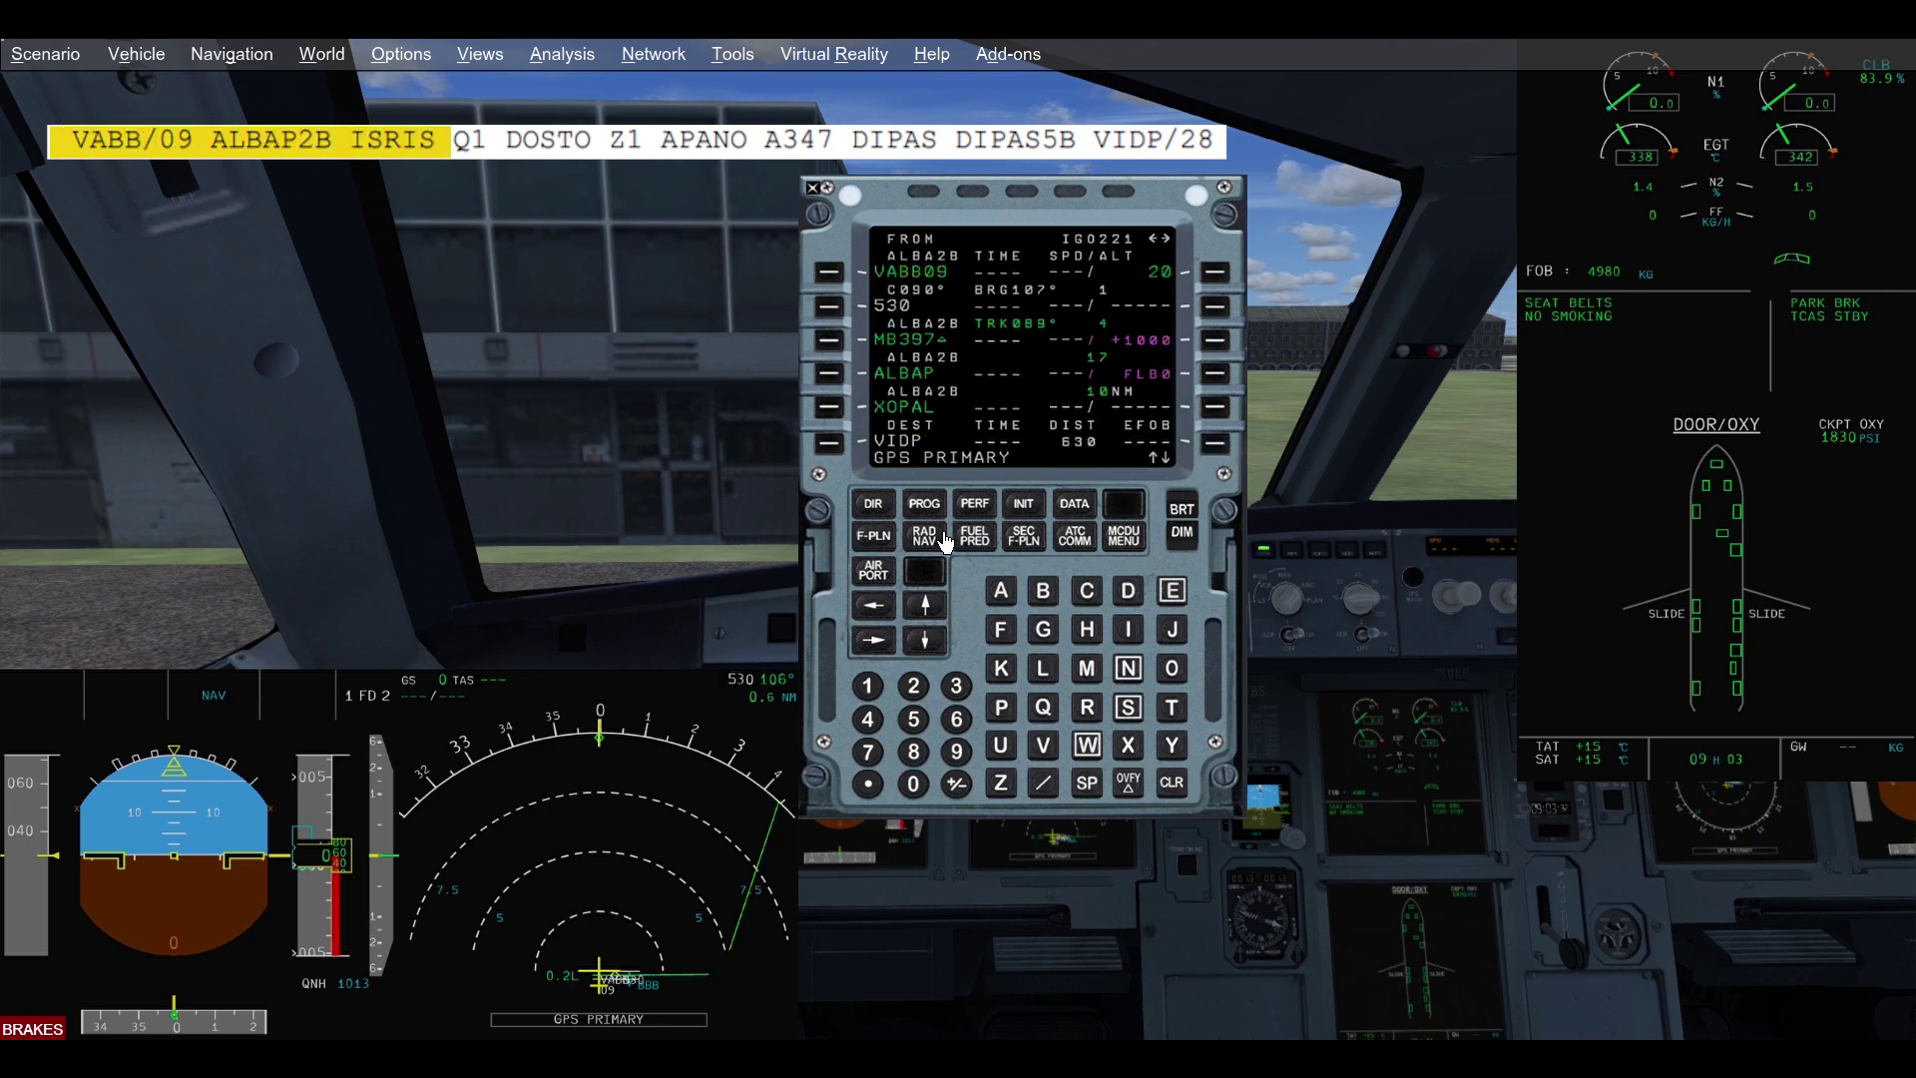
Insert airway Q1 from ISRIS to DOSTO into the flight plan
{"action": "left_click", "coordinate": [925, 603]}
{"action": "left_click", "coordinate": [925, 603]}
{"action": "left_click", "coordinate": [925, 604]}
{"action": "left_click", "coordinate": [925, 603]}
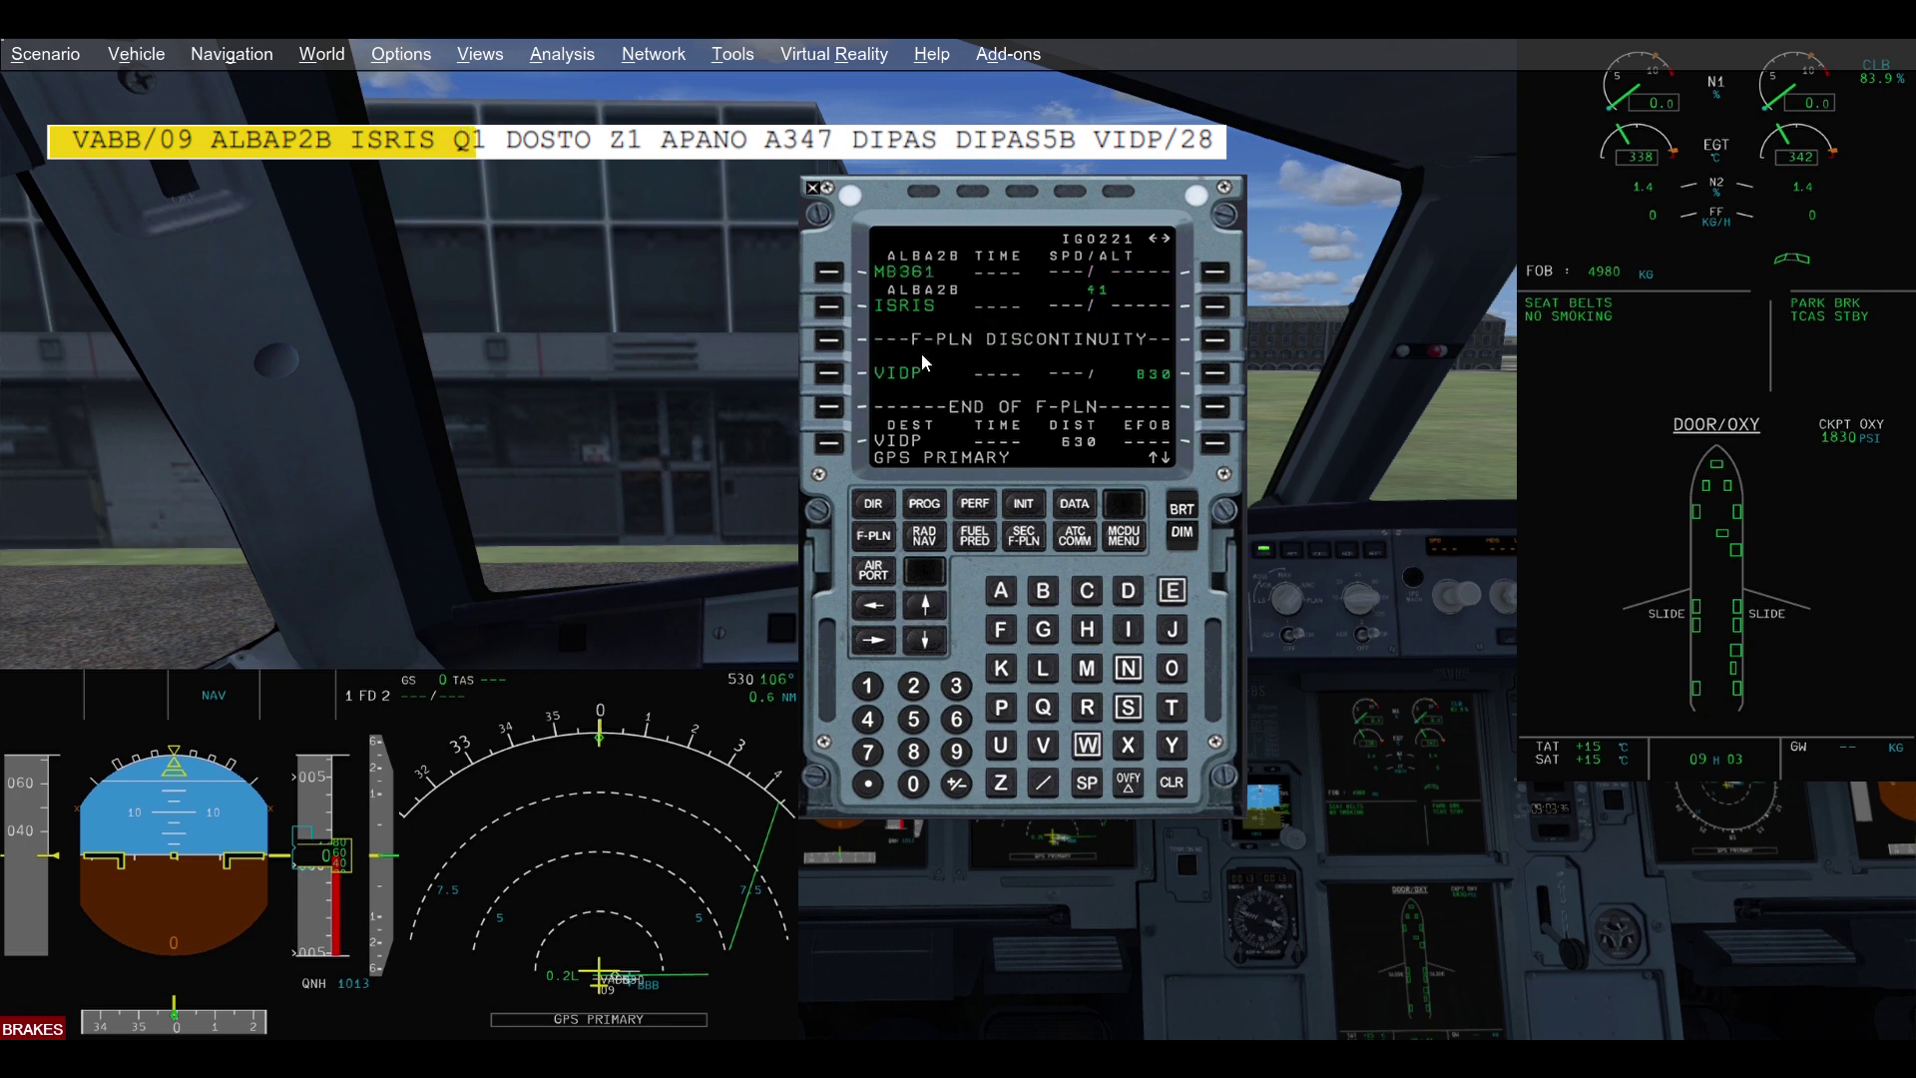
{"action": "left_click", "coordinate": [829, 306]}
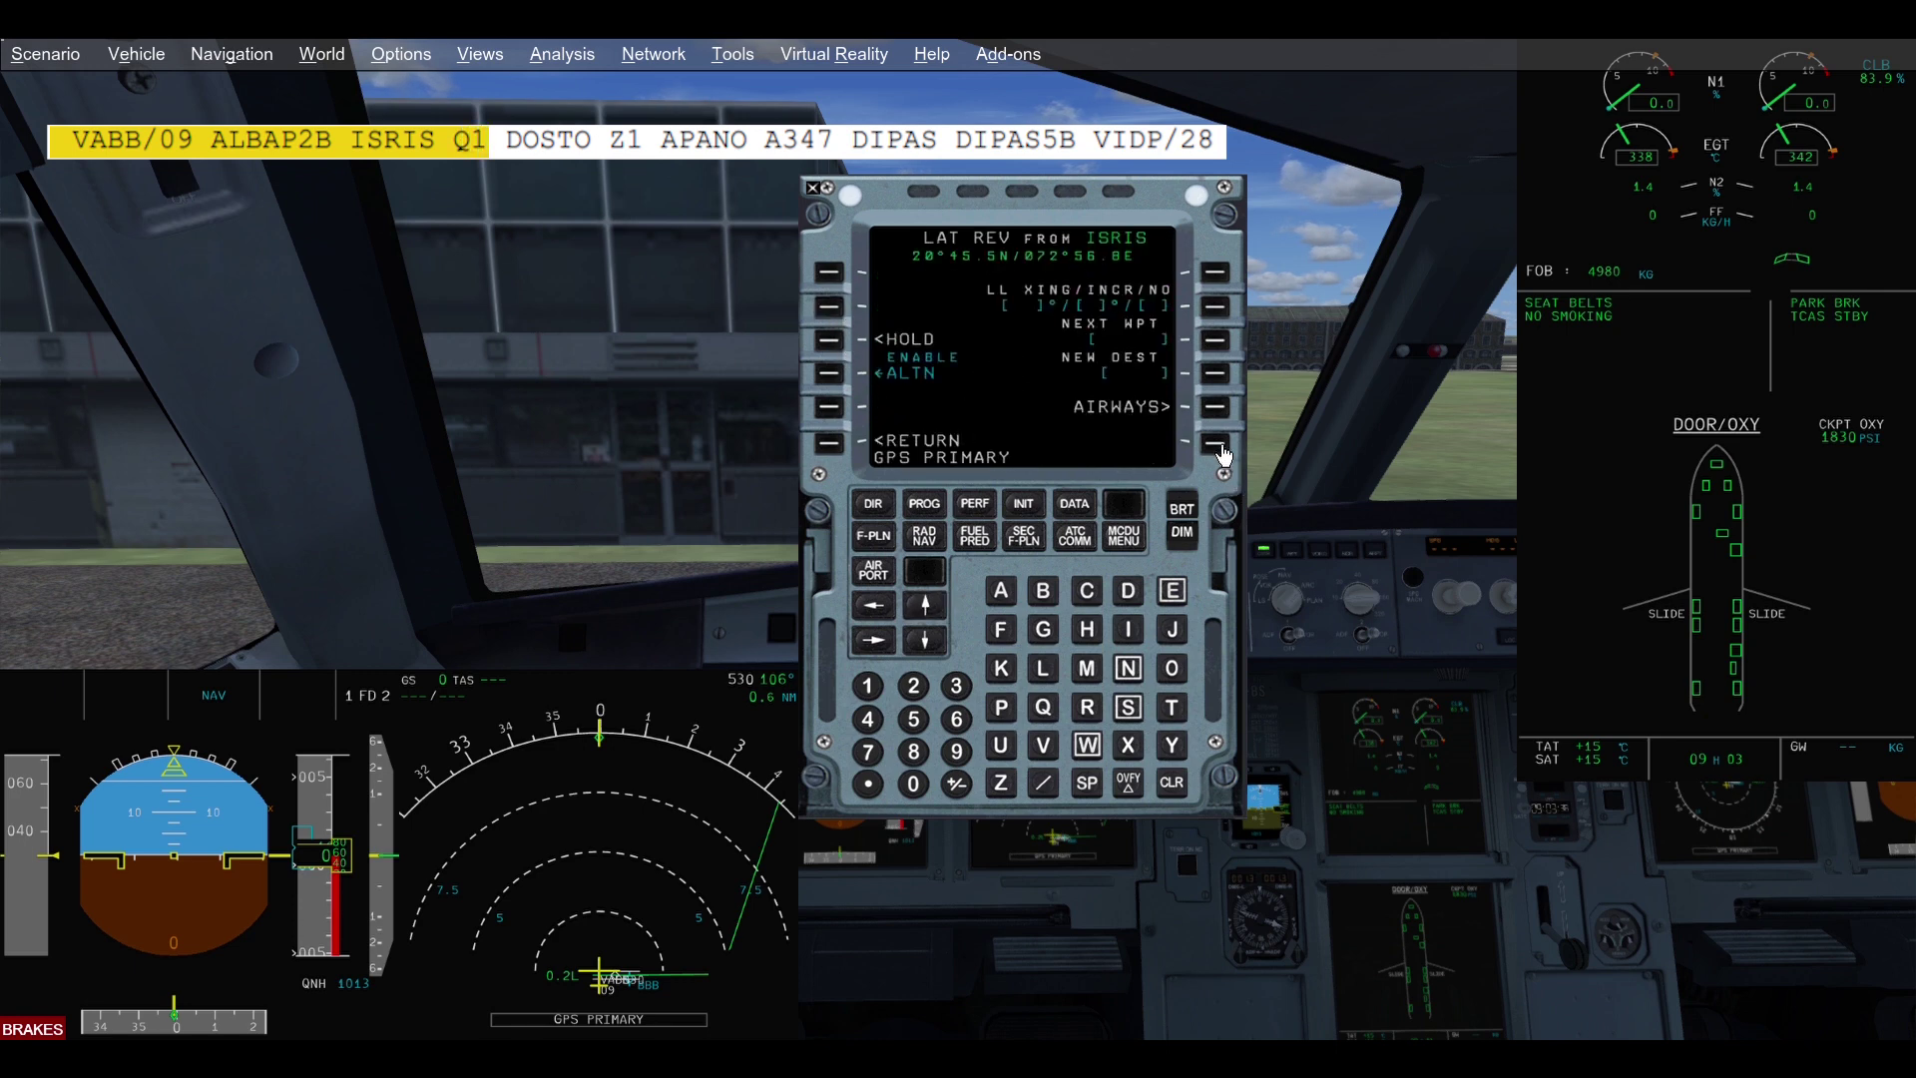
{"action": "left_click", "coordinate": [1214, 406]}
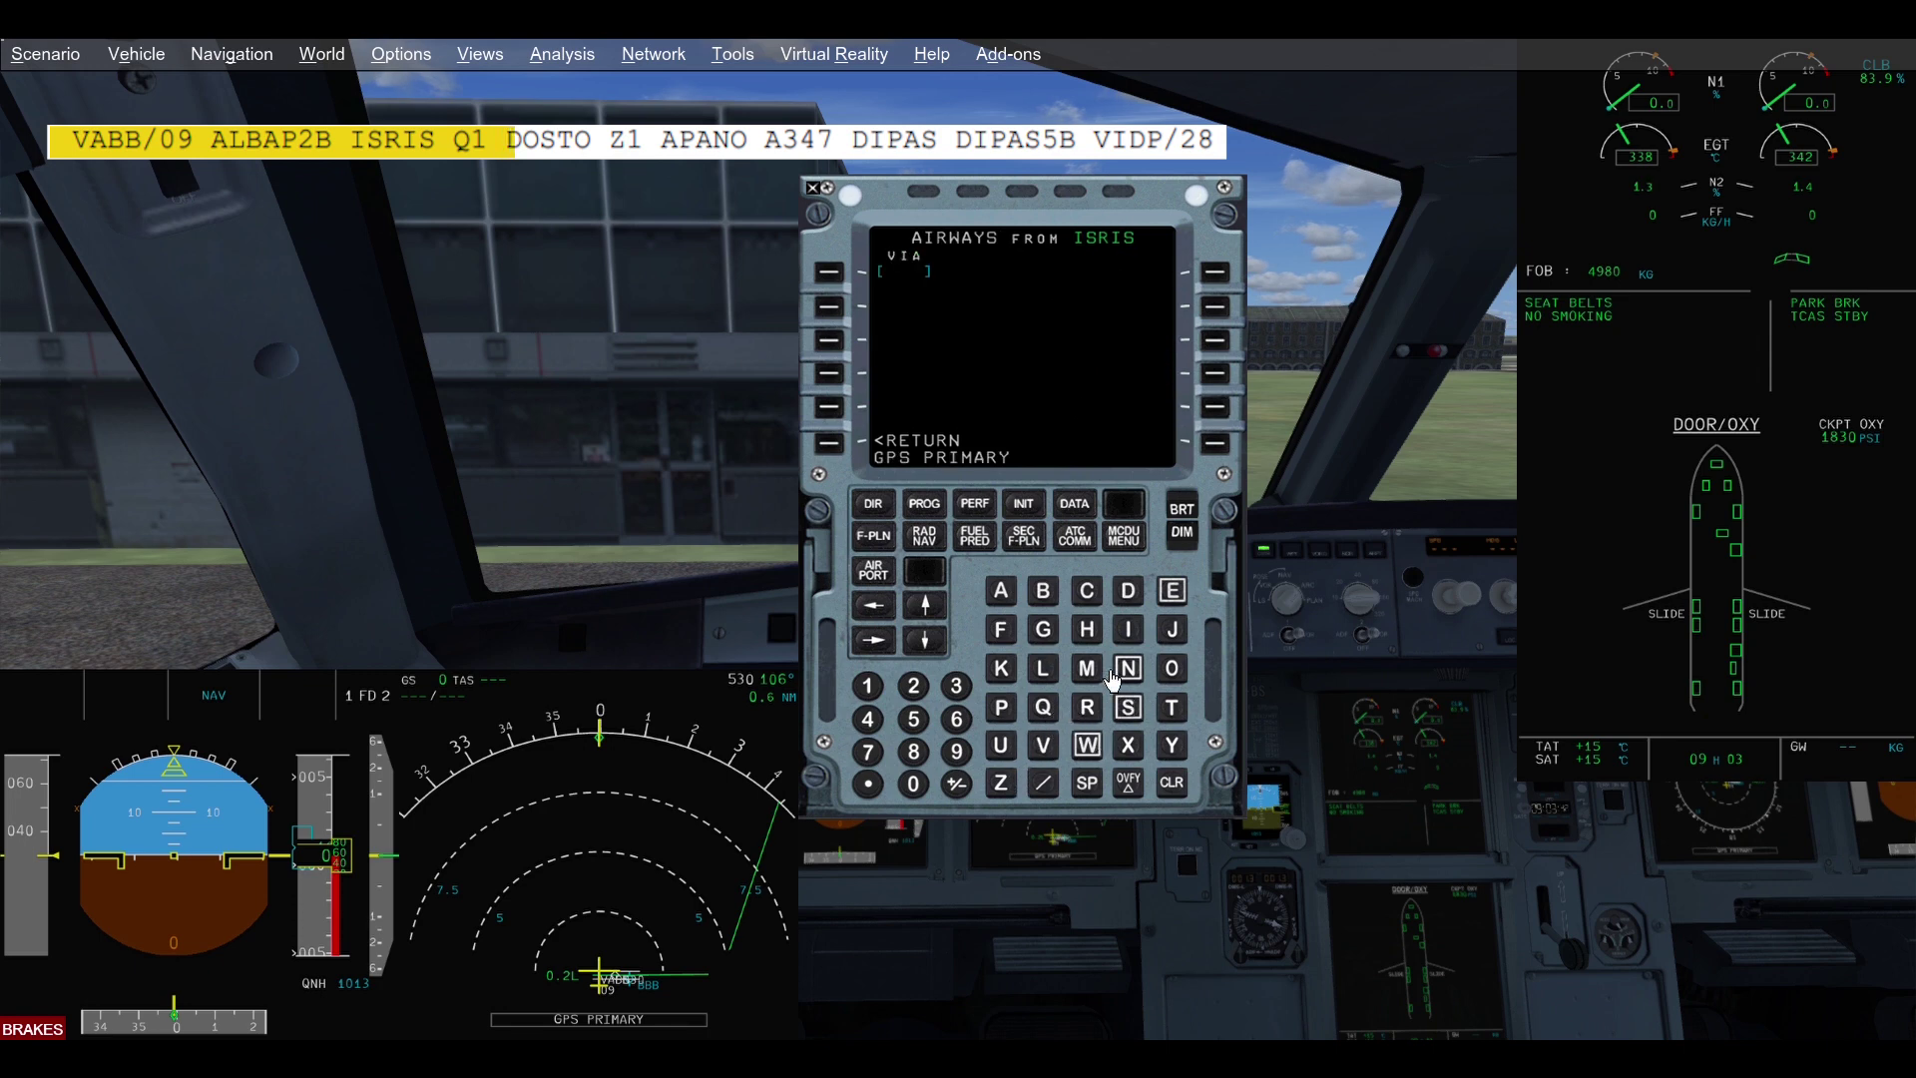
{"action": "left_click", "coordinate": [1042, 706]}
{"action": "left_click", "coordinate": [867, 685]}
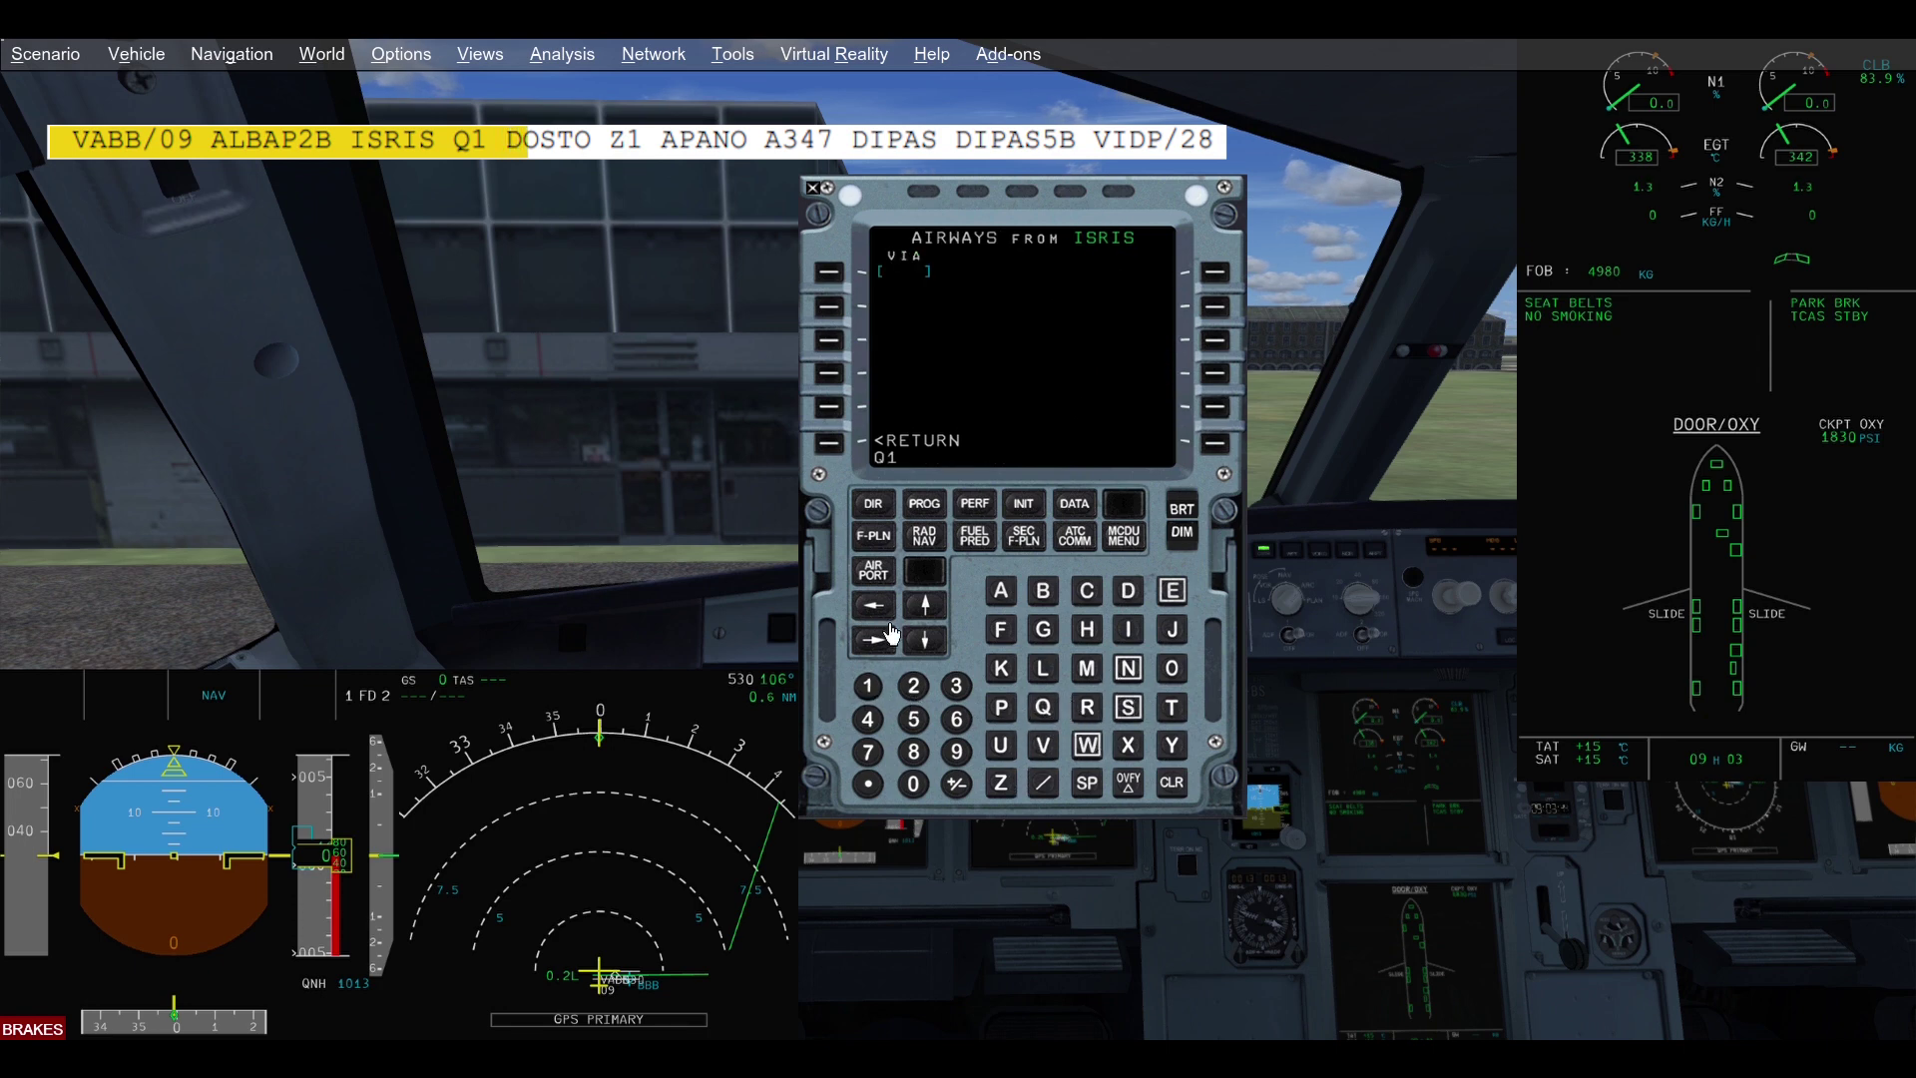
{"action": "left_click", "coordinate": [828, 271]}
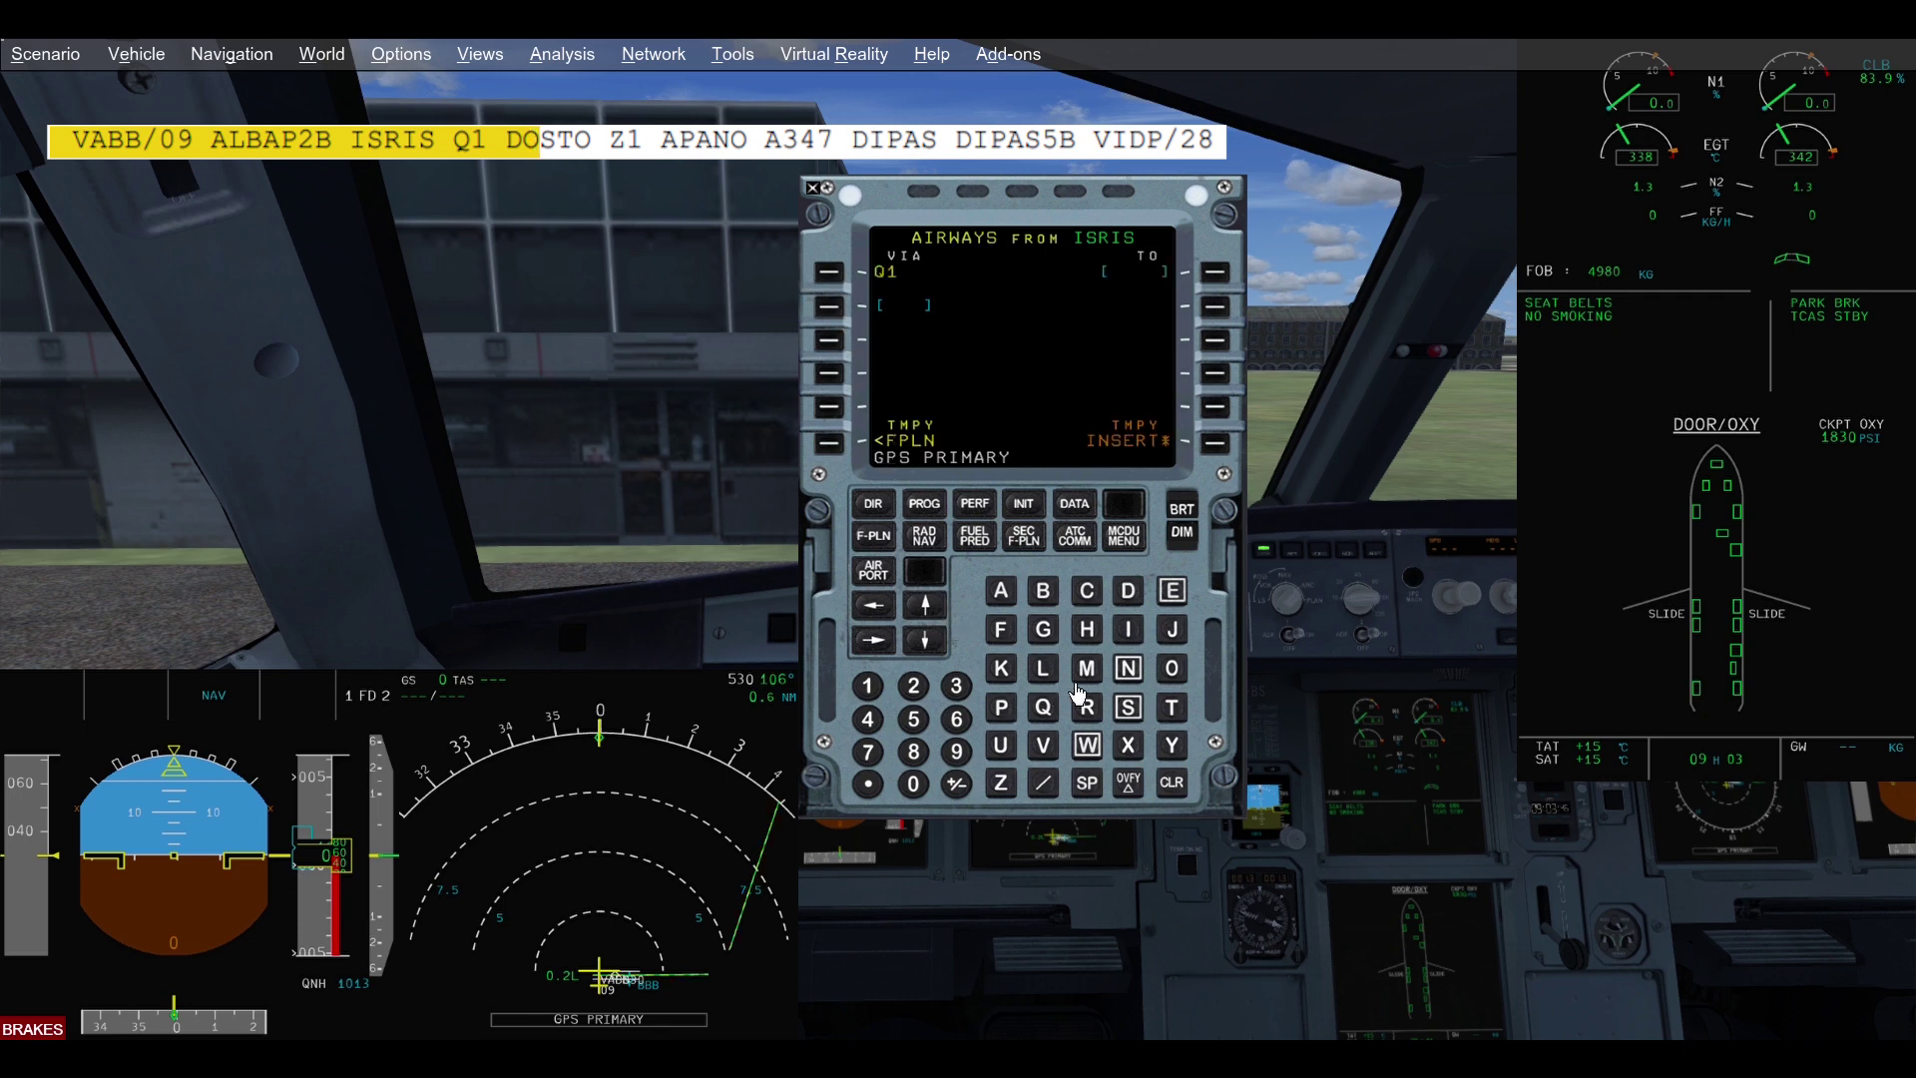
{"action": "left_click", "coordinate": [1127, 591]}
{"action": "left_click", "coordinate": [1172, 667]}
{"action": "left_click", "coordinate": [1128, 707]}
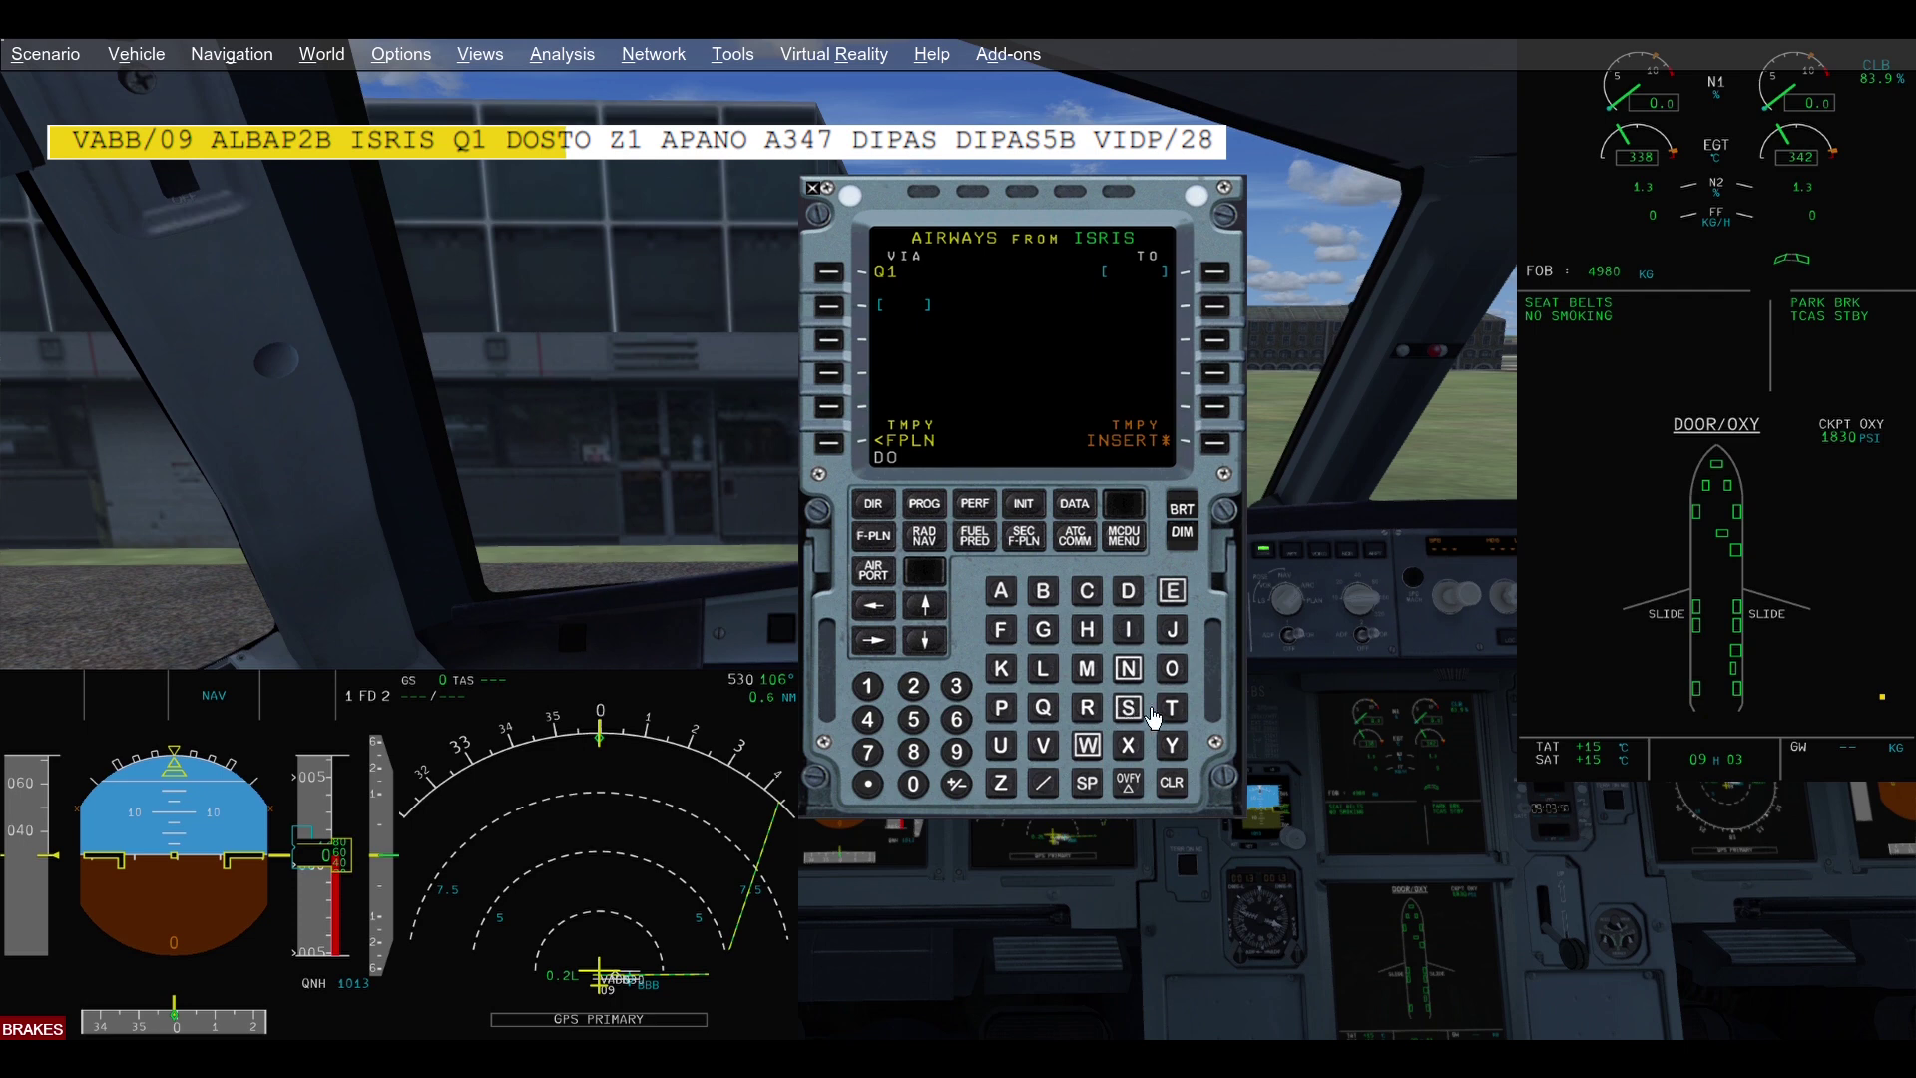
{"action": "left_click", "coordinate": [1185, 705]}
{"action": "left_click", "coordinate": [1172, 668]}
{"action": "left_click", "coordinate": [1219, 279]}
{"action": "left_click", "coordinate": [1214, 442]}
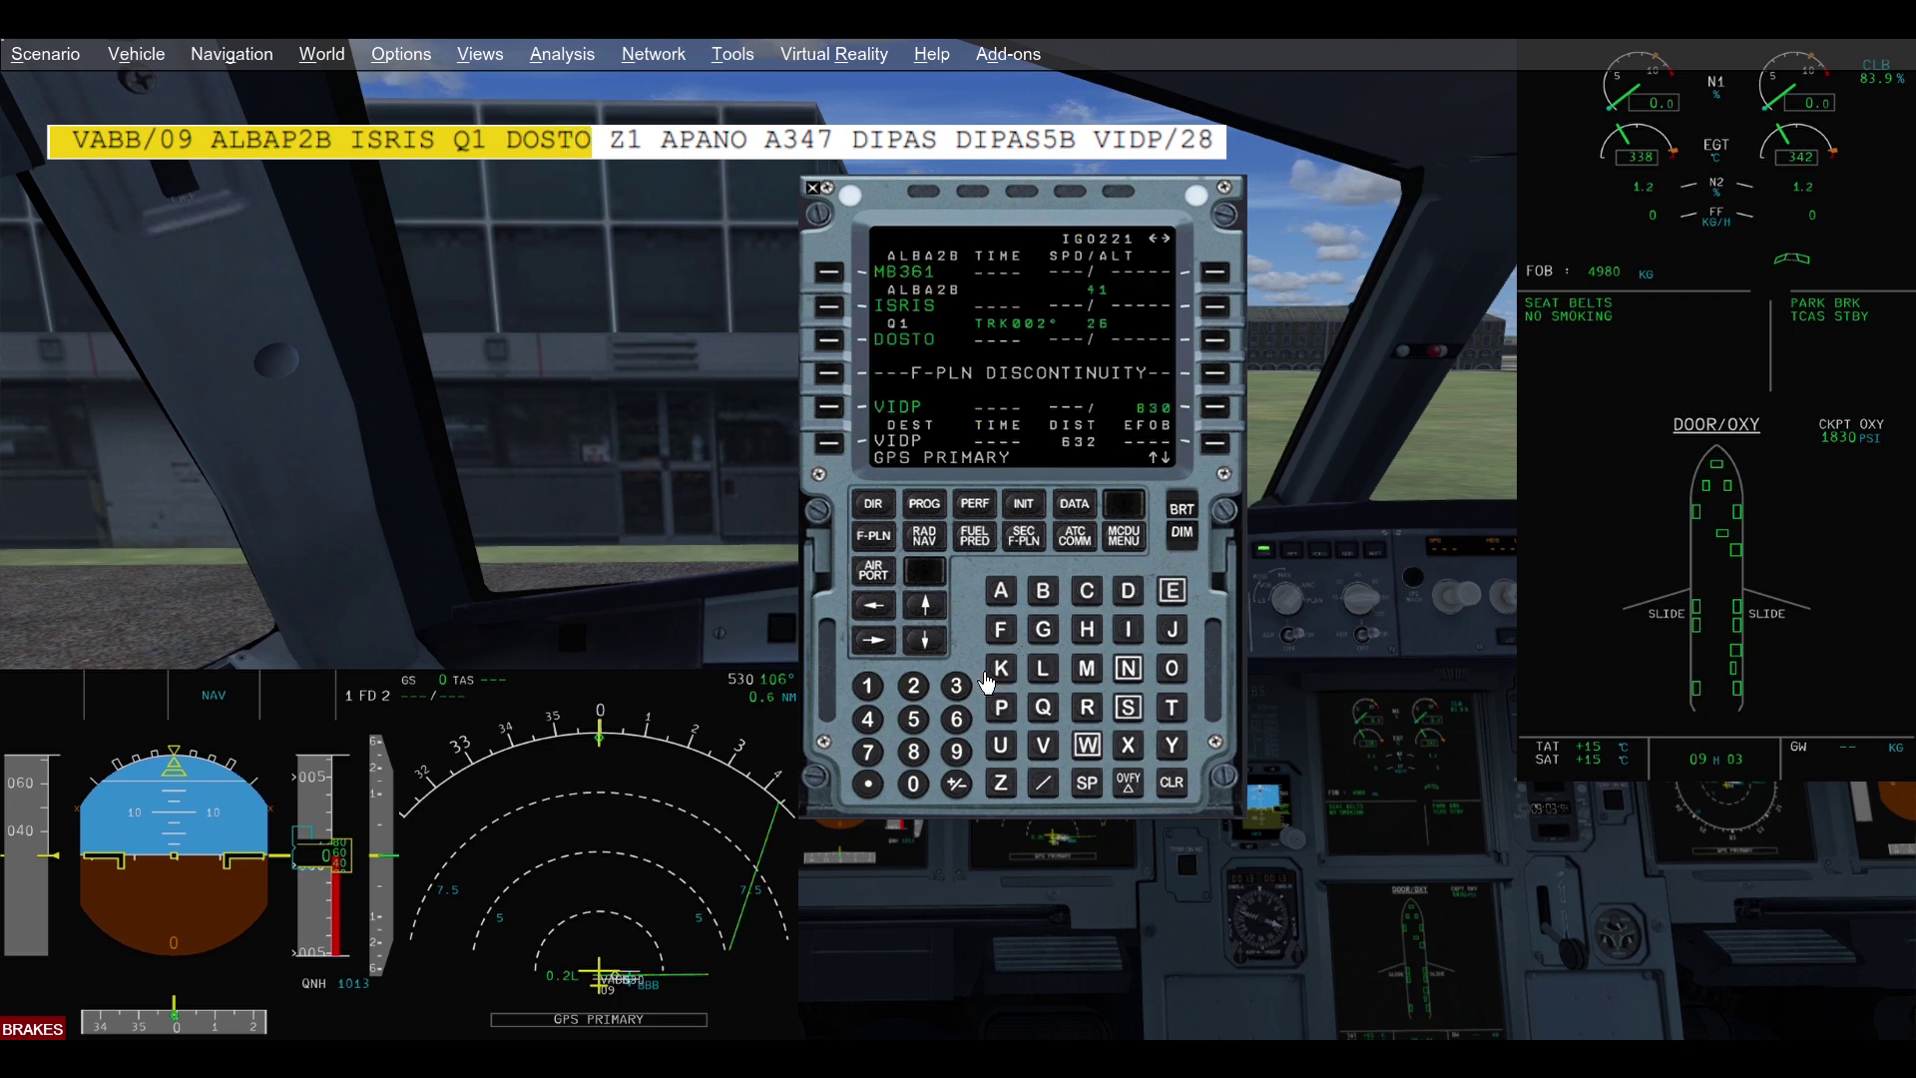
Insert airway Z1 from DOSTO to APANO into the flight plan
{"action": "left_click", "coordinate": [828, 339]}
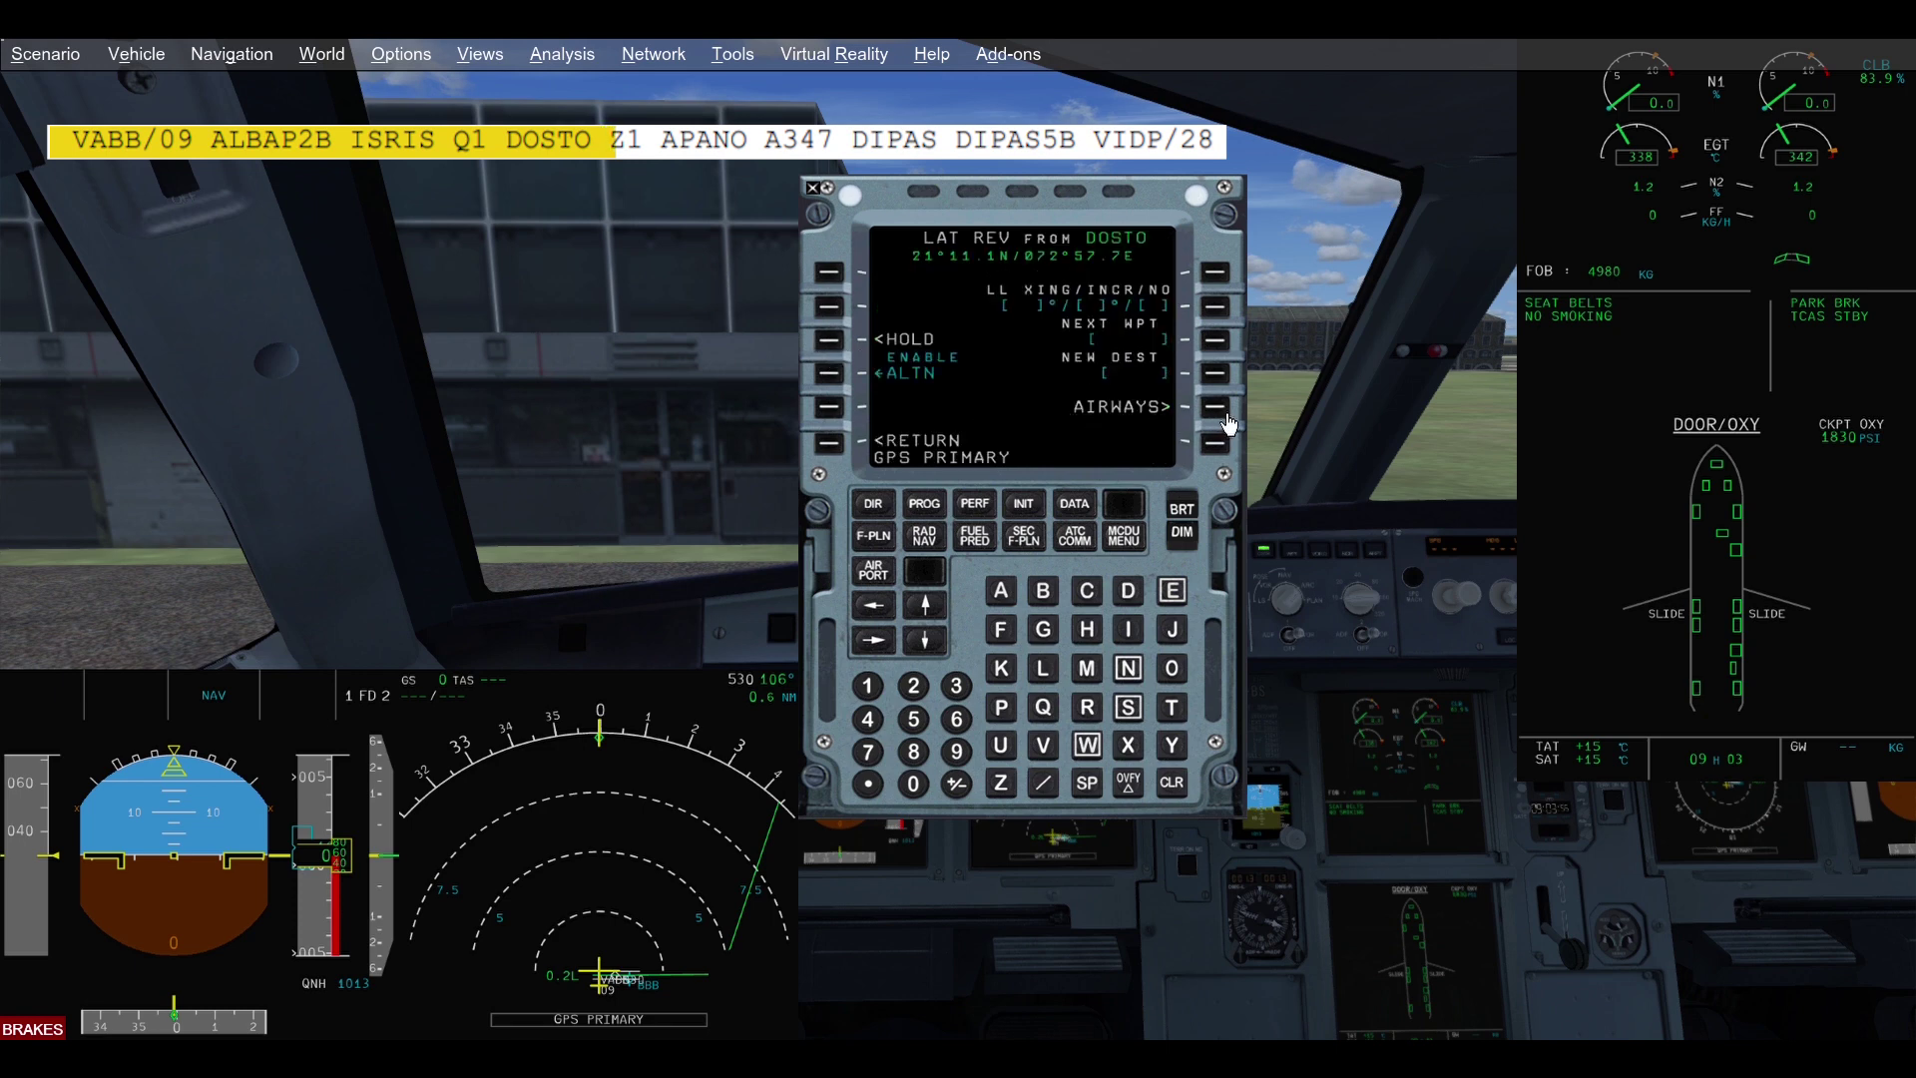
{"action": "left_click", "coordinate": [1000, 782]}
{"action": "left_click", "coordinate": [867, 684]}
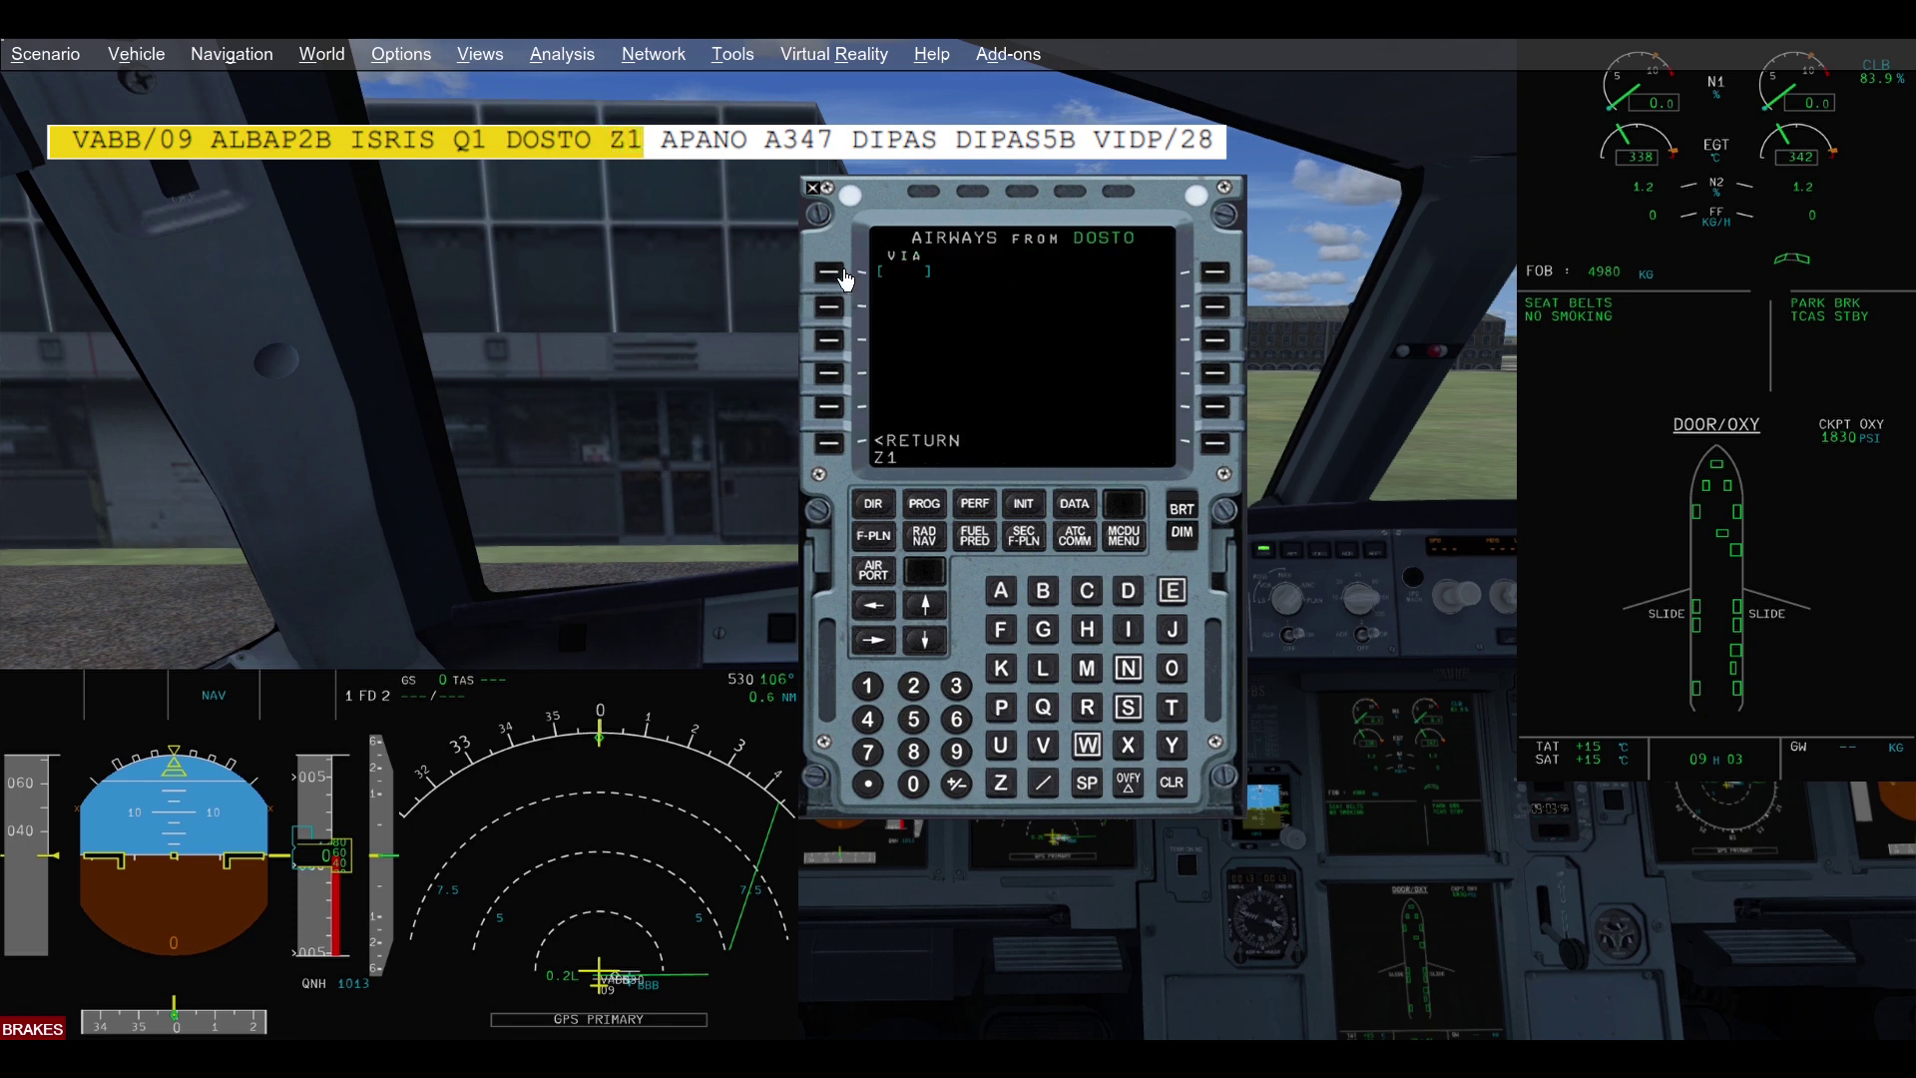
{"action": "left_click", "coordinate": [828, 272]}
{"action": "left_click", "coordinate": [1000, 590]}
{"action": "left_click", "coordinate": [1000, 707]}
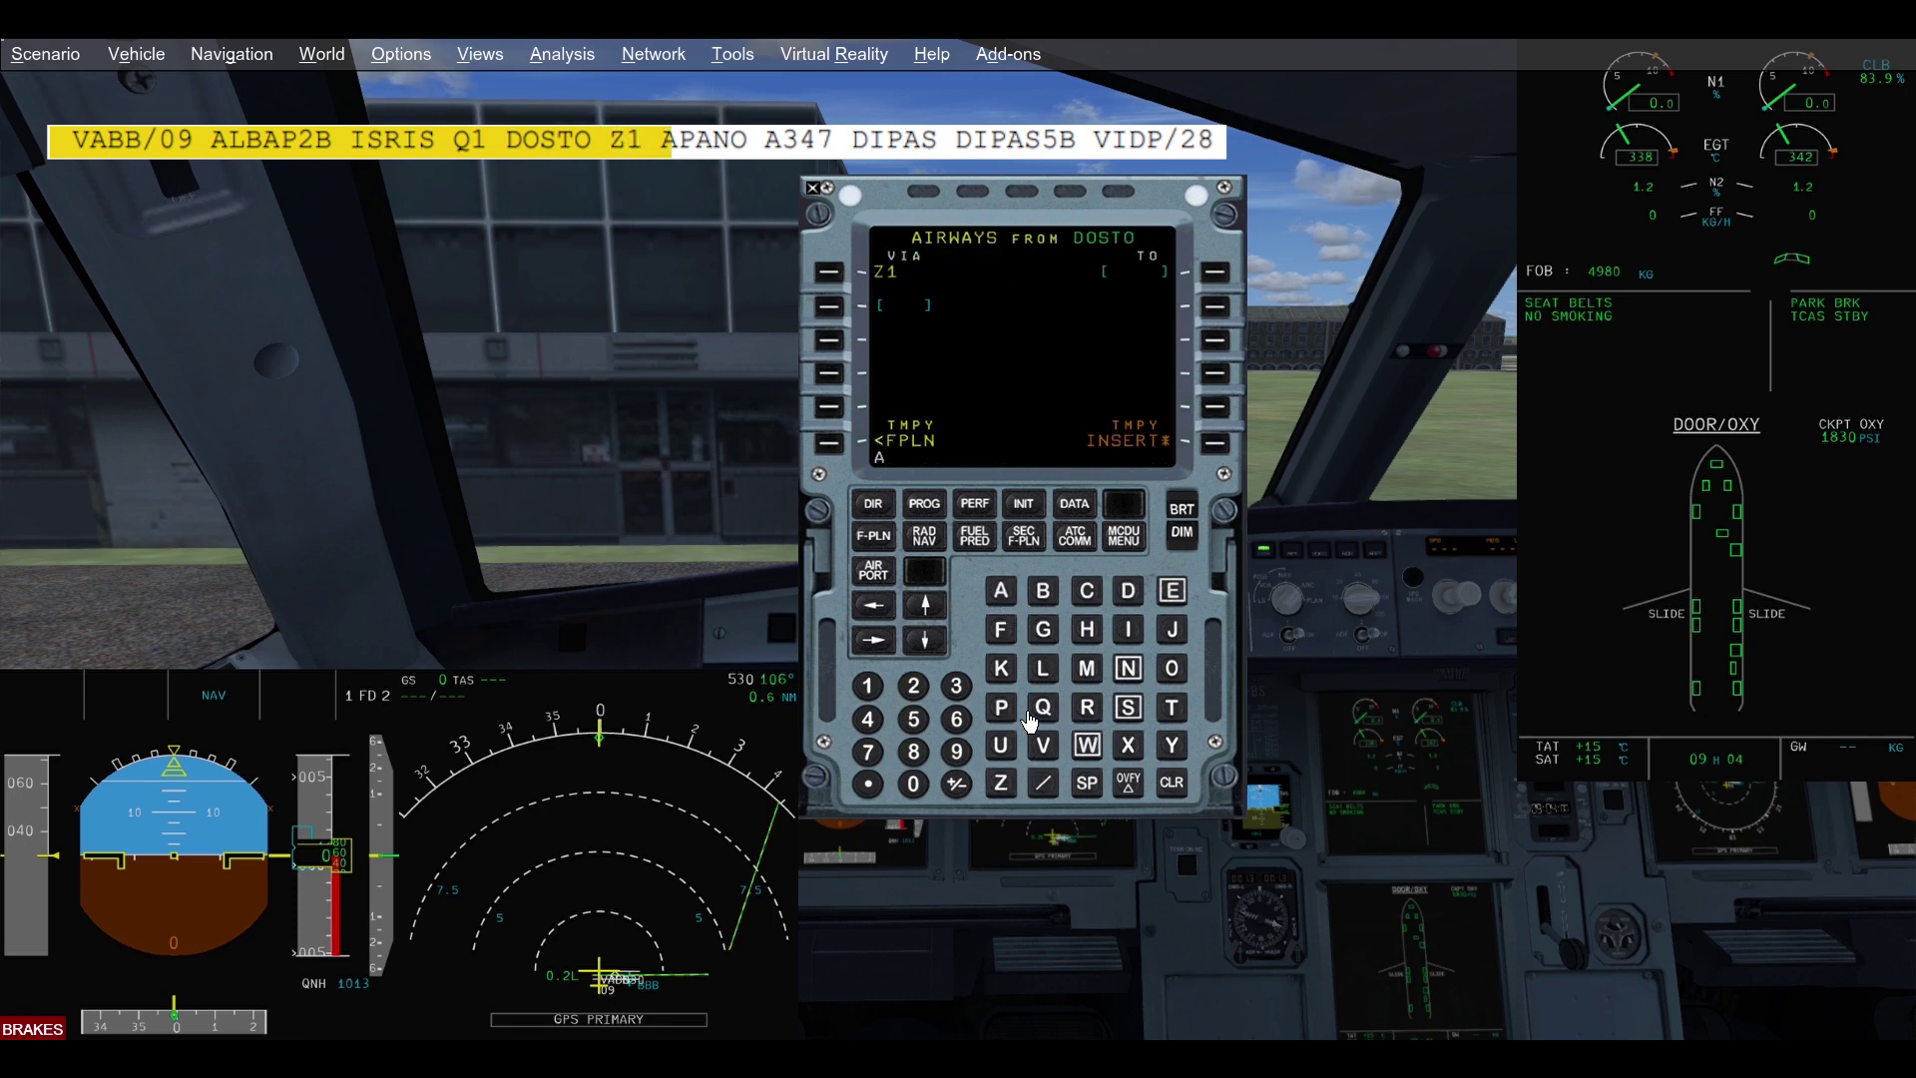
{"action": "left_click", "coordinate": [1000, 590]}
{"action": "left_click", "coordinate": [1128, 668]}
{"action": "left_click", "coordinate": [1172, 667]}
{"action": "left_click", "coordinate": [1214, 272]}
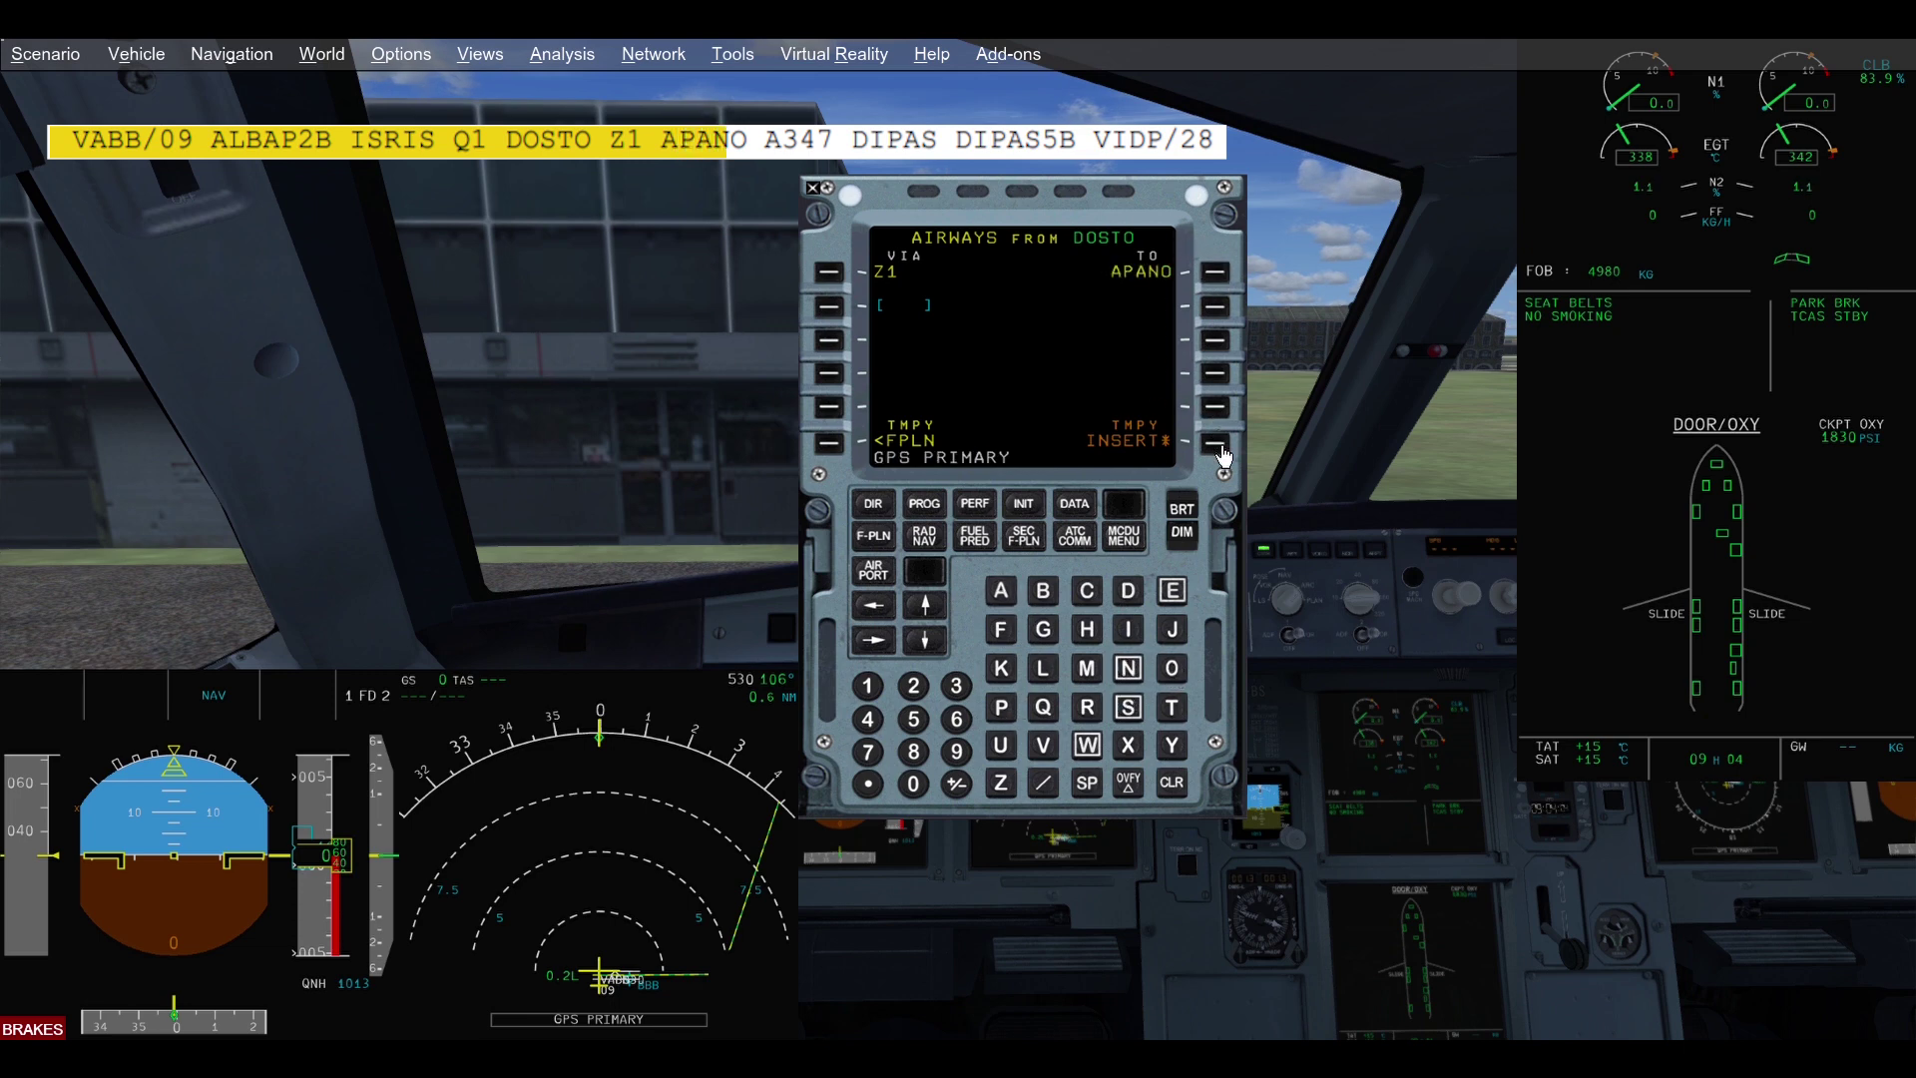
{"action": "left_click", "coordinate": [1217, 445]}
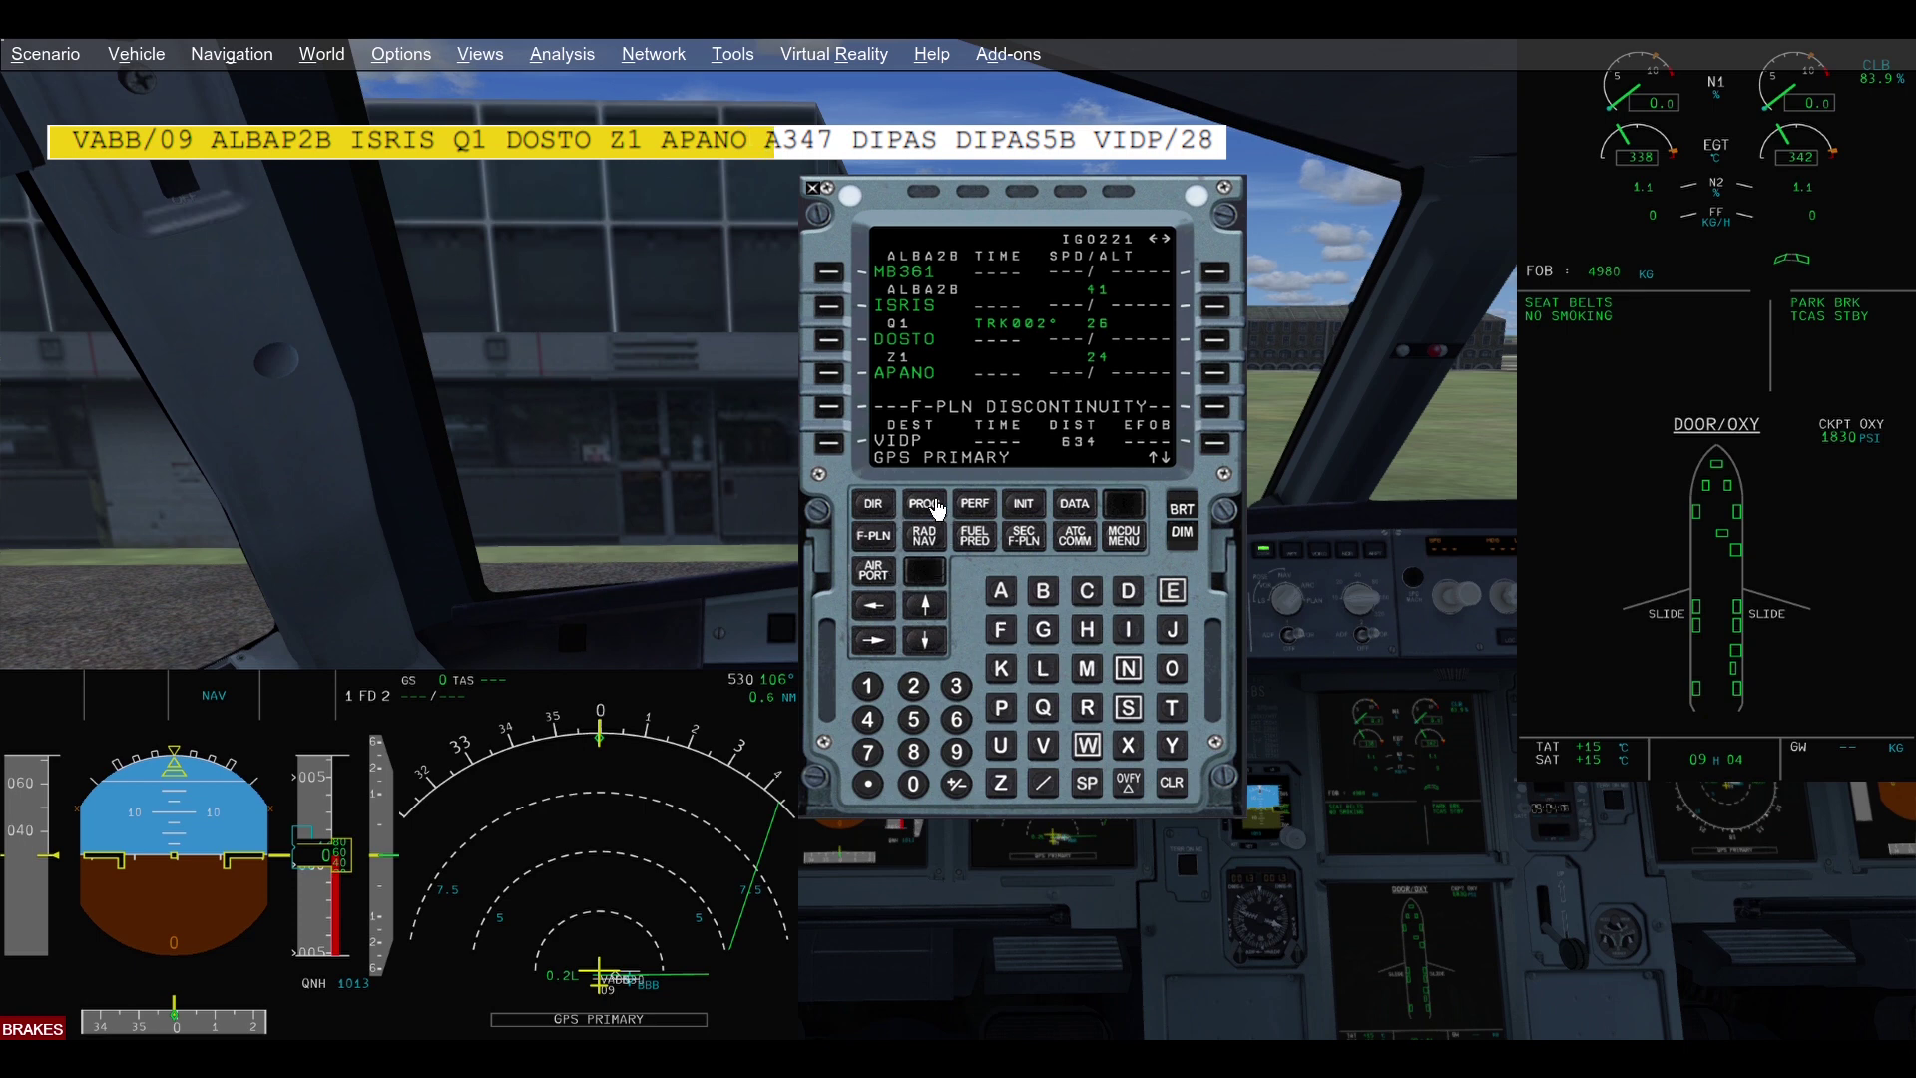
Enter A347 as the airway VIA from APANO
{"action": "left_click", "coordinate": [1182, 381]}
{"action": "left_click", "coordinate": [1215, 406]}
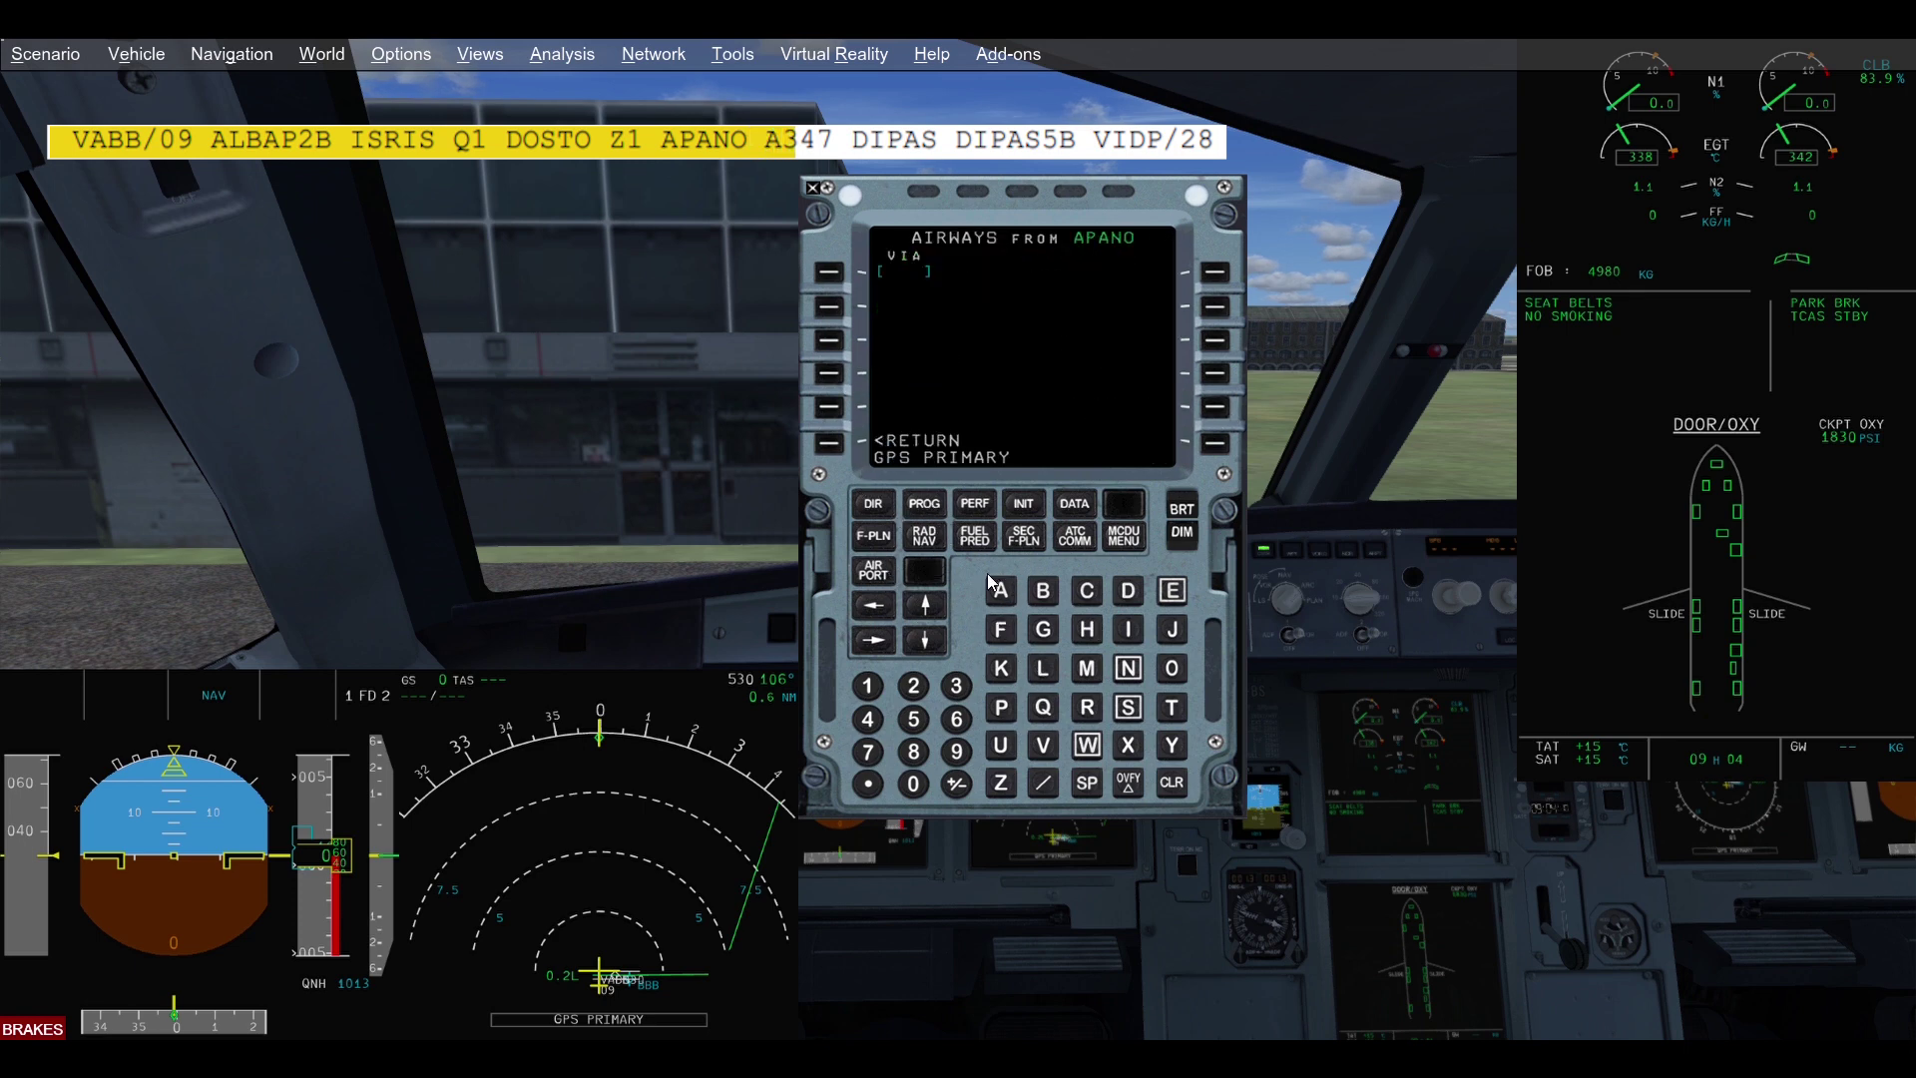
{"action": "left_click", "coordinate": [1001, 590]}
{"action": "left_click", "coordinate": [956, 685]}
{"action": "left_click", "coordinate": [867, 718]}
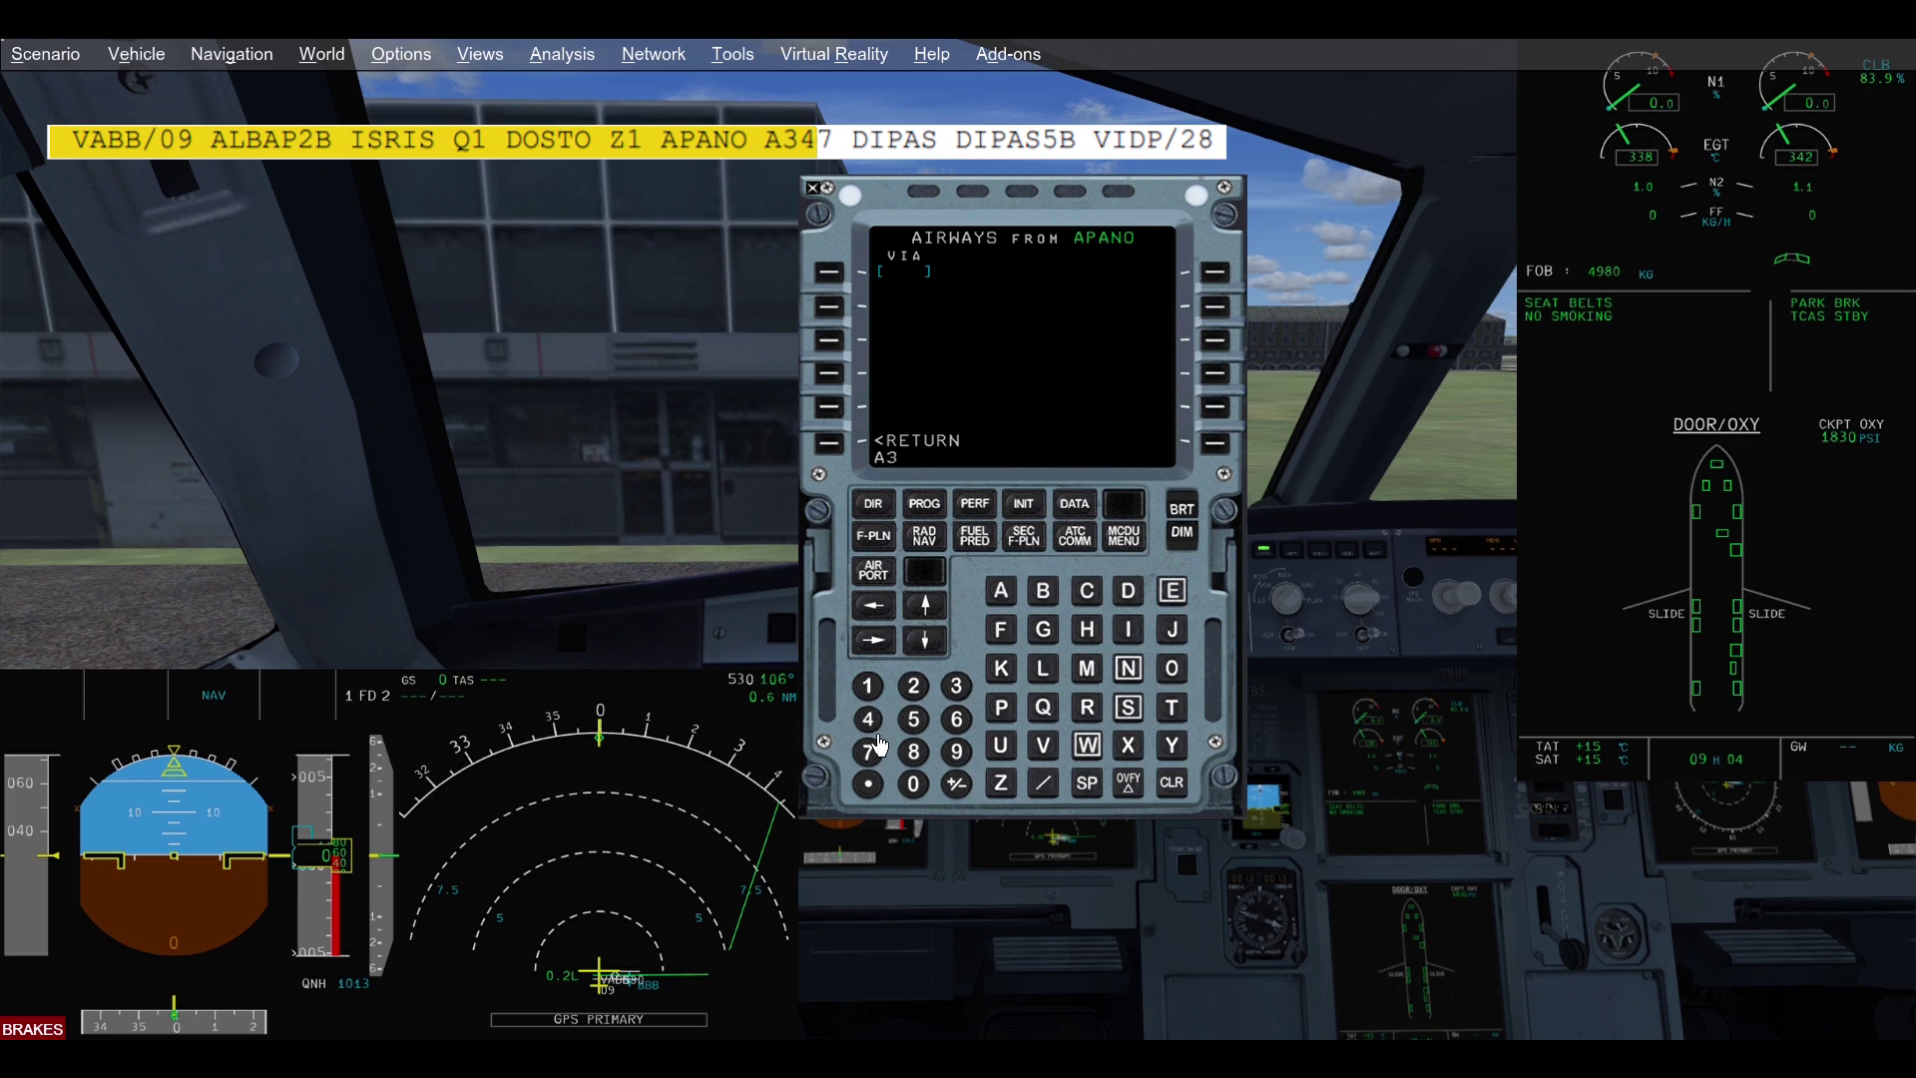
{"action": "left_click", "coordinate": [867, 718]}
{"action": "left_click", "coordinate": [883, 757]}
{"action": "left_click", "coordinate": [836, 272]}
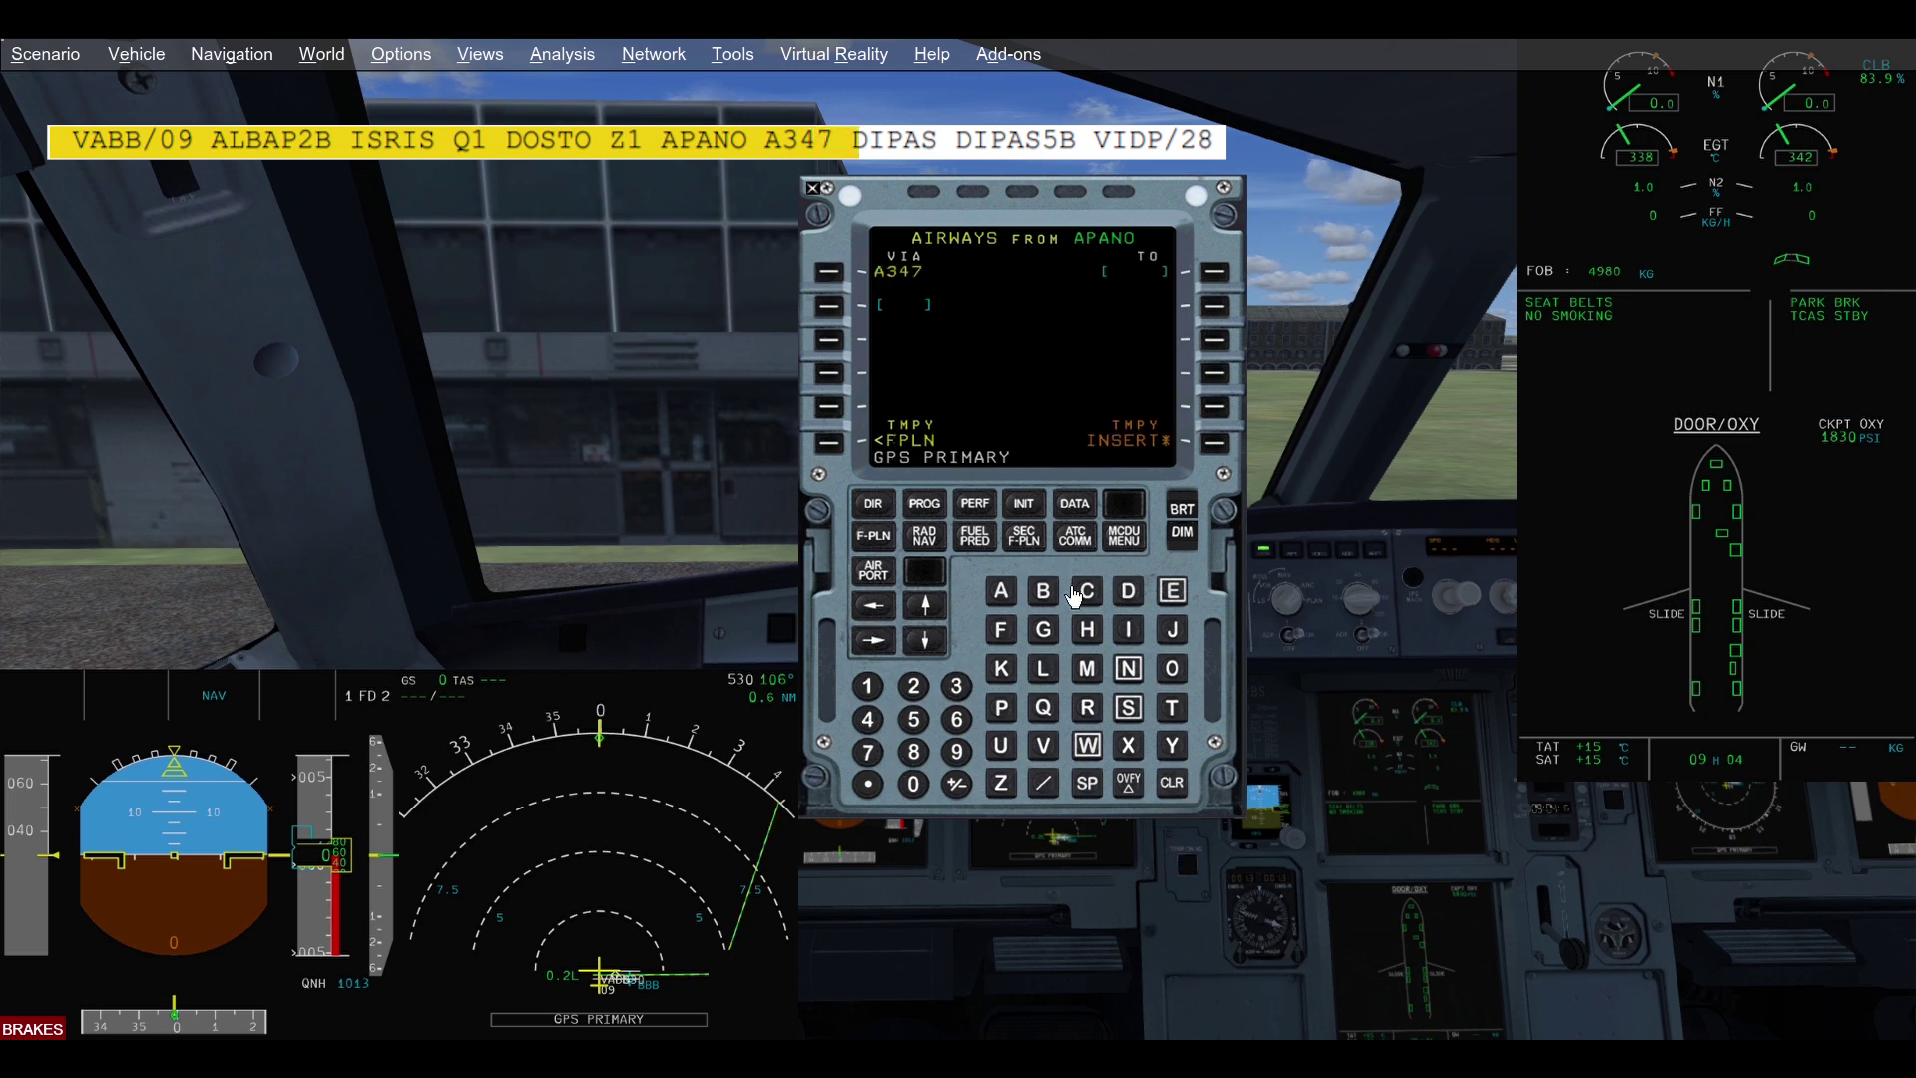
Set DIPAS as the A347 end point, insert it, and open VIDP's lateral revision
{"action": "left_click", "coordinate": [1128, 595]}
{"action": "left_click", "coordinate": [1129, 629]}
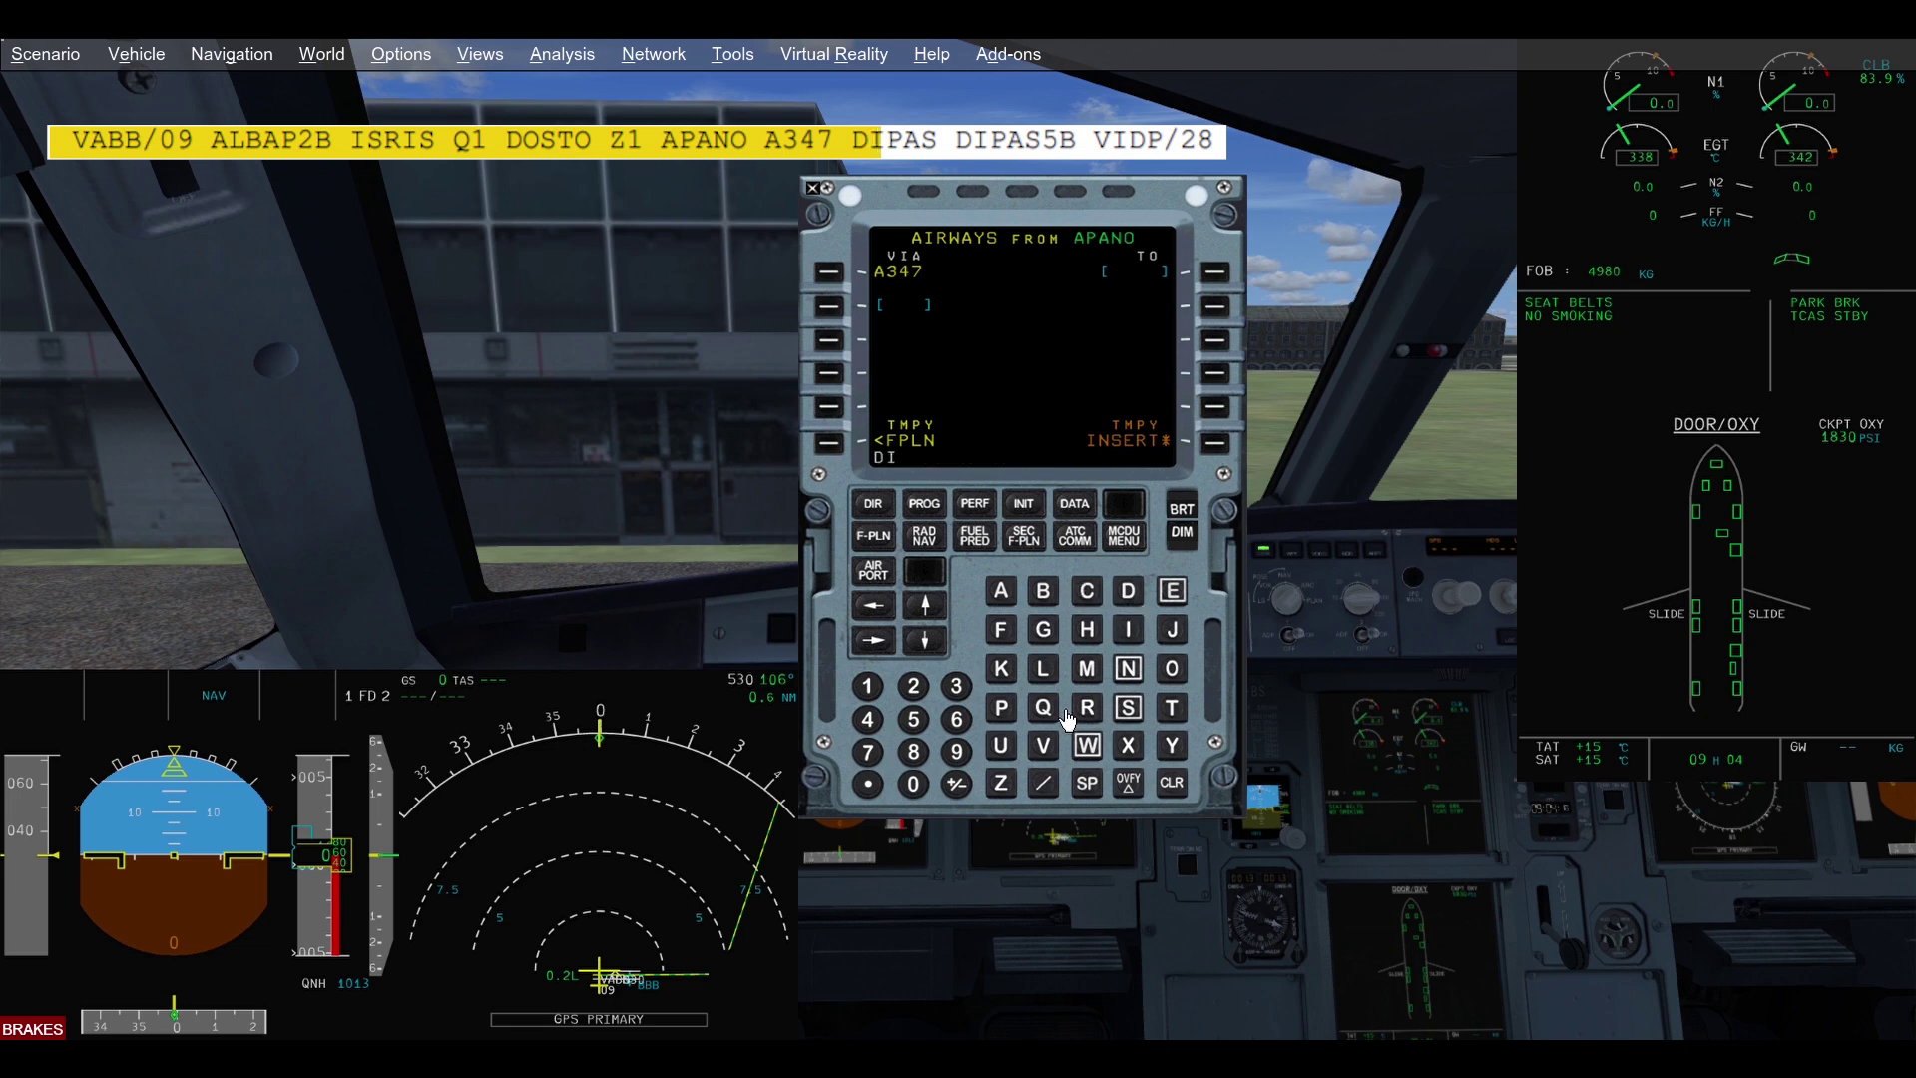
{"action": "left_click", "coordinate": [1001, 708]}
{"action": "left_click", "coordinate": [1000, 595]}
{"action": "left_click", "coordinate": [1129, 708]}
{"action": "left_click", "coordinate": [1225, 319]}
{"action": "left_click", "coordinate": [1214, 442]}
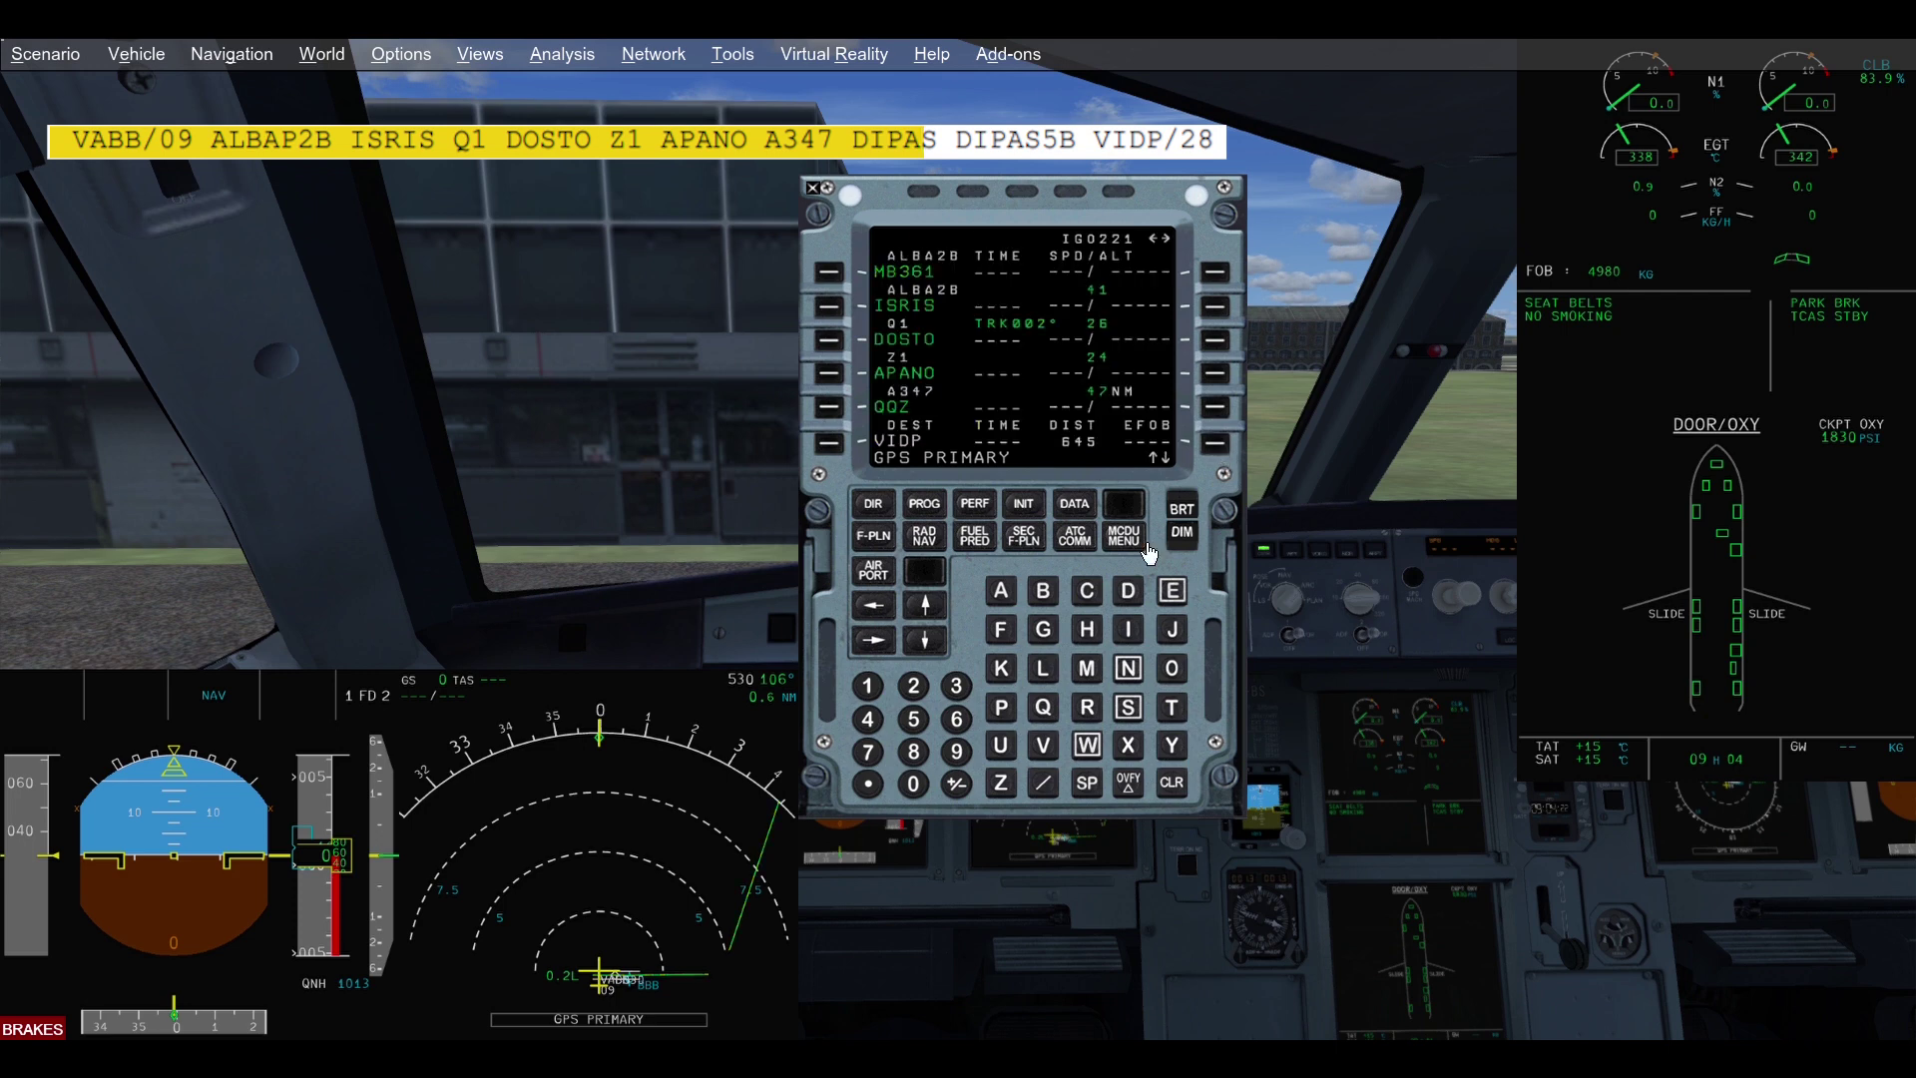
{"action": "left_click", "coordinate": [927, 610]}
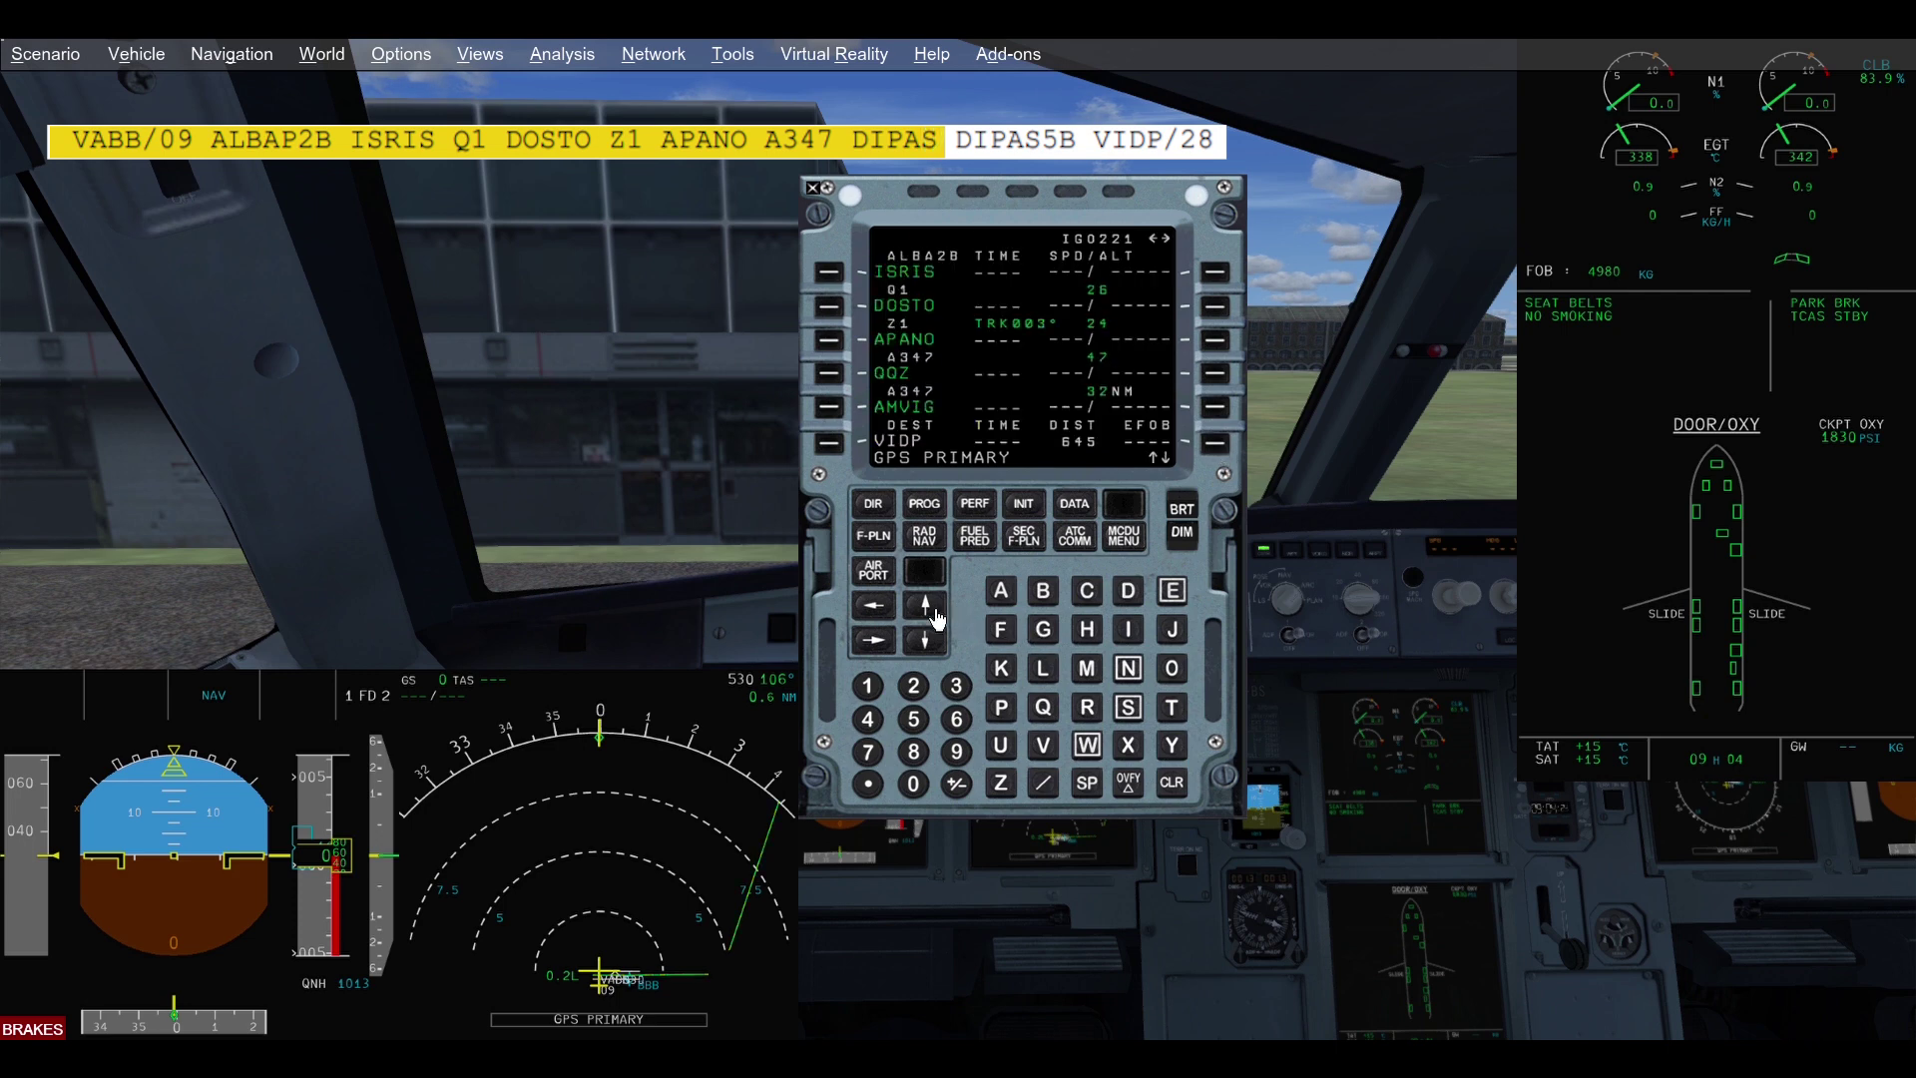
{"action": "left_click", "coordinate": [829, 443]}
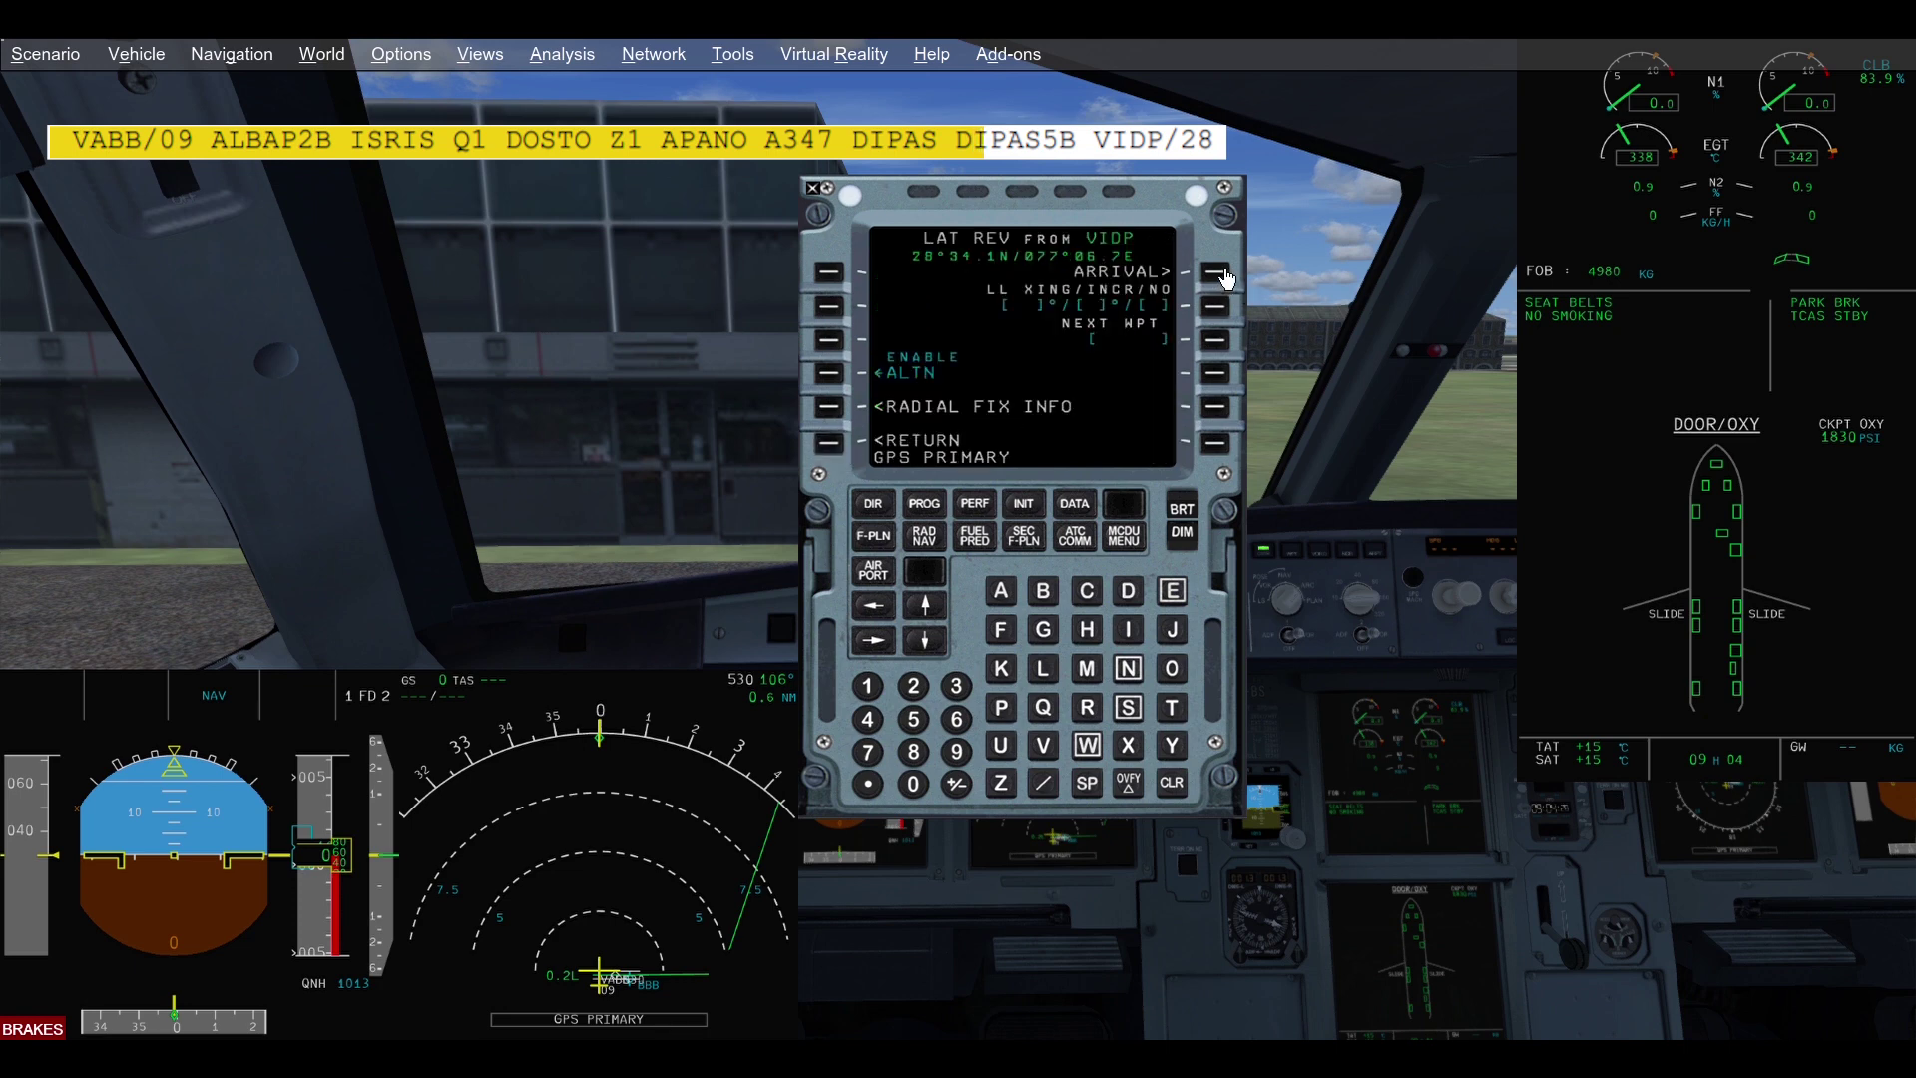
Select the ILS28 approach and DIPA5B STAR for VIDP and insert them
{"action": "left_click", "coordinate": [1215, 272]}
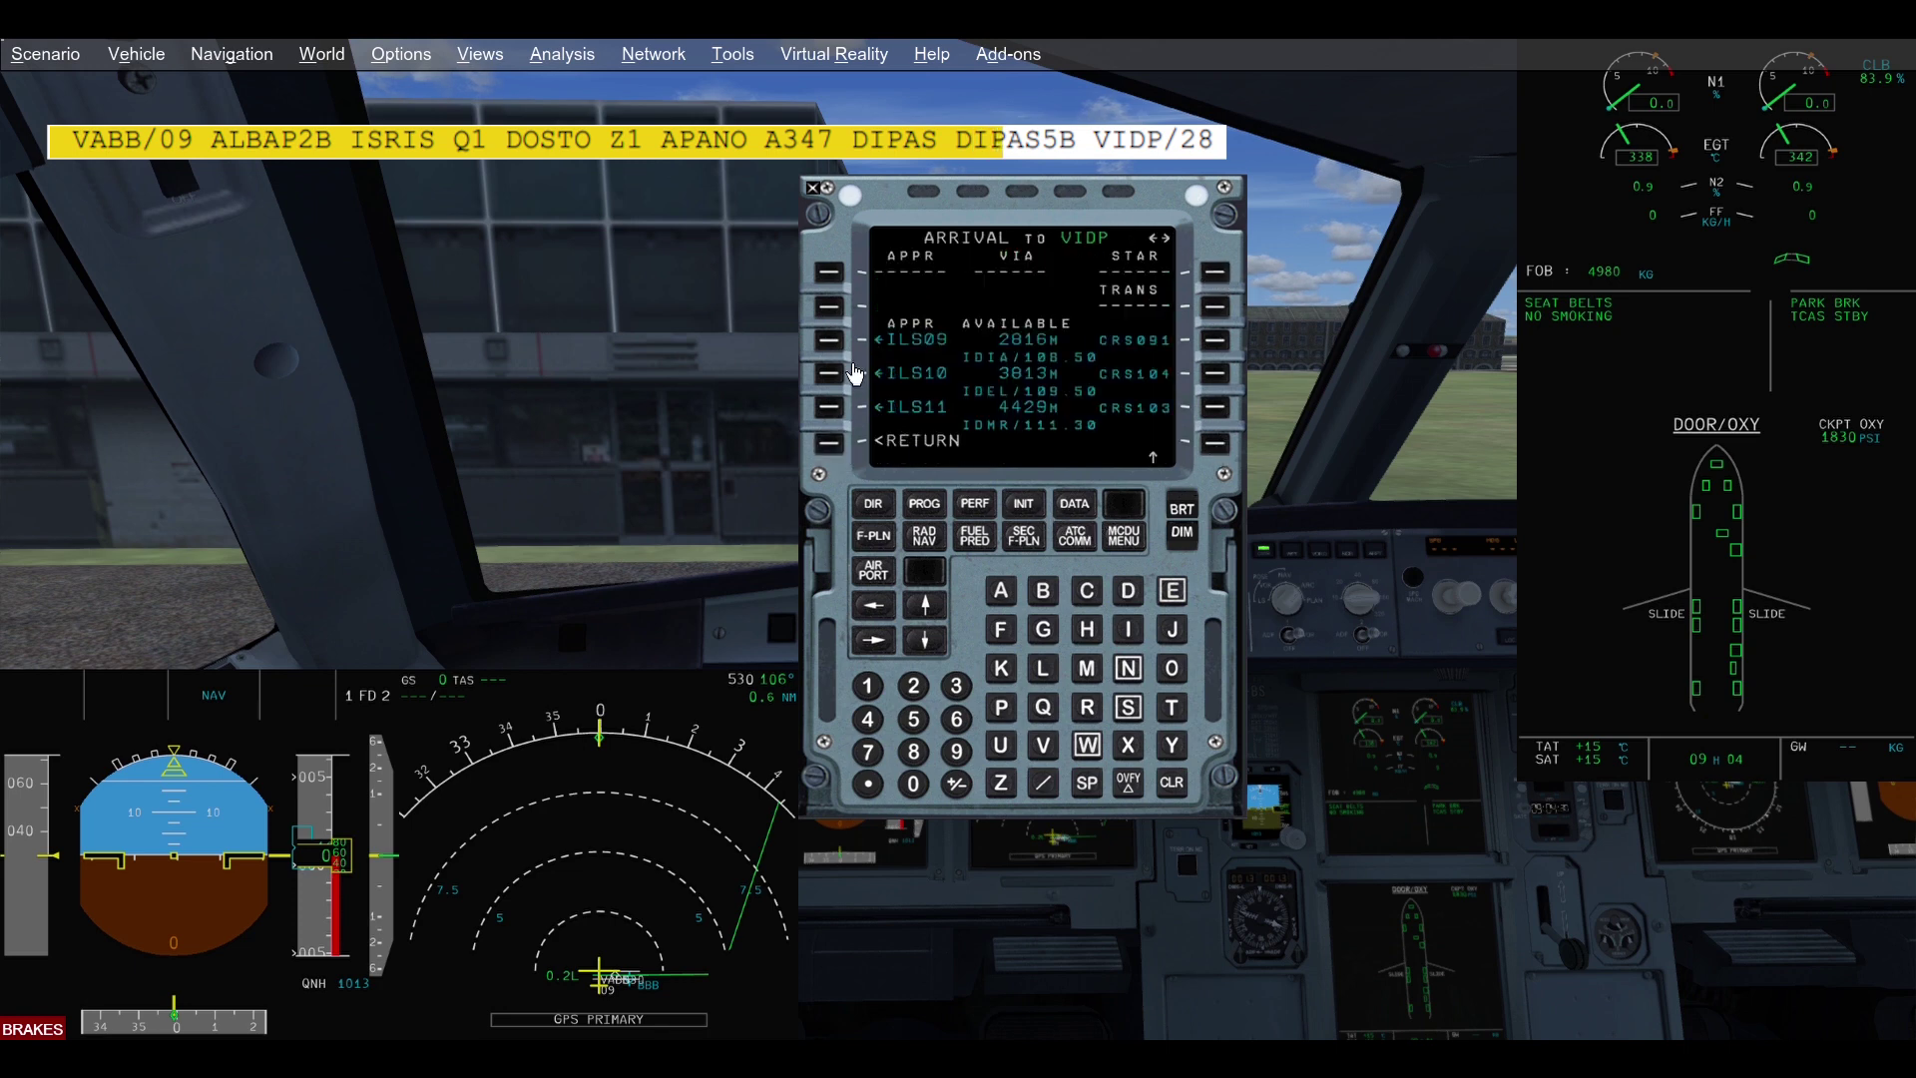
{"action": "left_click", "coordinate": [925, 606]}
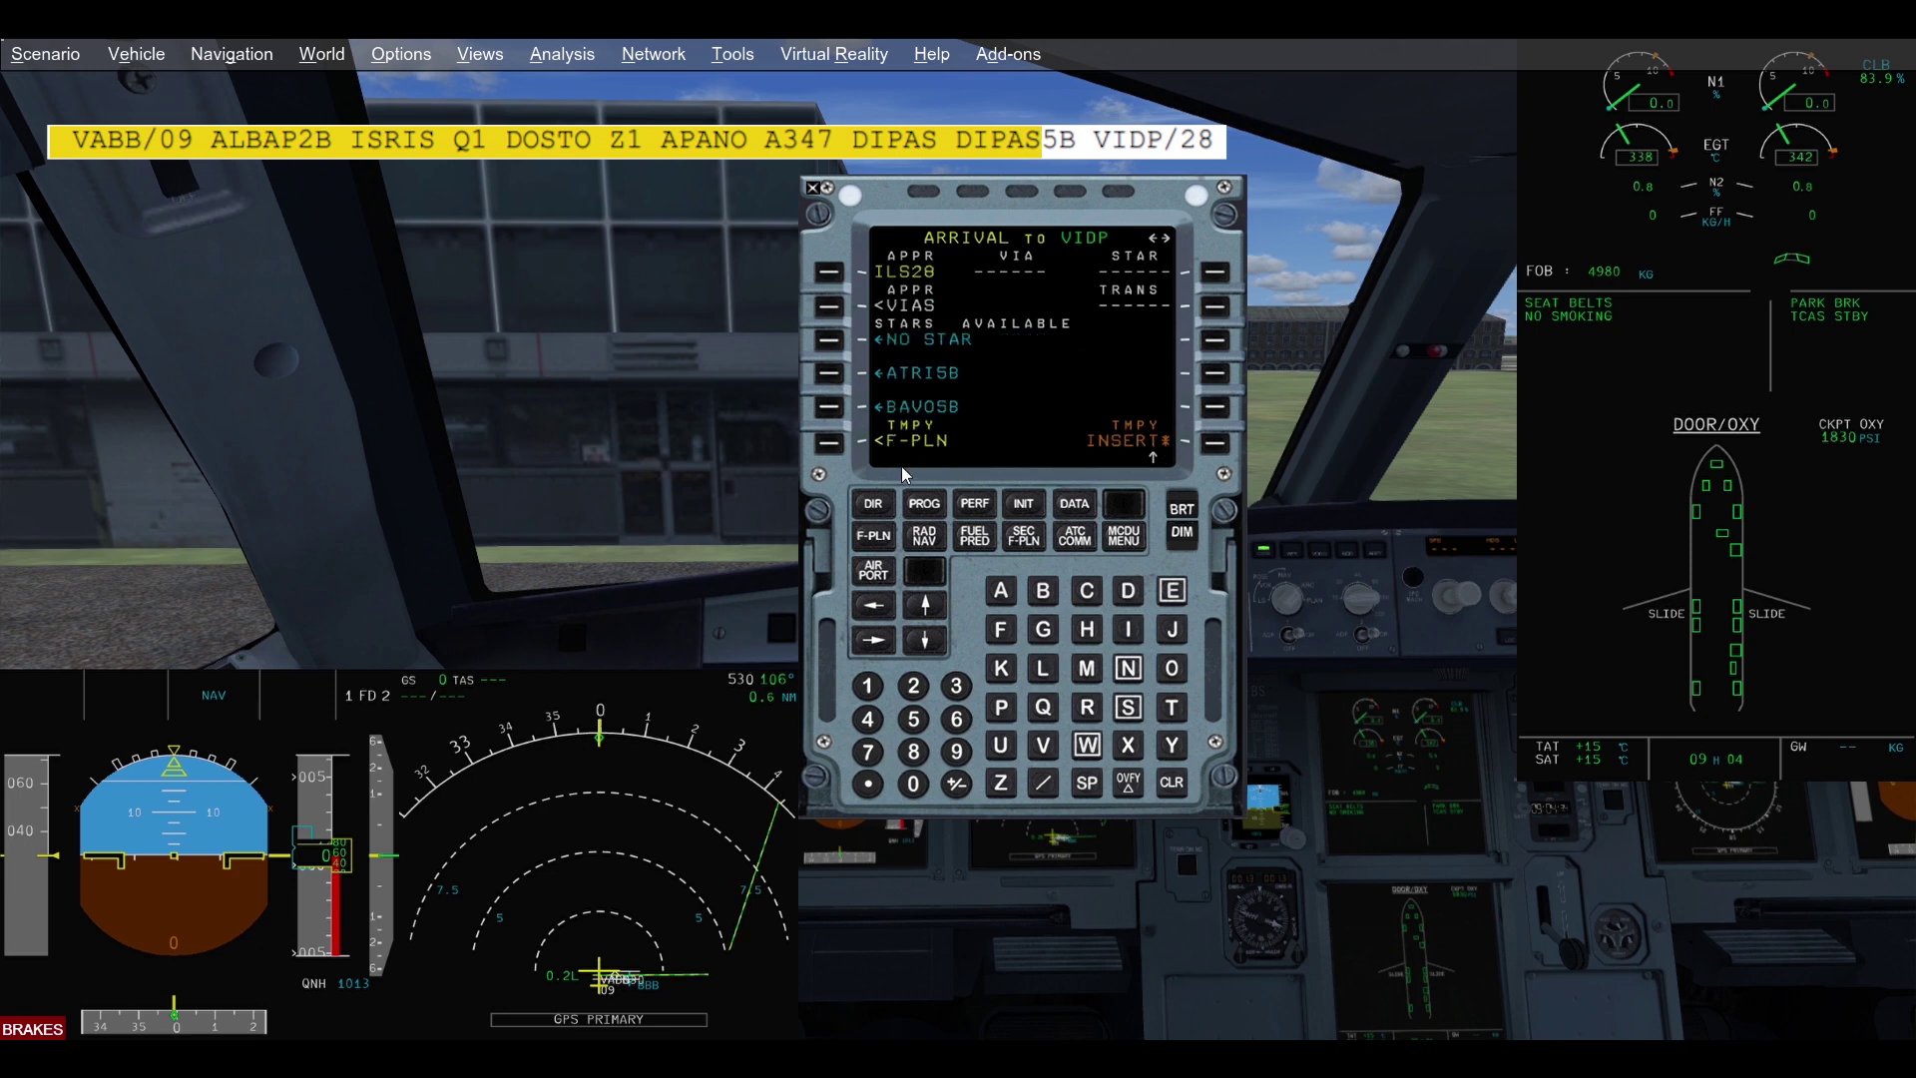
{"action": "left_click", "coordinate": [925, 605]}
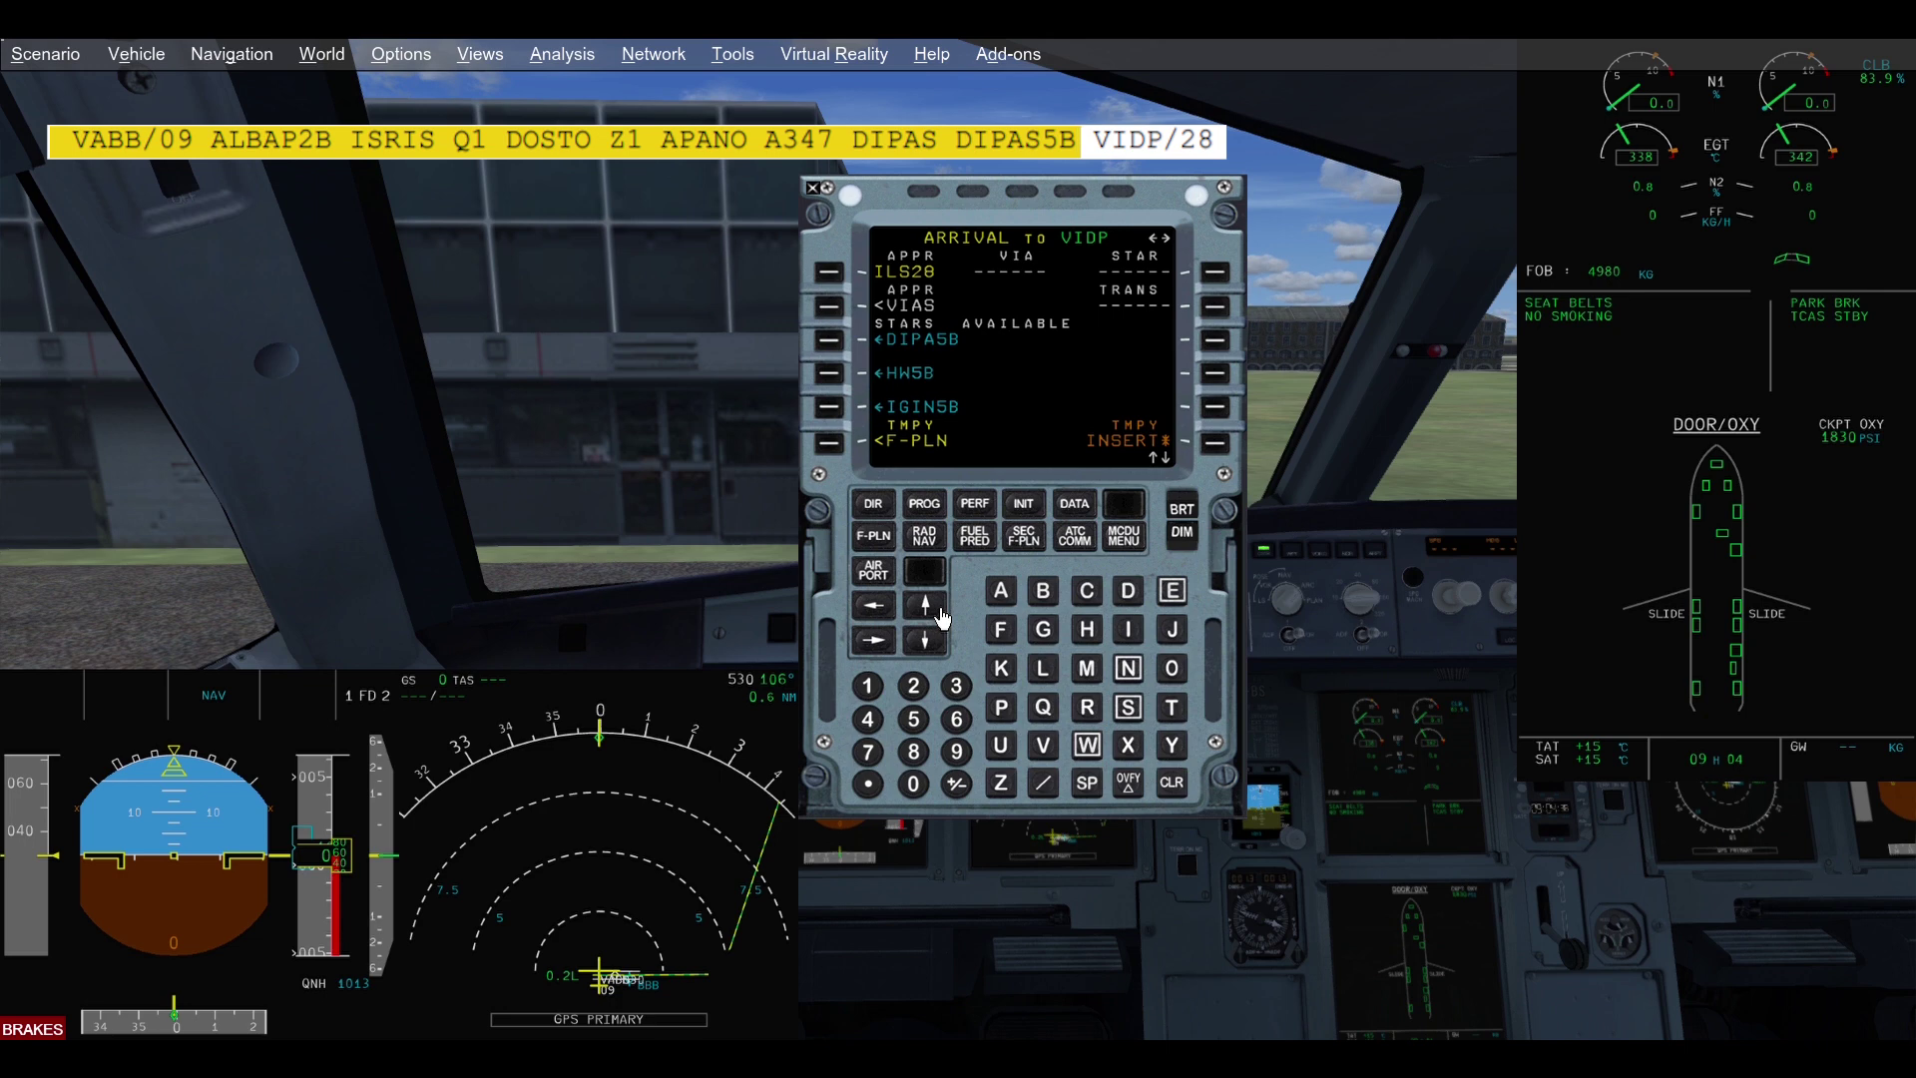
{"action": "left_click", "coordinate": [939, 616]}
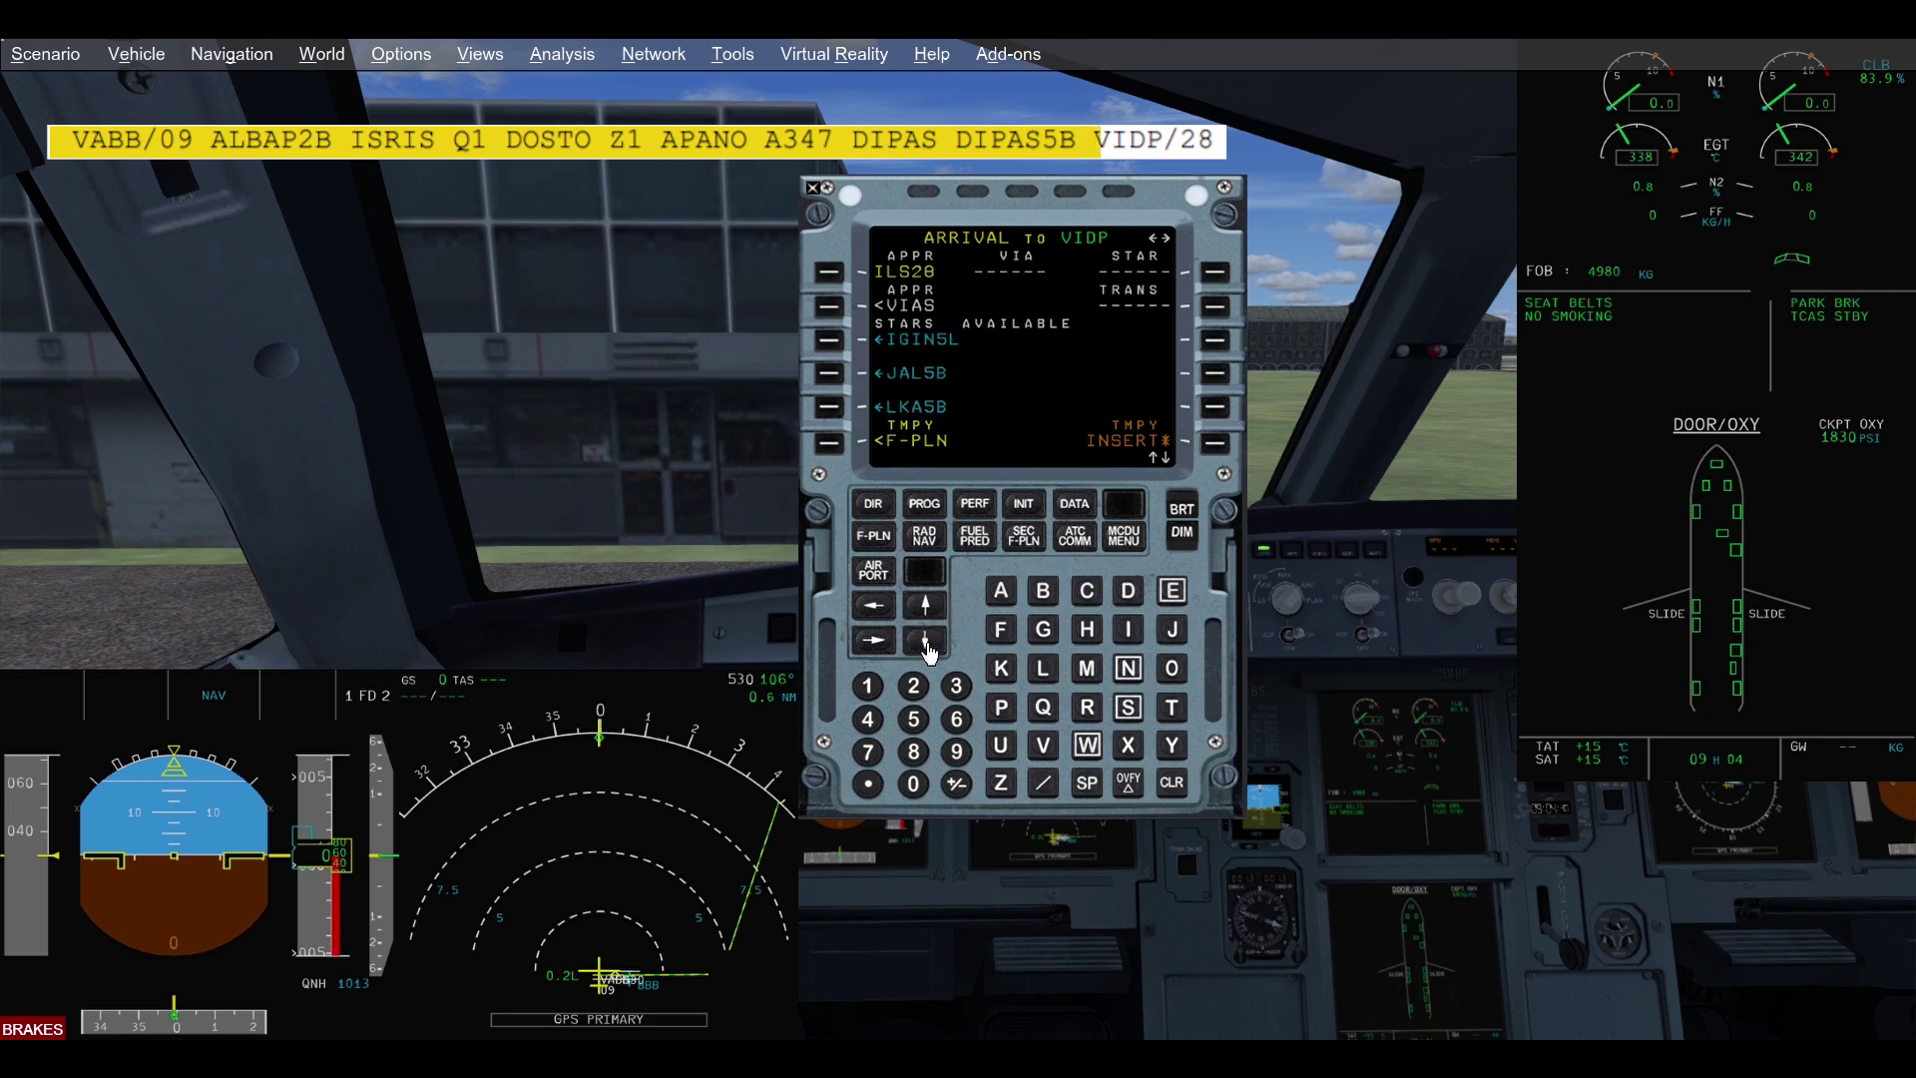
{"action": "left_click", "coordinate": [926, 641]}
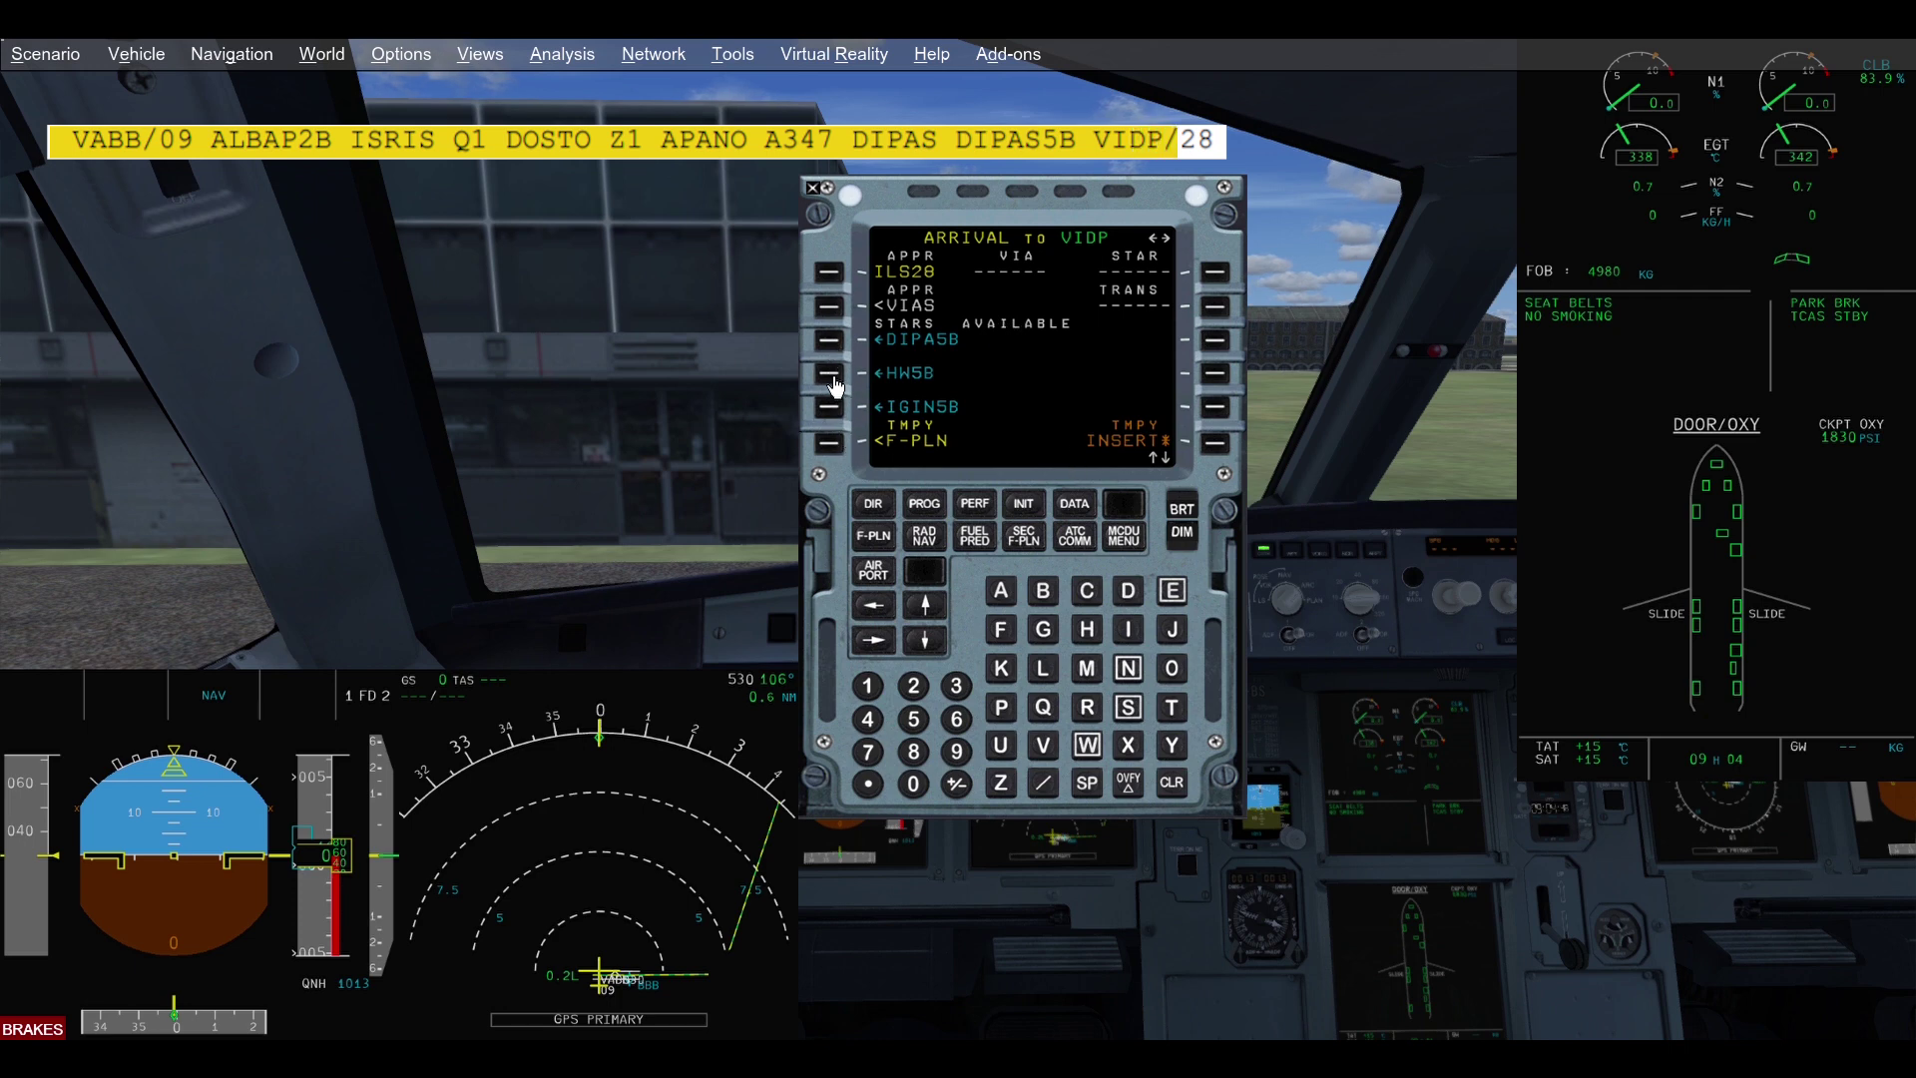
{"action": "left_click", "coordinate": [829, 340]}
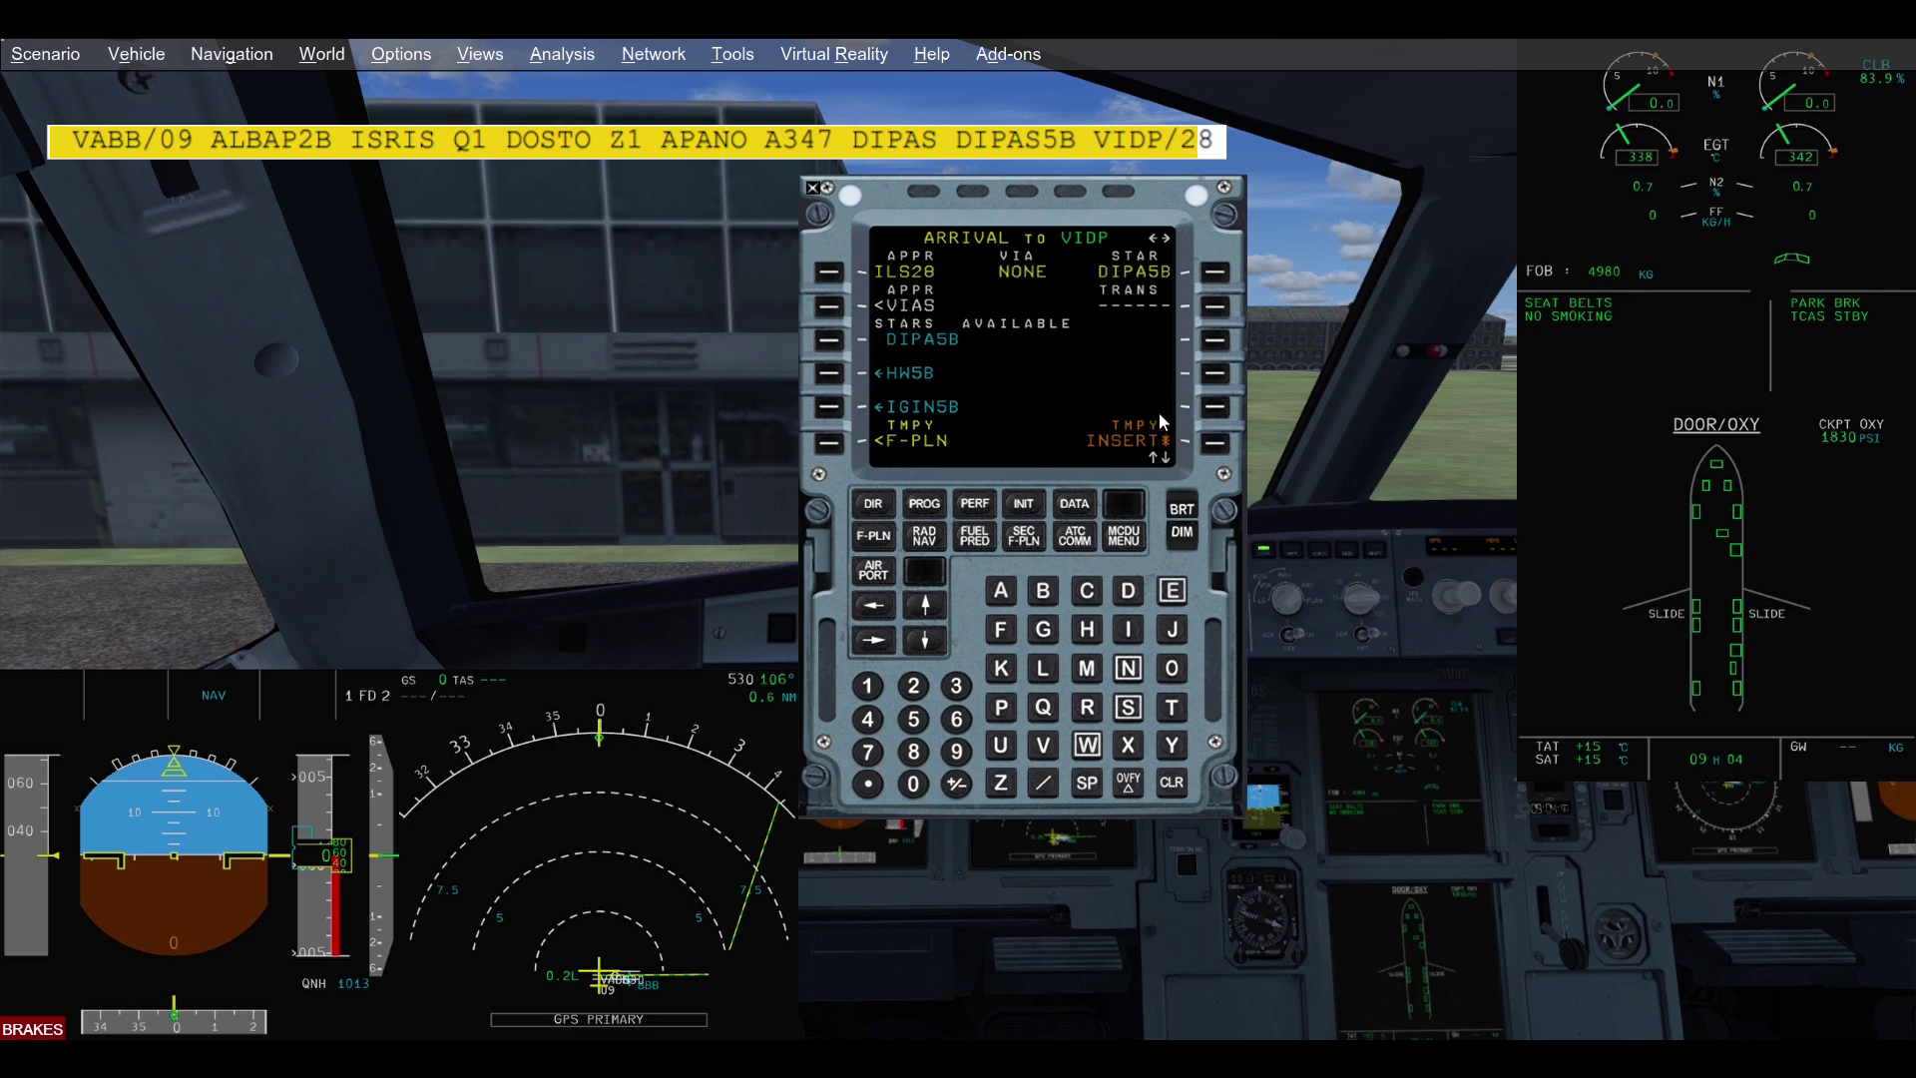
{"action": "left_click", "coordinate": [1214, 442]}
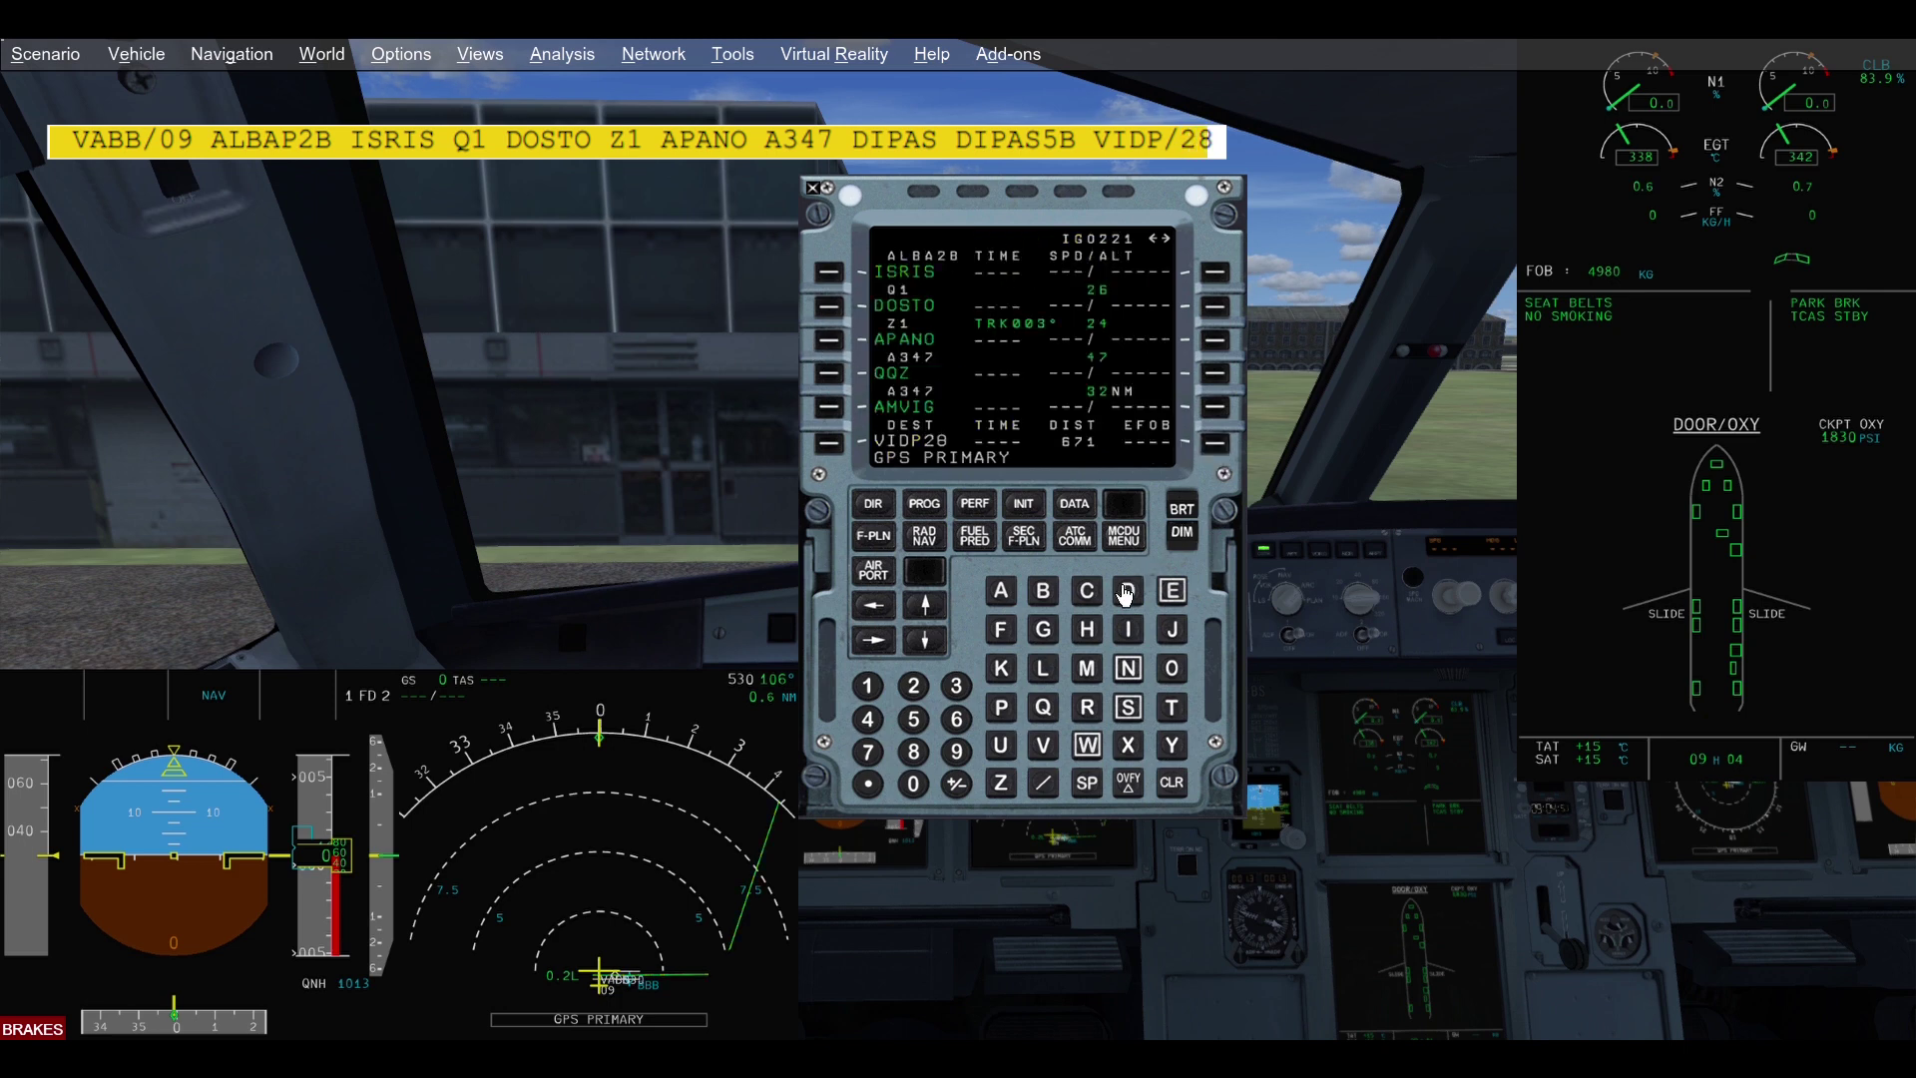
Copy the active plan to SEC F-PLN, then view RADIO NAV with ILS IBOM 109.50
{"action": "left_click", "coordinate": [946, 607]}
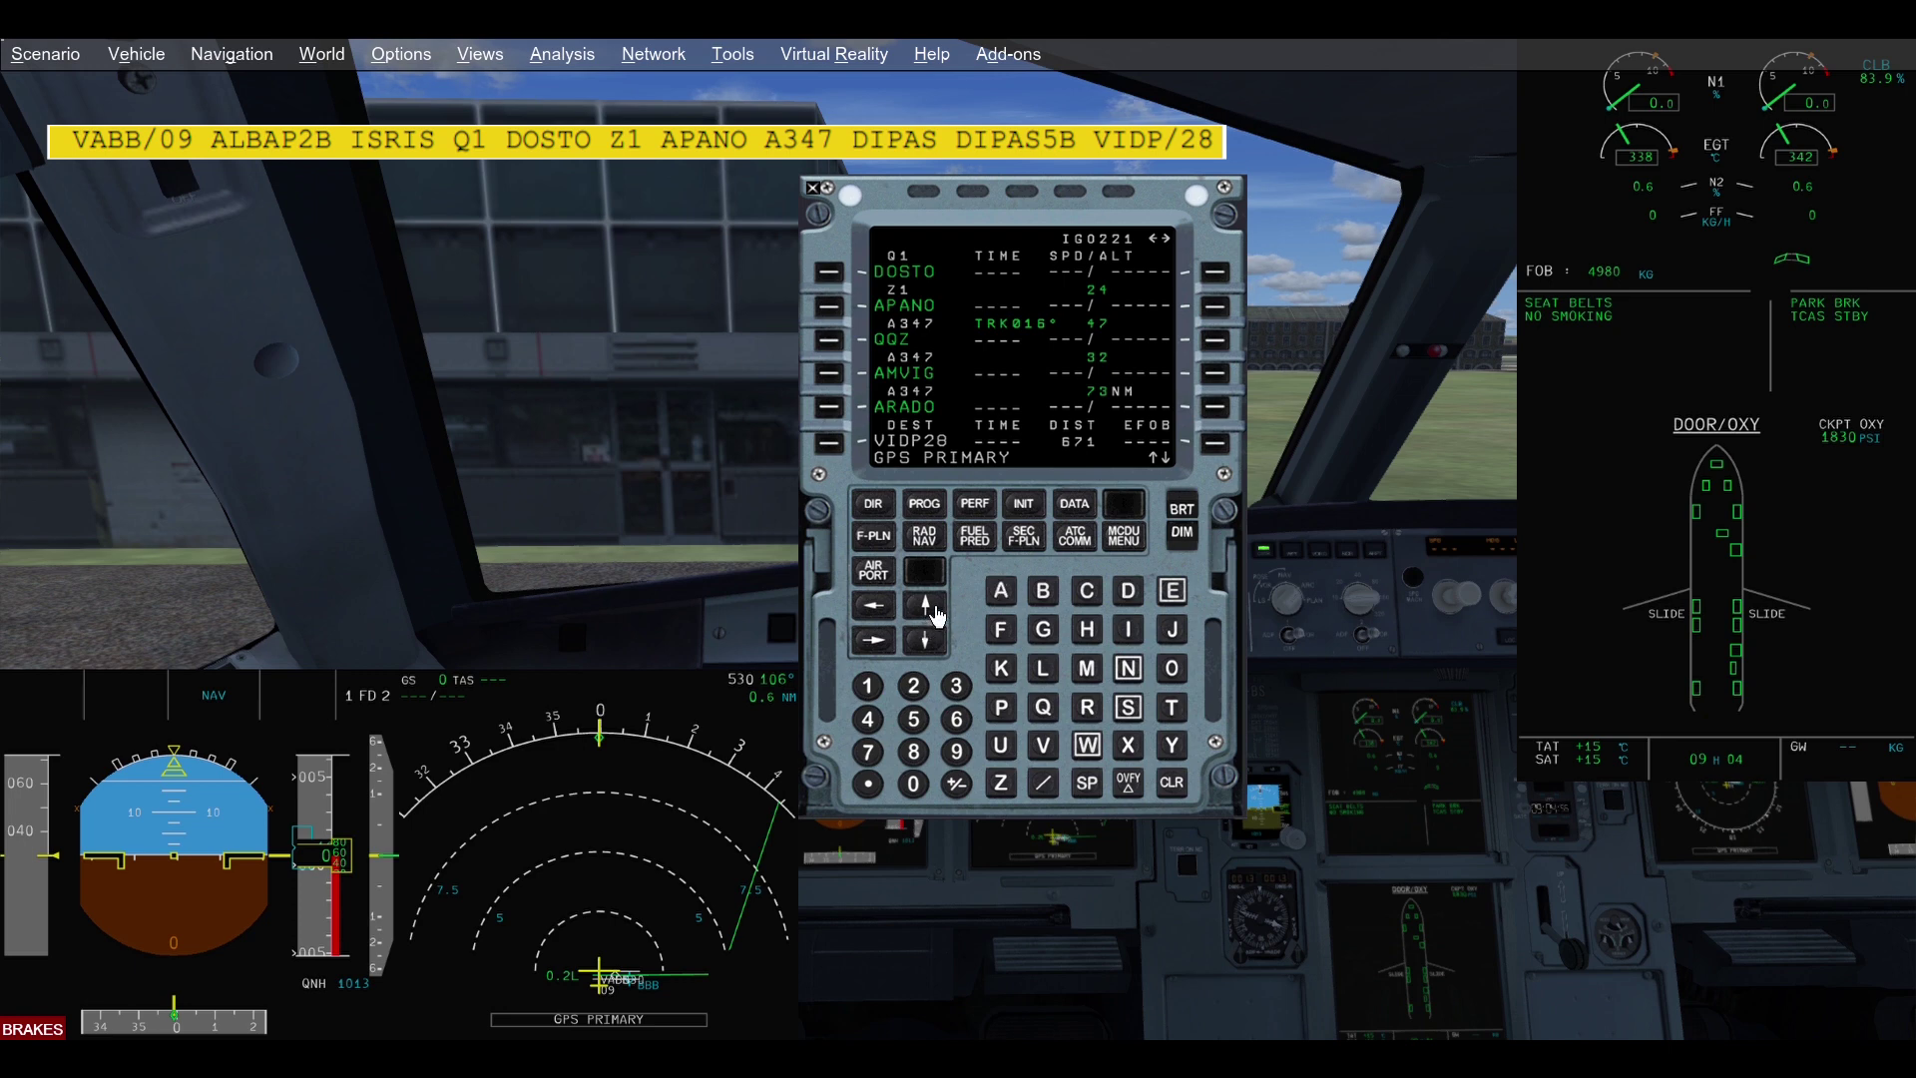
{"action": "left_click", "coordinate": [1038, 545]}
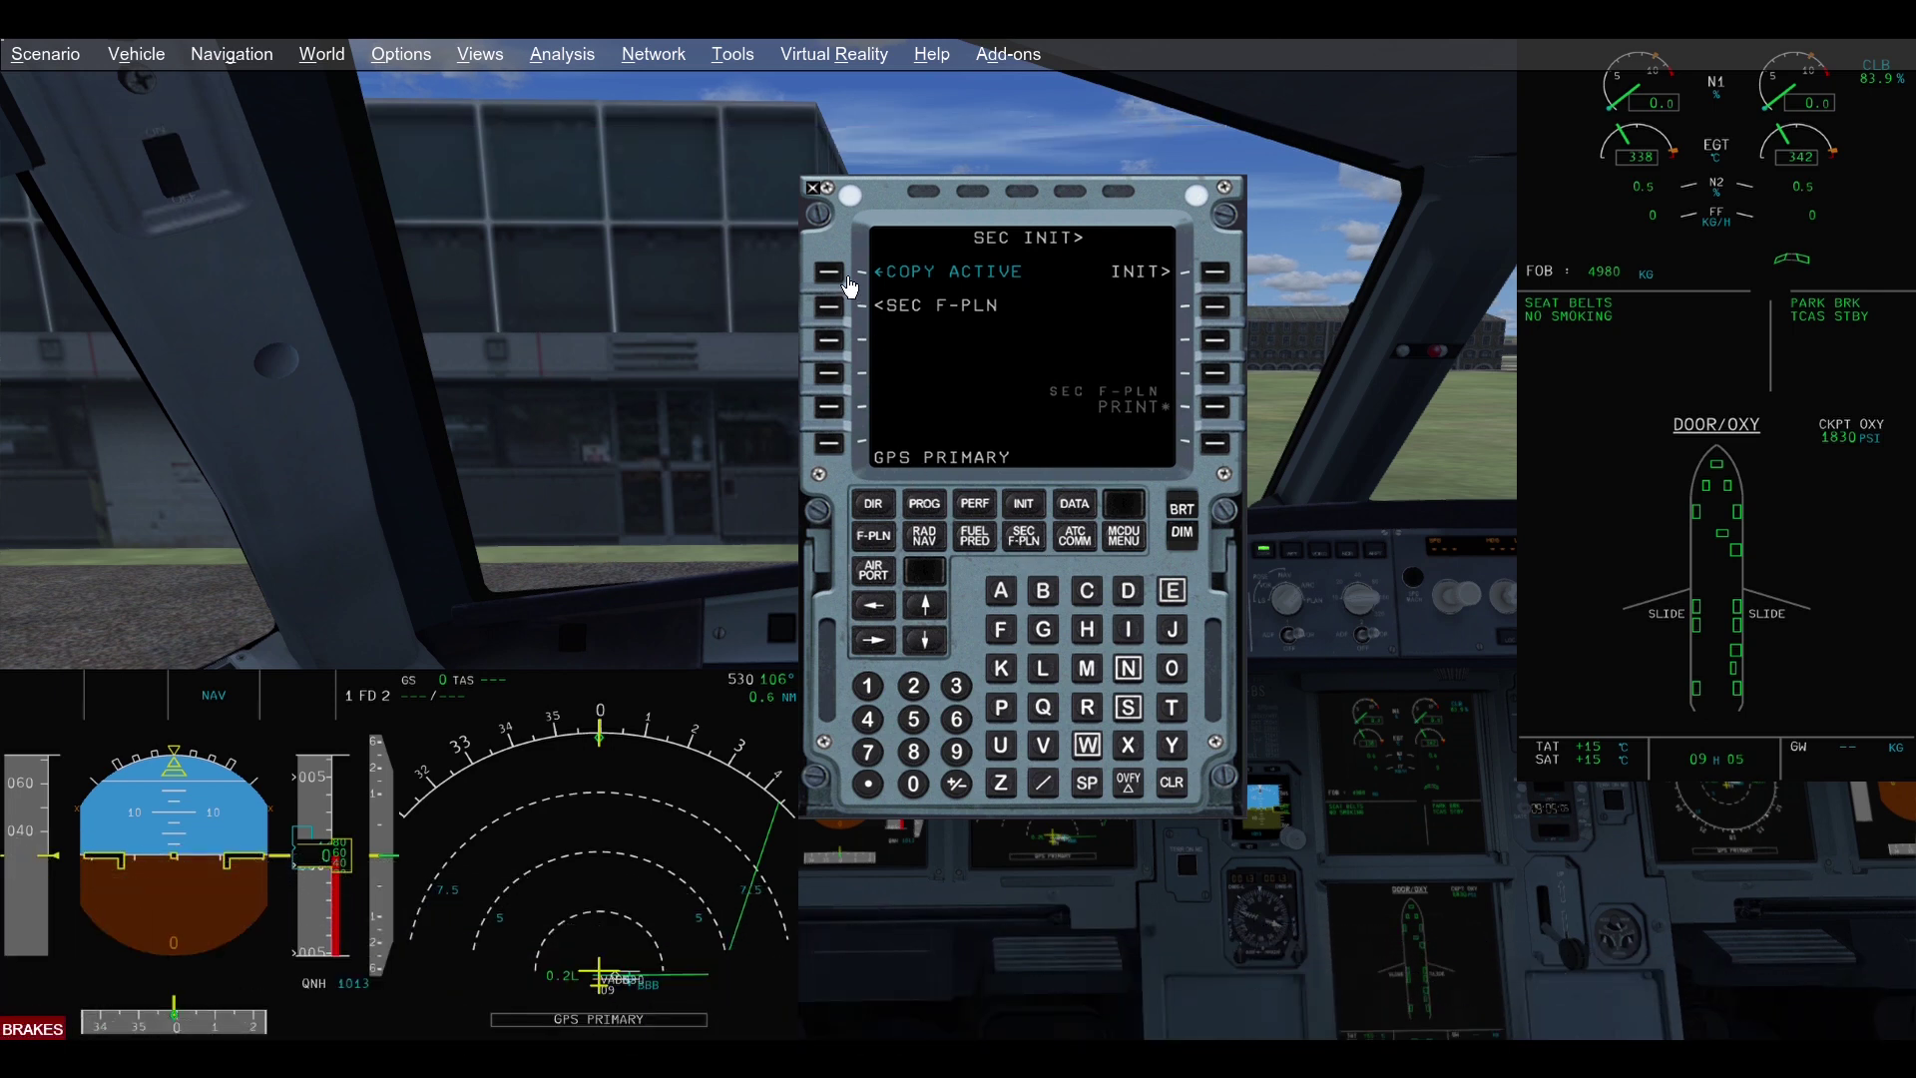
{"action": "left_click", "coordinate": [851, 287]}
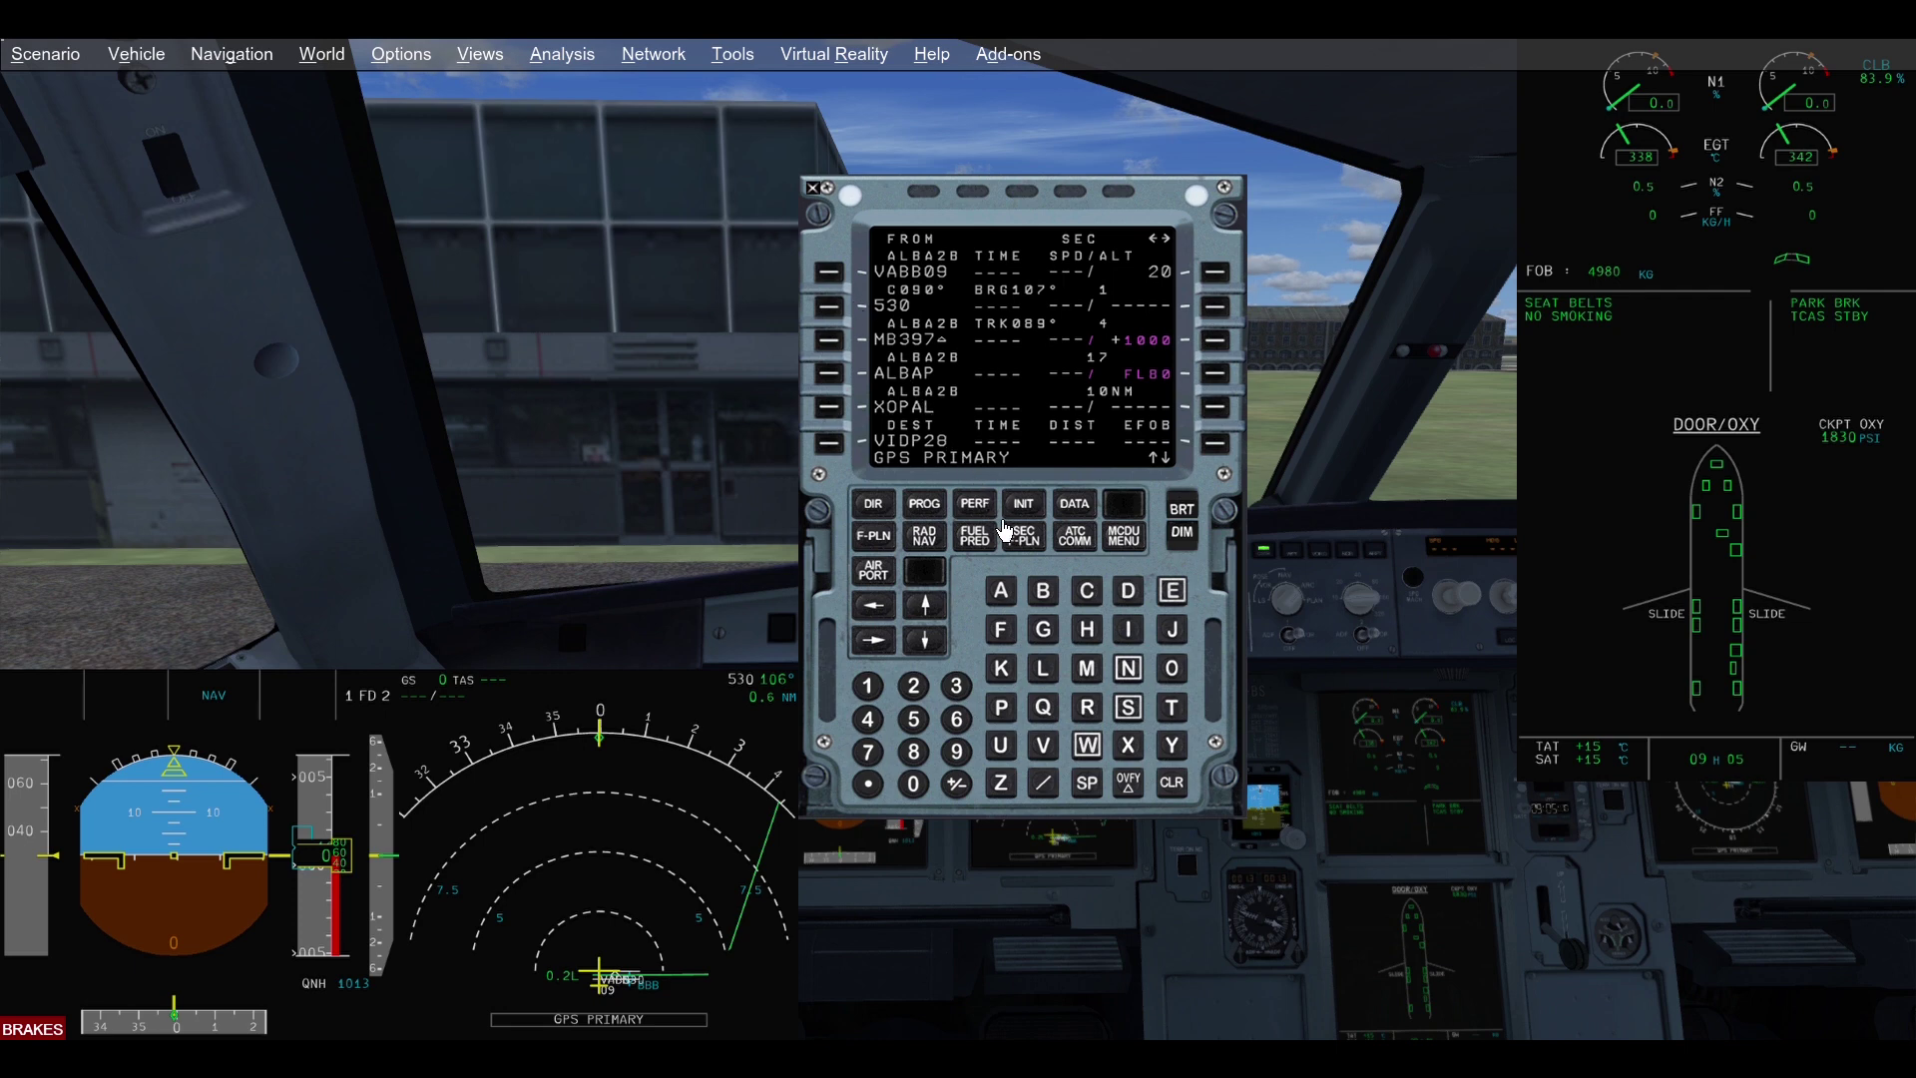
{"action": "left_click", "coordinate": [939, 549]}
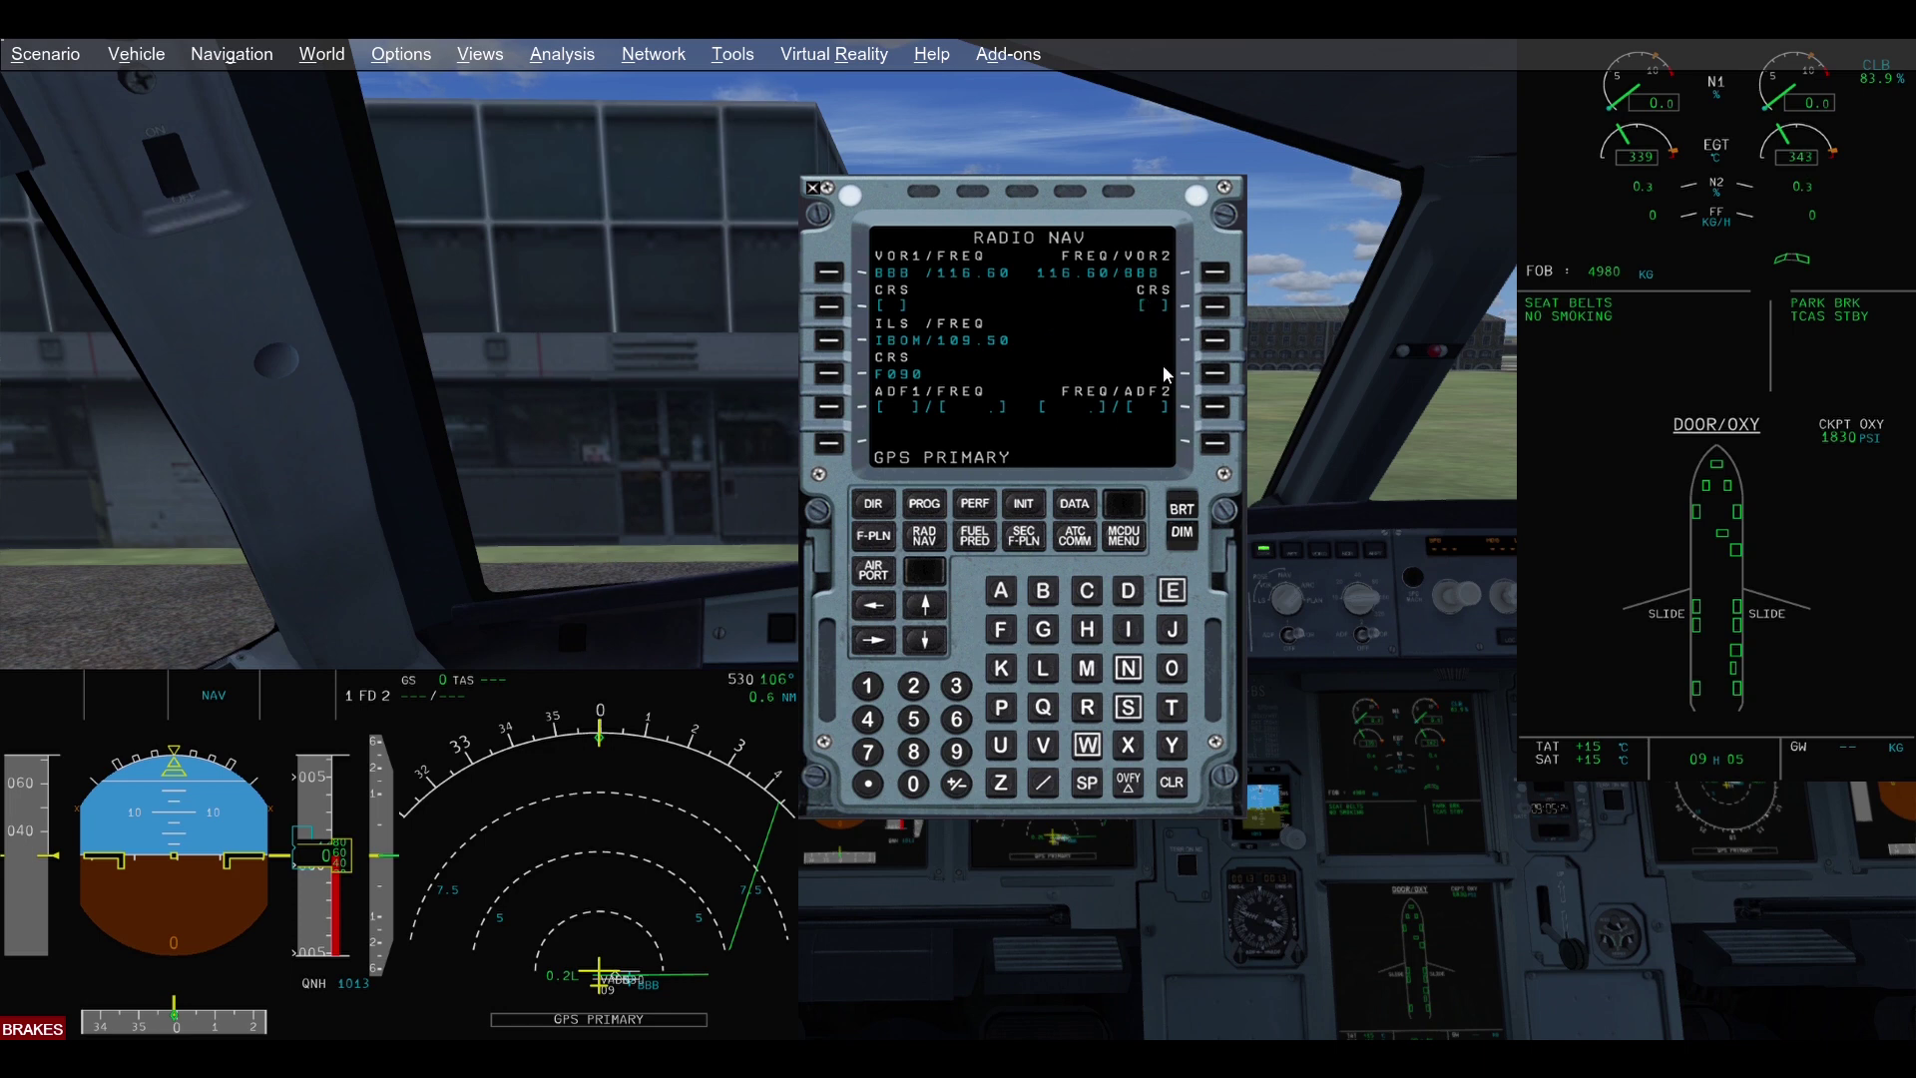
{"action": "left_click", "coordinate": [1001, 706]}
{"action": "left_click", "coordinate": [1001, 707]}
{"action": "left_click", "coordinate": [1131, 672]}
{"action": "left_click", "coordinate": [842, 282]}
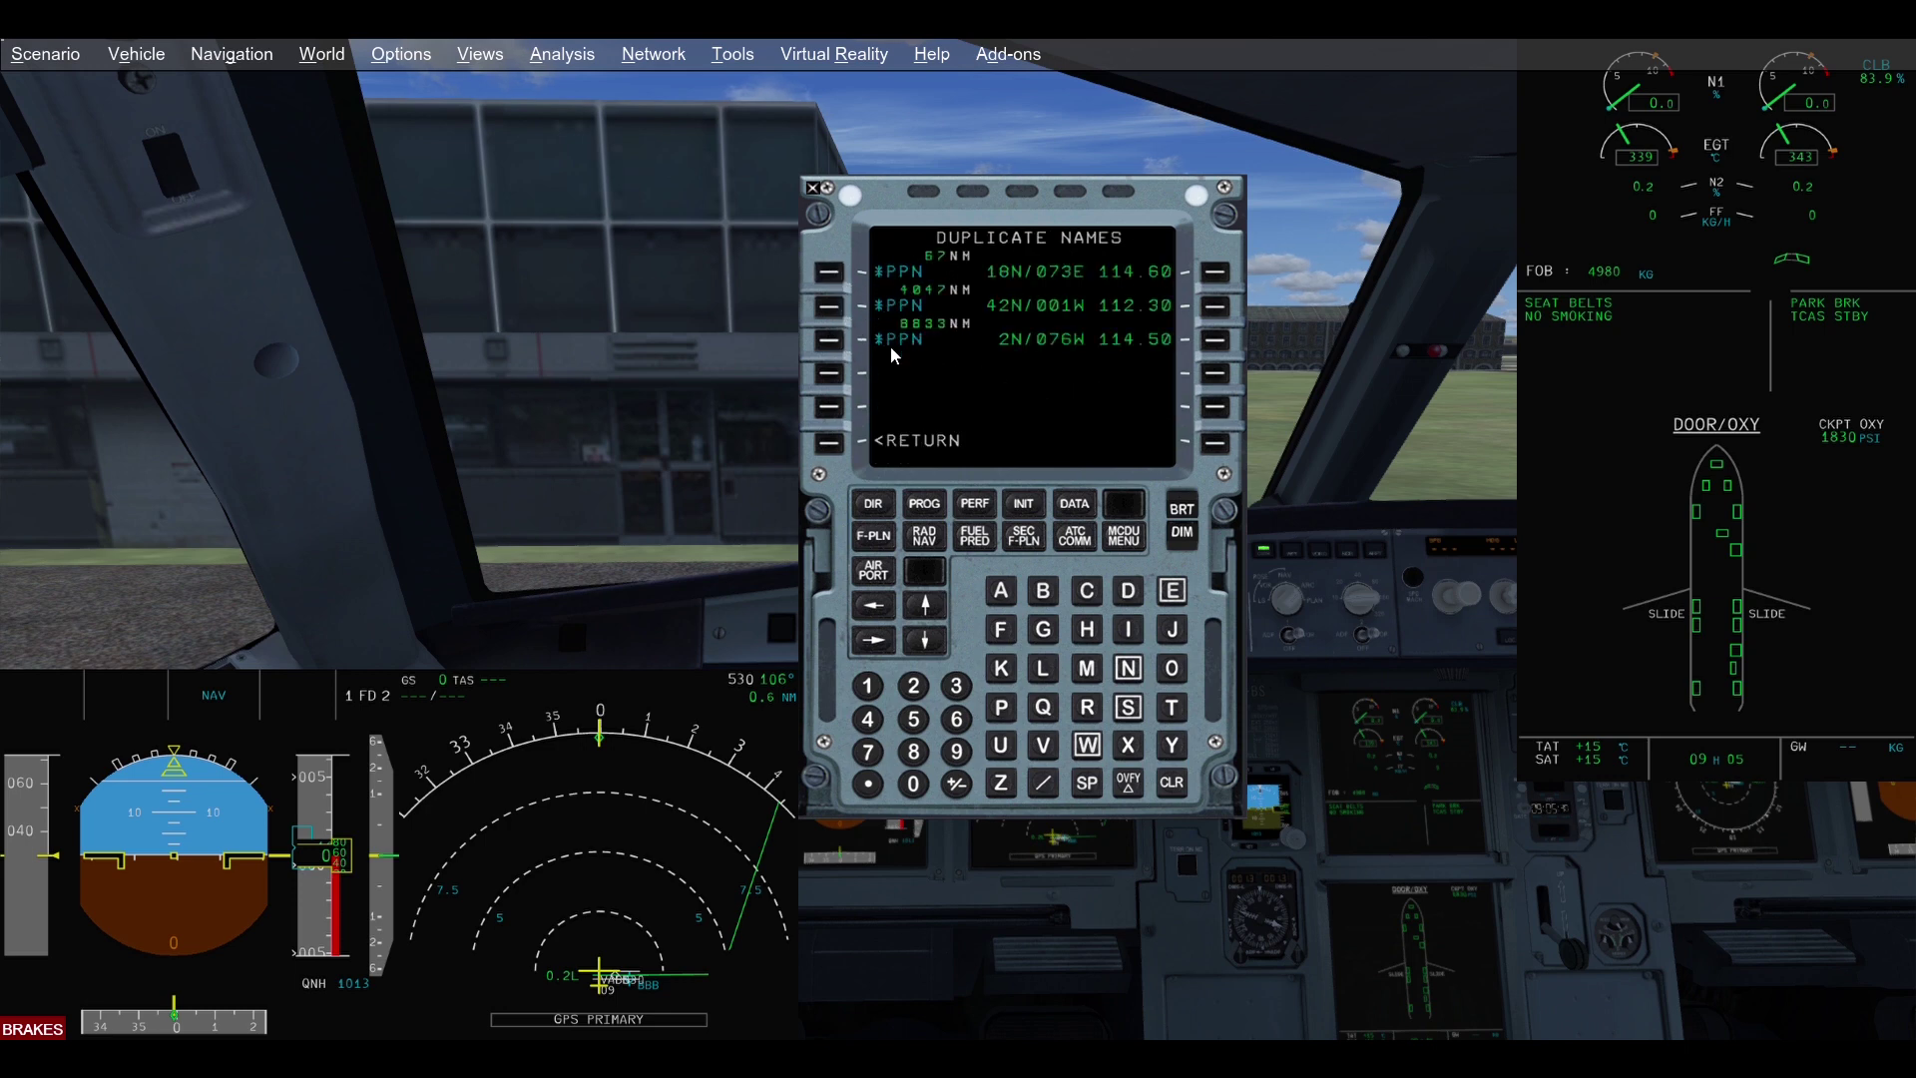
{"action": "left_click", "coordinate": [841, 448]}
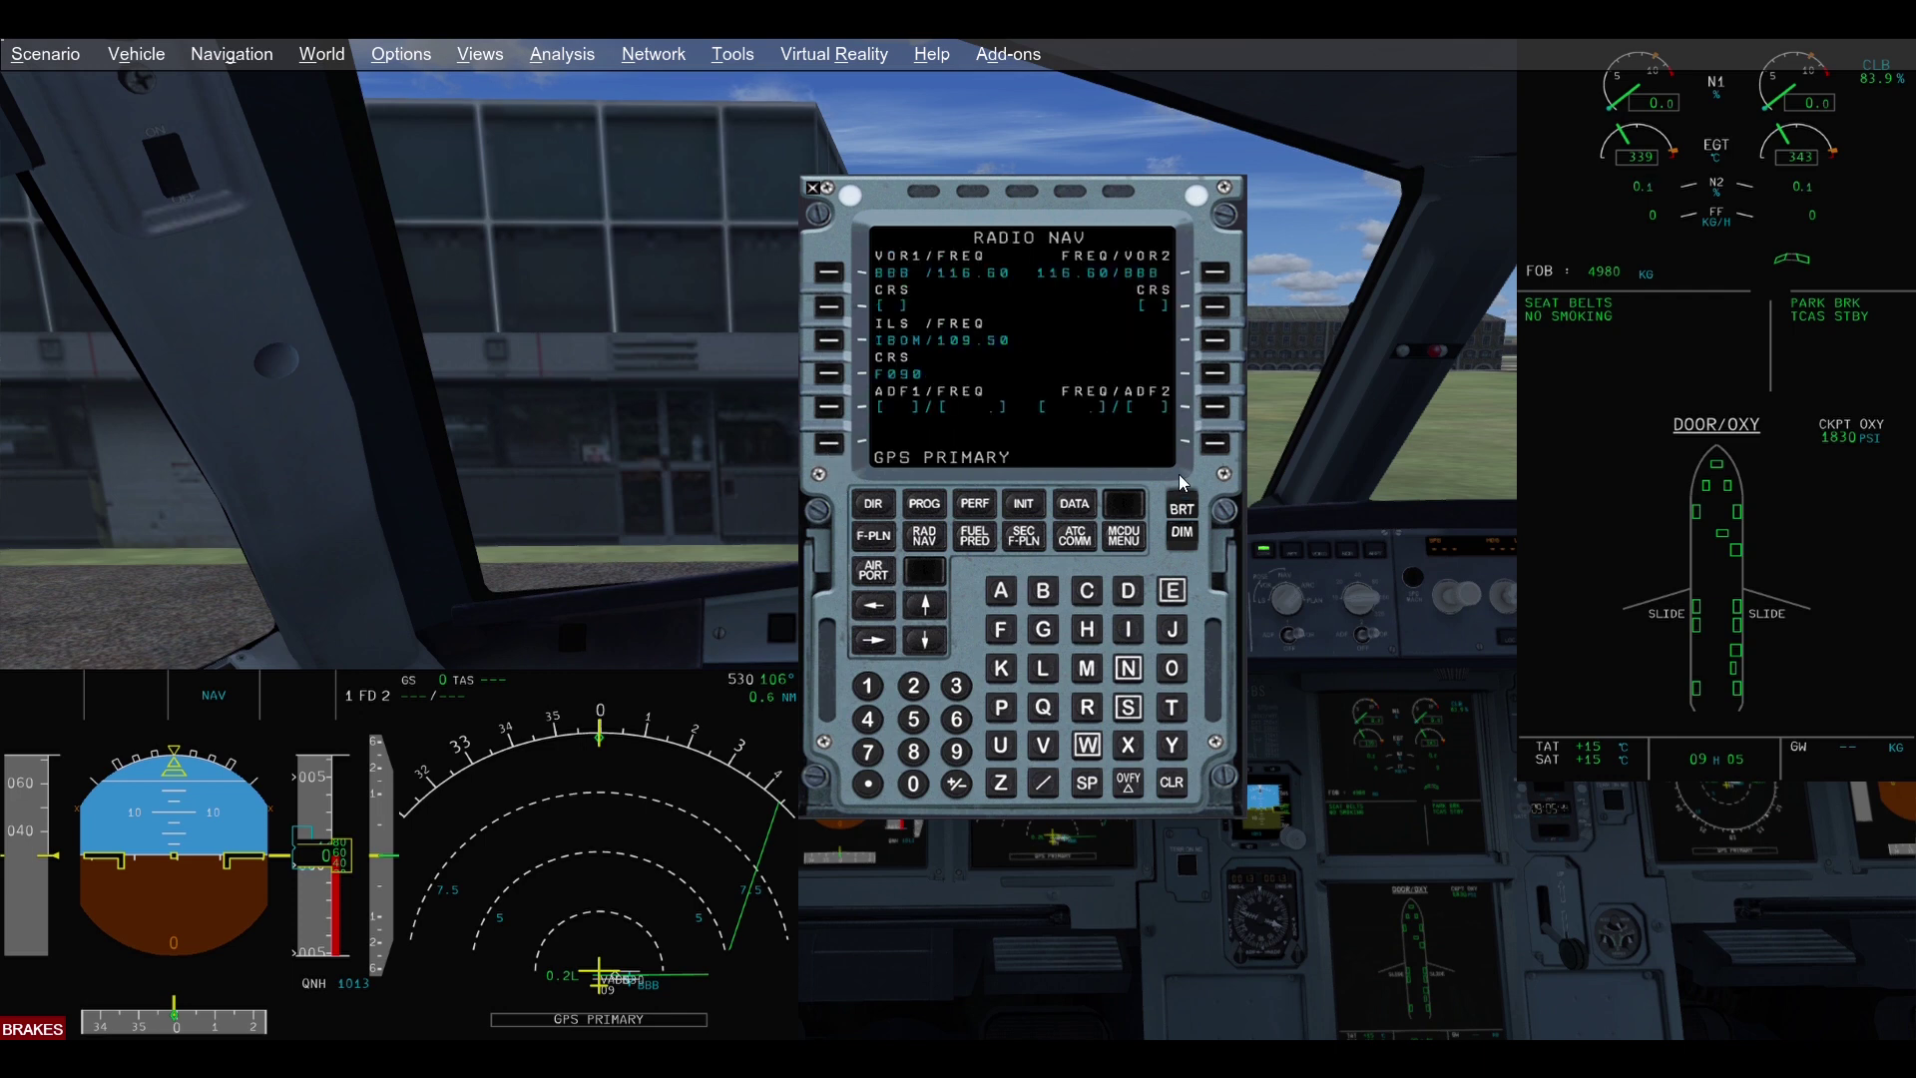
Read ZFW 59.5 and GW 64.5 on the payload options page, then return to INIT
{"action": "left_click", "coordinate": [1041, 506]}
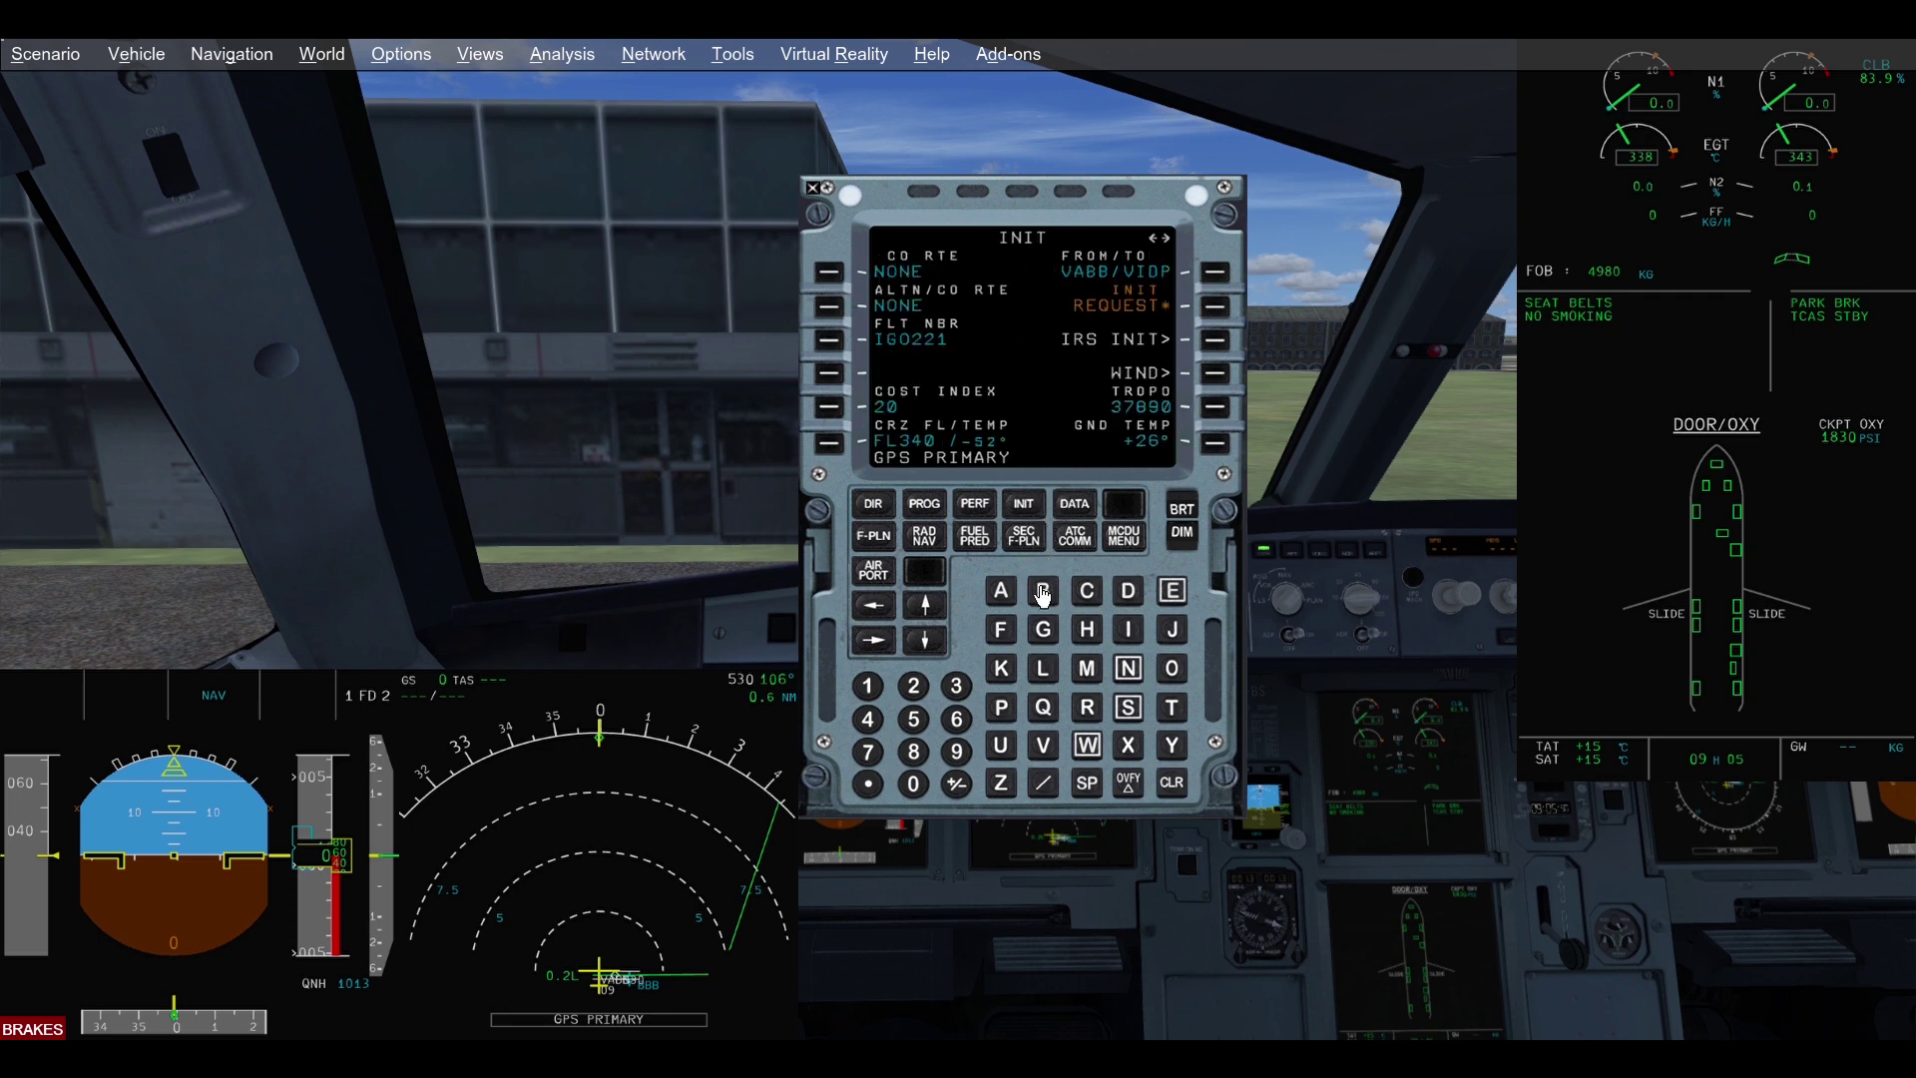
{"action": "left_click", "coordinate": [896, 611]}
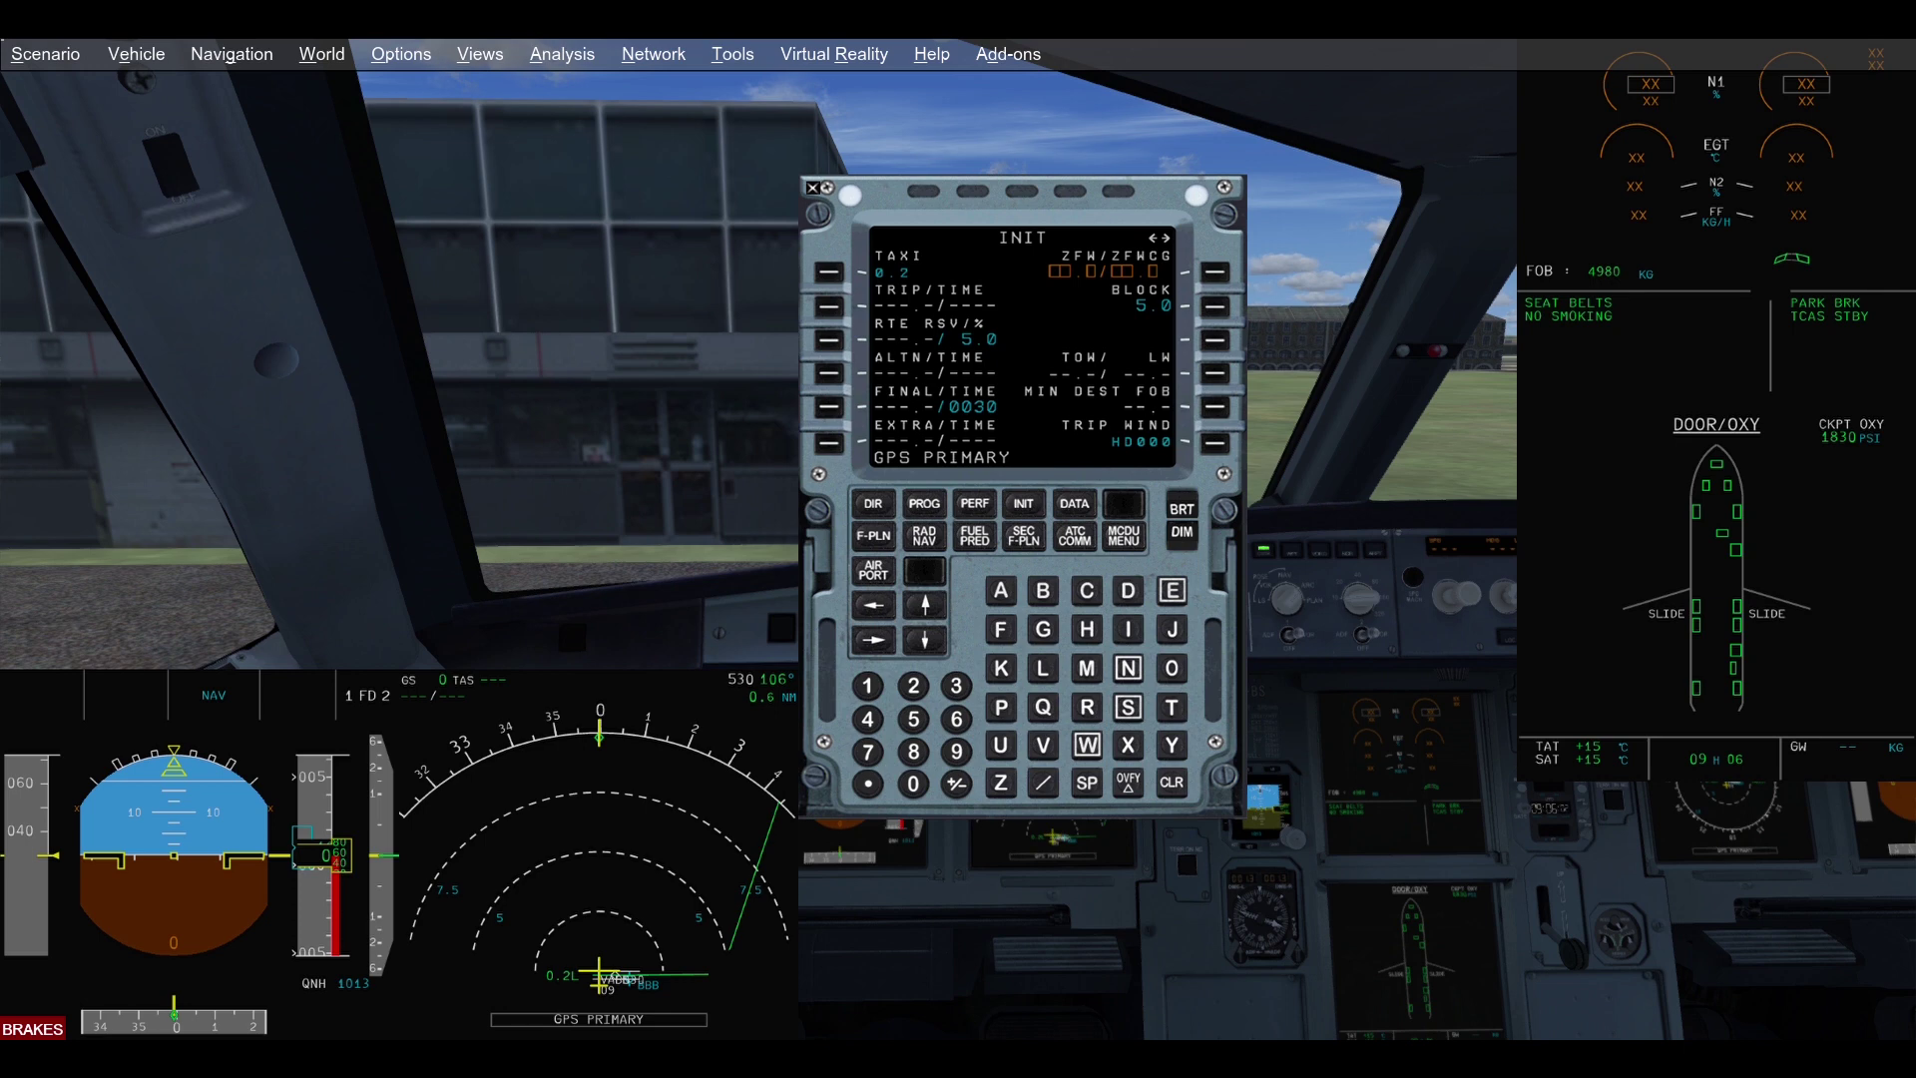
{"action": "left_click", "coordinate": [1125, 536]}
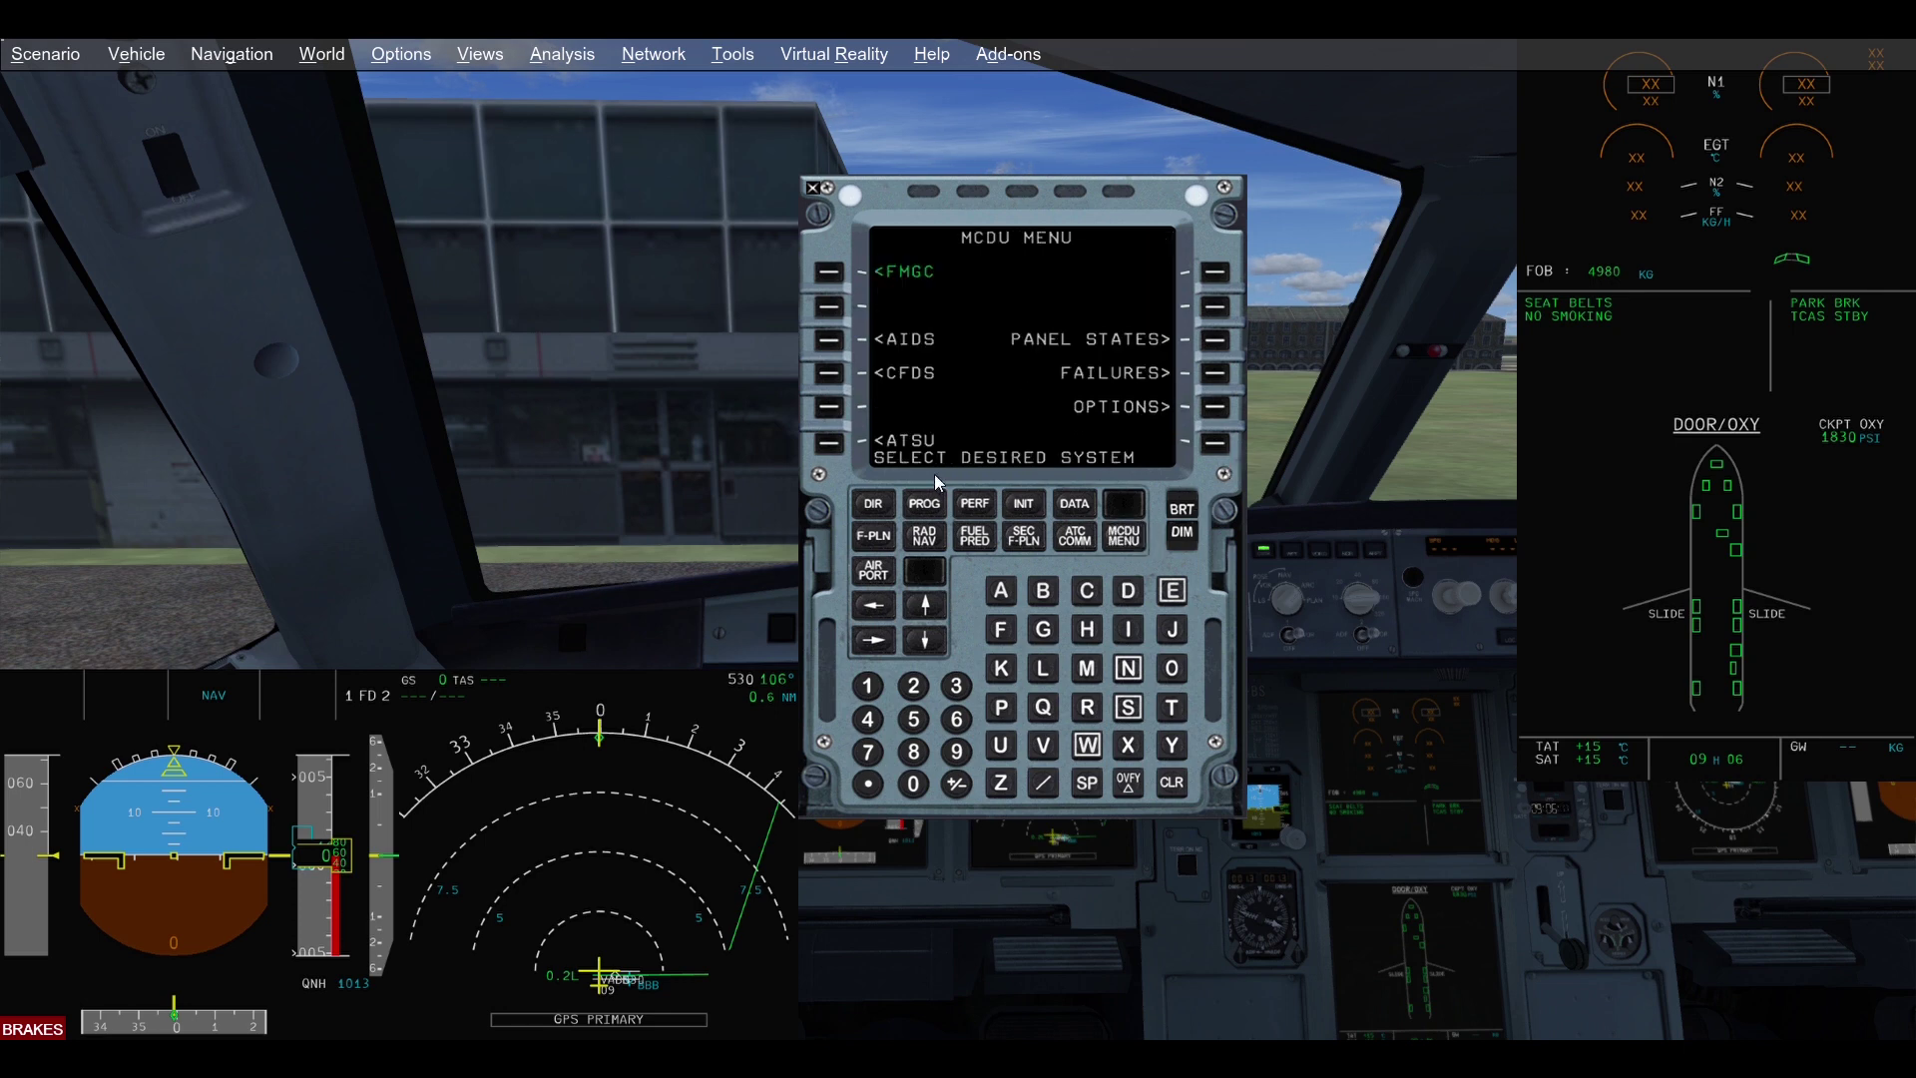
{"action": "left_click", "coordinate": [1216, 413]}
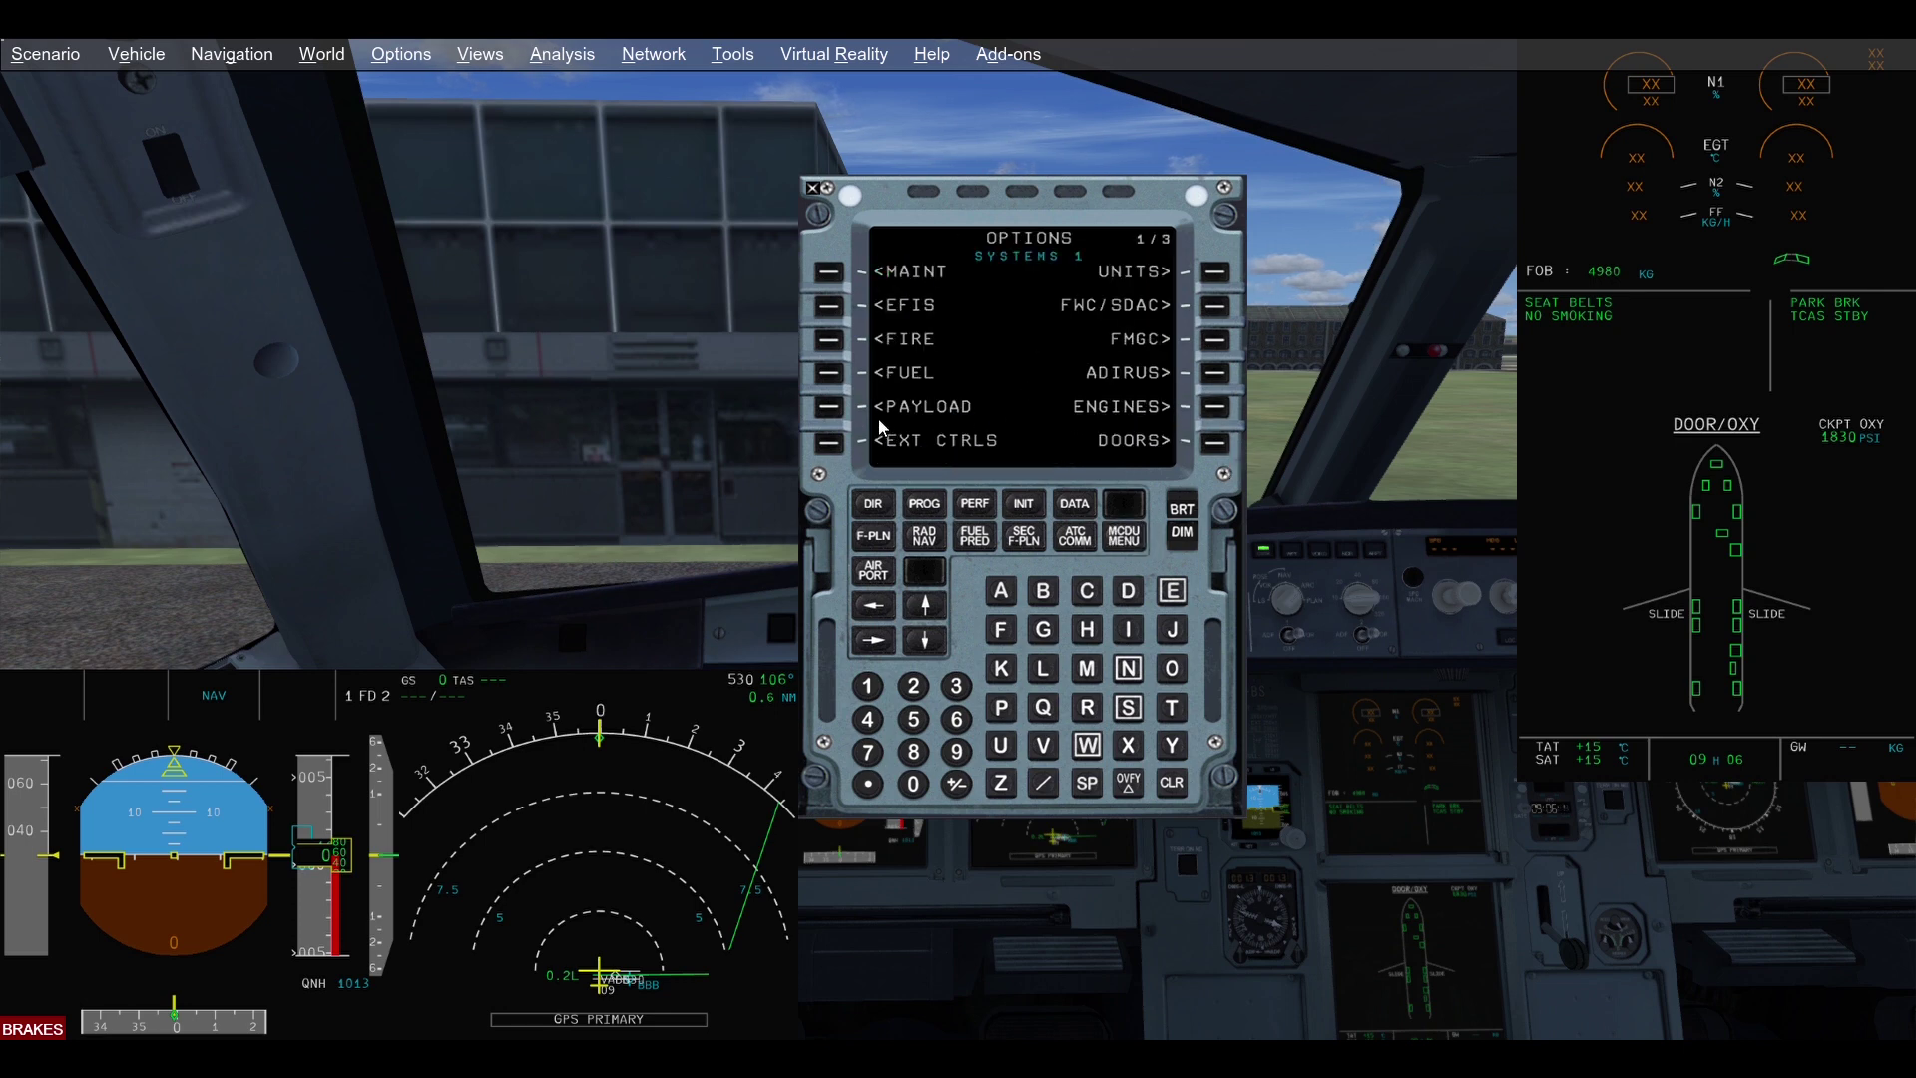
{"action": "left_click", "coordinate": [829, 406]}
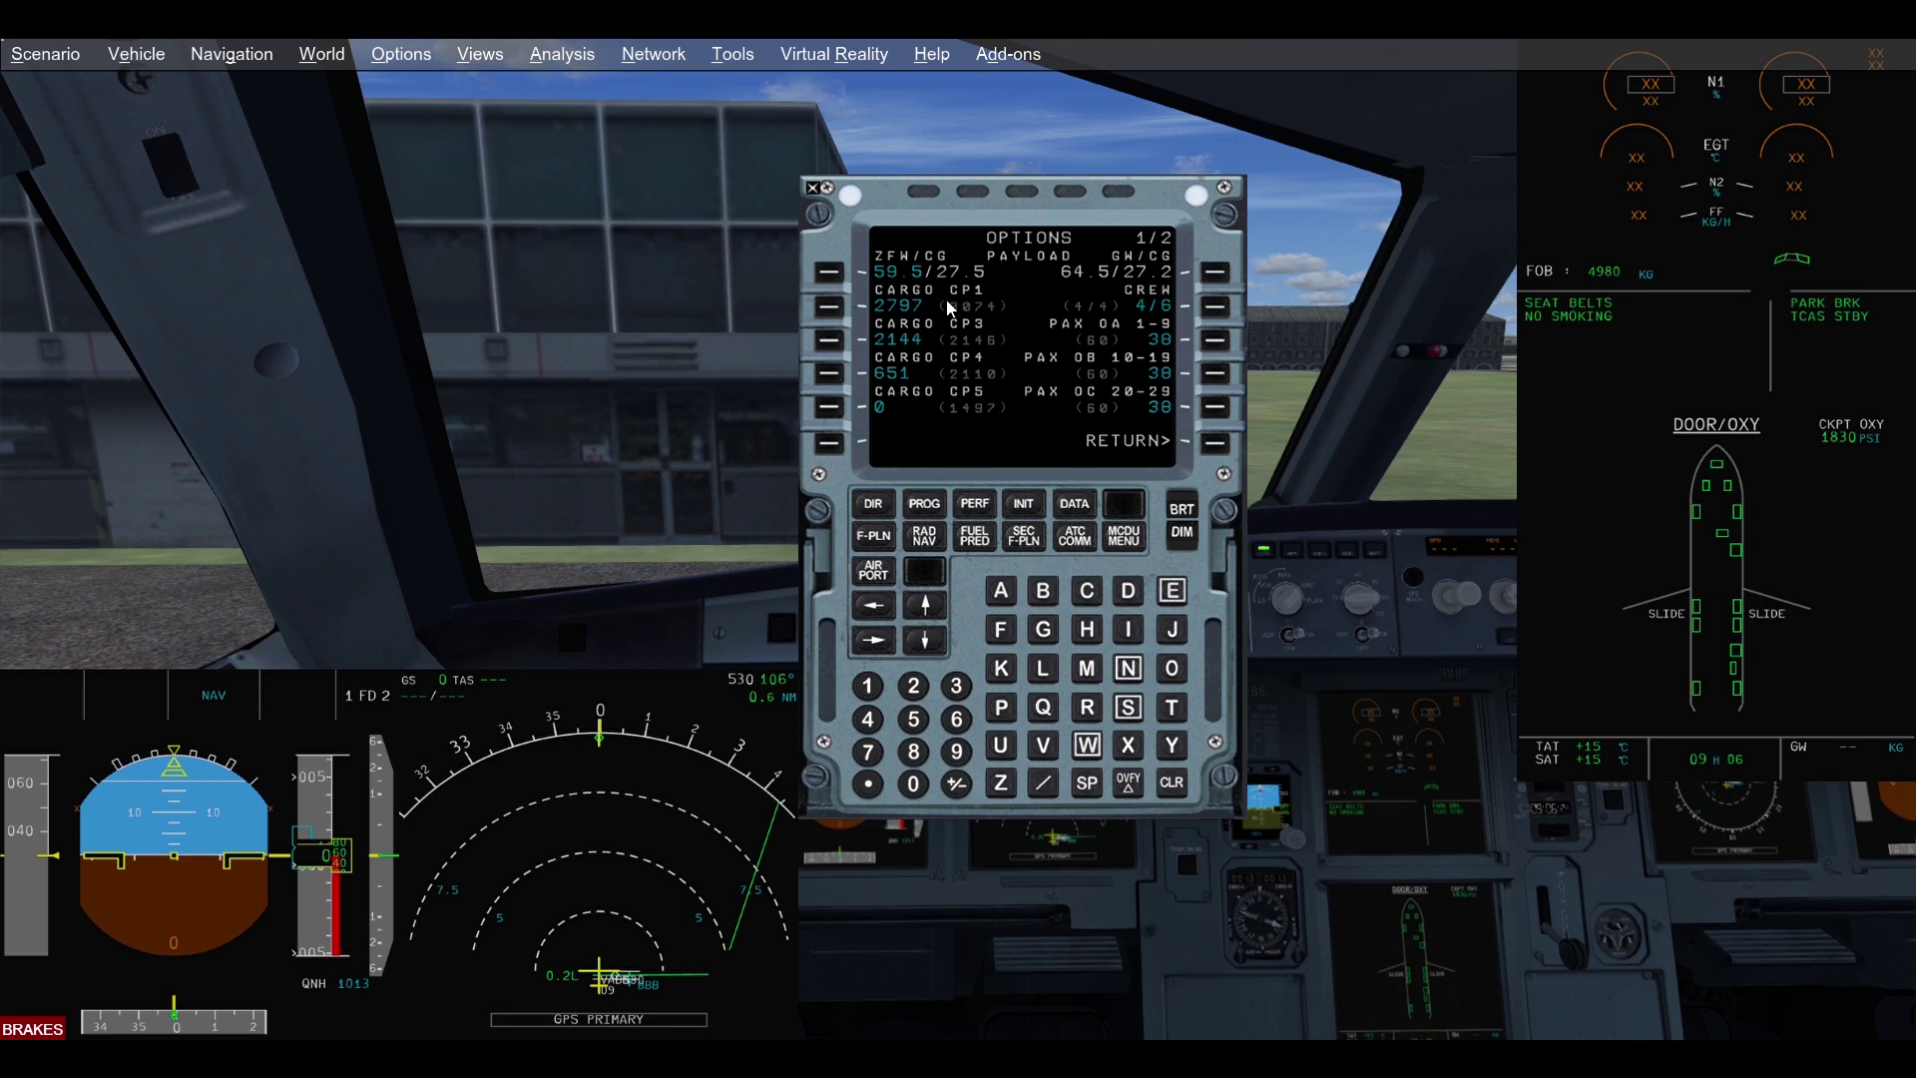
{"action": "left_click", "coordinate": [1025, 503]}
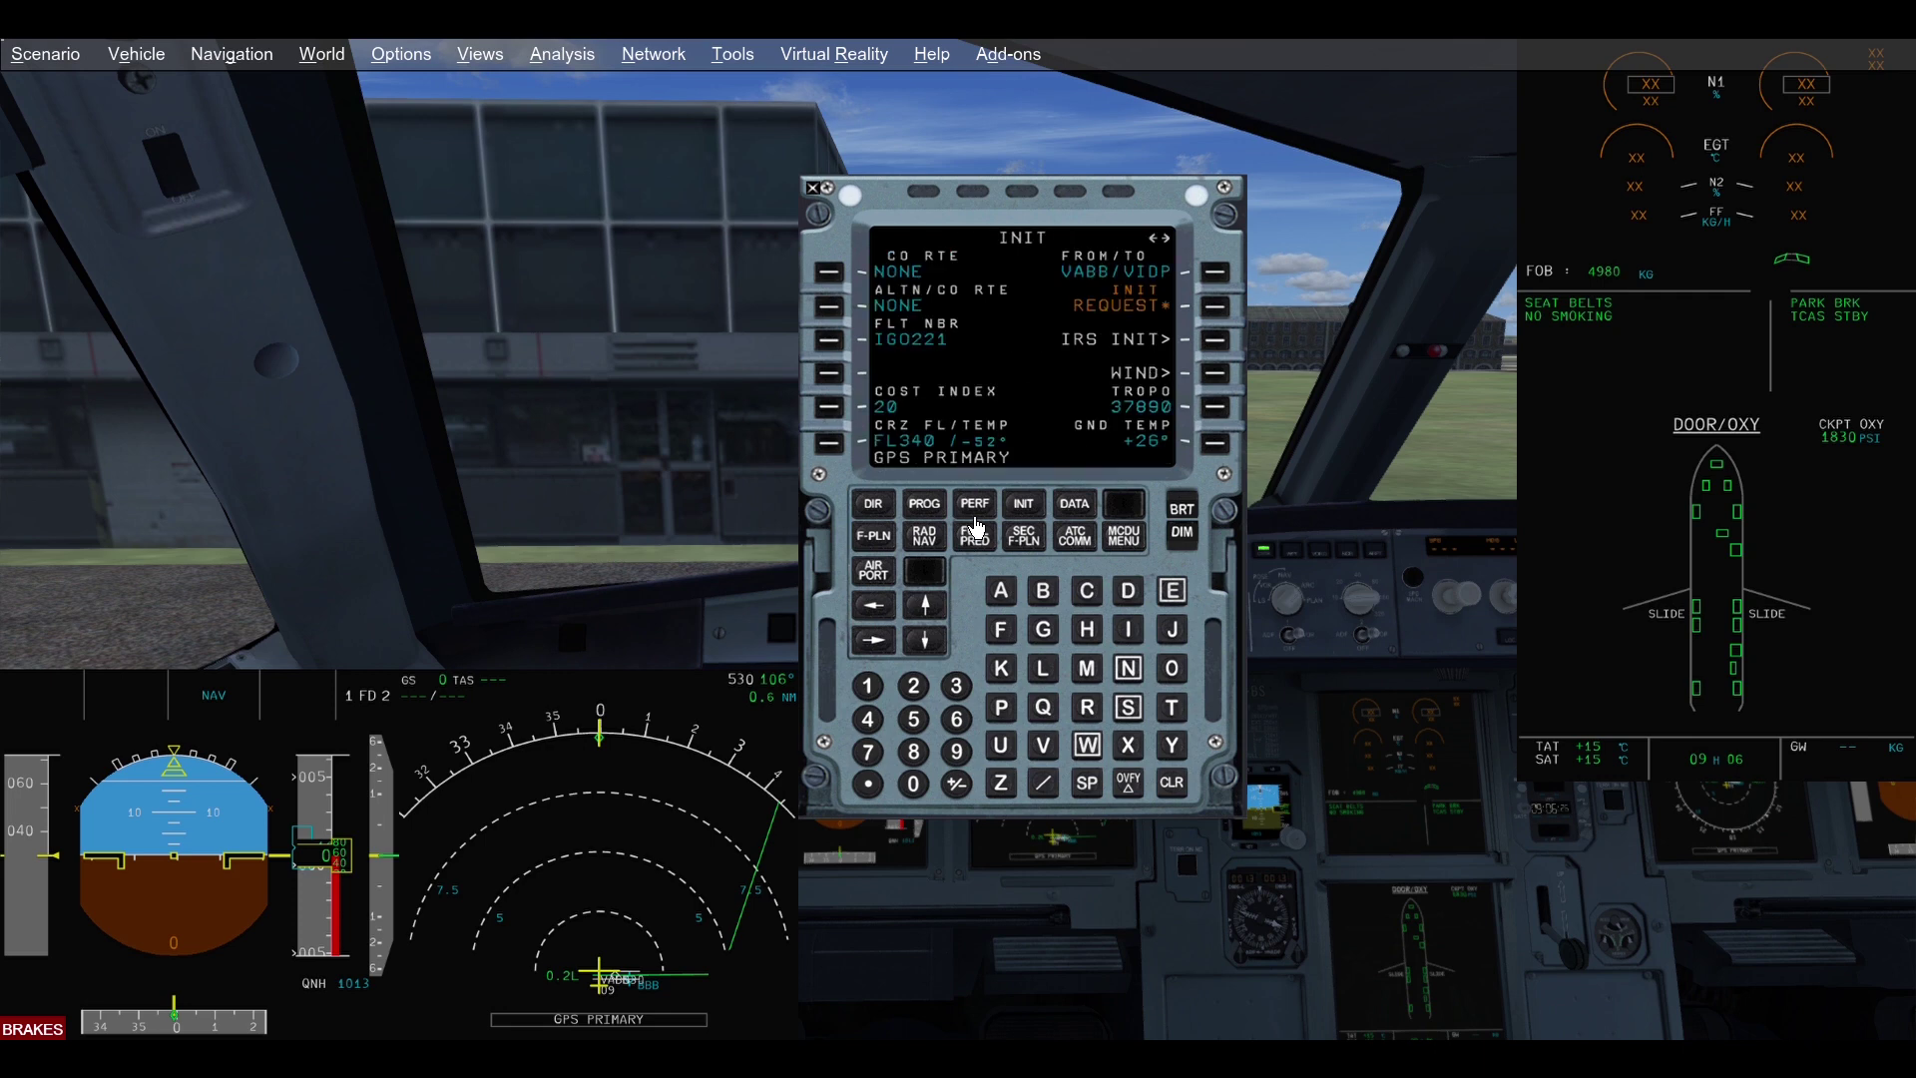
Enter zero-fuel weight and CG 59.5/27.5 on INIT B
{"action": "left_click", "coordinate": [973, 509]}
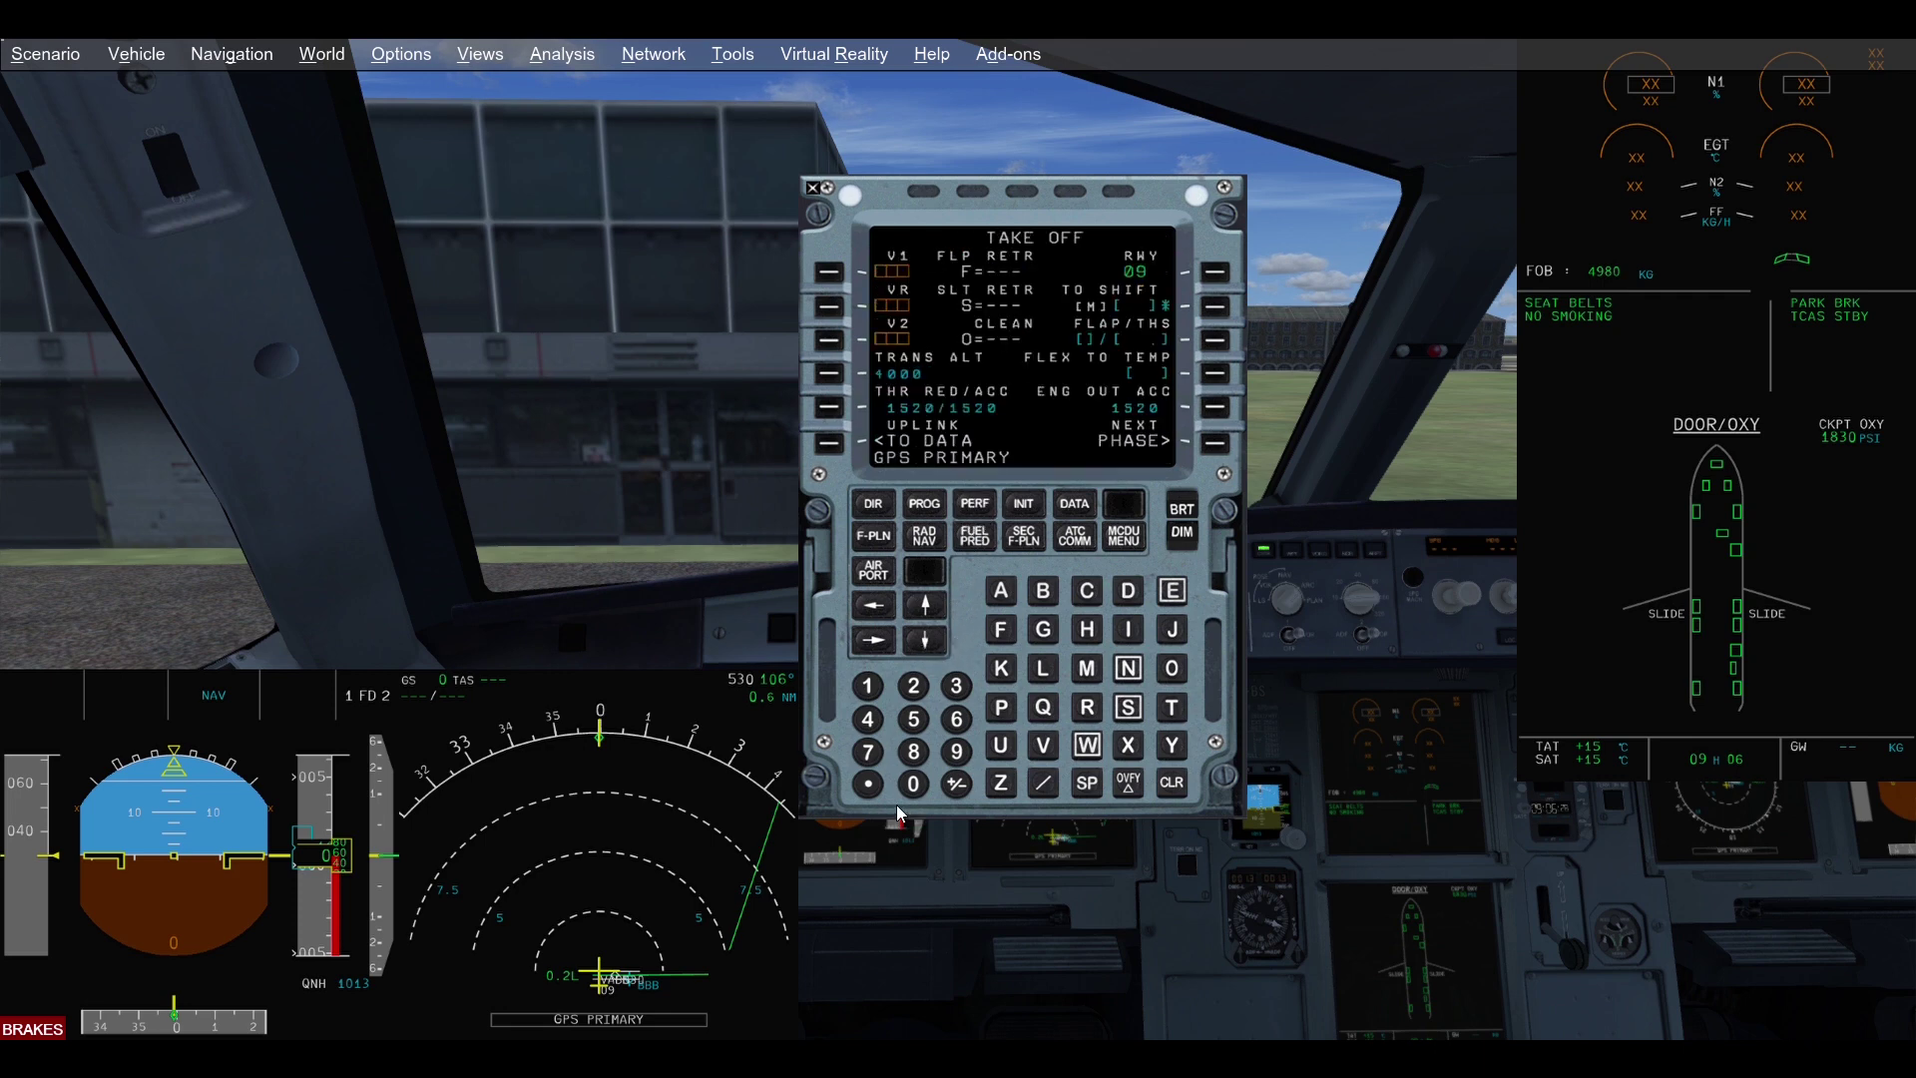
{"action": "left_click", "coordinate": [913, 718]}
{"action": "left_click", "coordinate": [955, 750]}
{"action": "left_click", "coordinate": [868, 783]}
{"action": "type", "text": "5/27.5"}
{"action": "left_click", "coordinate": [1023, 503]}
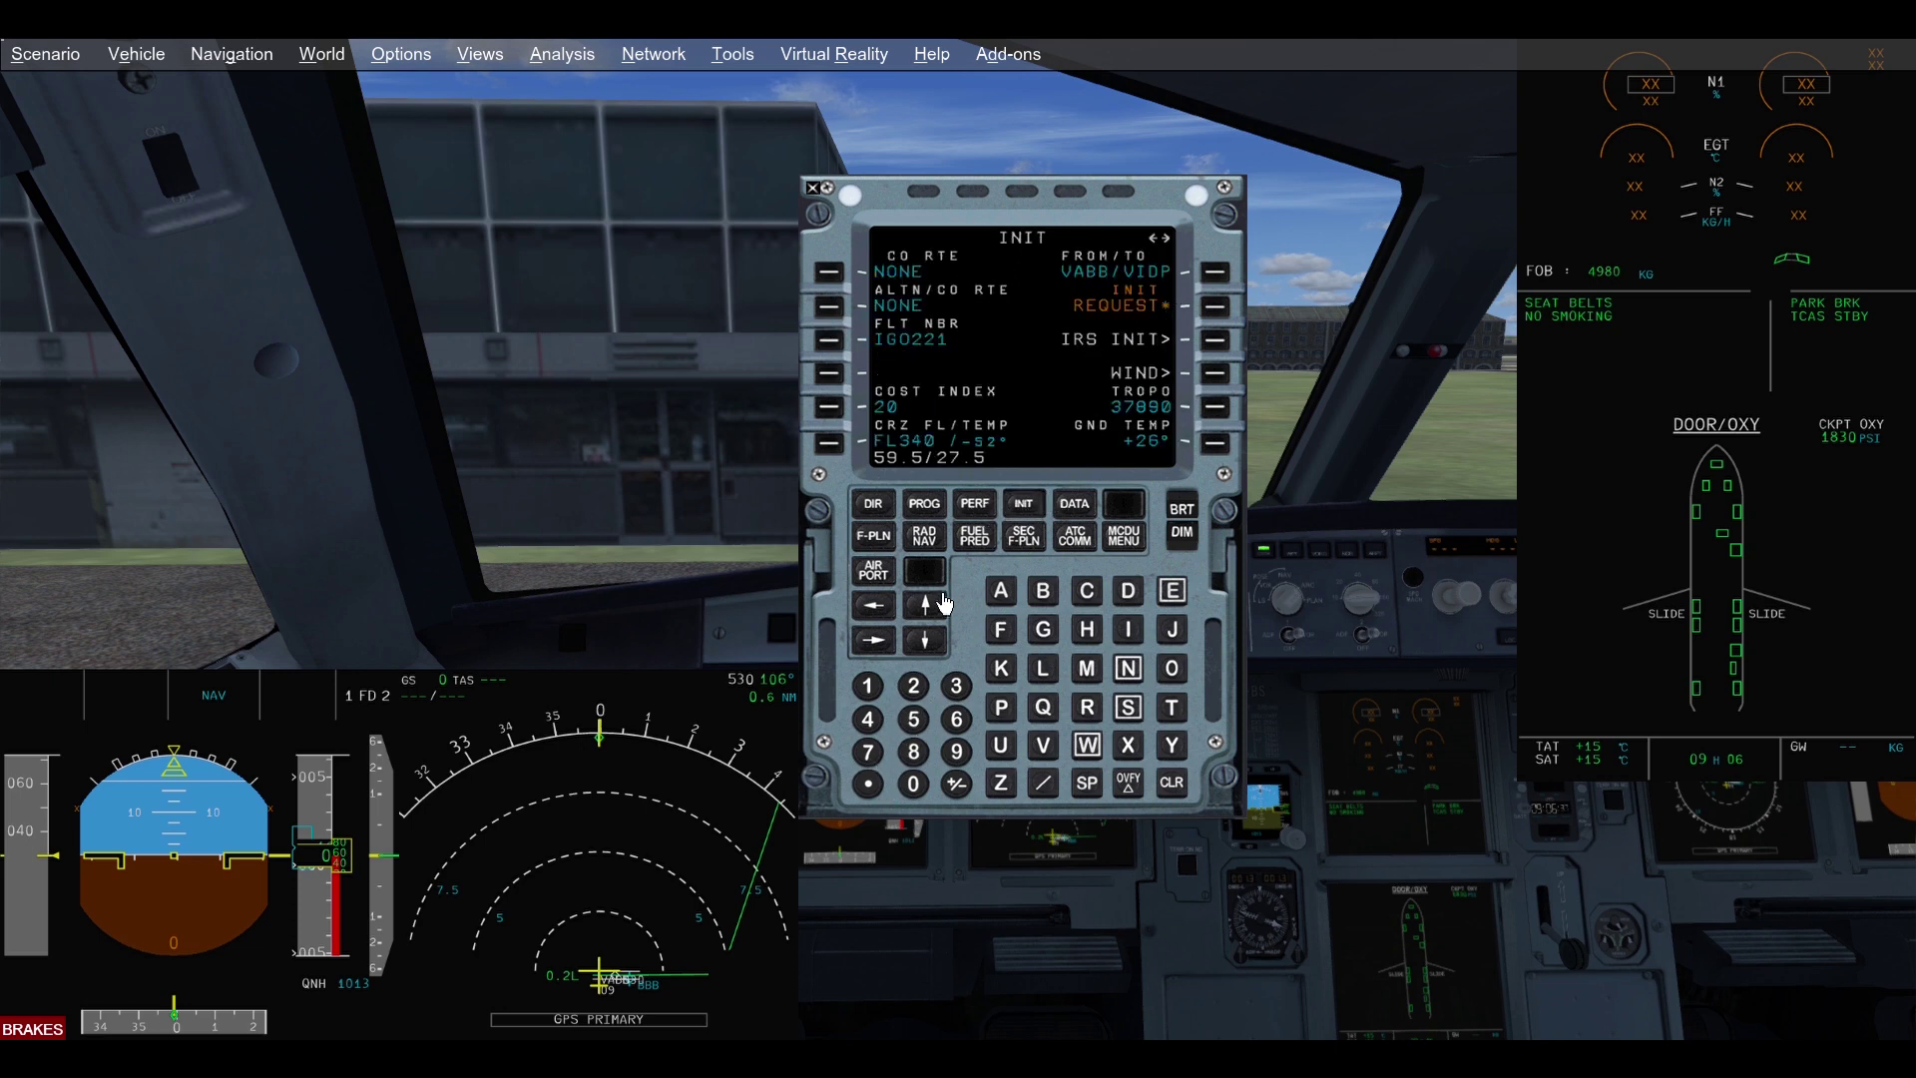
{"action": "left_click", "coordinate": [888, 640]}
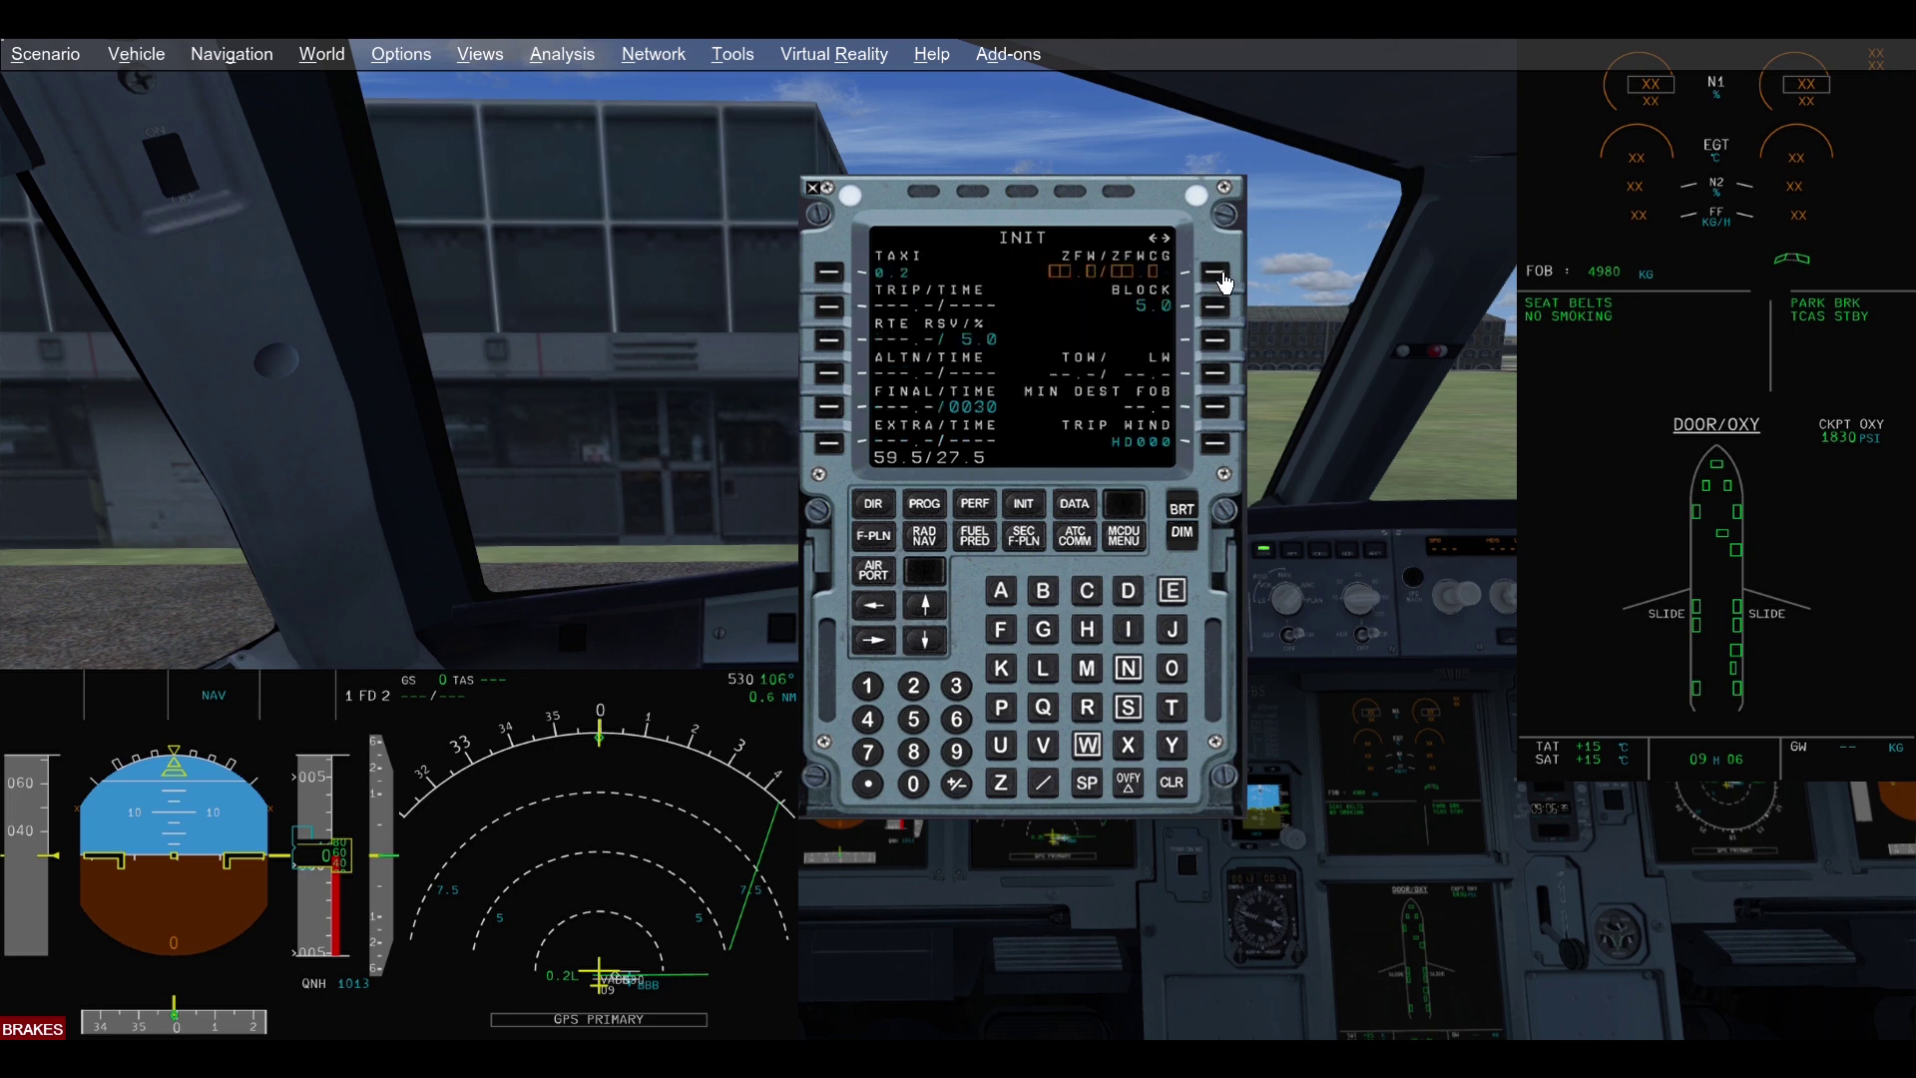
{"action": "key", "text": "Return"}
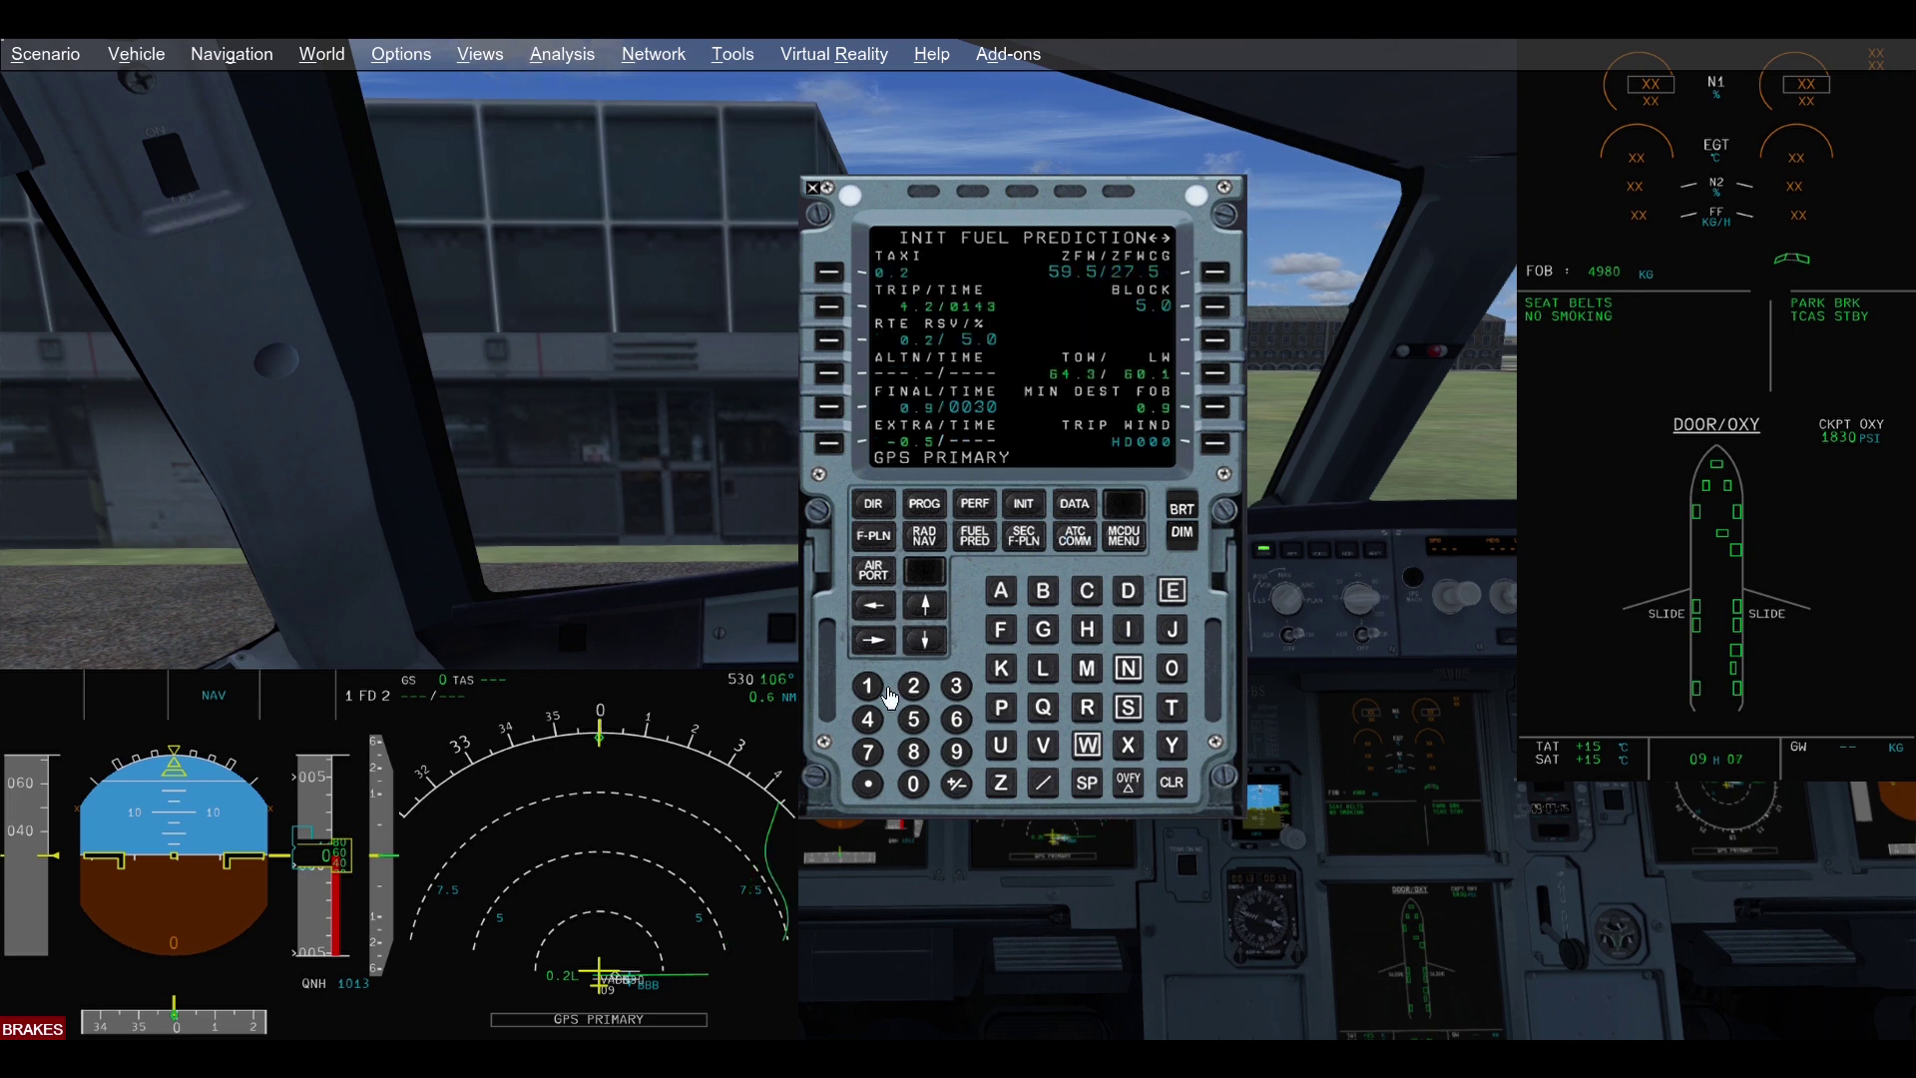
Set the block fuel to 10.5, correcting a mistyped value
{"action": "type", "text": "1"}
{"action": "left_click", "coordinate": [912, 764]}
{"action": "left_click", "coordinate": [1180, 793]}
{"action": "left_click", "coordinate": [913, 783]}
{"action": "left_click", "coordinate": [870, 783]}
{"action": "left_click", "coordinate": [913, 718]}
{"action": "left_click", "coordinate": [1215, 306]}
Set VABP as the alternate airport and check the fuel prediction
{"action": "left_click", "coordinate": [1043, 511]}
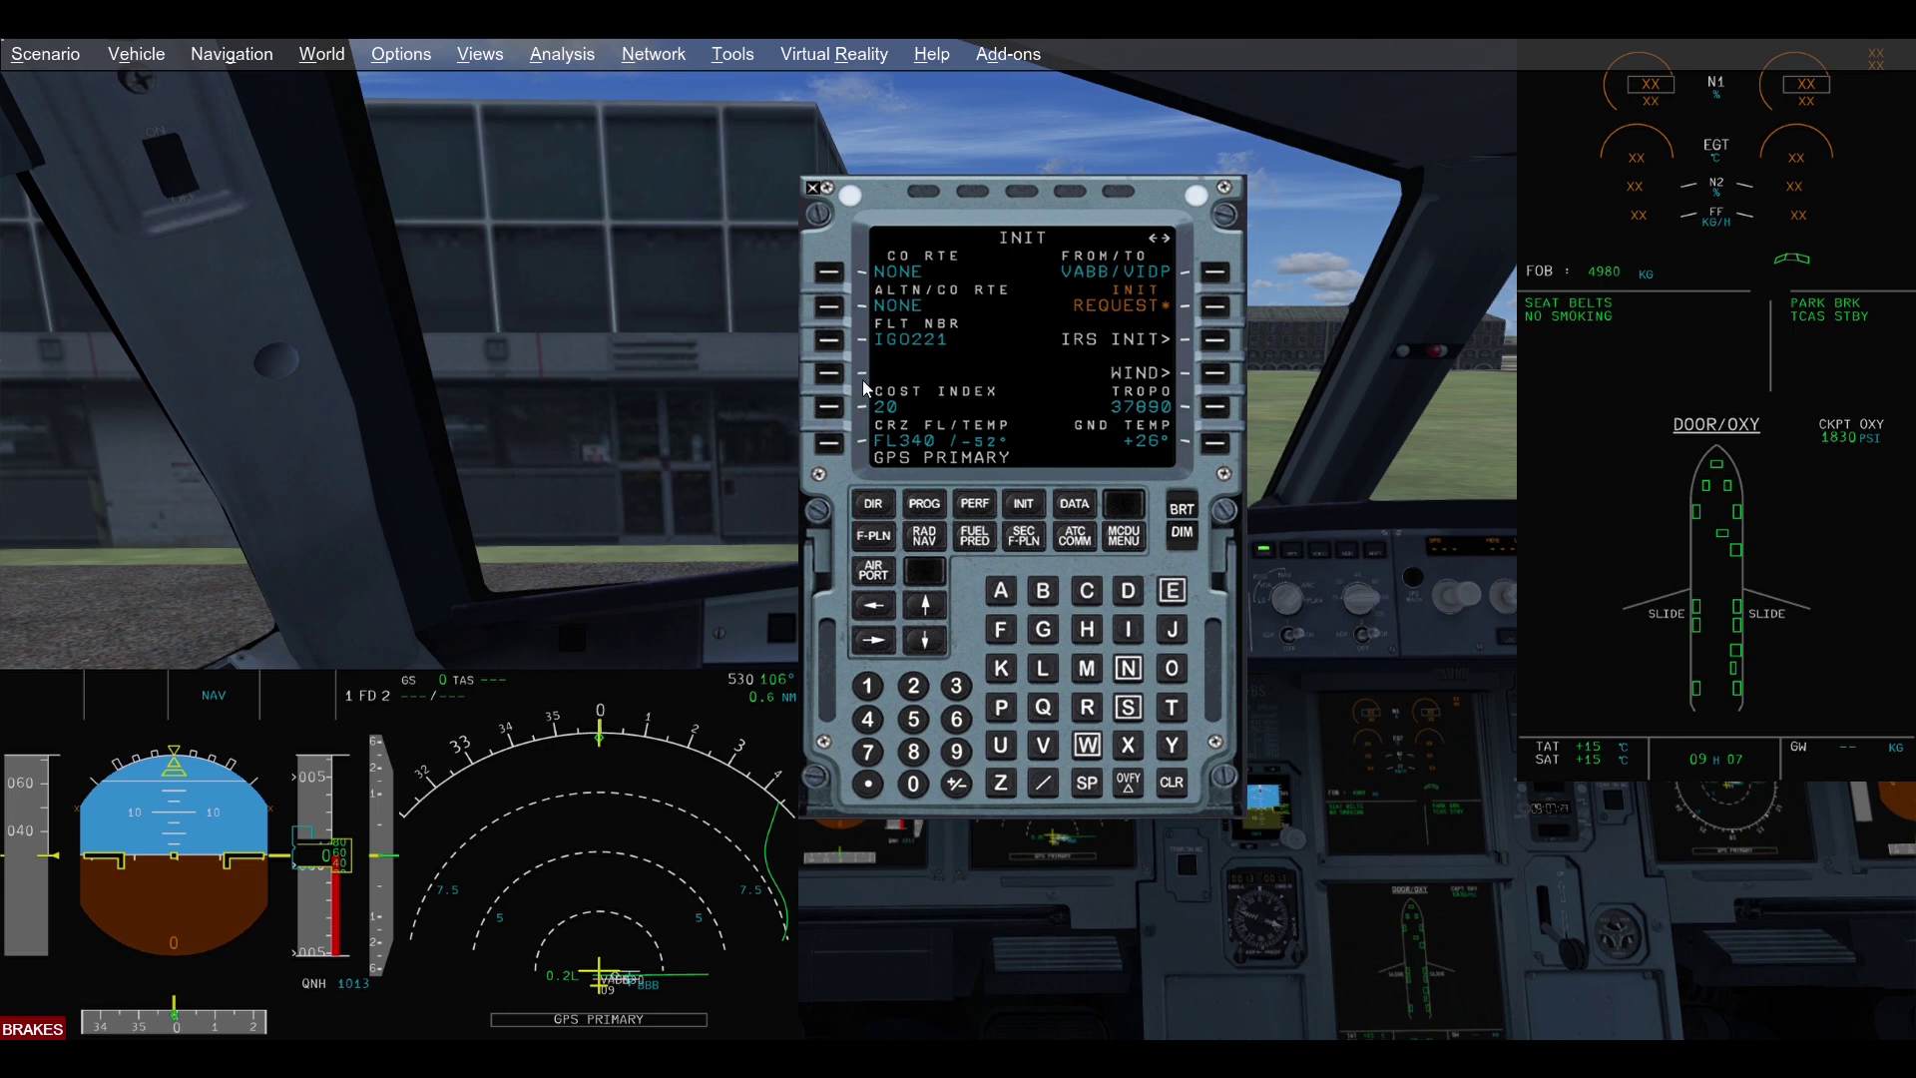
{"action": "left_click", "coordinate": [1045, 750]}
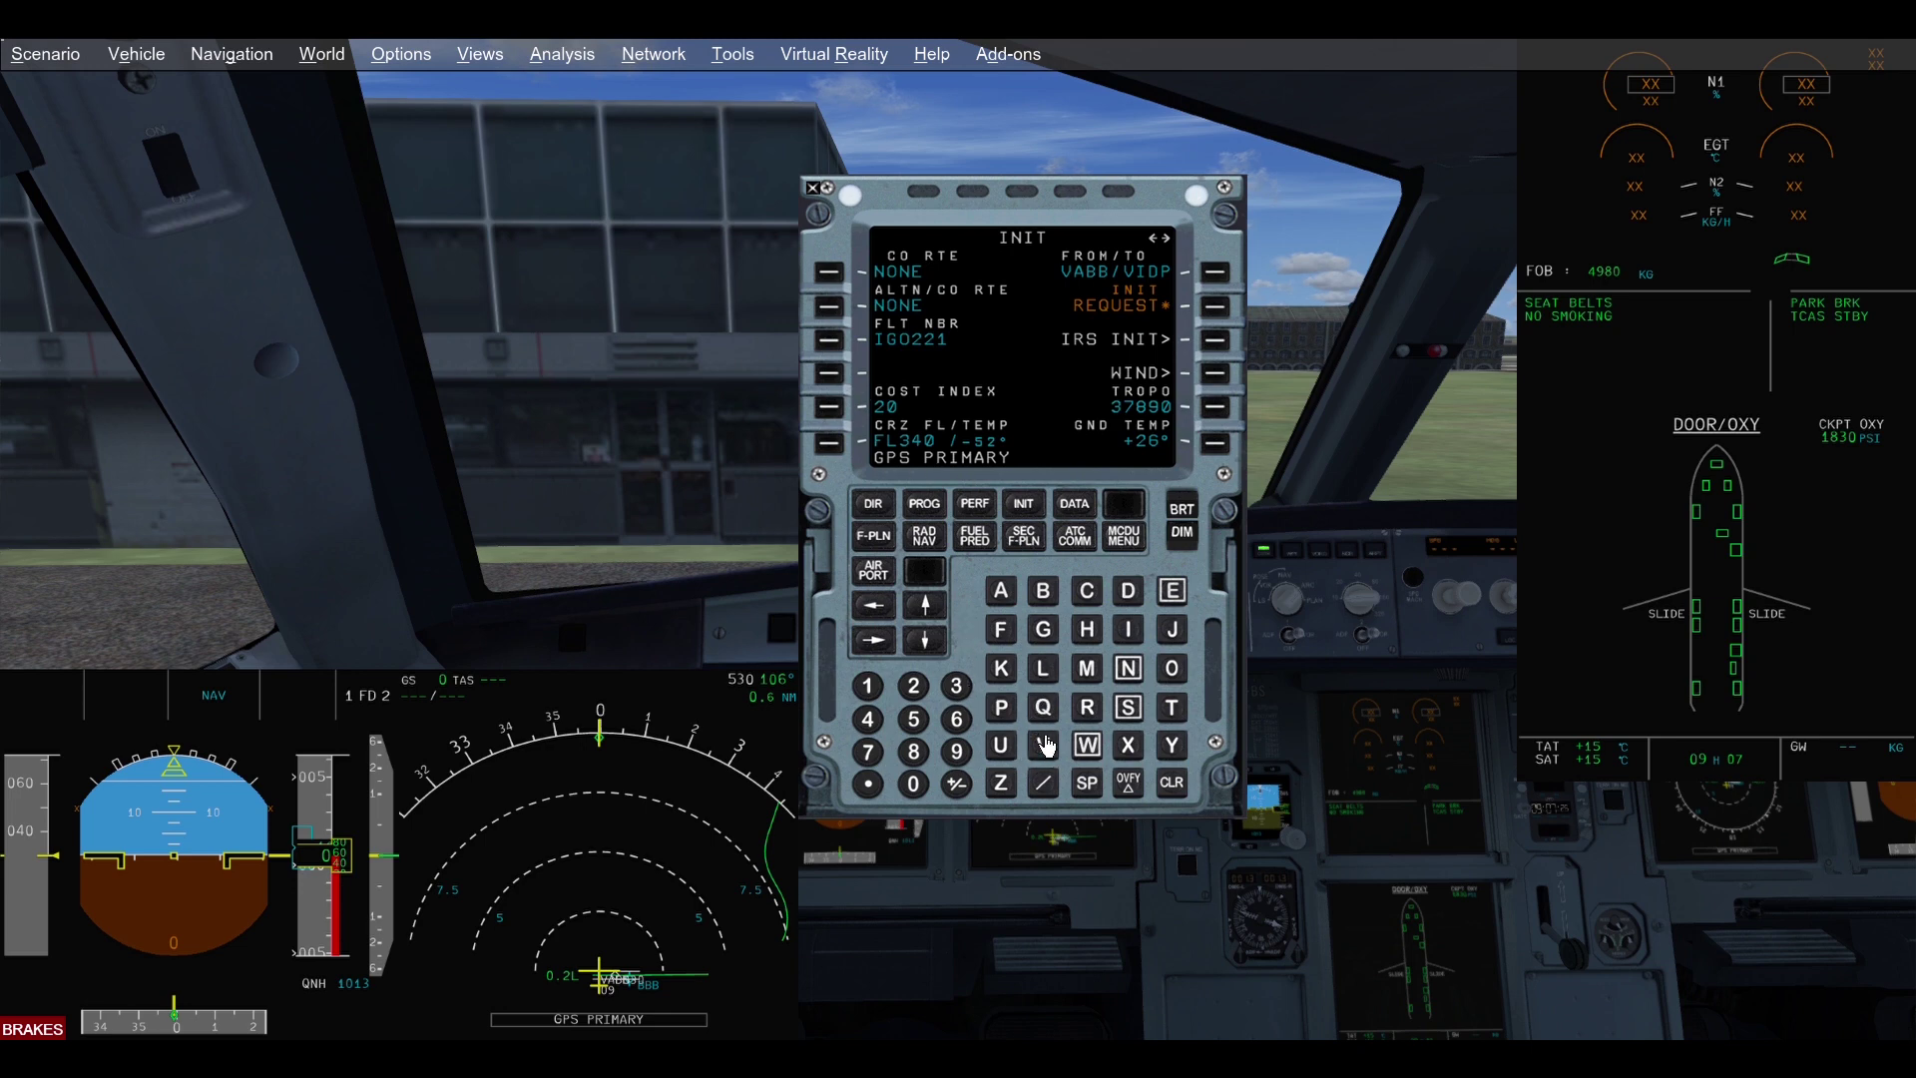
{"action": "left_click", "coordinate": [1016, 599]}
{"action": "left_click", "coordinate": [1043, 591]}
{"action": "left_click", "coordinate": [1000, 707]}
{"action": "left_click", "coordinate": [828, 306]}
{"action": "left_click", "coordinate": [898, 640]}
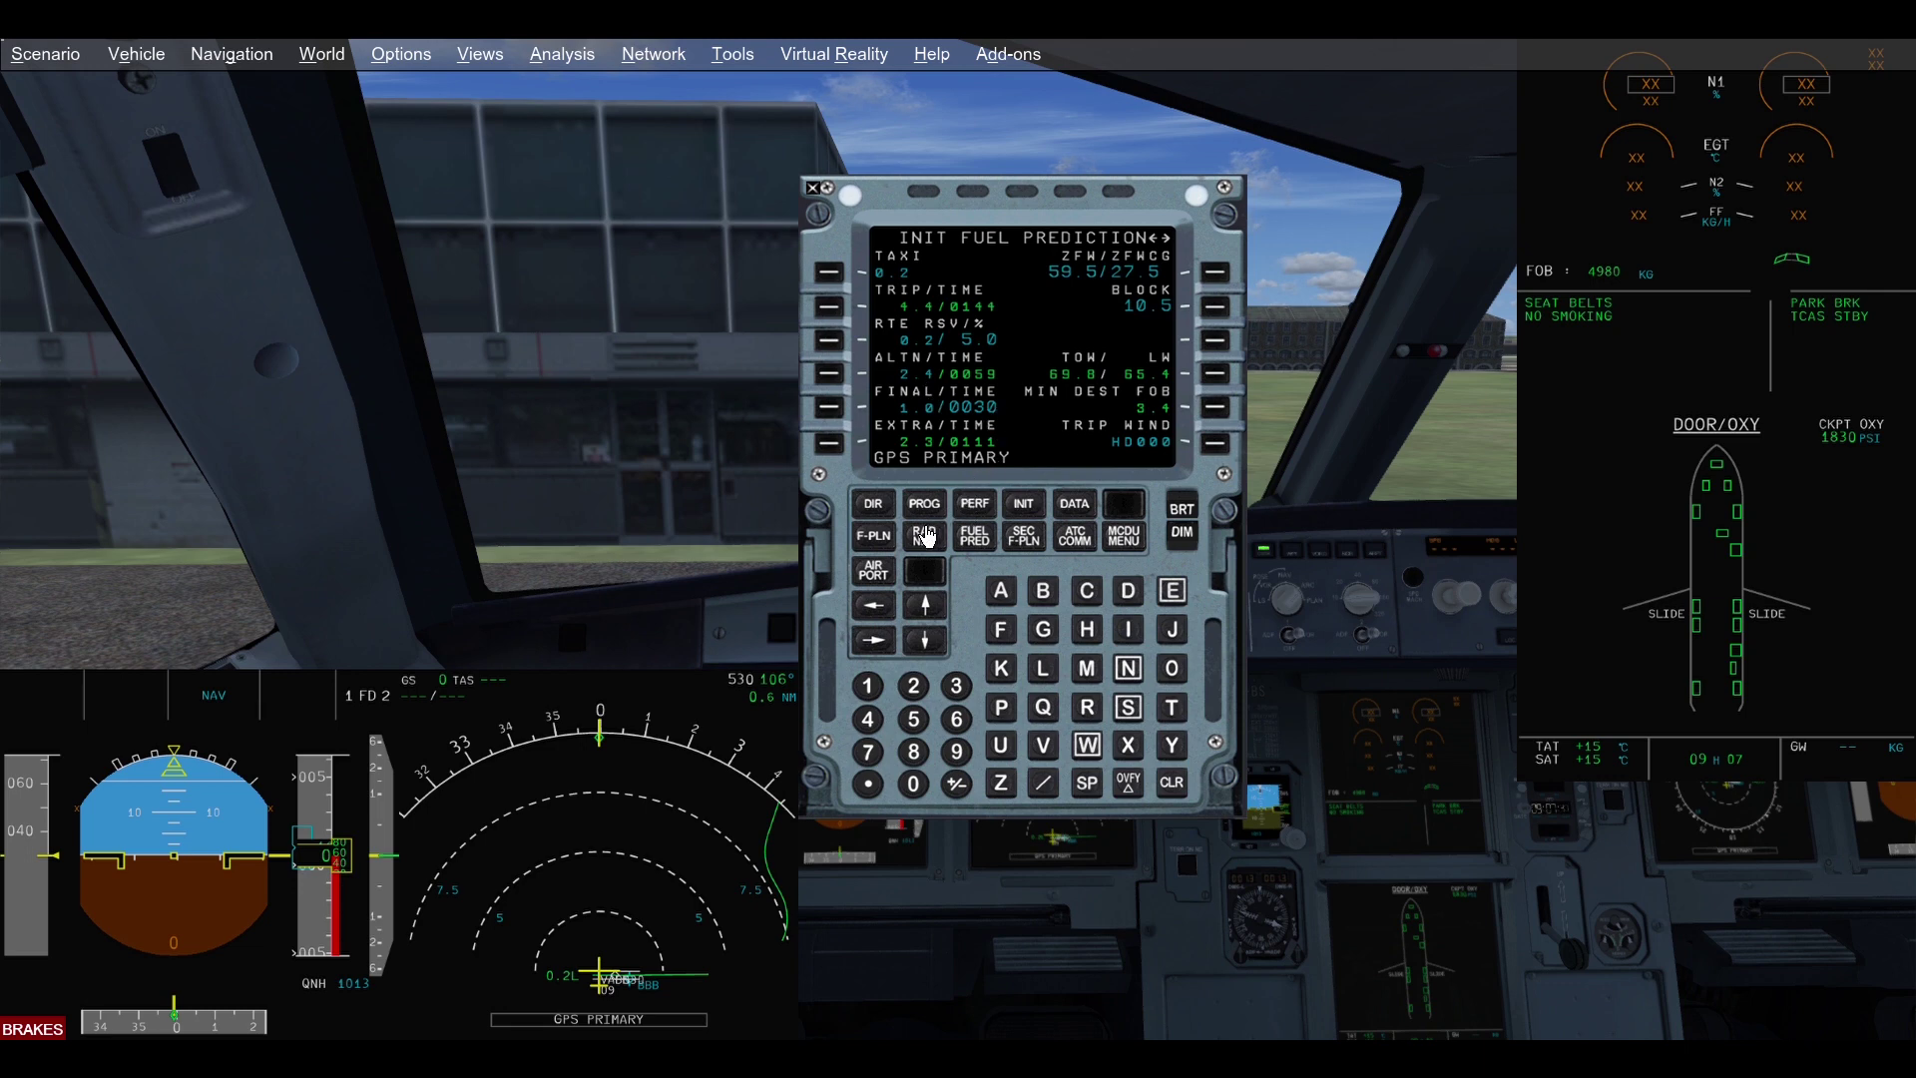
Enter H030 as the trip wind on the fuel prediction page
{"action": "left_click", "coordinate": [901, 565]}
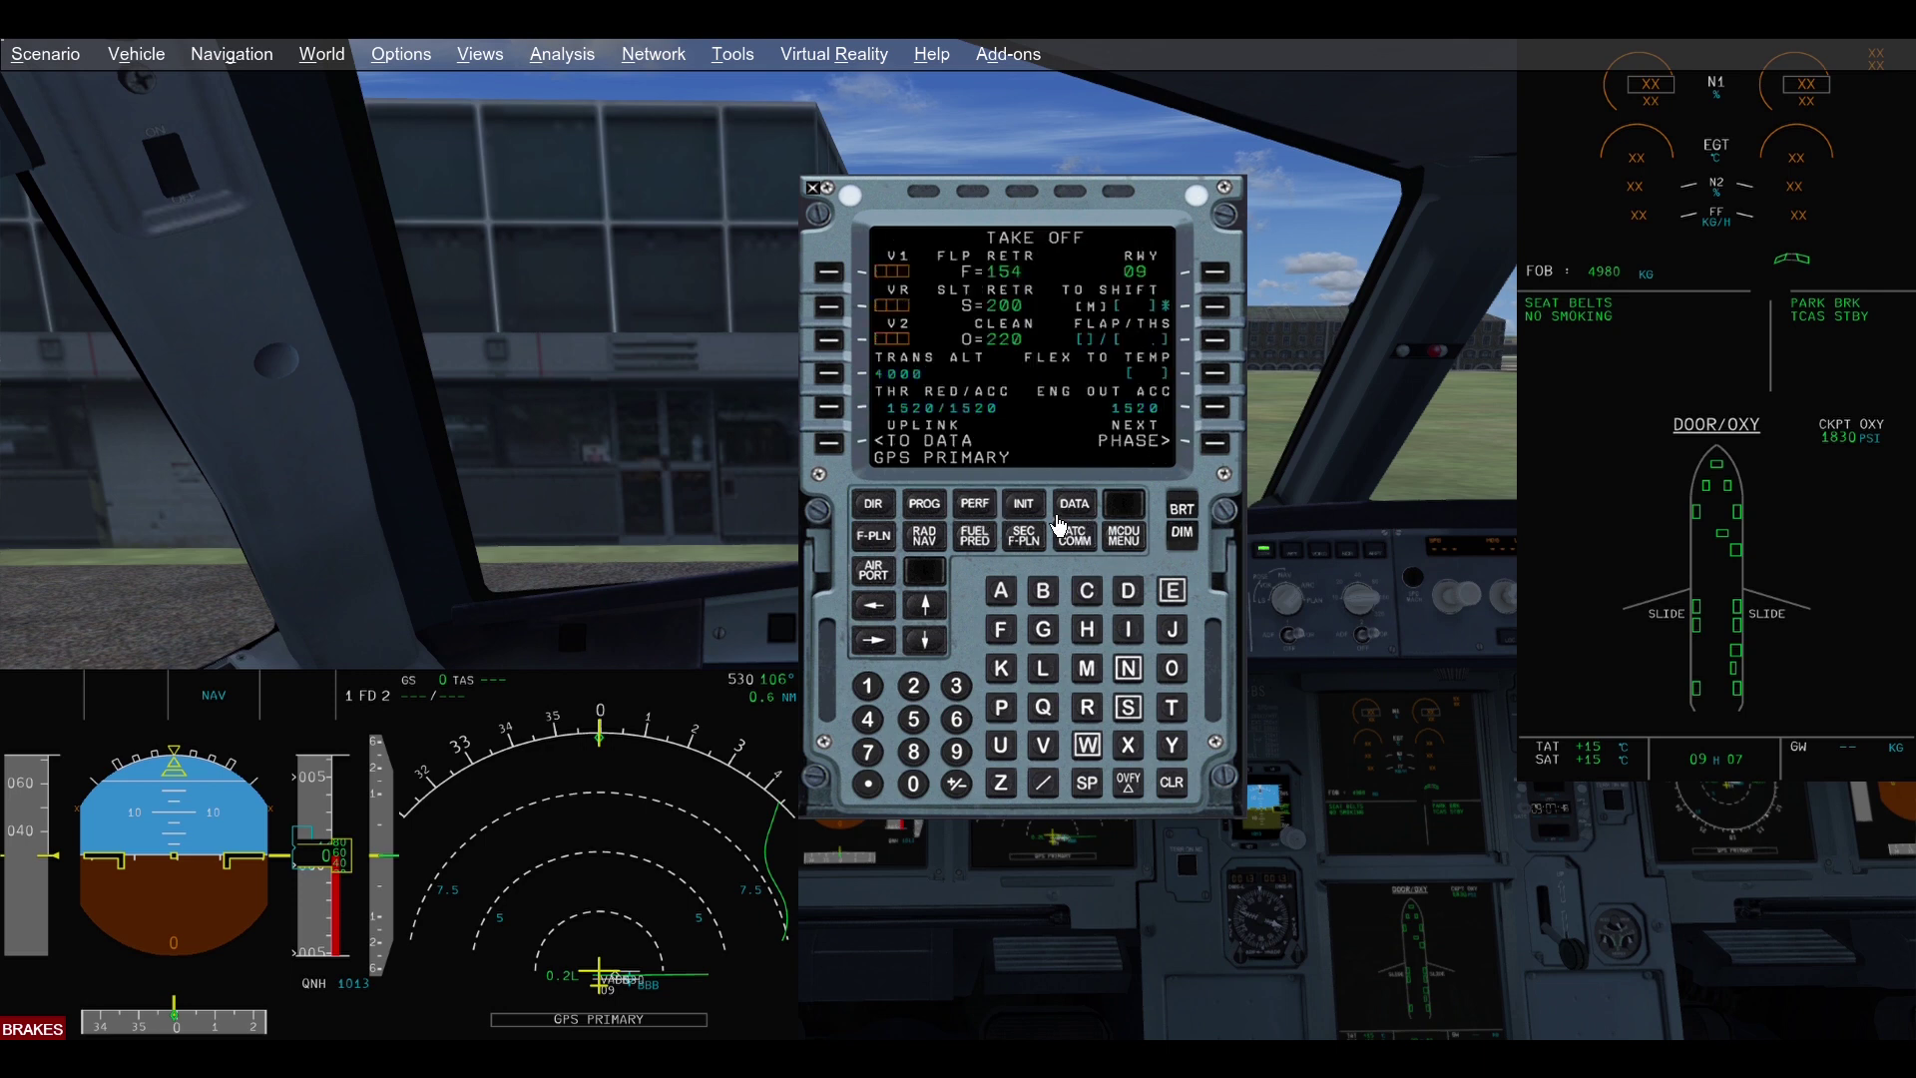
{"action": "left_click", "coordinate": [1024, 504]}
{"action": "left_click", "coordinate": [874, 640]}
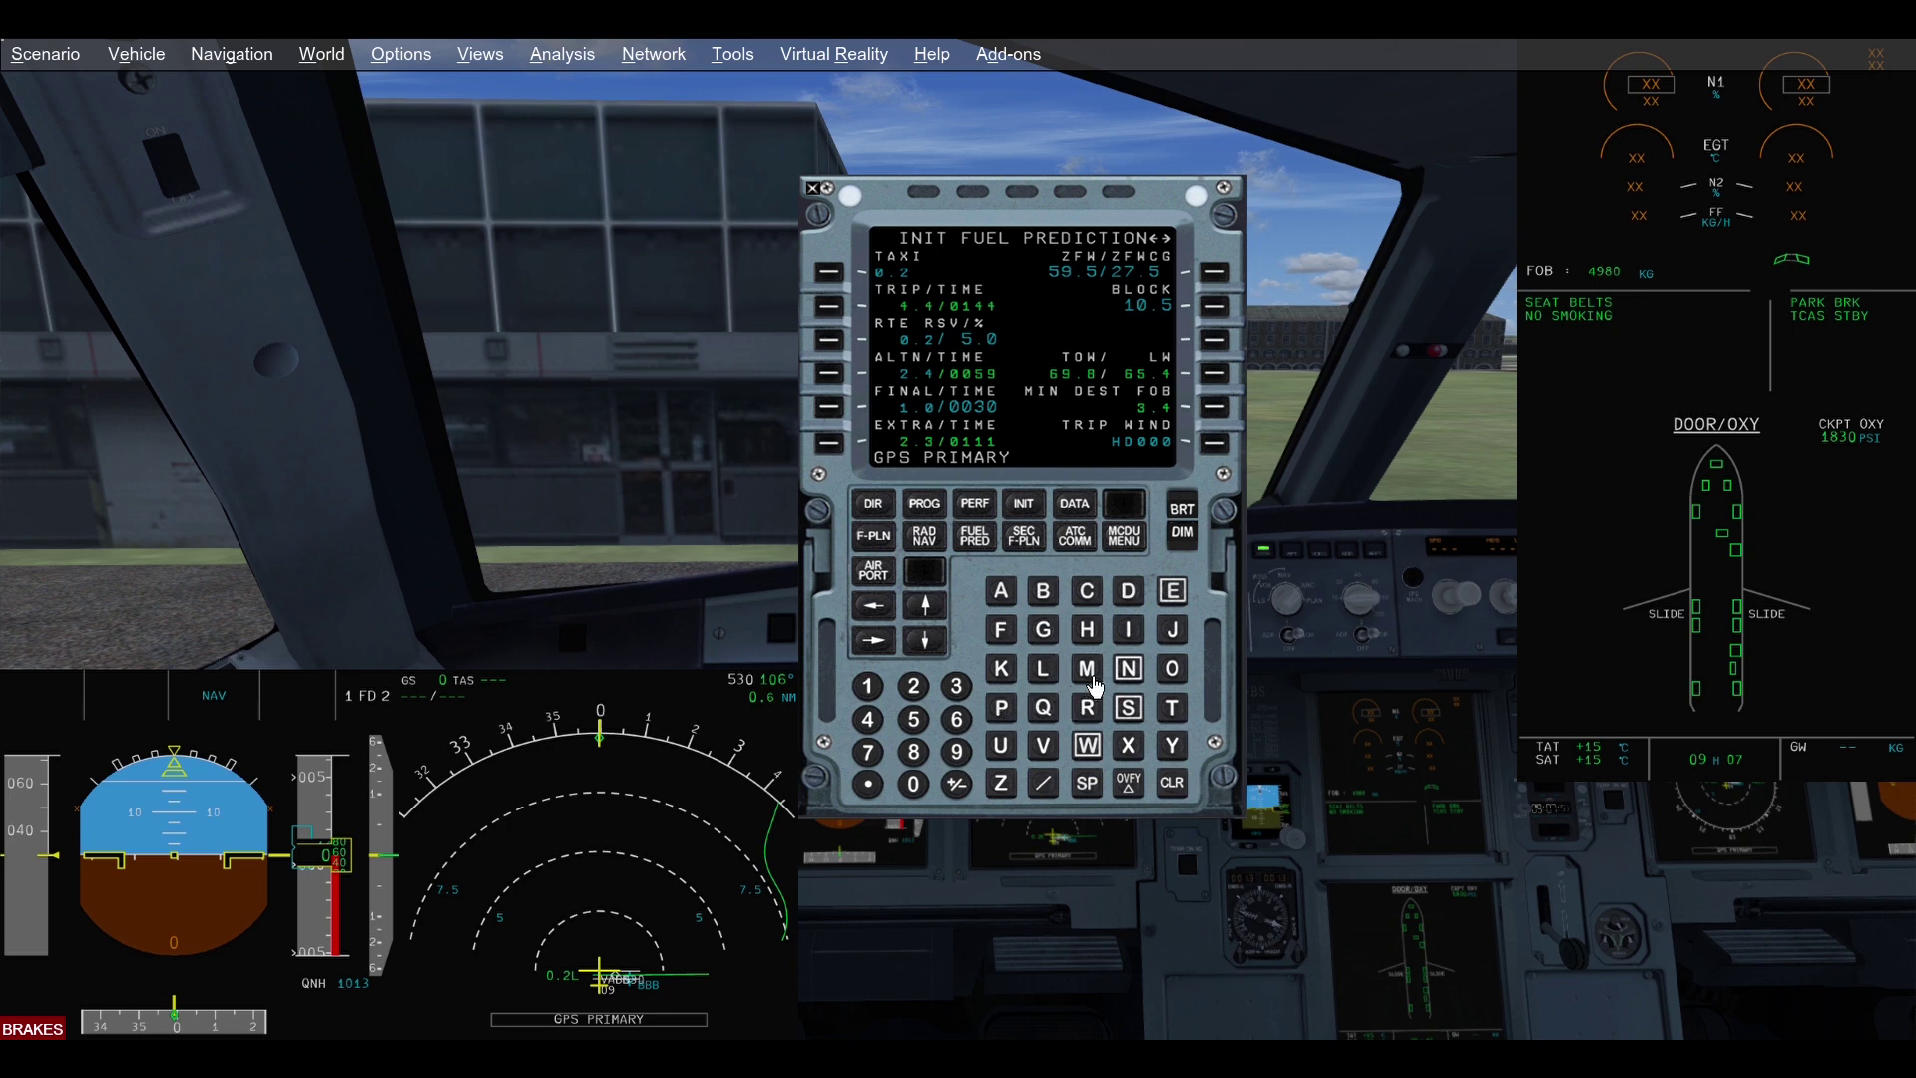
{"action": "left_click", "coordinate": [1086, 628]}
{"action": "left_click", "coordinate": [925, 790]}
{"action": "left_click", "coordinate": [960, 692]}
{"action": "left_click", "coordinate": [924, 776]}
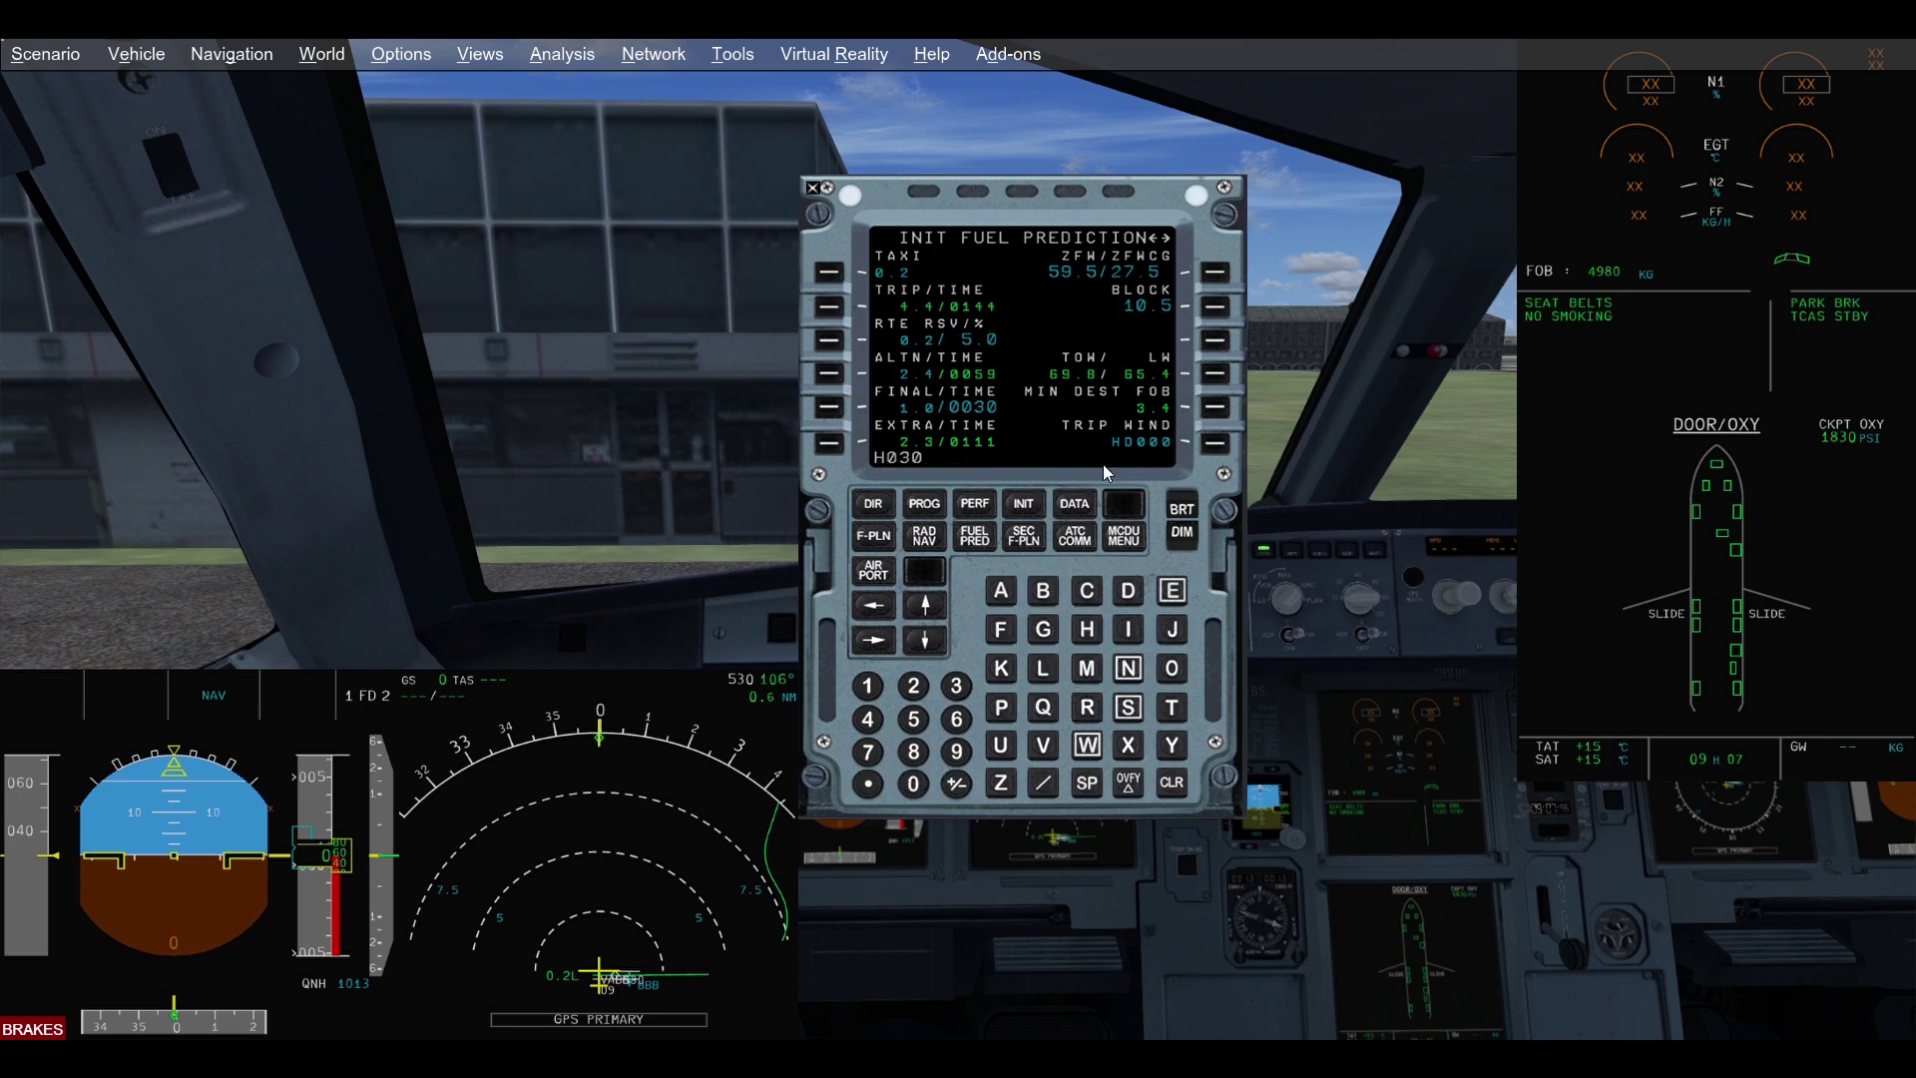
{"action": "left_click", "coordinate": [1215, 443]}
{"action": "left_click", "coordinate": [974, 503]}
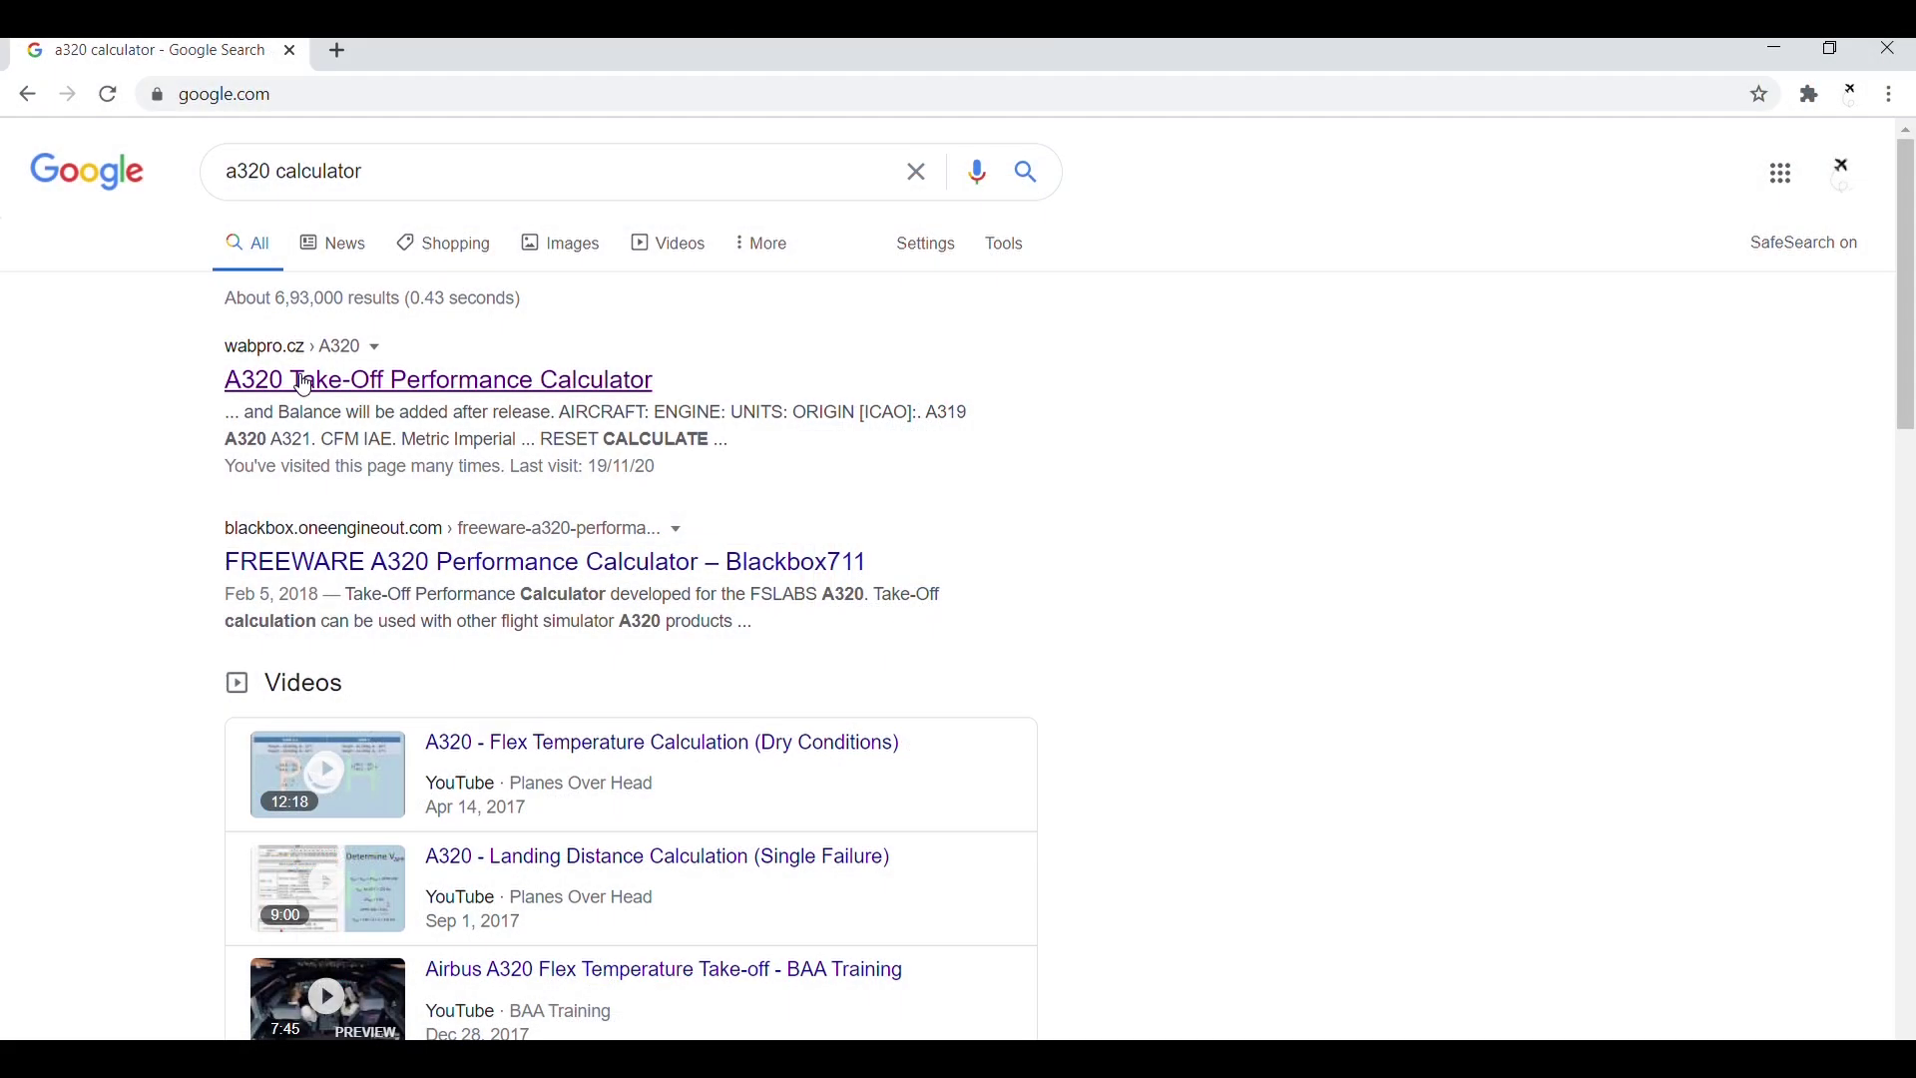
Open the wabpro.cz 'A320 Take-Off Performance Calculator' result from the 'a320 calculator' search
{"action": "left_click", "coordinate": [304, 384]}
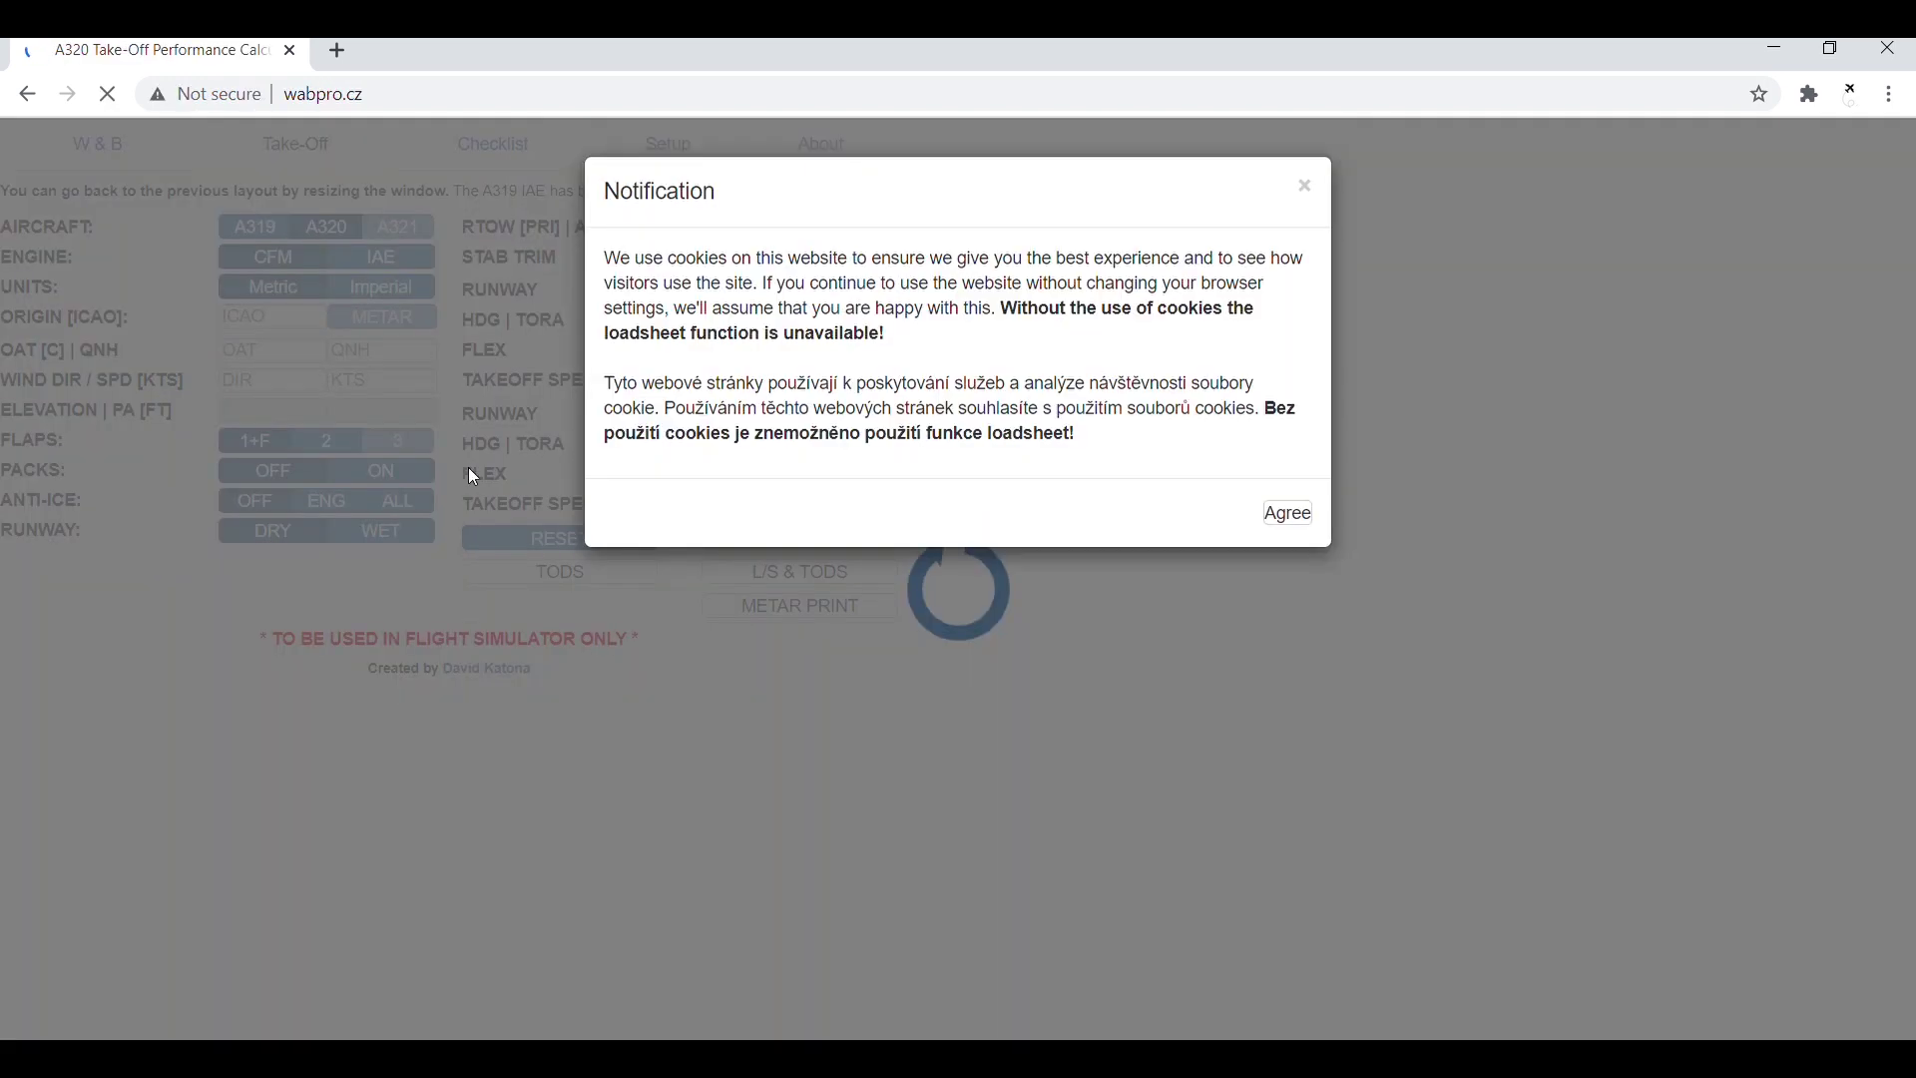
Accept the cookie notice and enter origin VABB, OAT 27 and QNH 1010
{"action": "left_click", "coordinate": [1288, 513]}
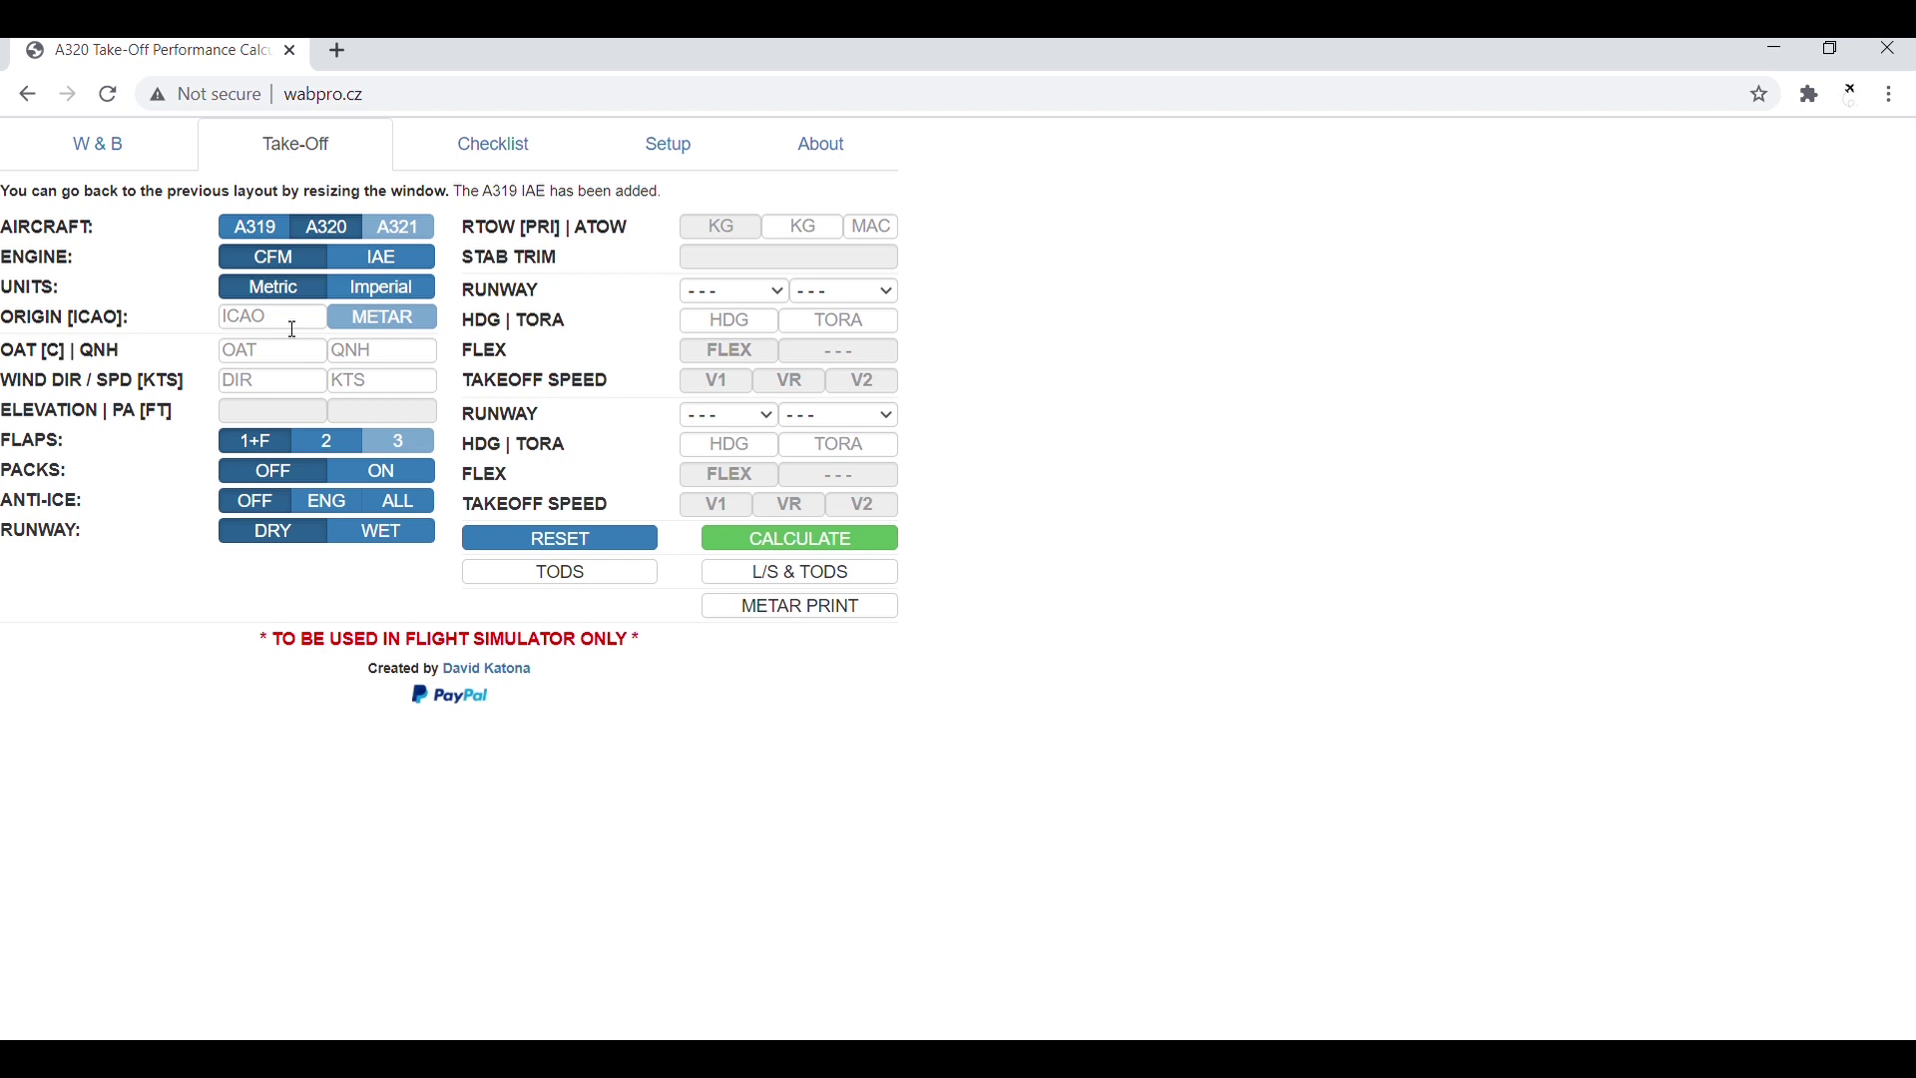
{"action": "type", "text": "VABB"}
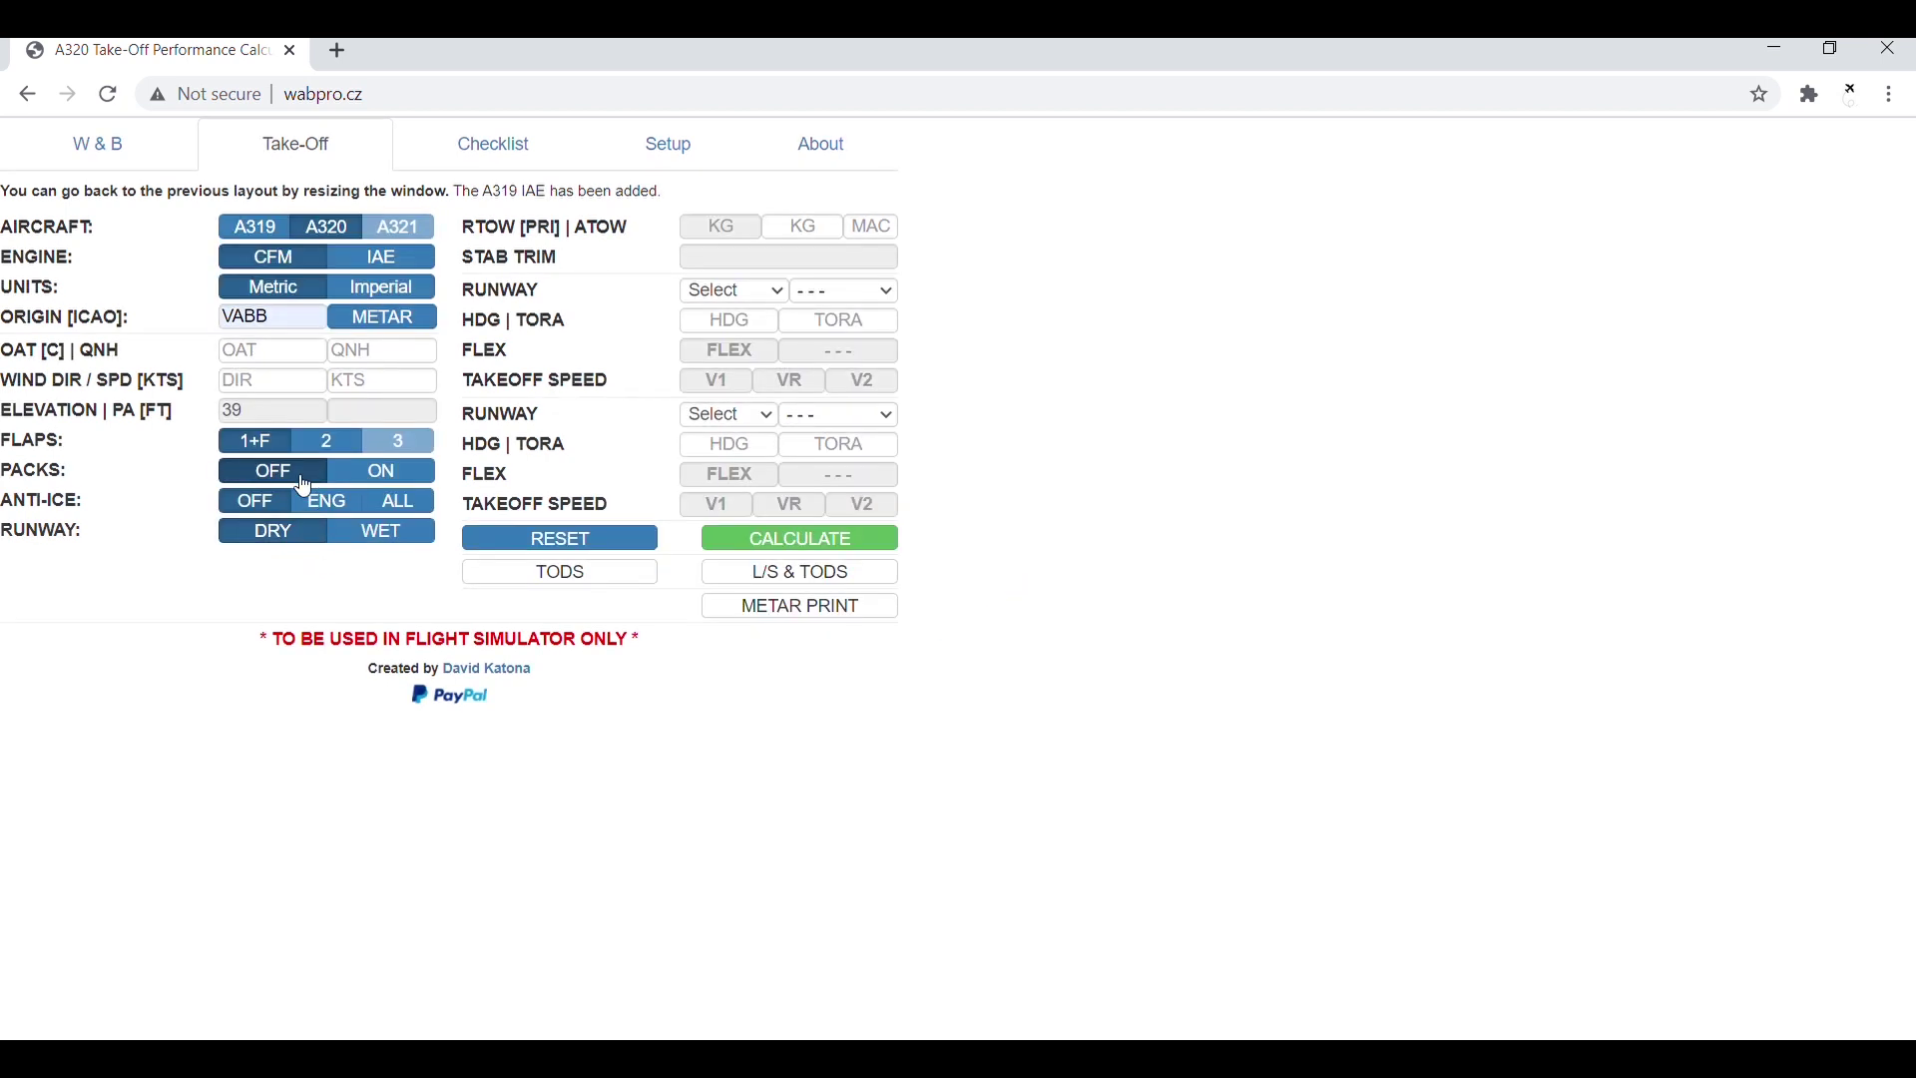
{"action": "left_click", "coordinate": [304, 361]}
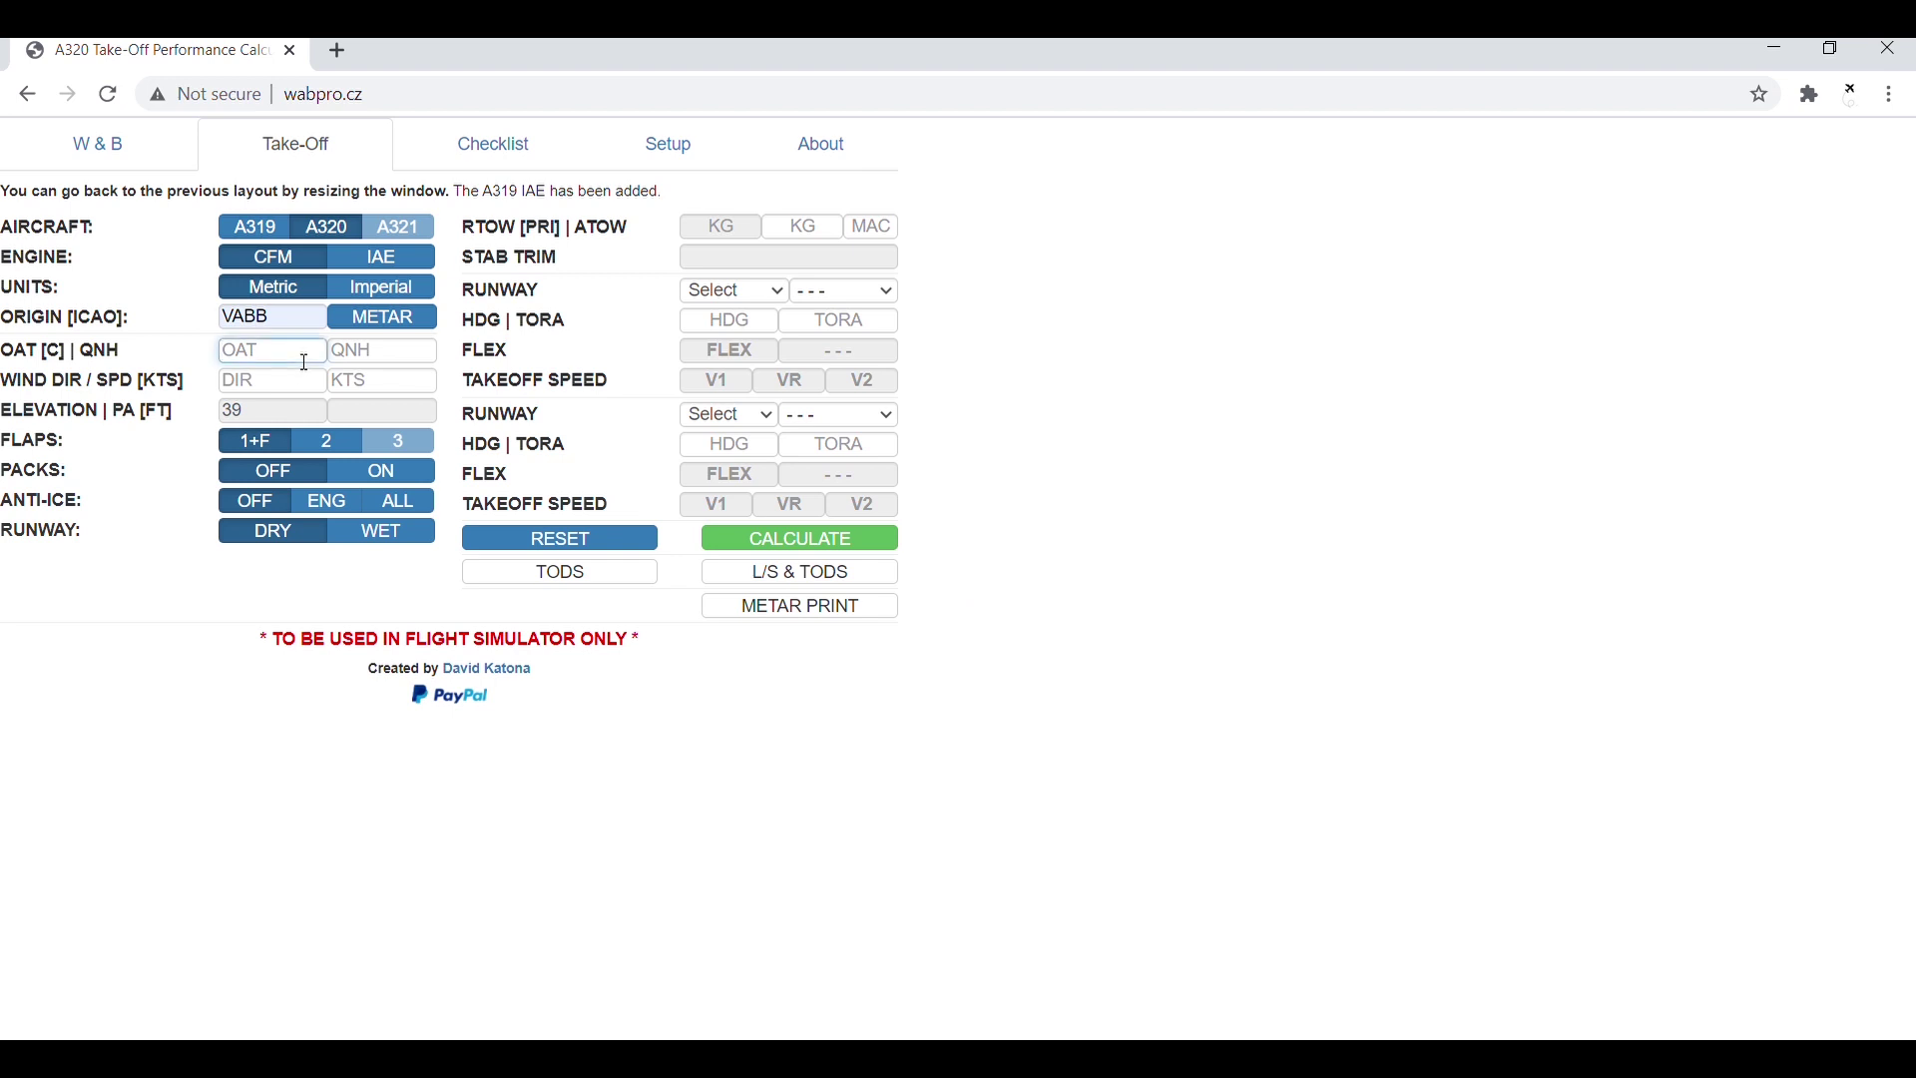
{"action": "type", "text": "27"}
{"action": "left_click", "coordinate": [380, 364]}
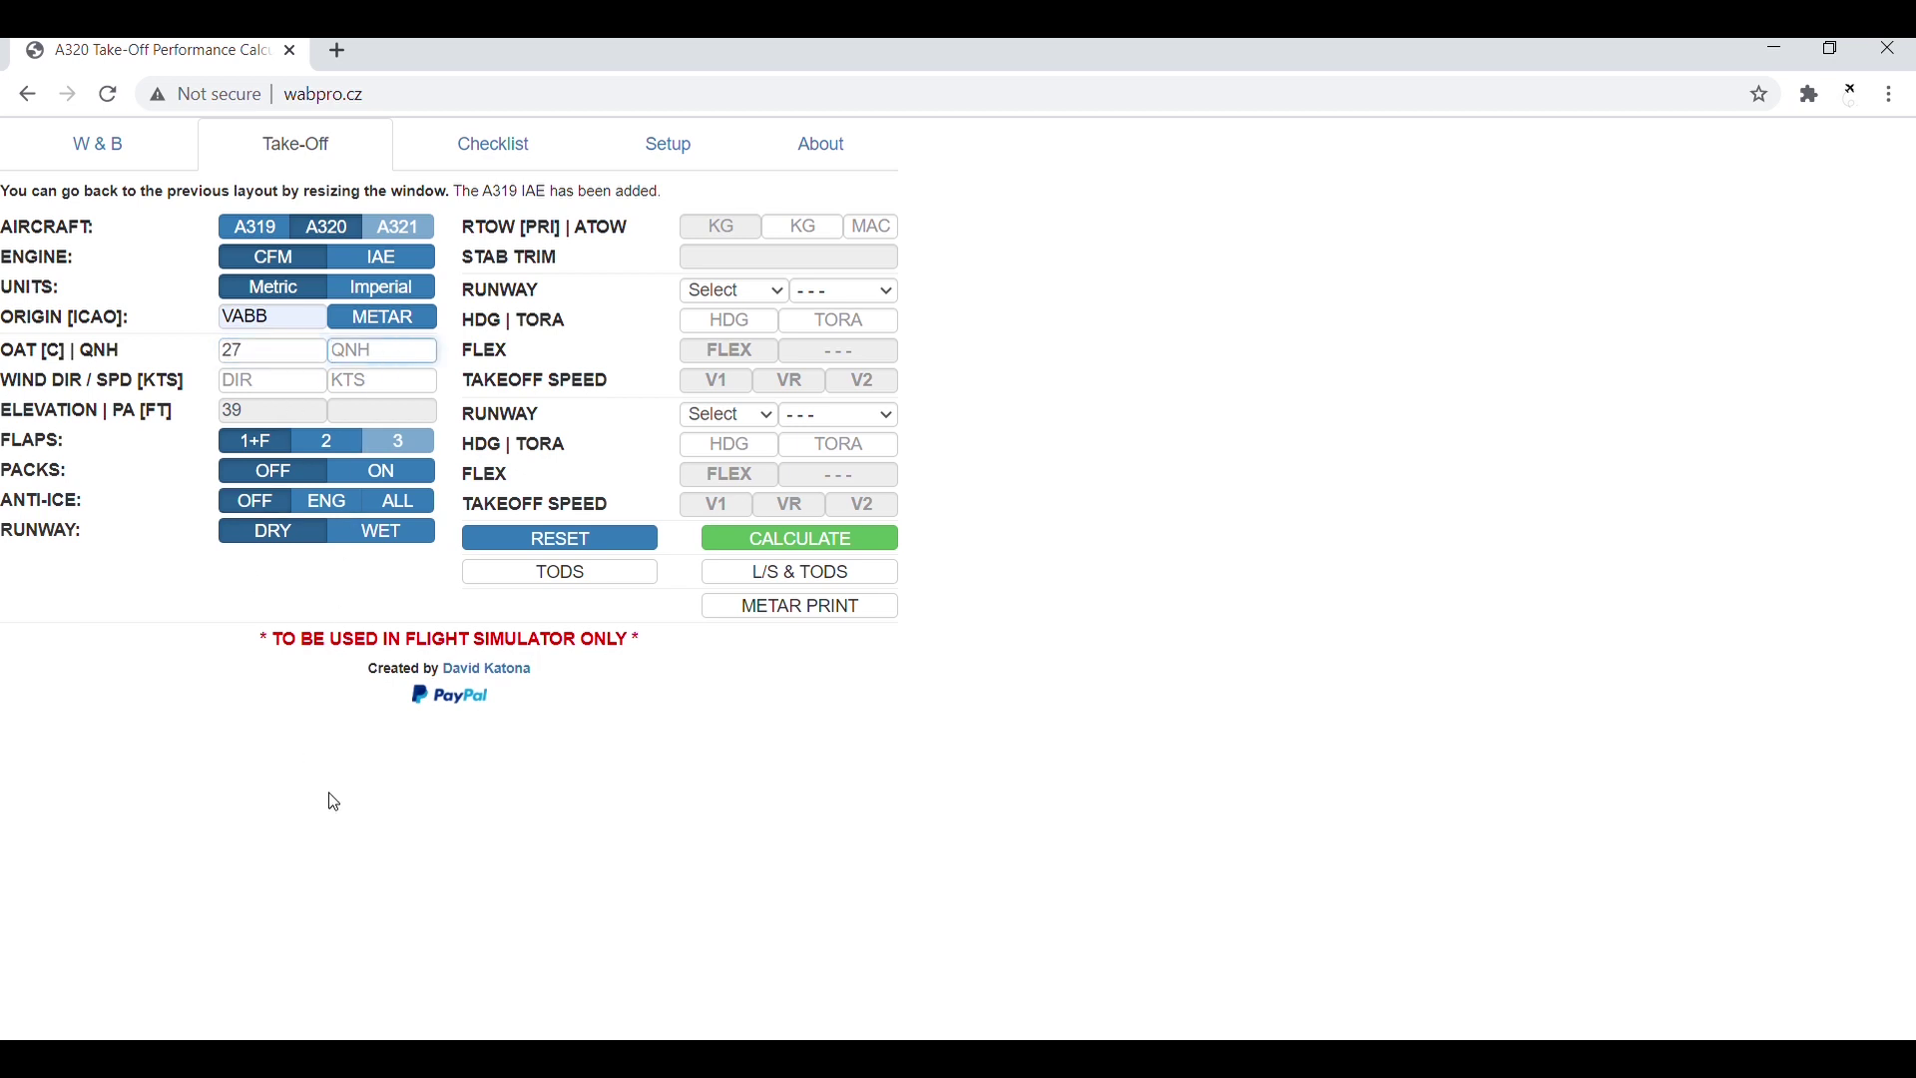
{"action": "type", "text": "1010"}
Enter wind 270/3 and select FLAPS 2 and PACKS ON
{"action": "key", "text": "Tab"}
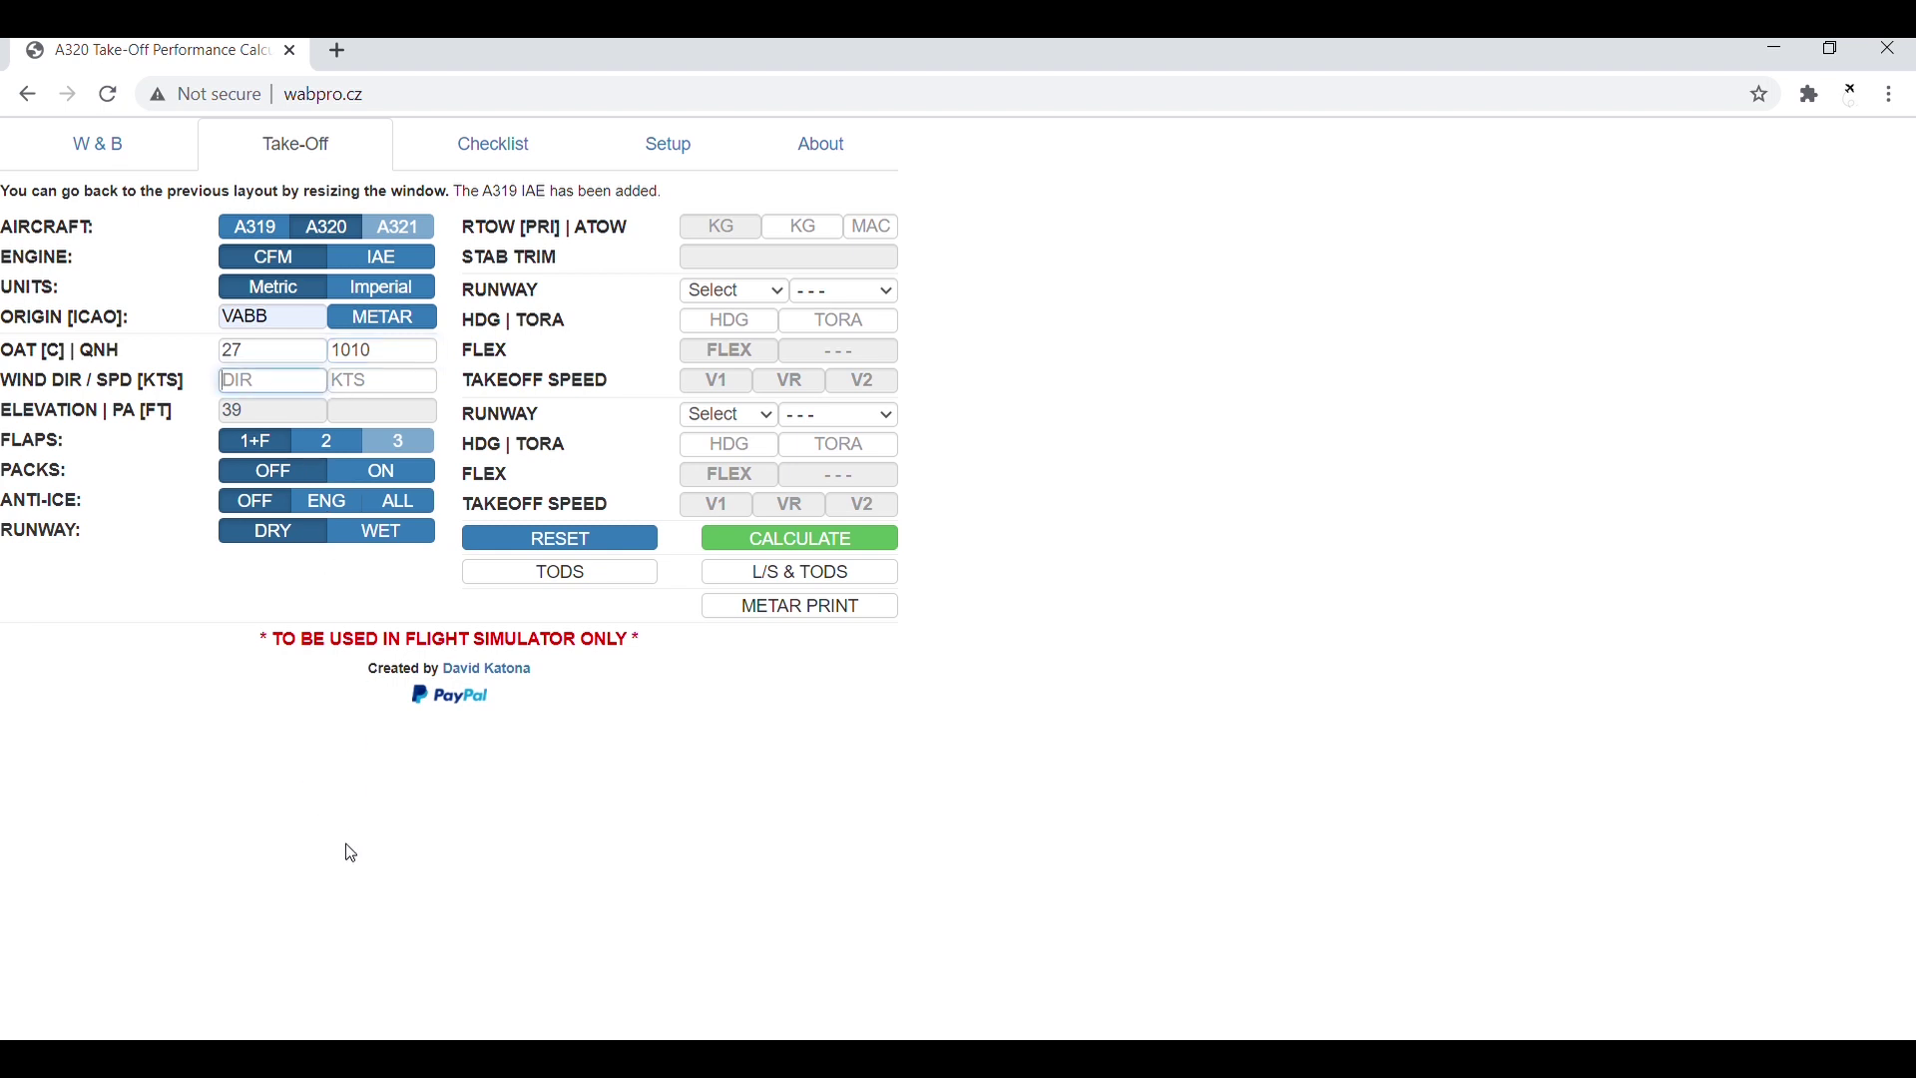
{"action": "type", "text": "270"}
{"action": "key", "text": "Tab"}
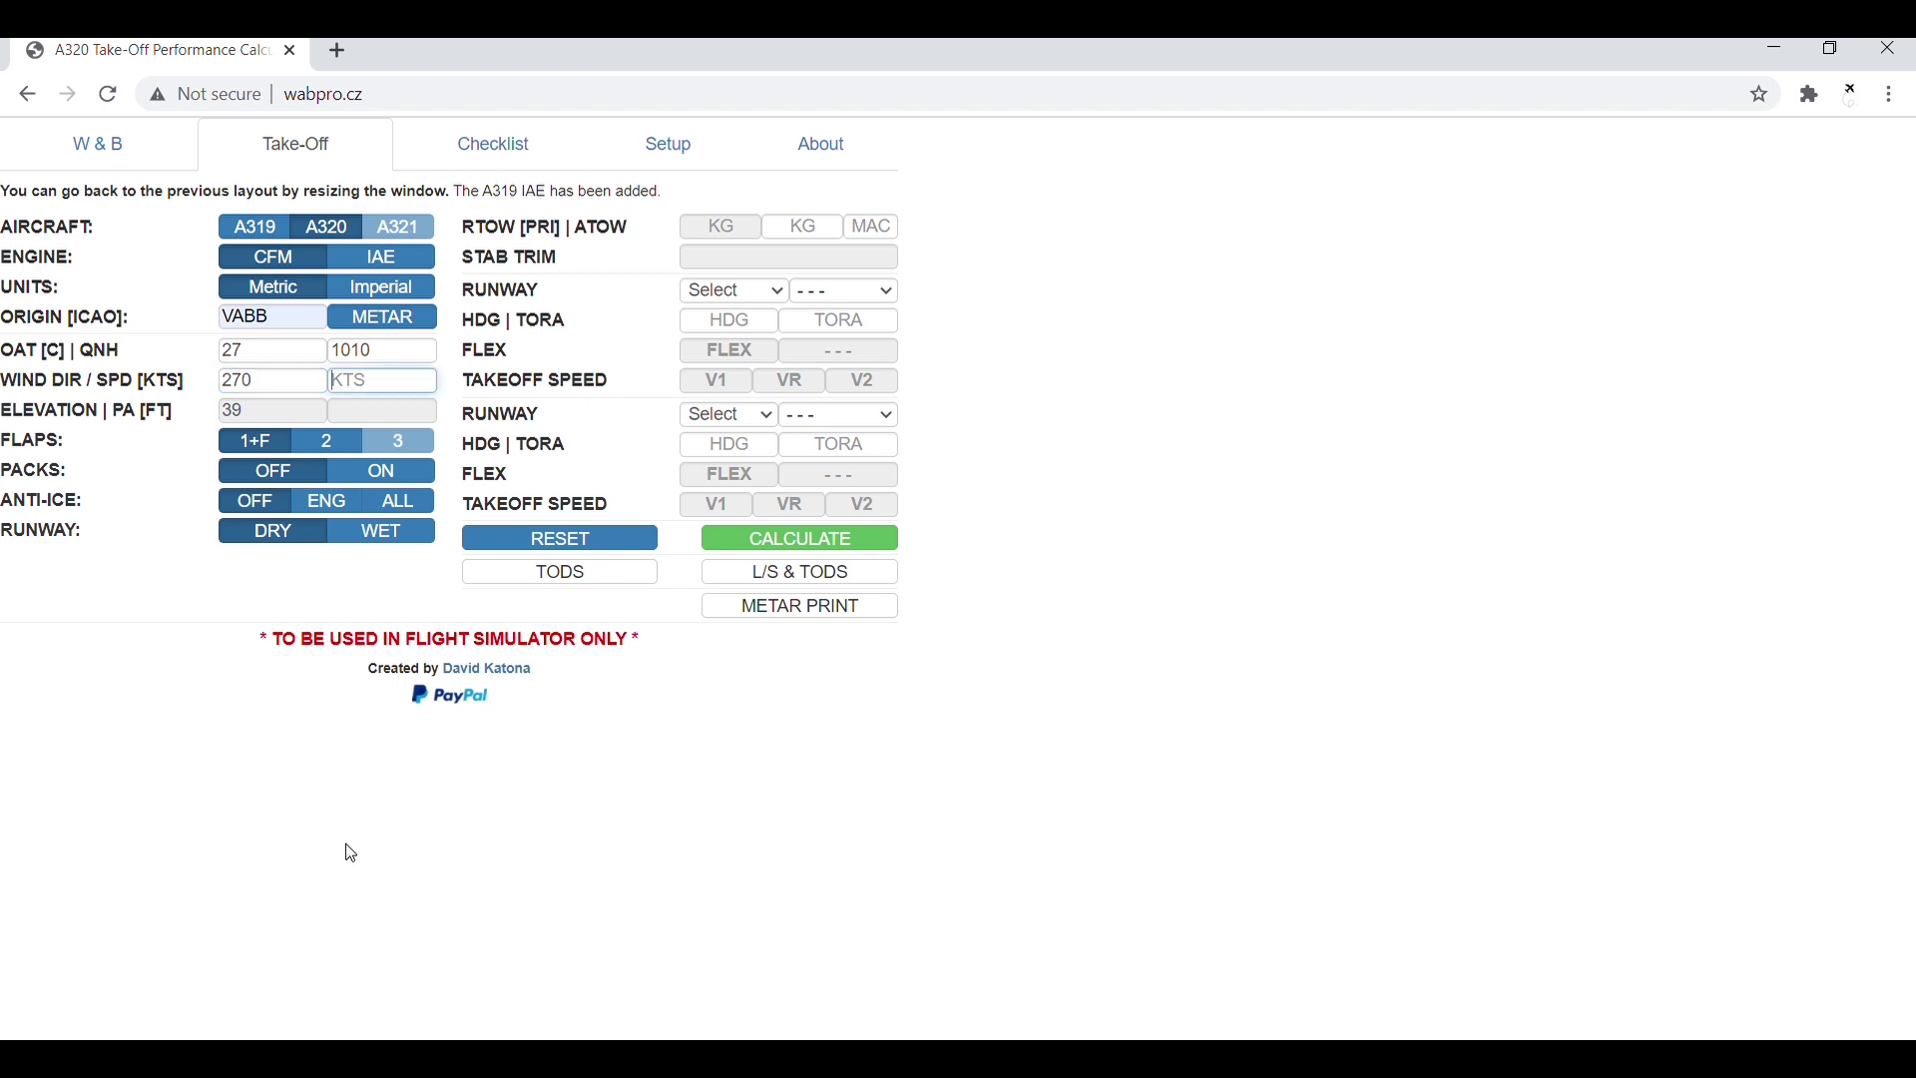
{"action": "type", "text": "3"}
{"action": "left_click", "coordinate": [352, 454]}
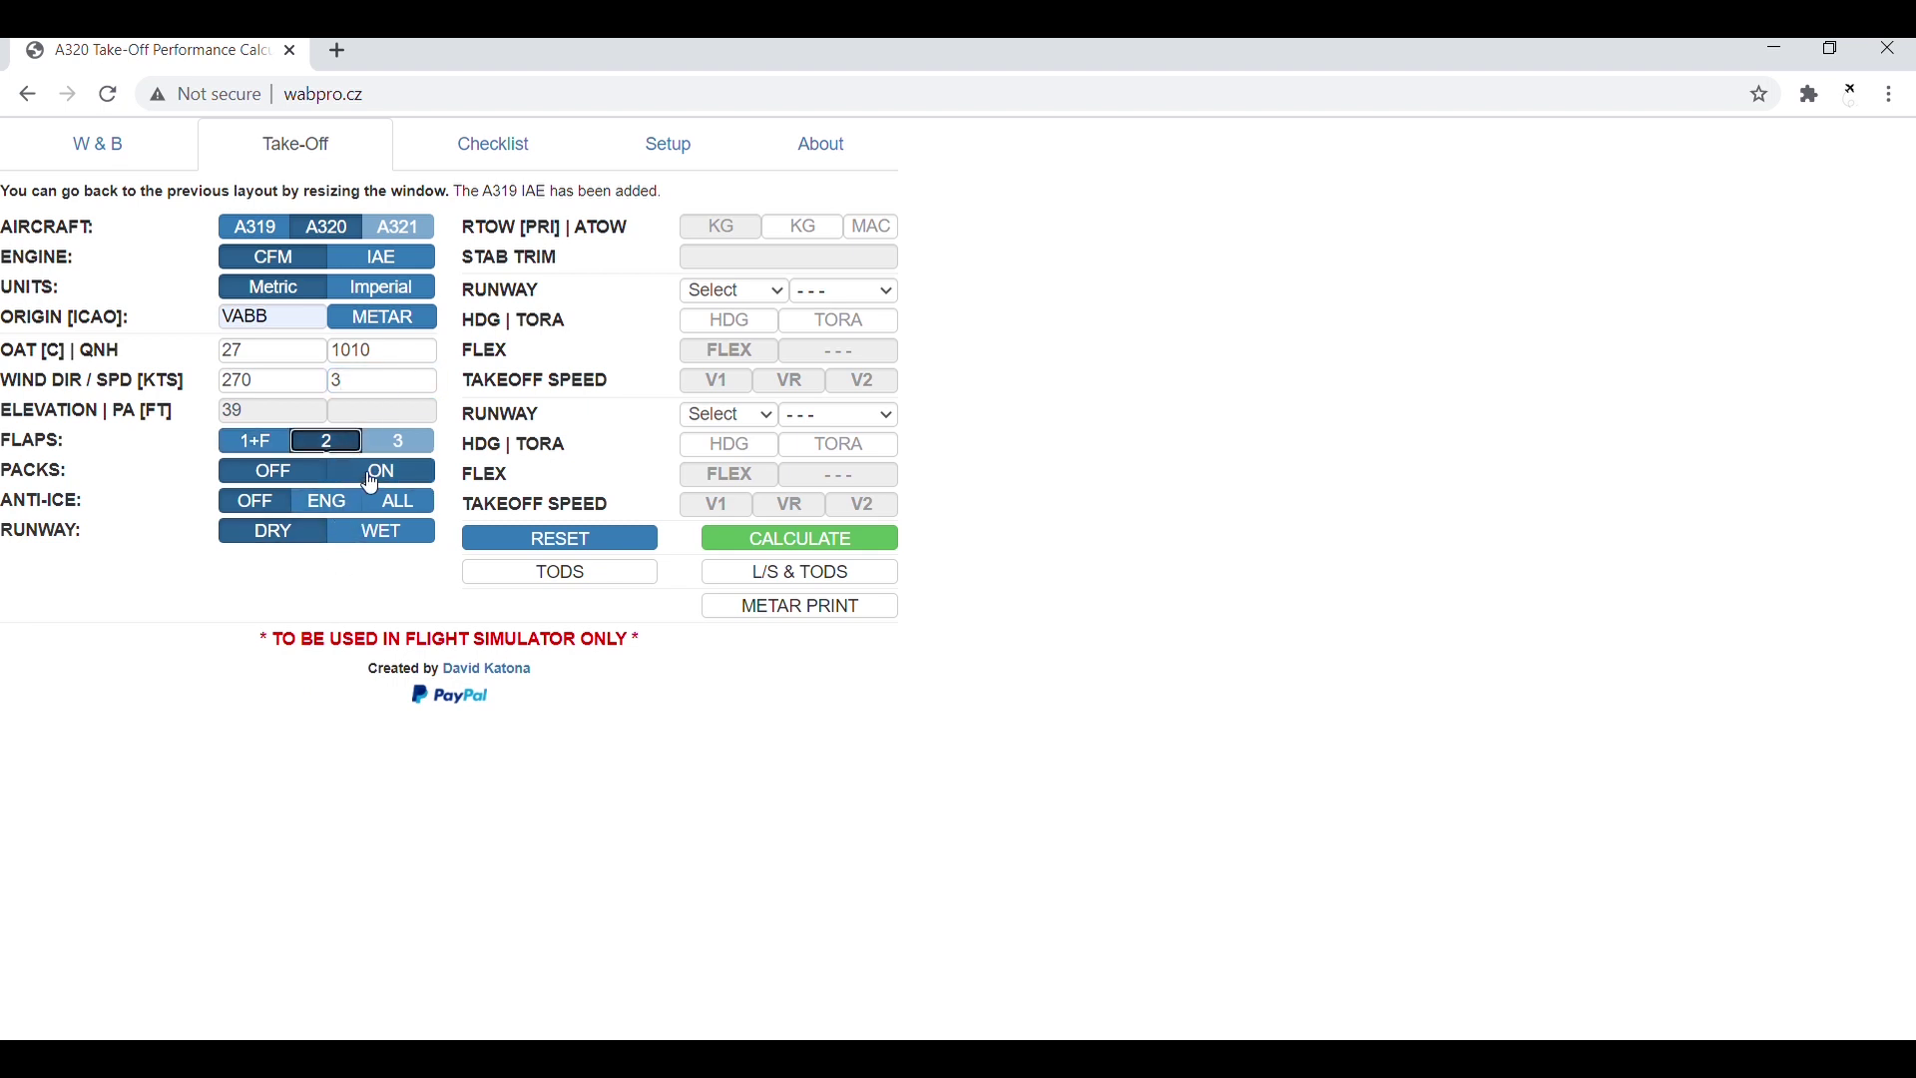
{"action": "left_click", "coordinate": [376, 478]}
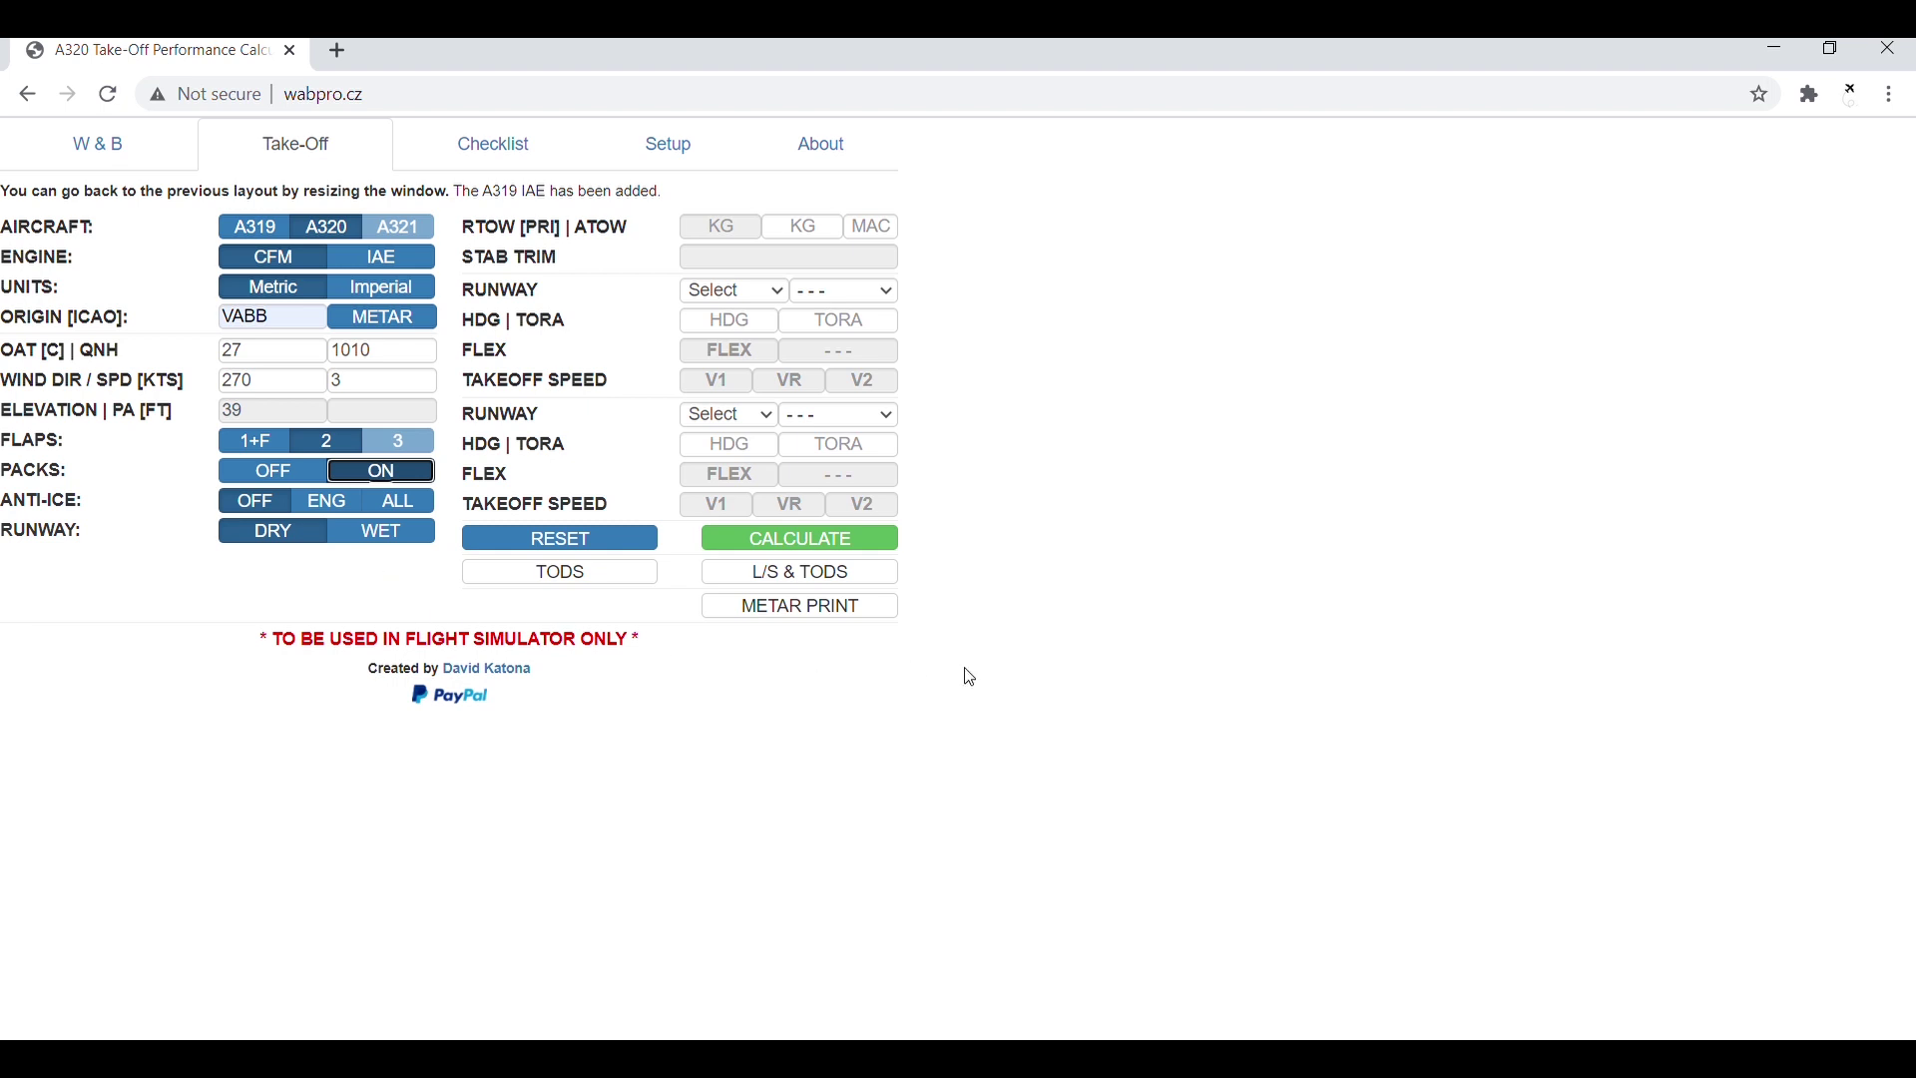
{"action": "left_click", "coordinate": [801, 239]}
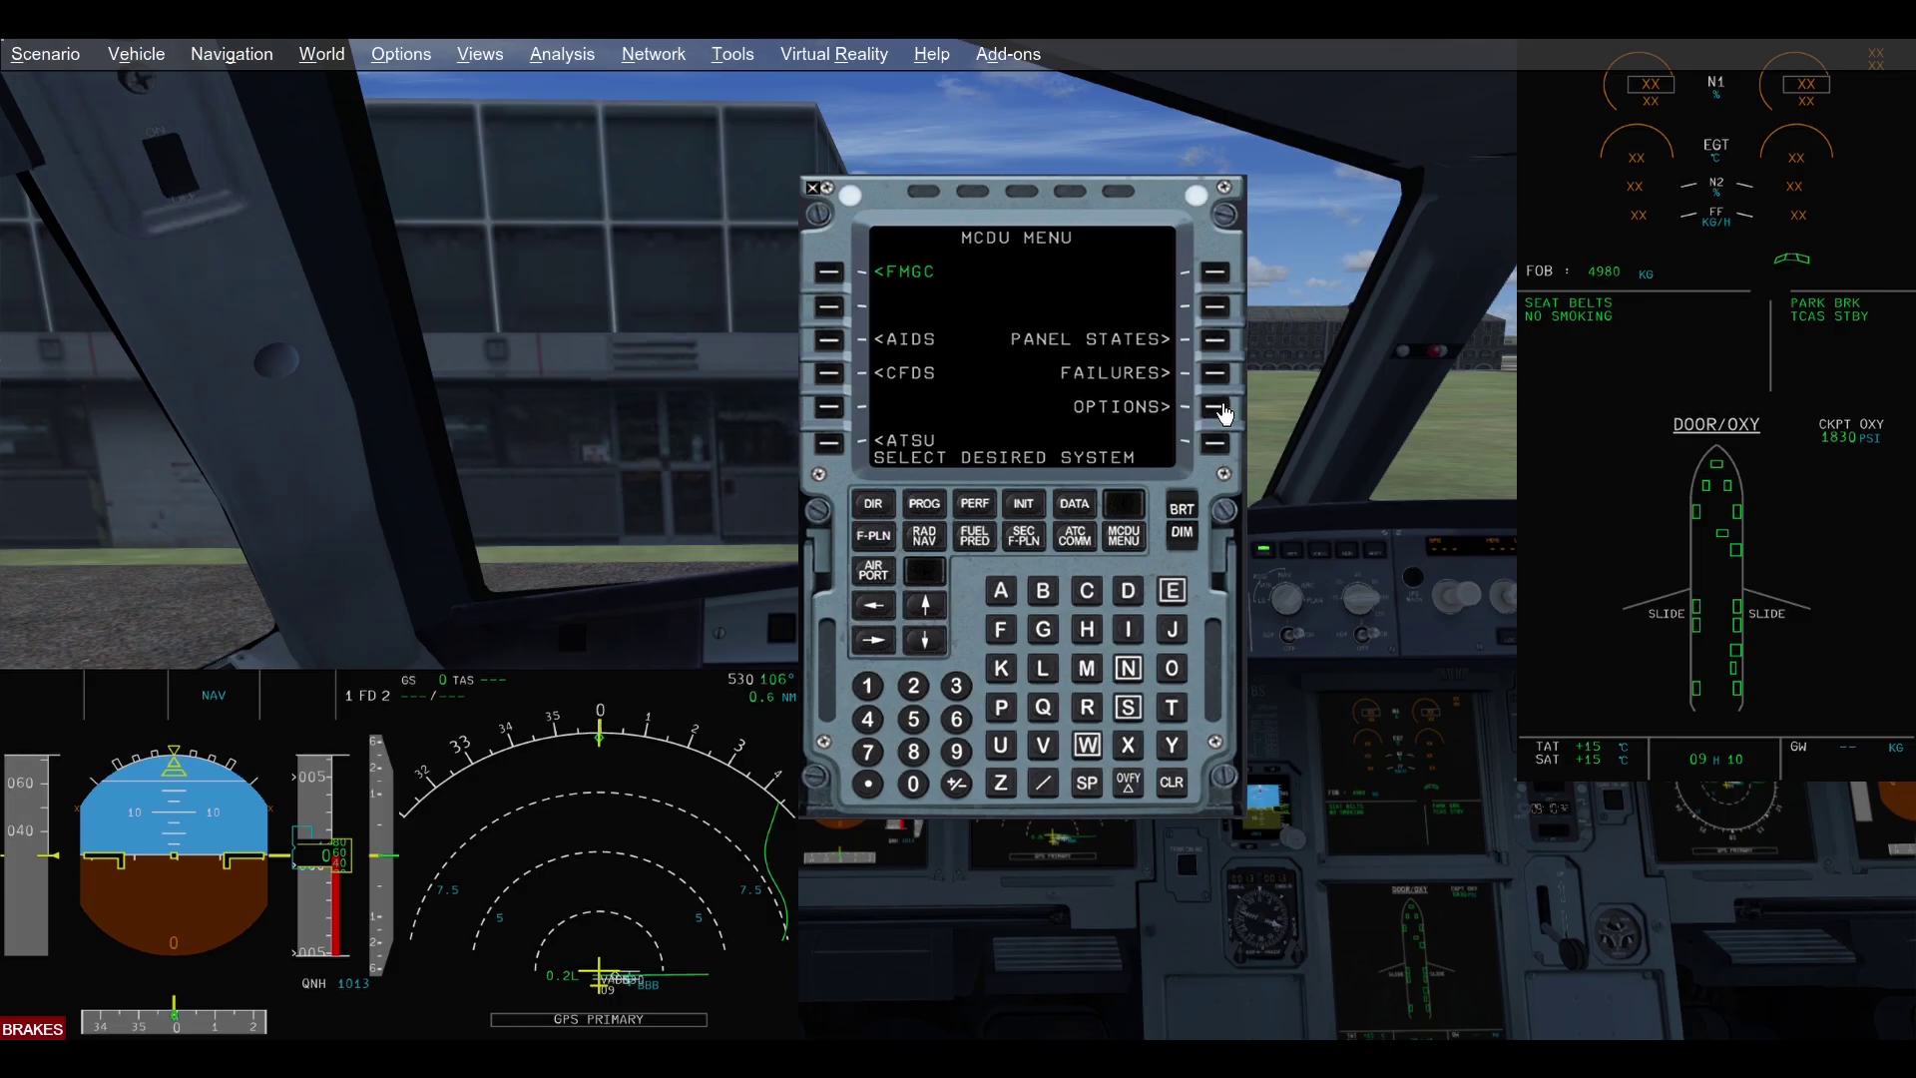
Show the MCDU OPTIONS payload page to read gross weight 64.5 and CG 27.2
{"action": "left_click", "coordinate": [1222, 409]}
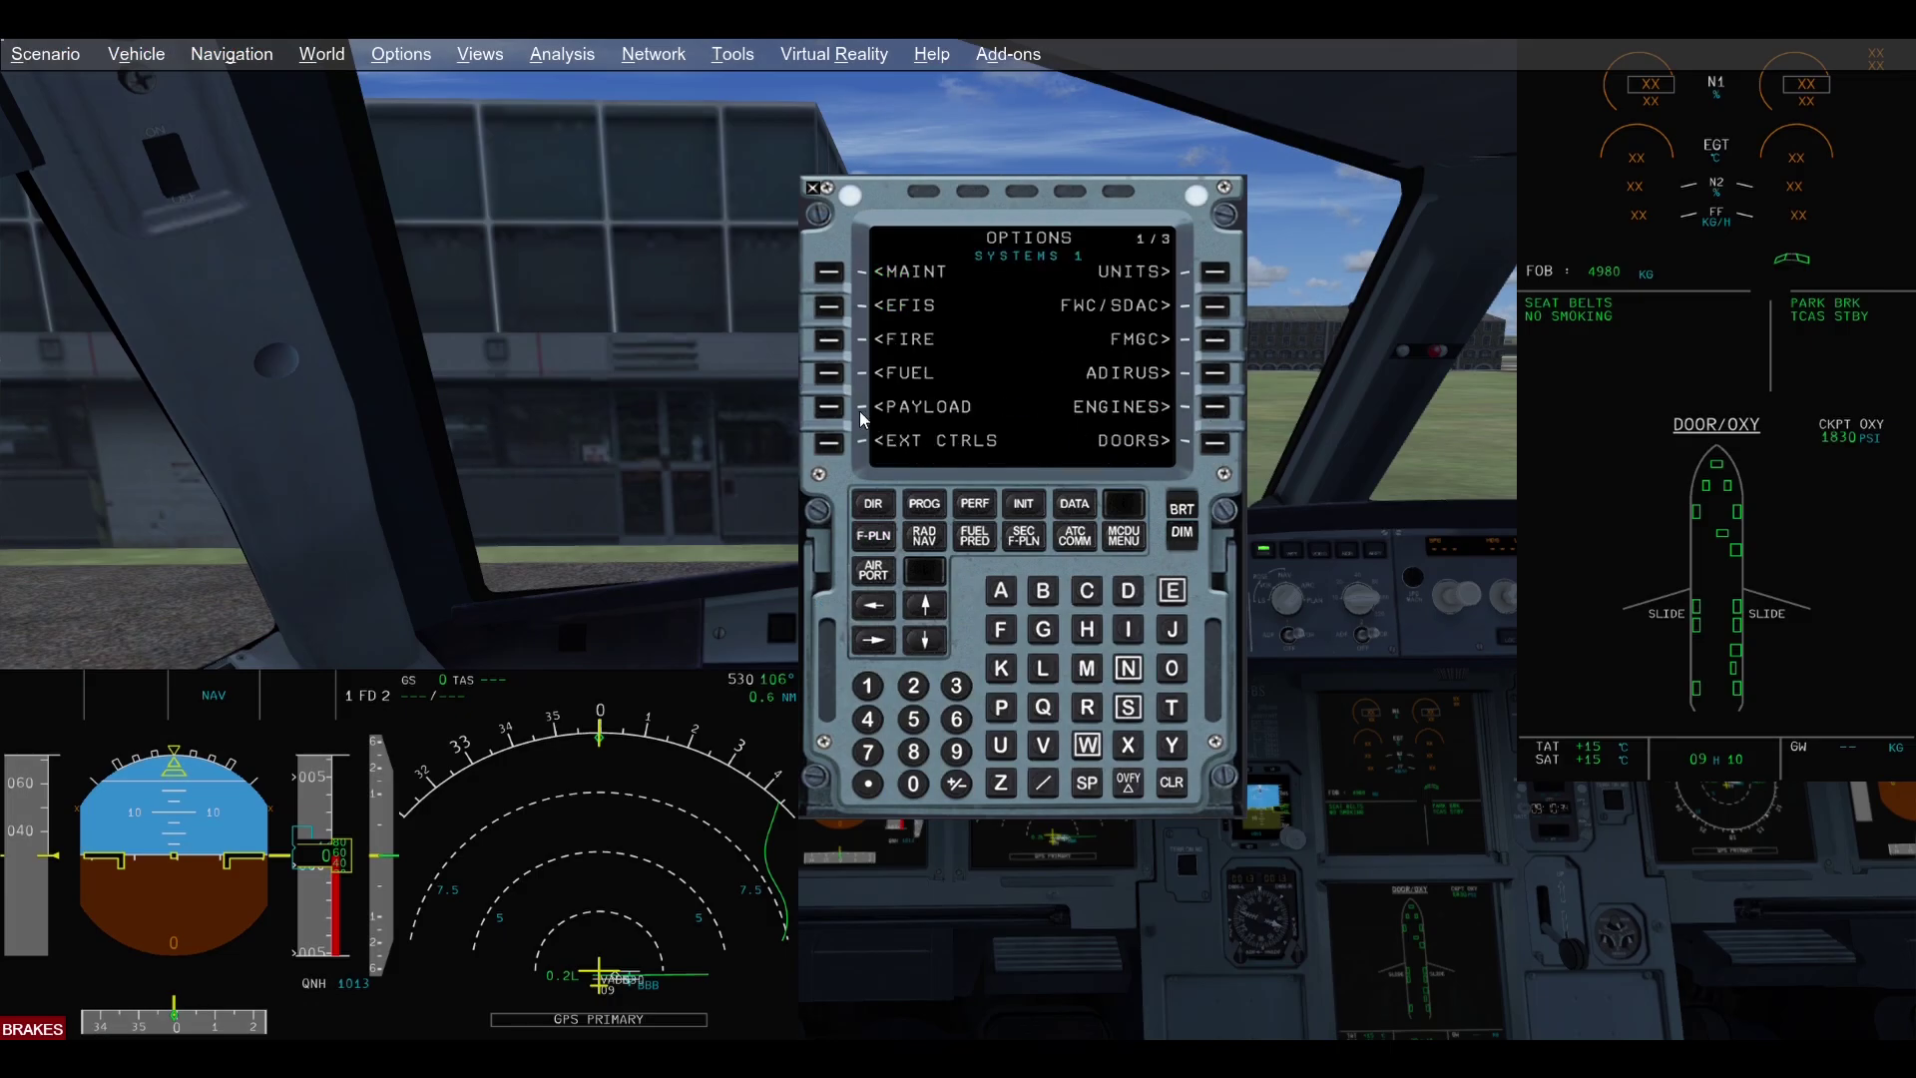
{"action": "left_click", "coordinate": [830, 406]}
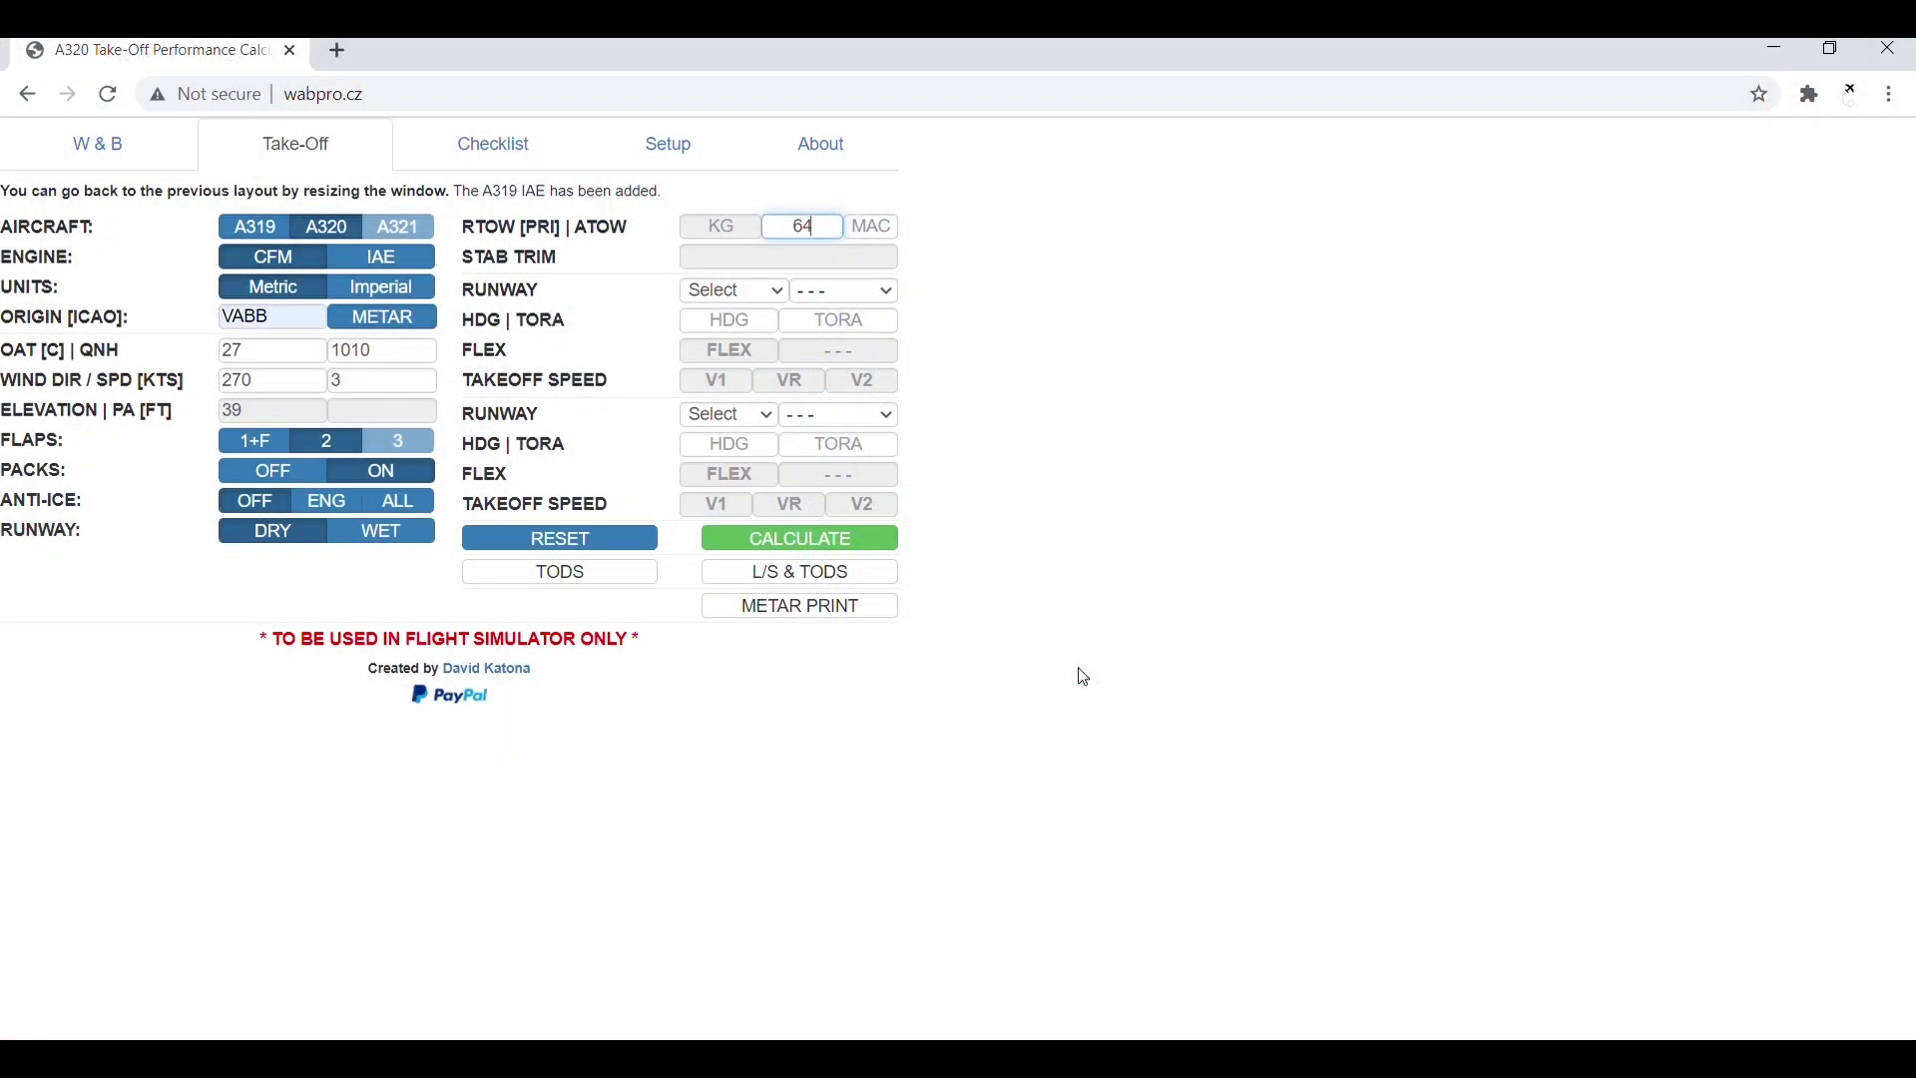
Enter takeoff weight 64500 kg and runway 09, then calculate FLEX 61 and speeds 147/147/150
{"action": "type", "text": "00"}
{"action": "left_click", "coordinate": [752, 295]}
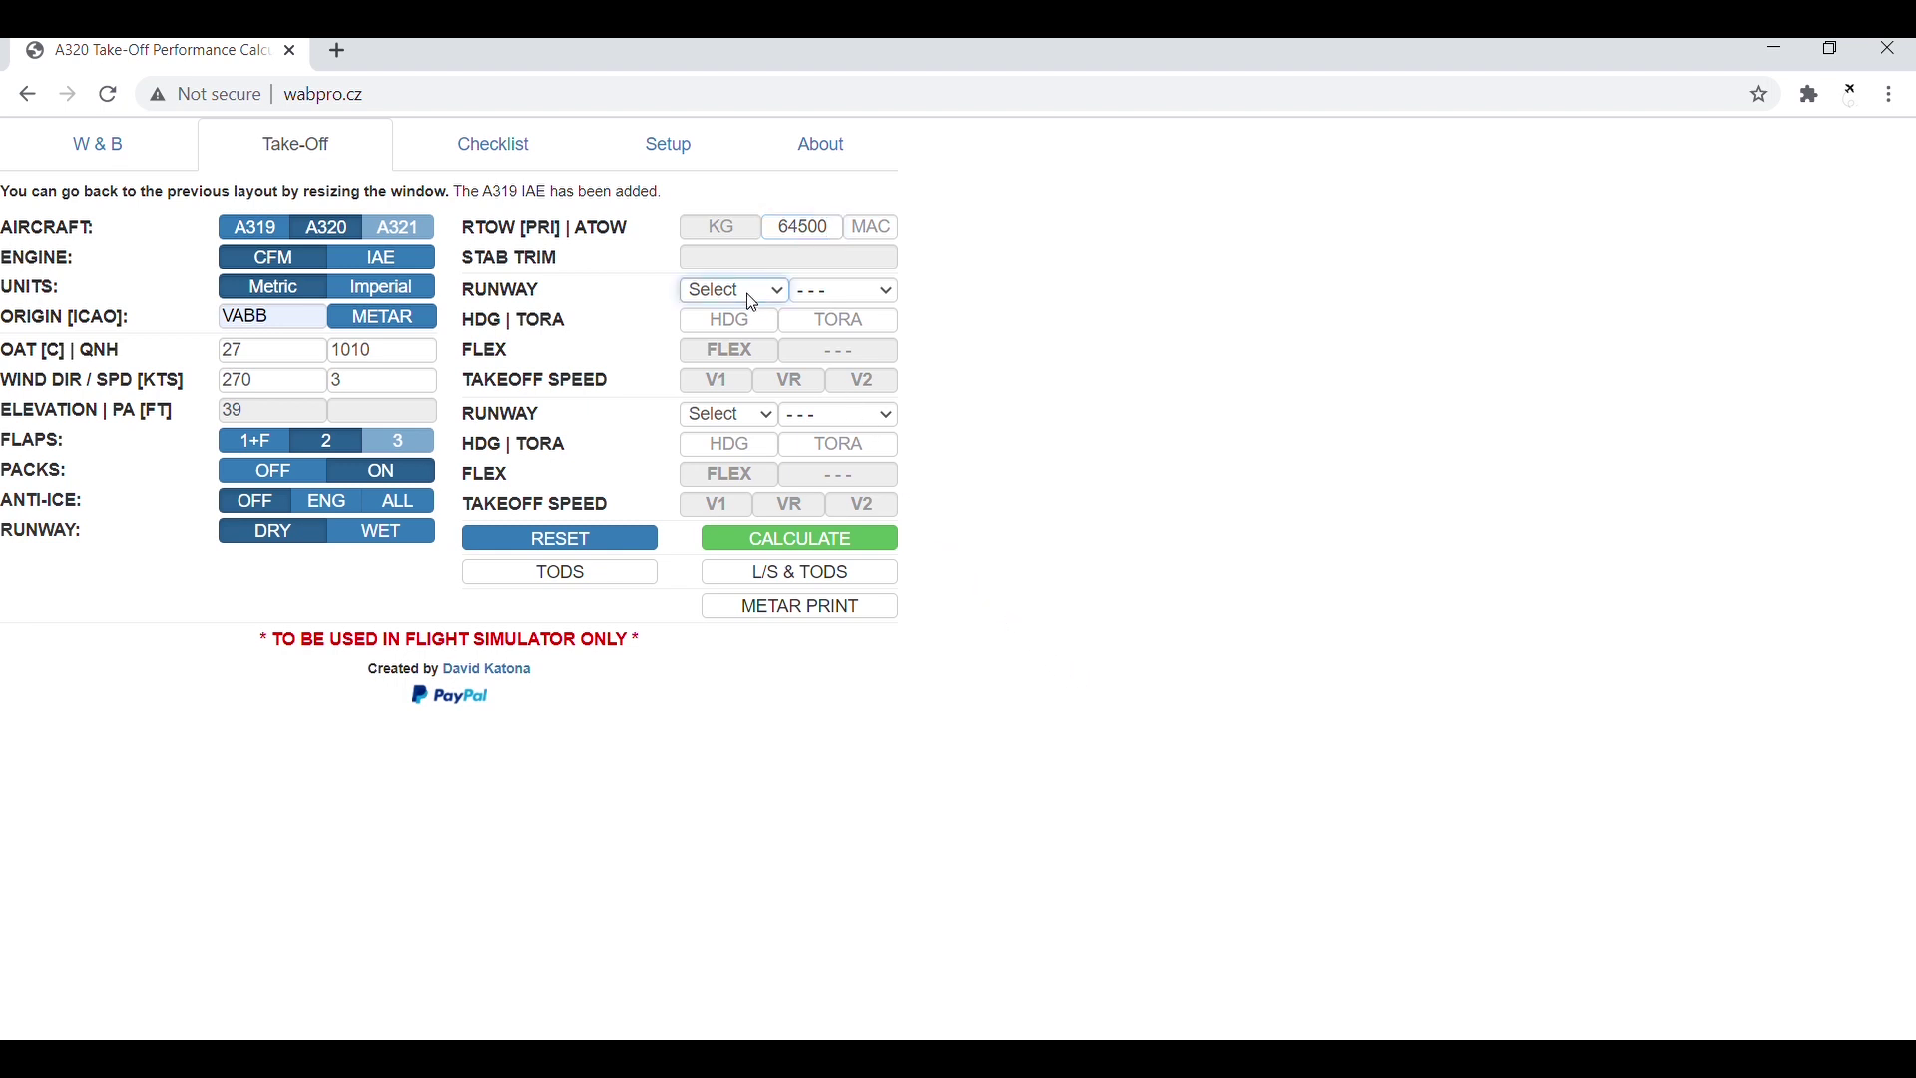
{"action": "left_click", "coordinate": [744, 337]}
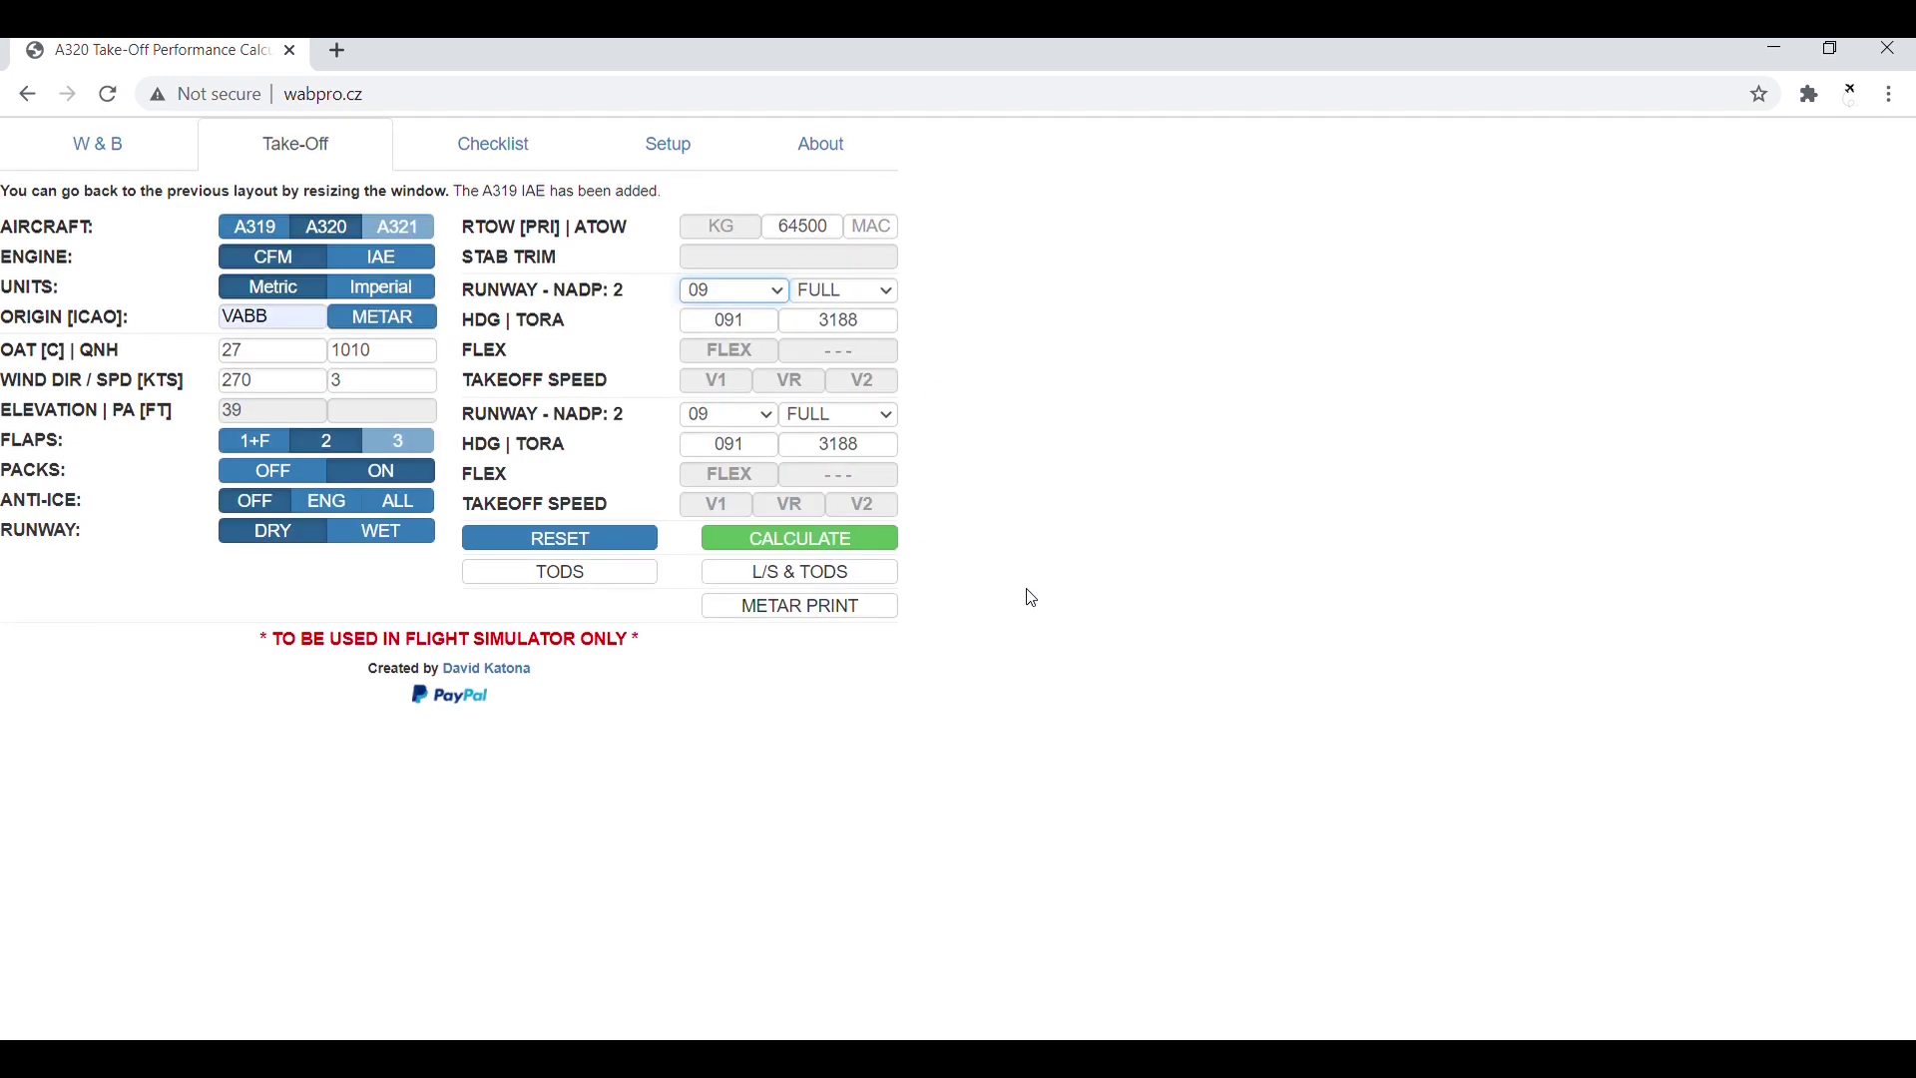
{"action": "left_click", "coordinate": [860, 540]}
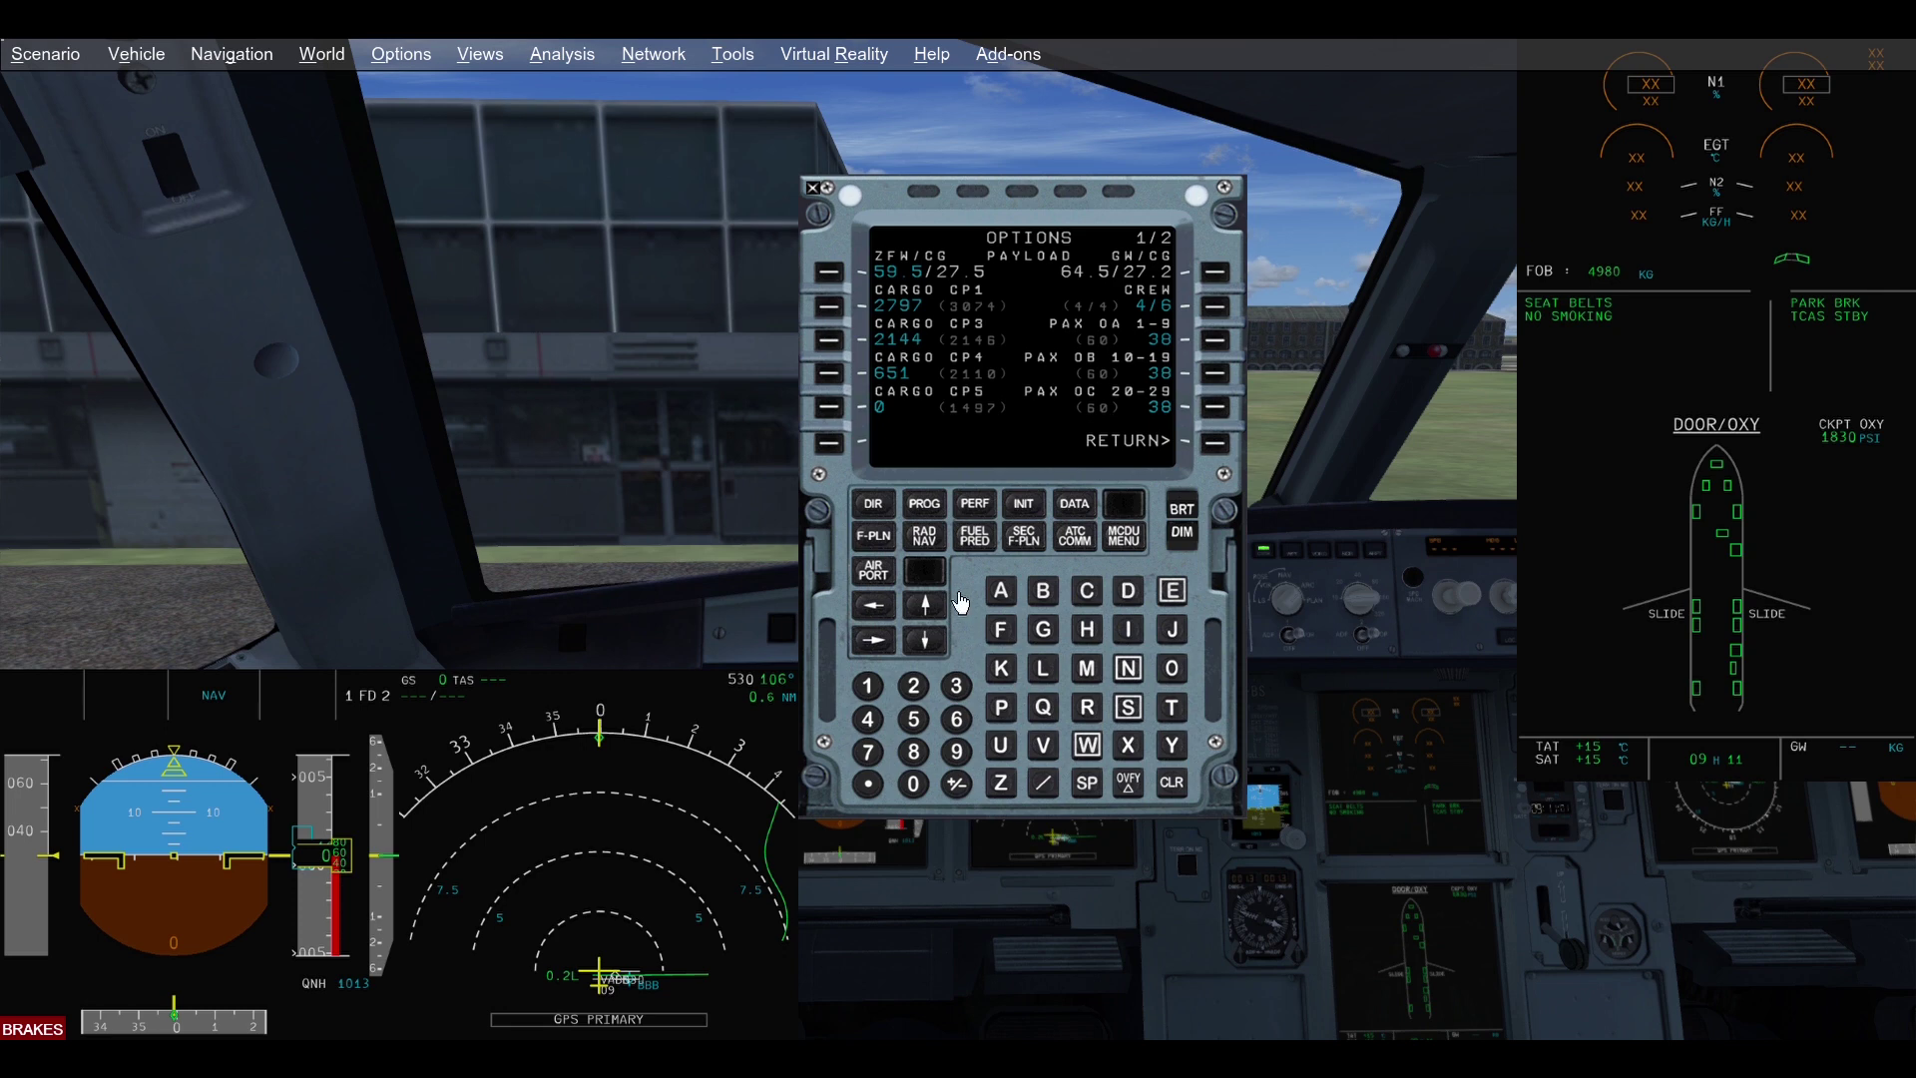
On the MCDU TAKE OFF page, enter FLEX TO TEMP 61 and flap setting 2
{"action": "left_click", "coordinate": [1022, 507]}
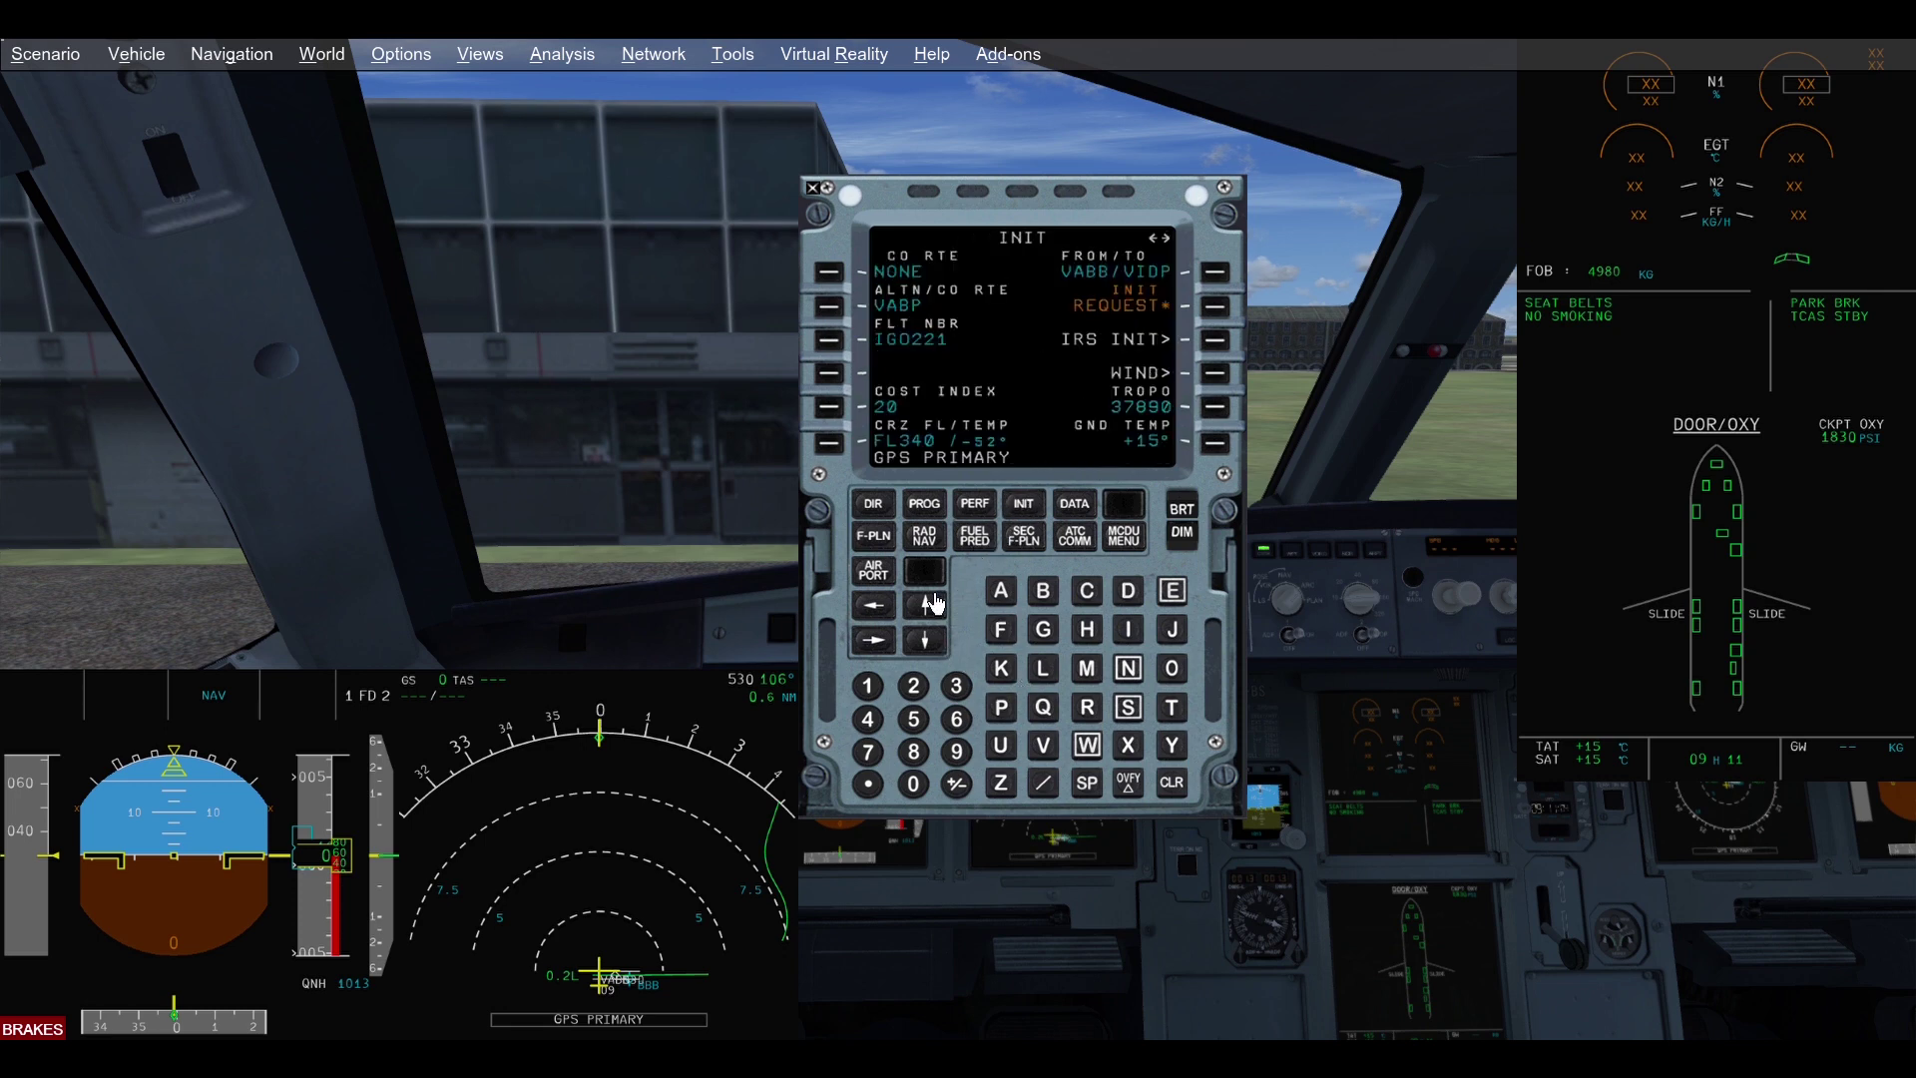
{"action": "left_click", "coordinate": [885, 610]}
{"action": "left_click", "coordinate": [975, 506]}
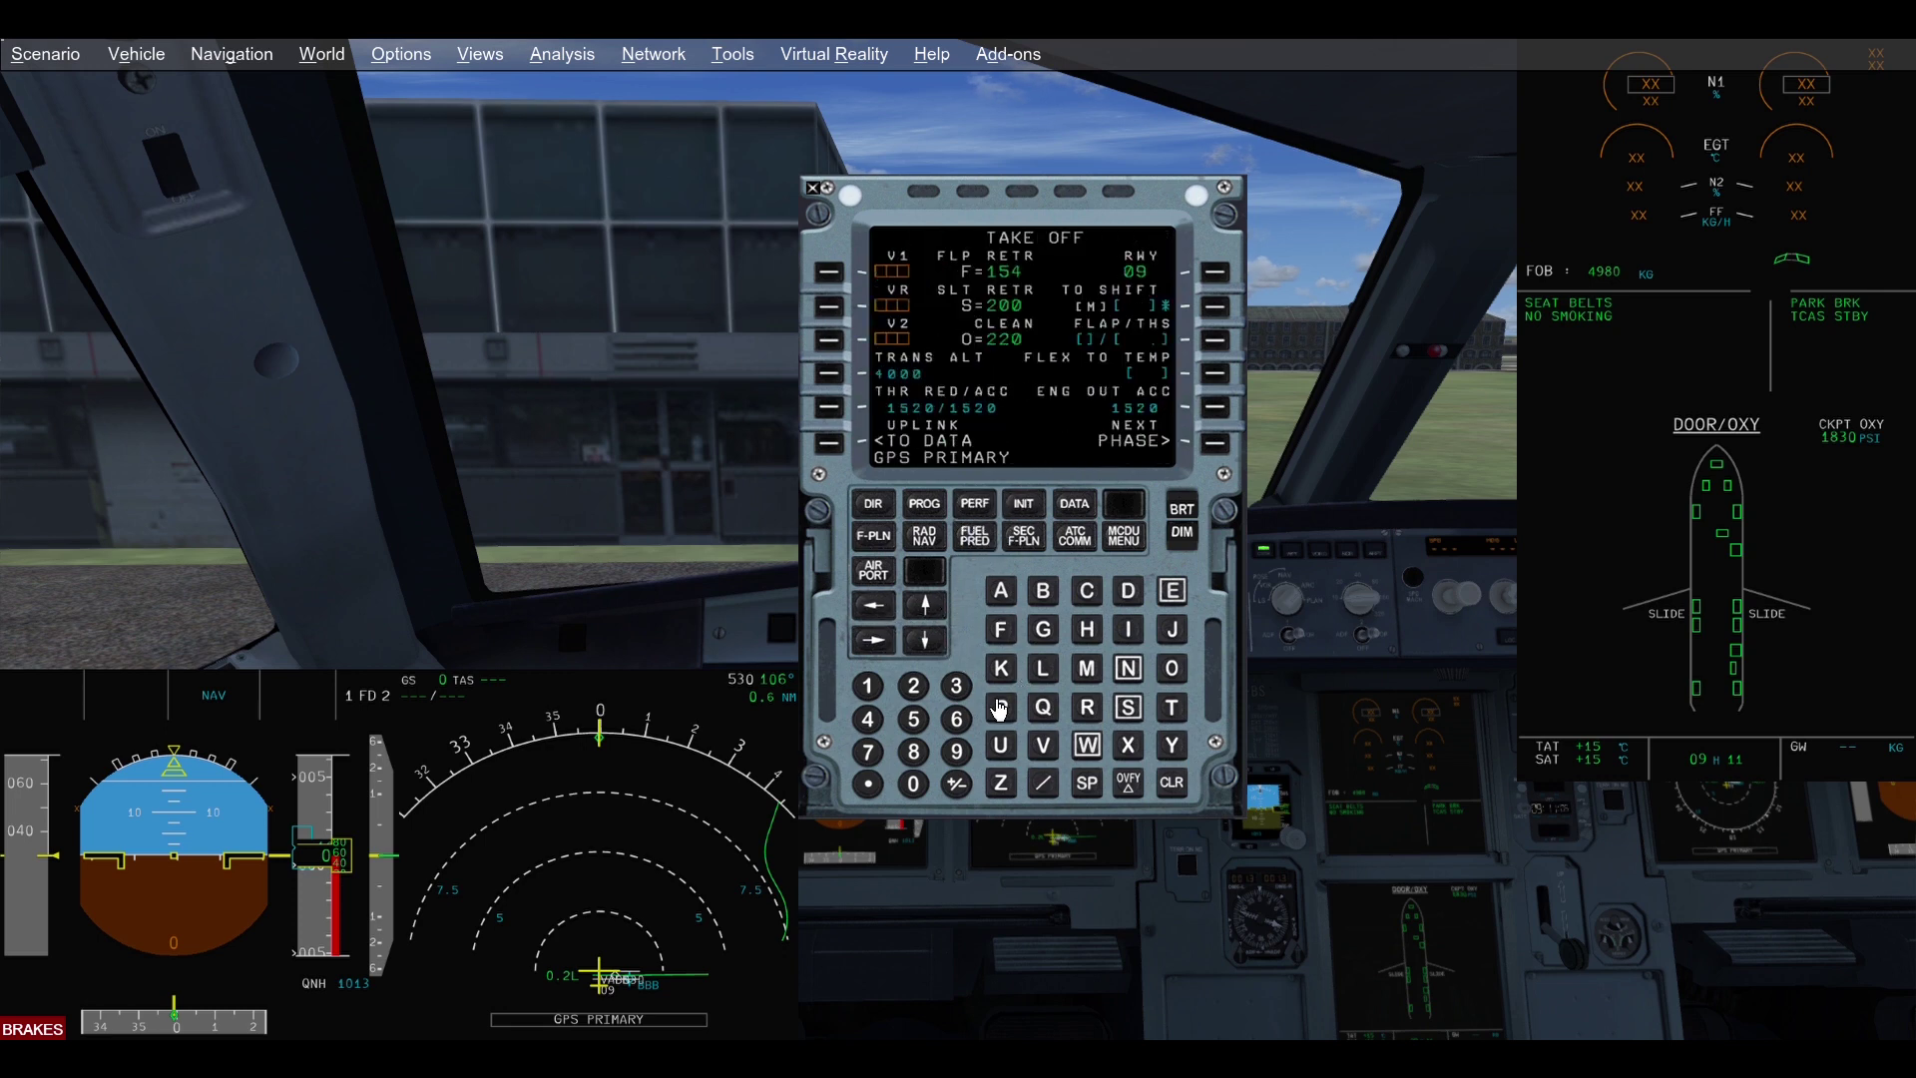
{"action": "left_click", "coordinate": [956, 718]}
{"action": "left_click", "coordinate": [867, 686]}
{"action": "left_click", "coordinate": [1214, 376]}
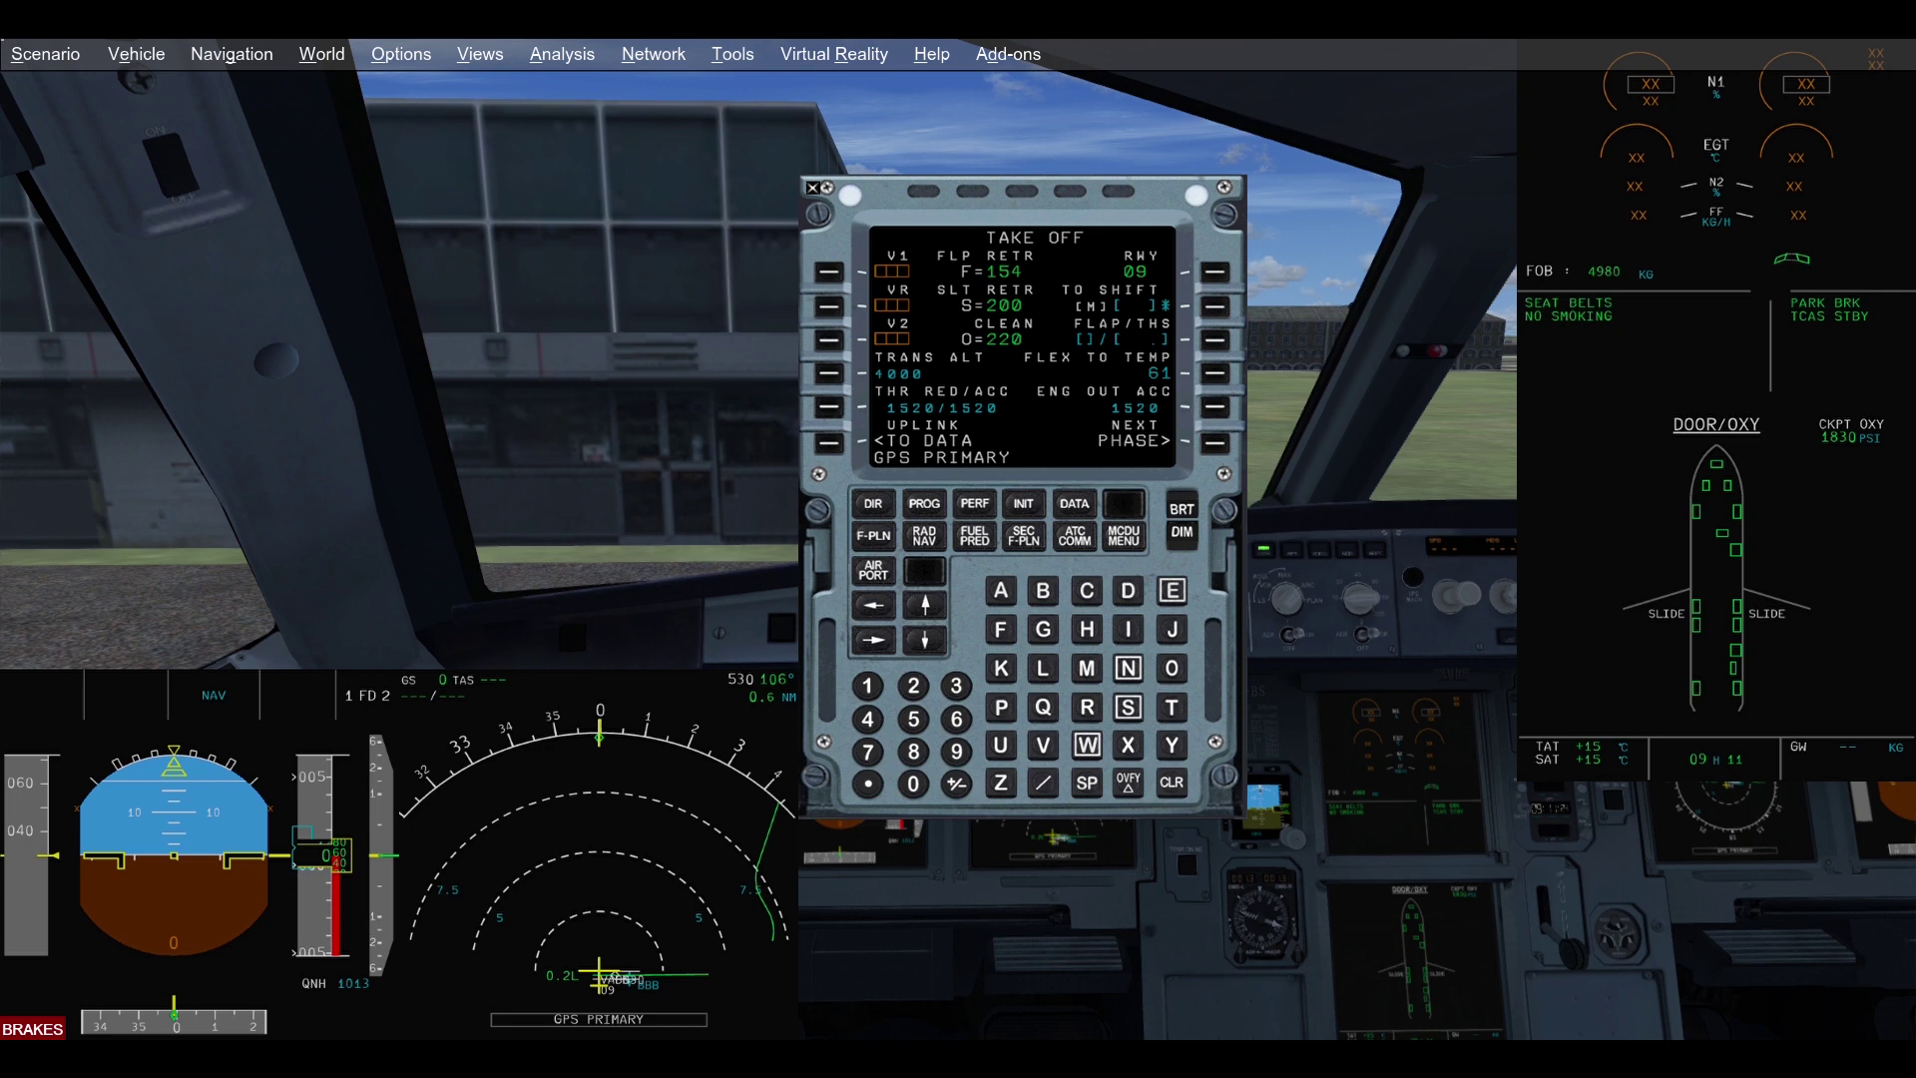
{"action": "left_click", "coordinate": [916, 687]}
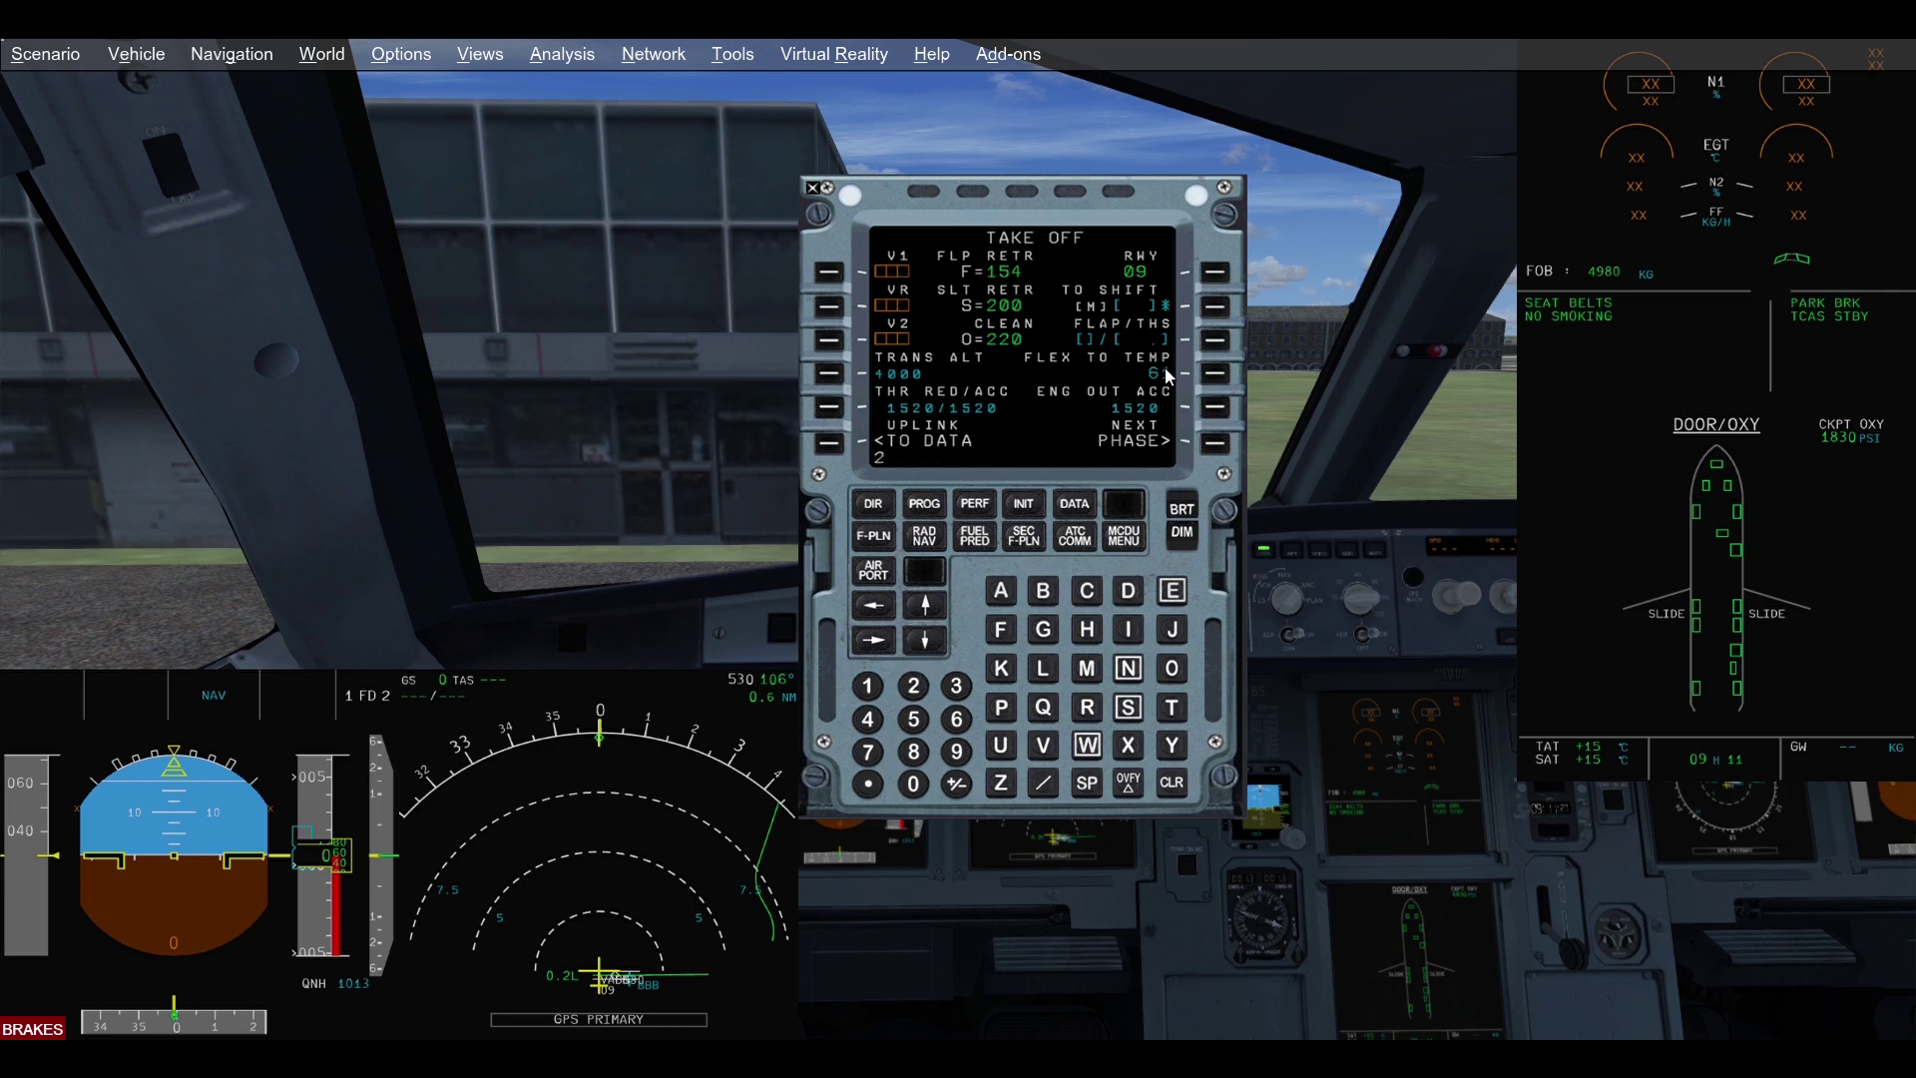
{"action": "left_click", "coordinate": [1225, 344]}
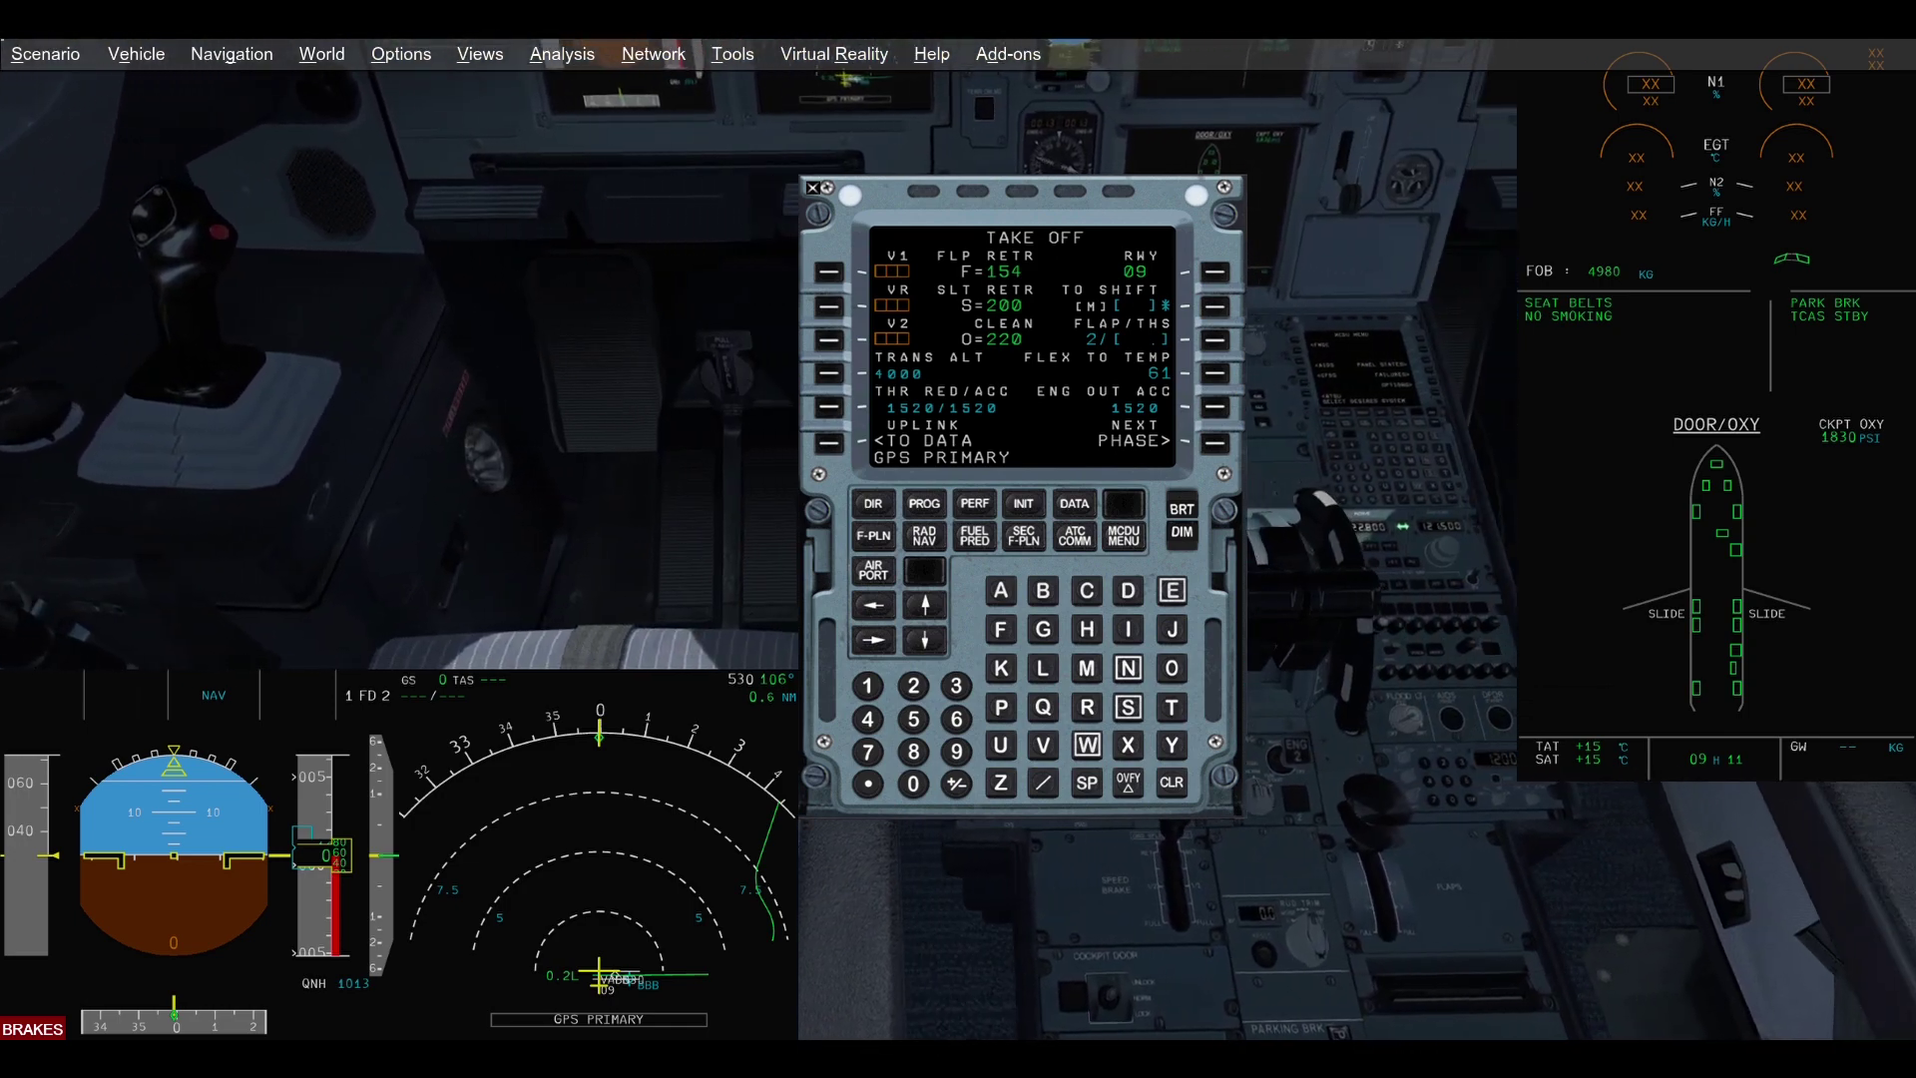
Move the MCDU to the top-left, recheck payload 64.5/27.2, and return to the INIT page
{"action": "left_click_drag", "start_coordinate": [1051, 216], "coordinate": [220, 76]}
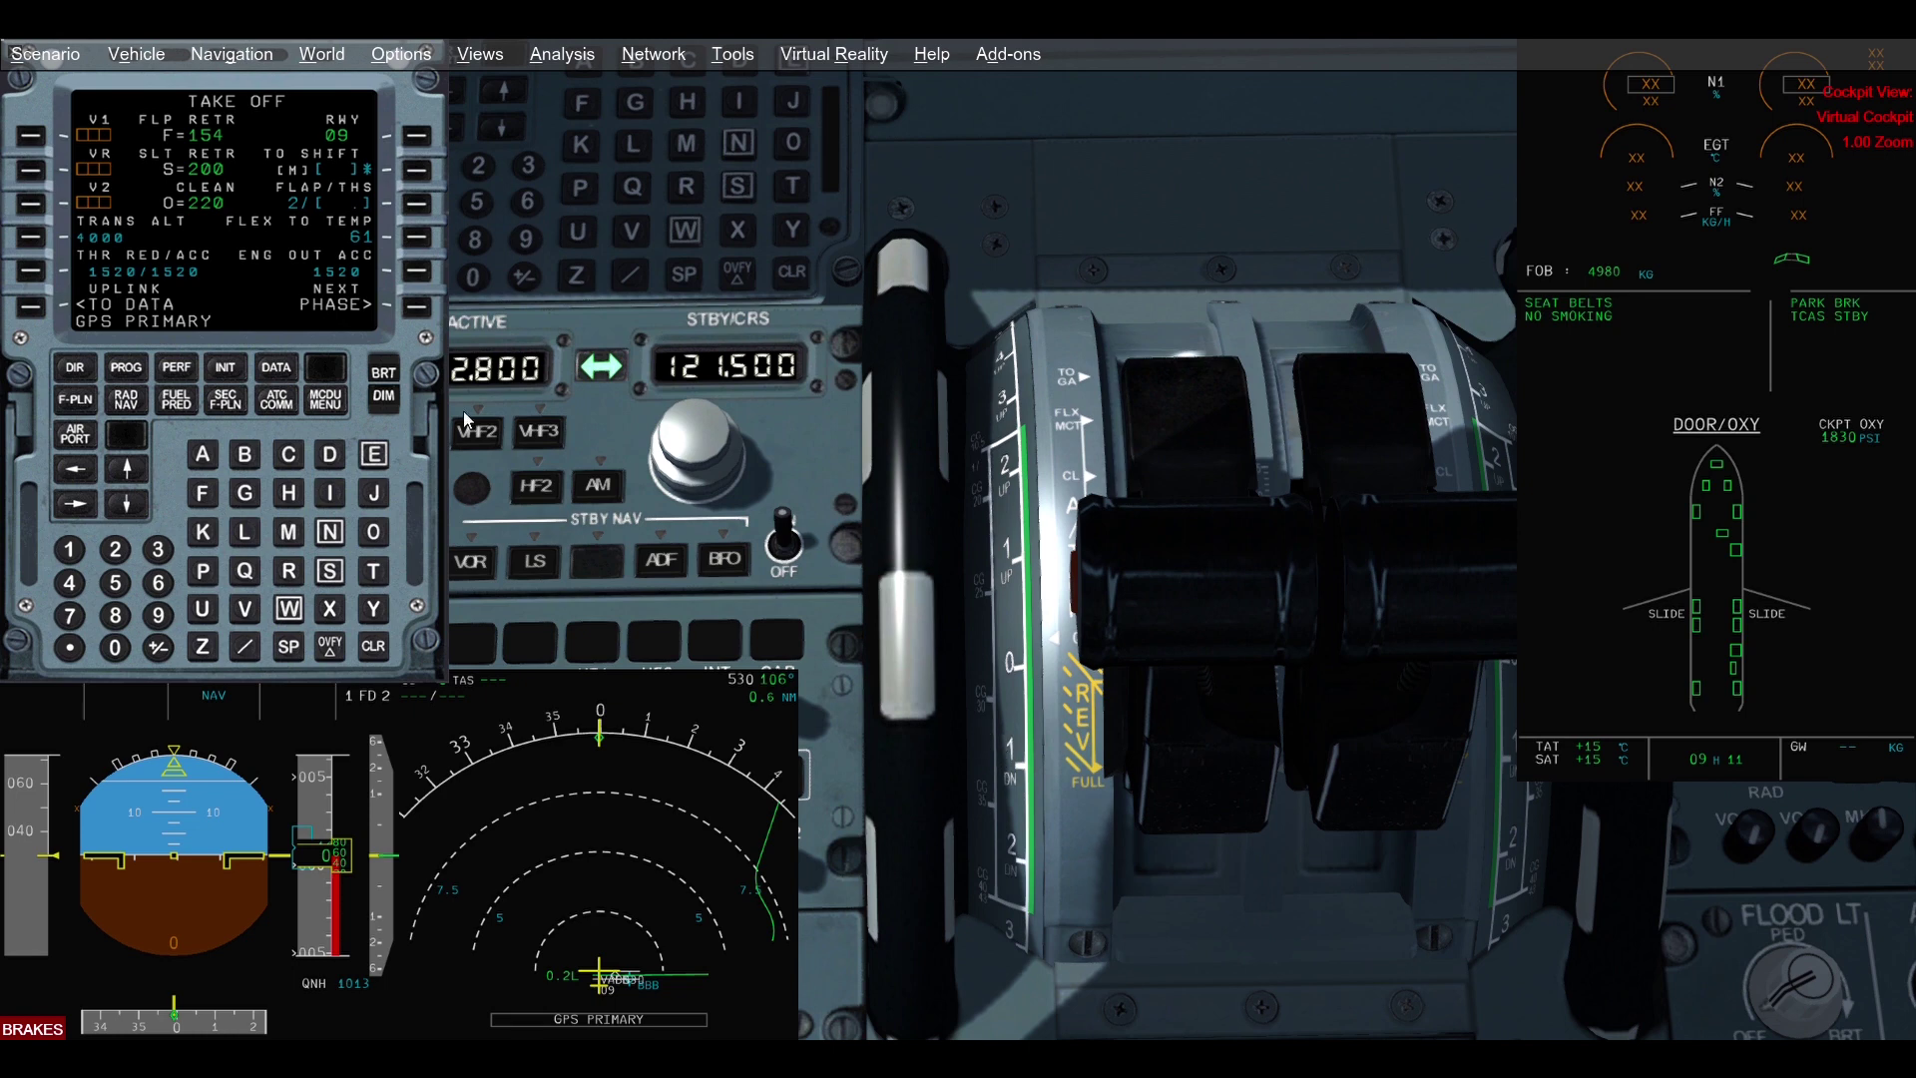
{"action": "left_click", "coordinate": [334, 403]}
{"action": "left_click", "coordinate": [424, 272]}
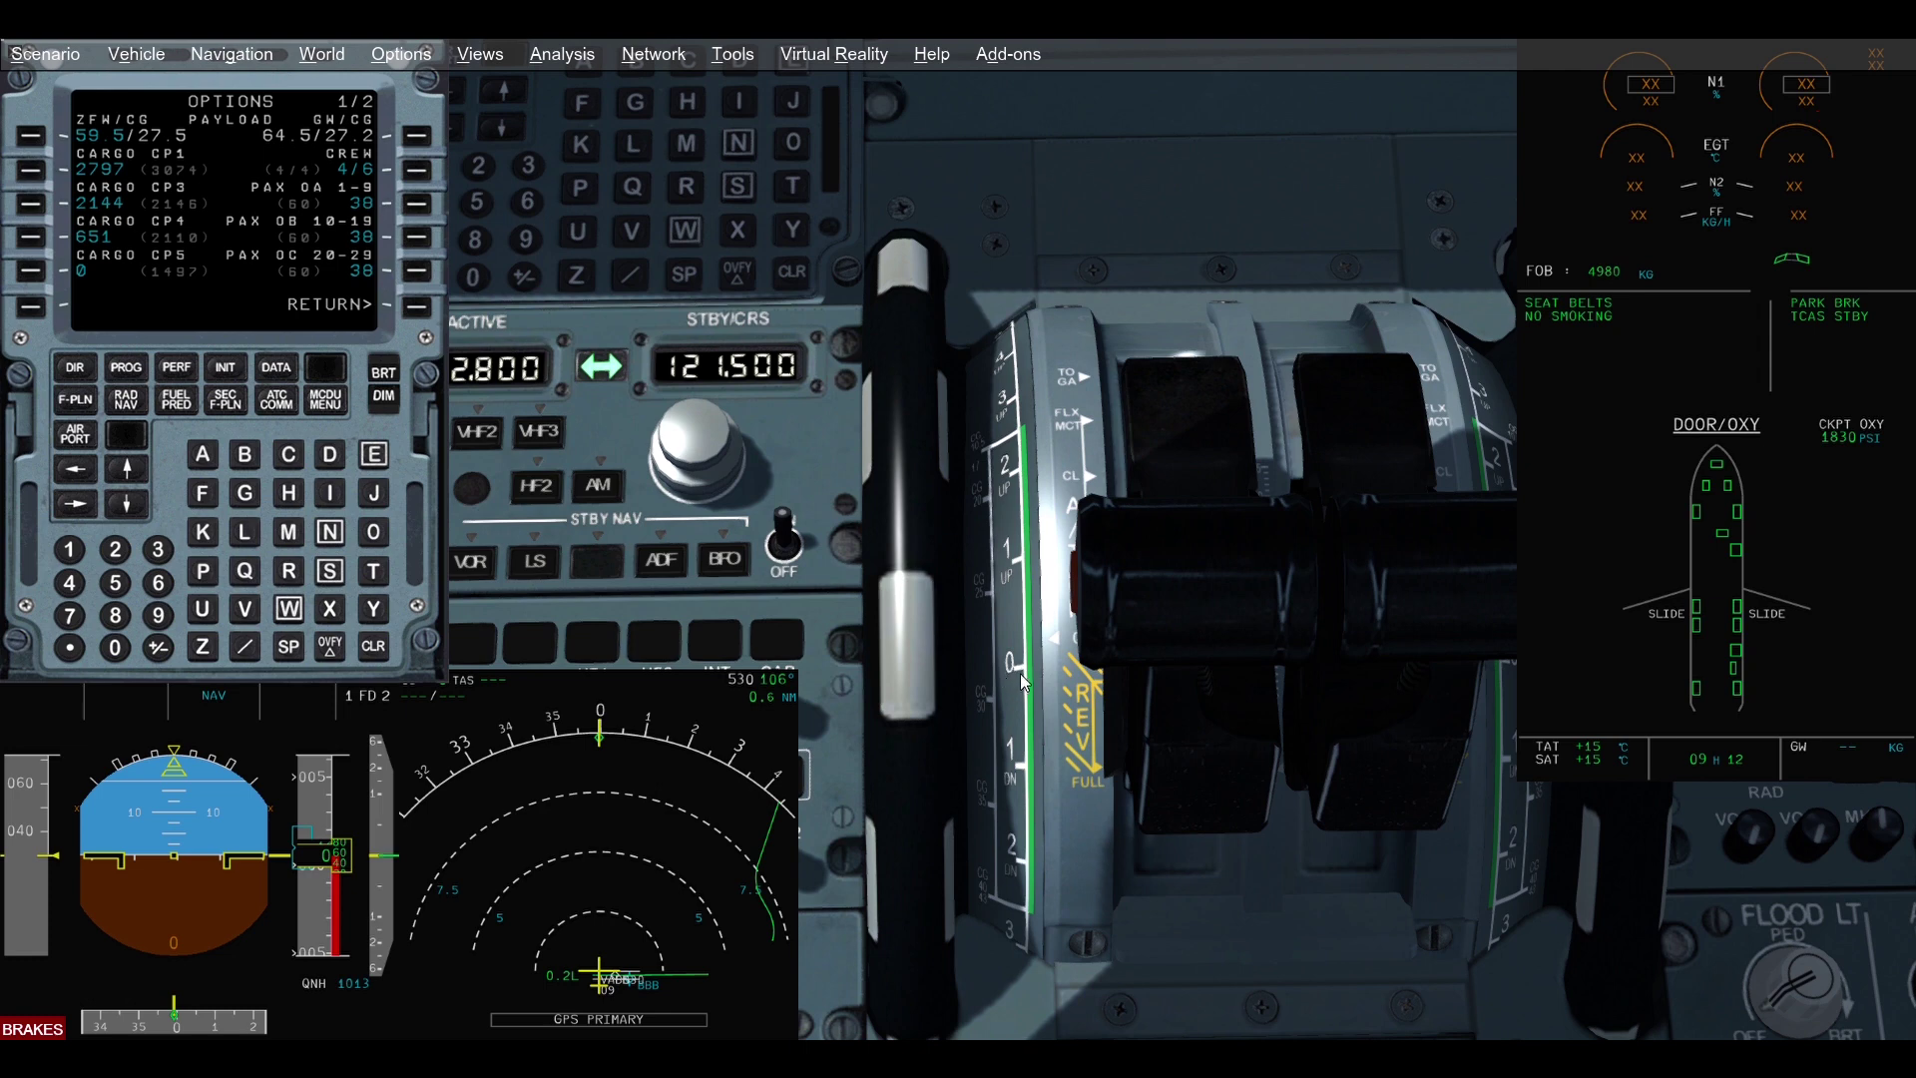
{"action": "left_click", "coordinate": [238, 367]}
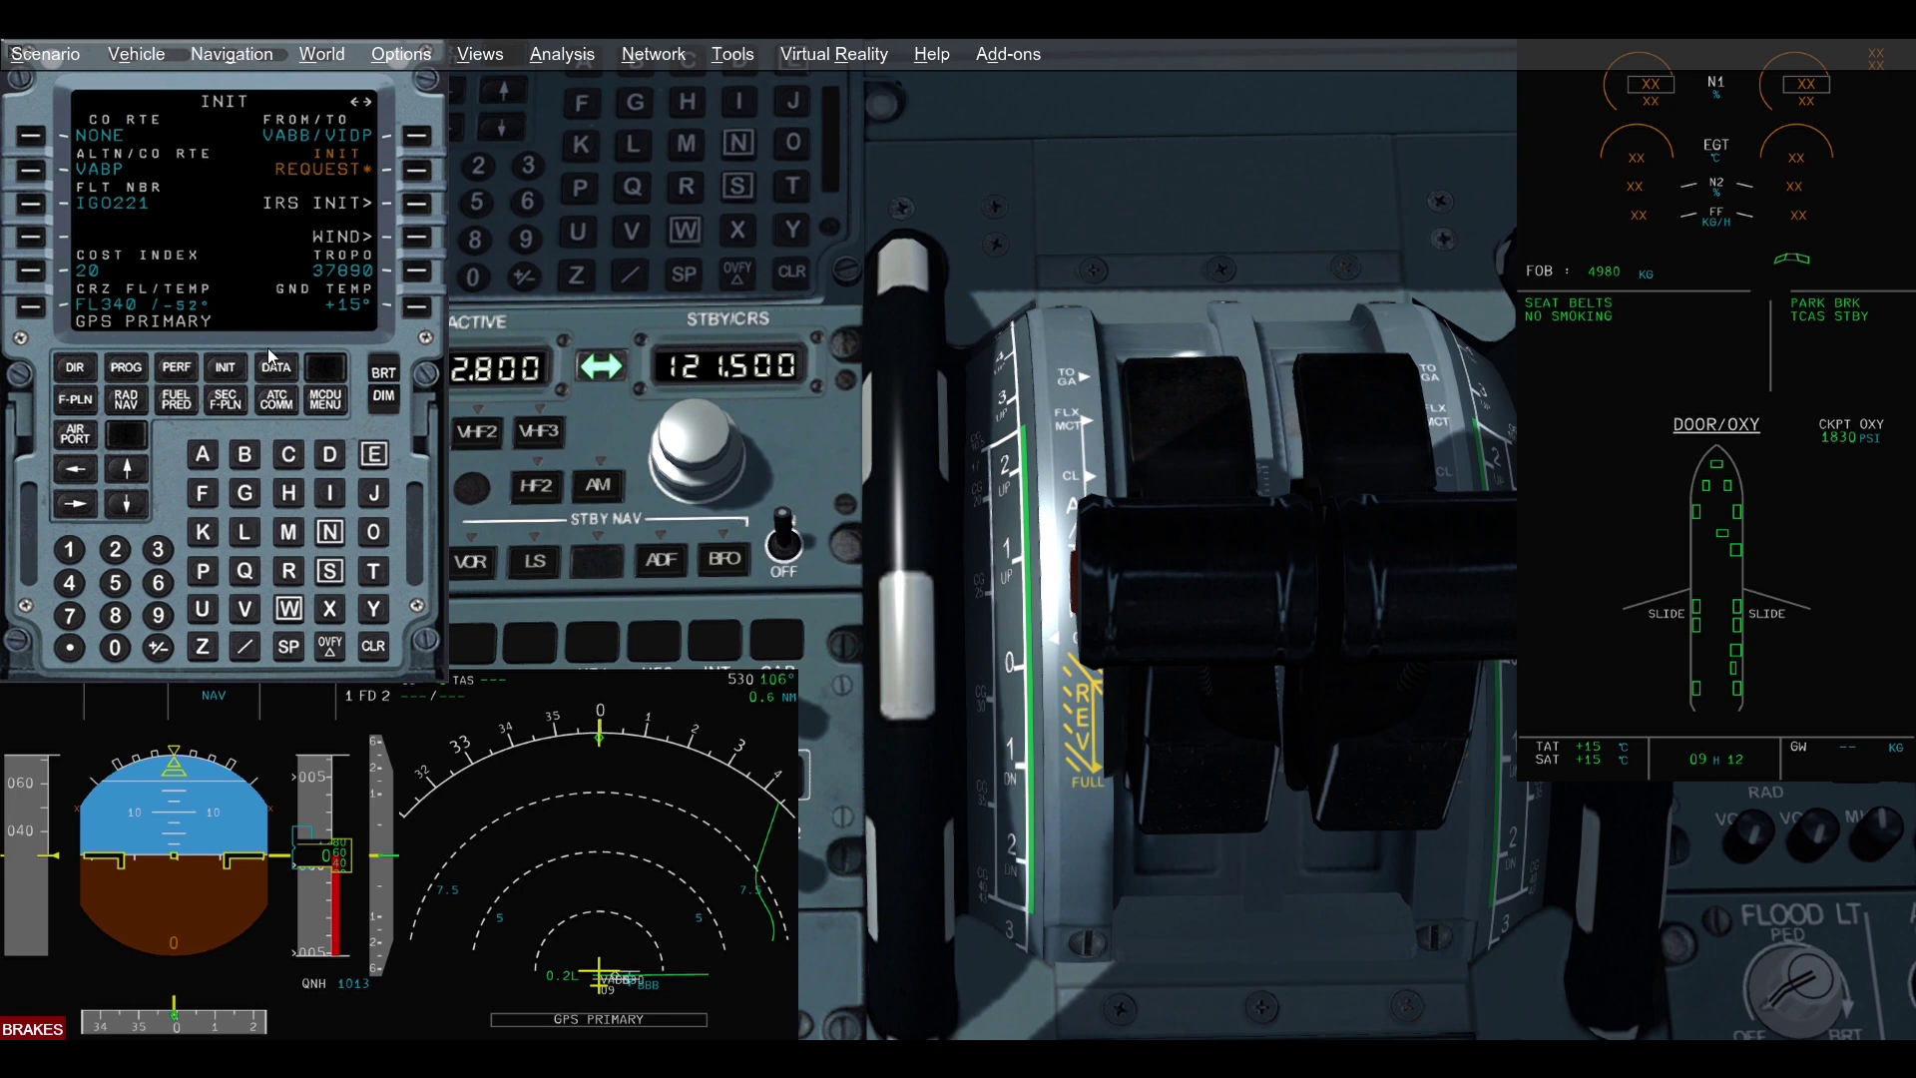
On the TAKE OFF page, set FLAP/THS to 2/UP0.0
{"action": "left_click", "coordinate": [175, 368]}
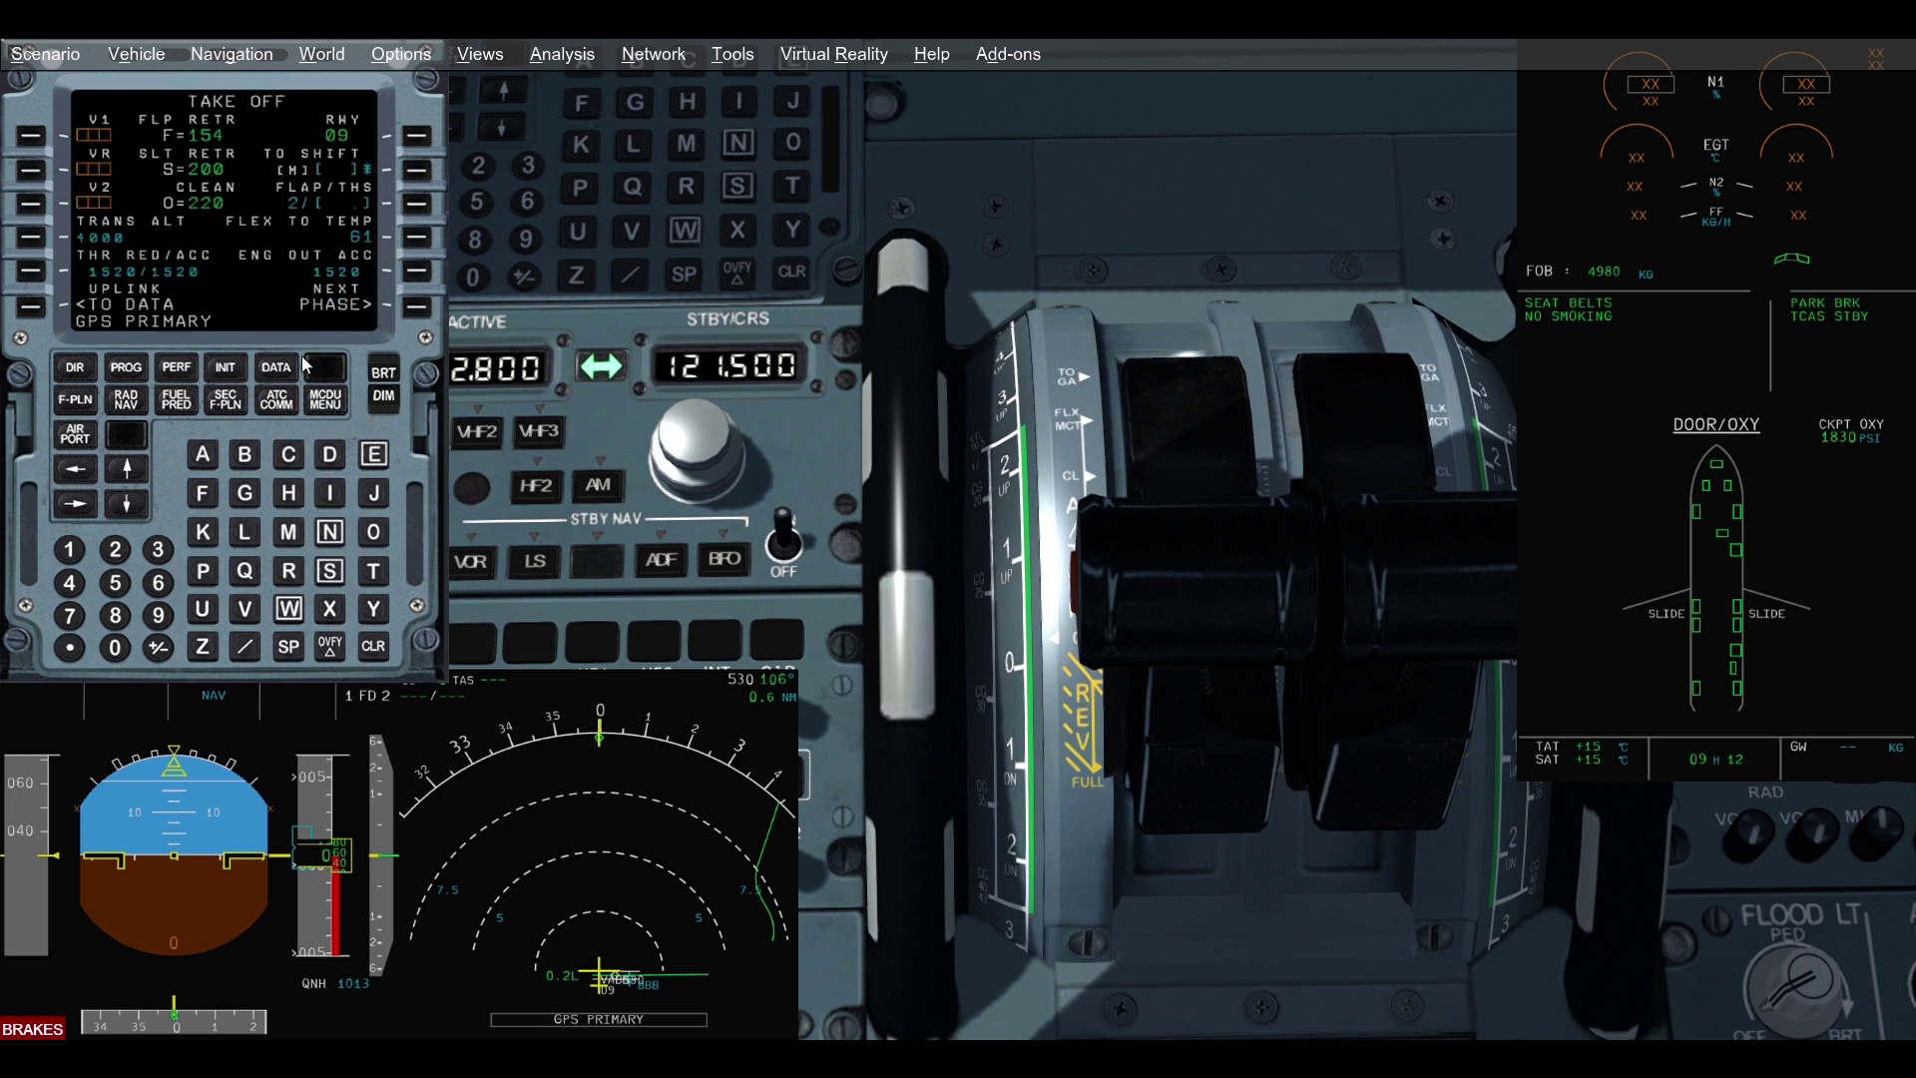
{"action": "left_click", "coordinate": [247, 654]}
{"action": "left_click", "coordinate": [121, 648]}
{"action": "left_click", "coordinate": [392, 650]}
{"action": "left_click", "coordinate": [204, 608]}
{"action": "left_click", "coordinate": [205, 573]}
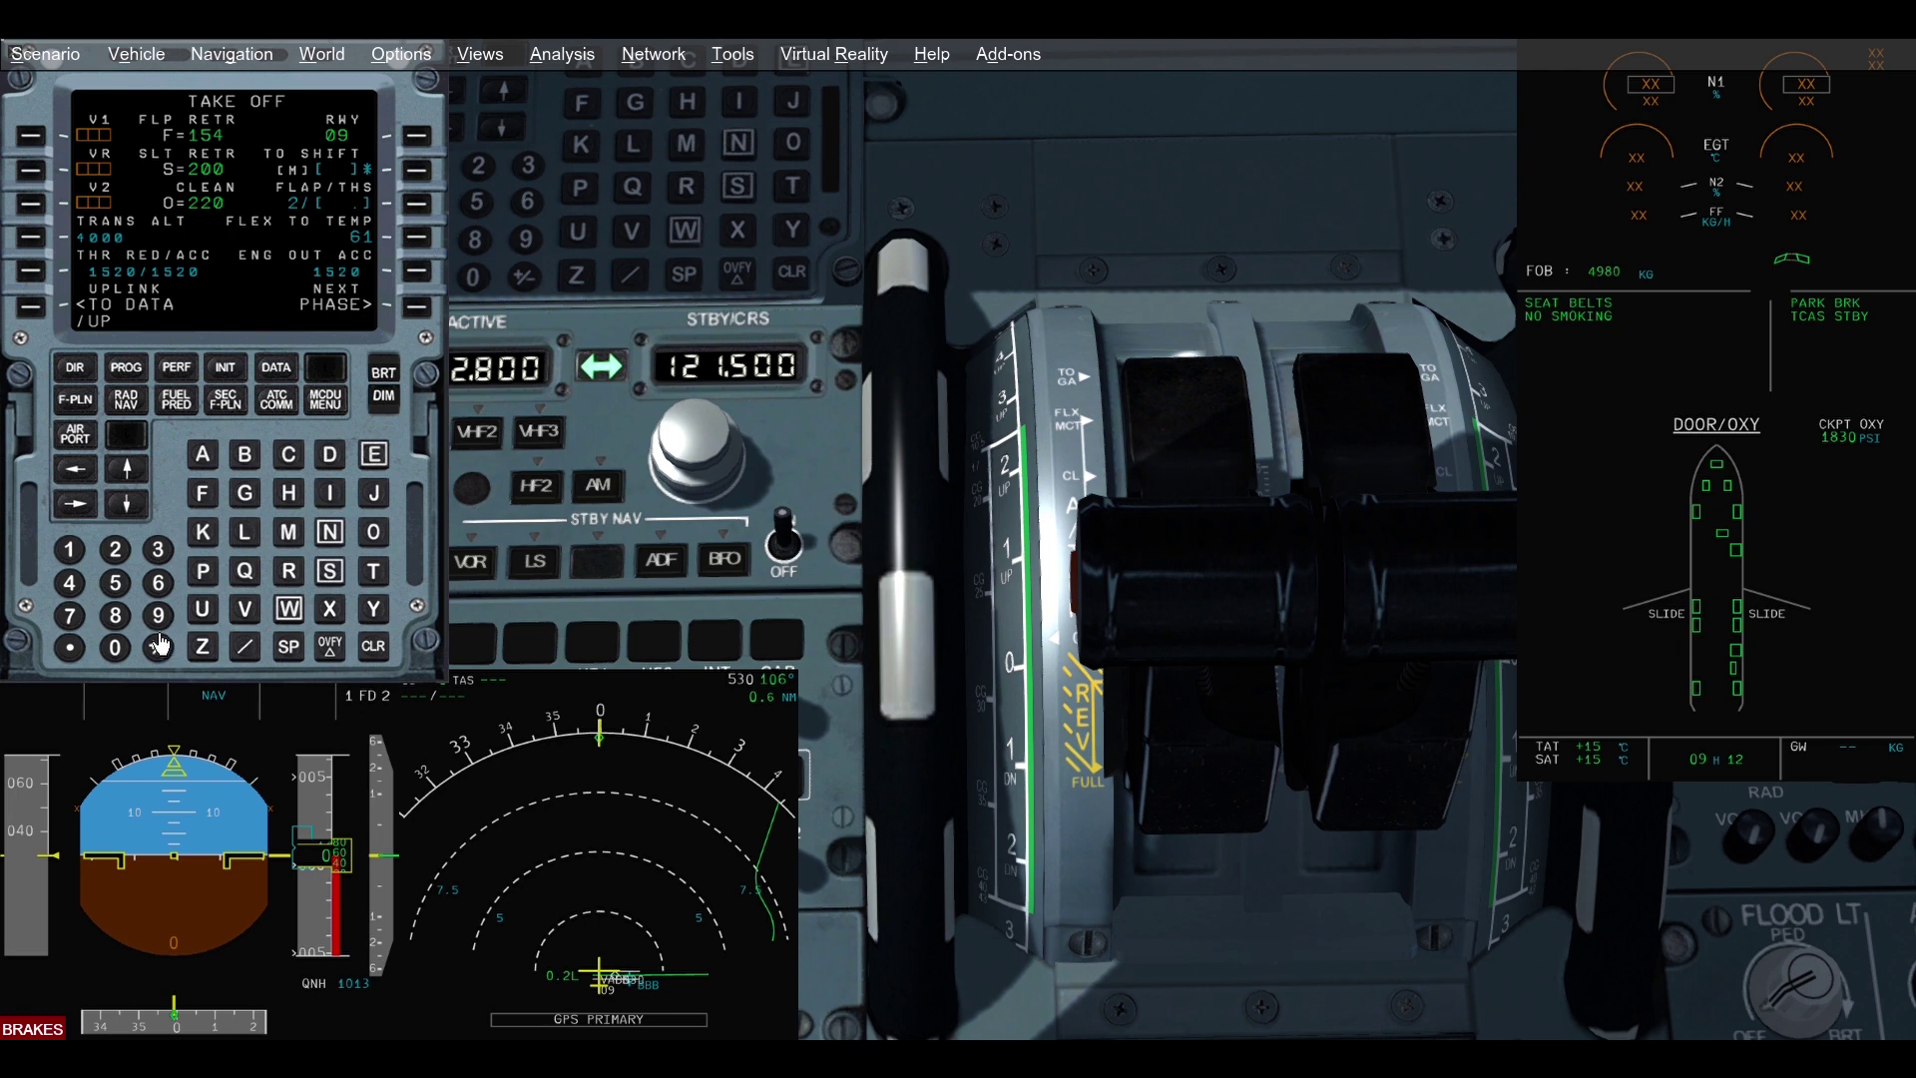
{"action": "left_click", "coordinate": [115, 649]}
{"action": "left_click", "coordinate": [417, 204]}
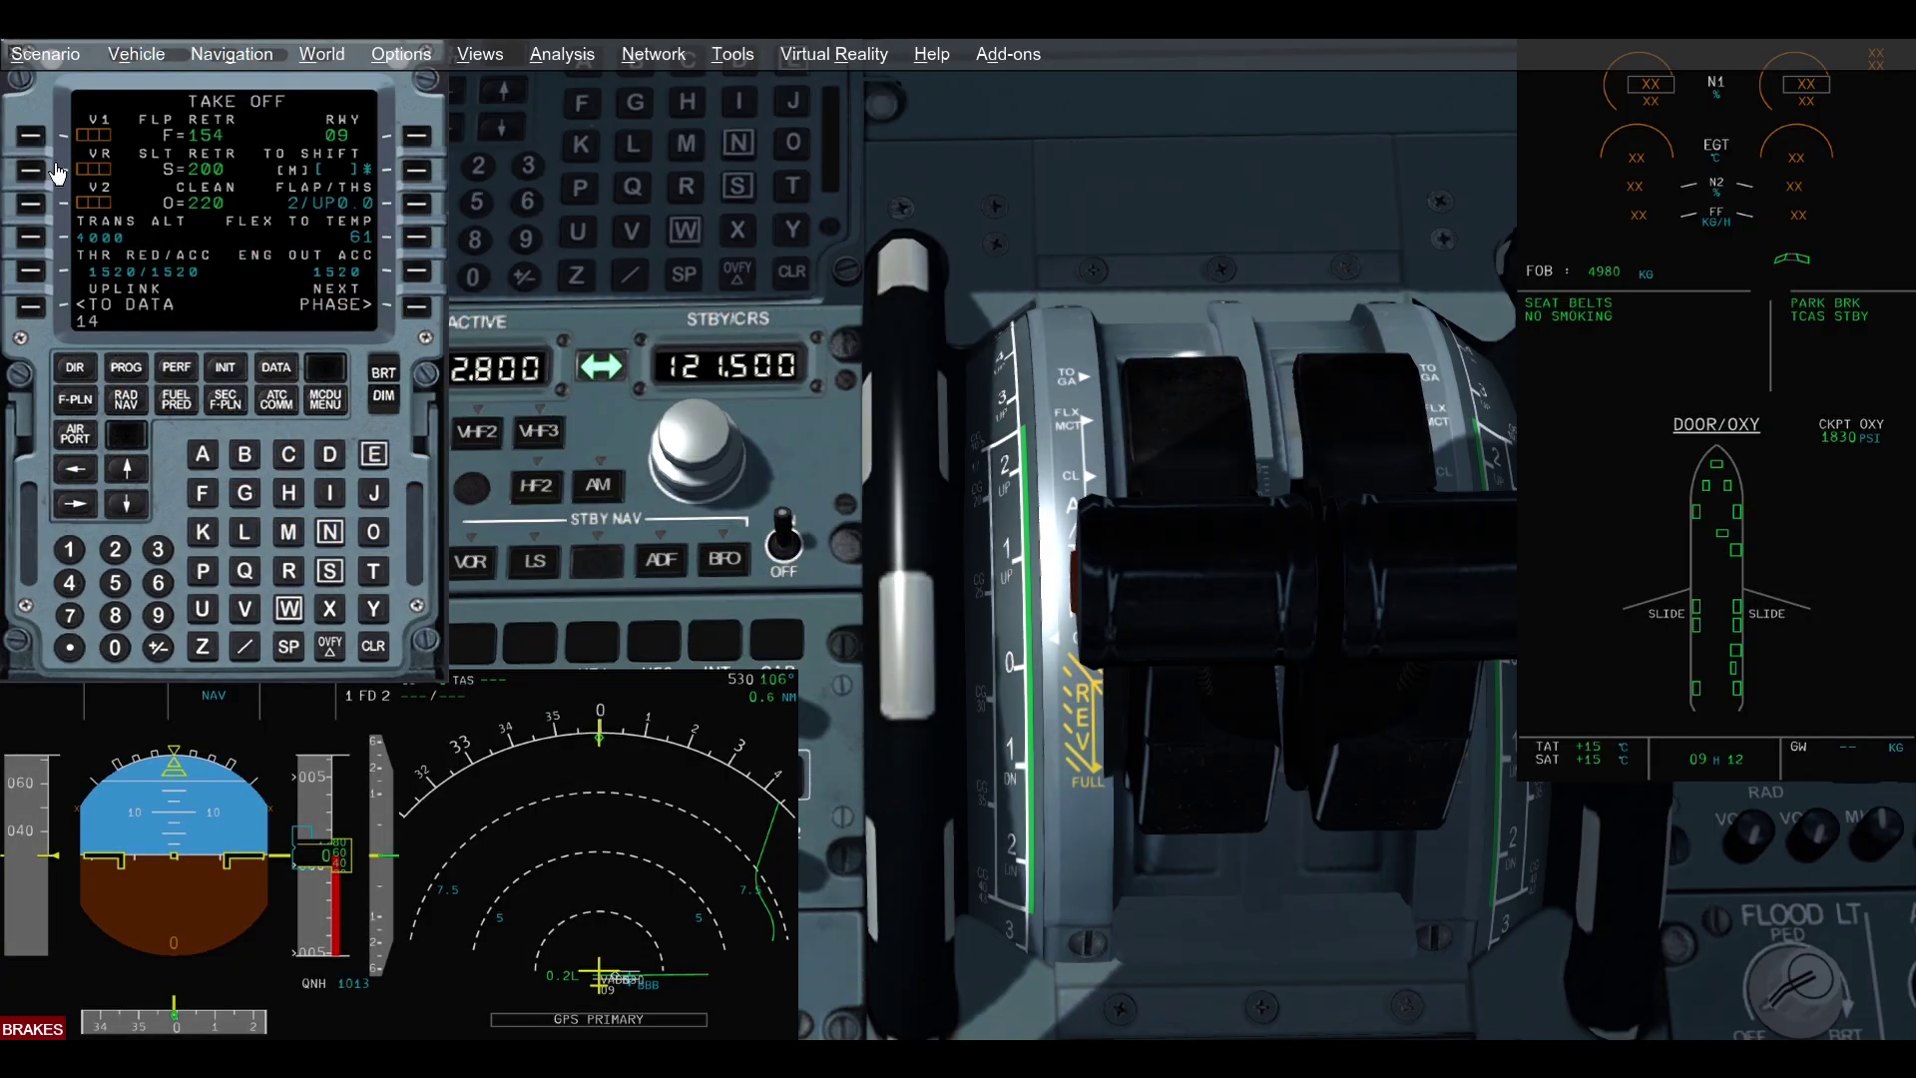
Enter V-speeds V1 147, VR 147 and V2 150
{"action": "left_click", "coordinate": [69, 616]}
{"action": "left_click", "coordinate": [30, 136]}
{"action": "left_click", "coordinate": [69, 550]}
{"action": "left_click", "coordinate": [69, 583]}
{"action": "left_click", "coordinate": [69, 616]}
{"action": "left_click", "coordinate": [30, 169]}
{"action": "left_click", "coordinate": [69, 550]}
{"action": "left_click", "coordinate": [115, 583]}
{"action": "left_click", "coordinate": [115, 647]}
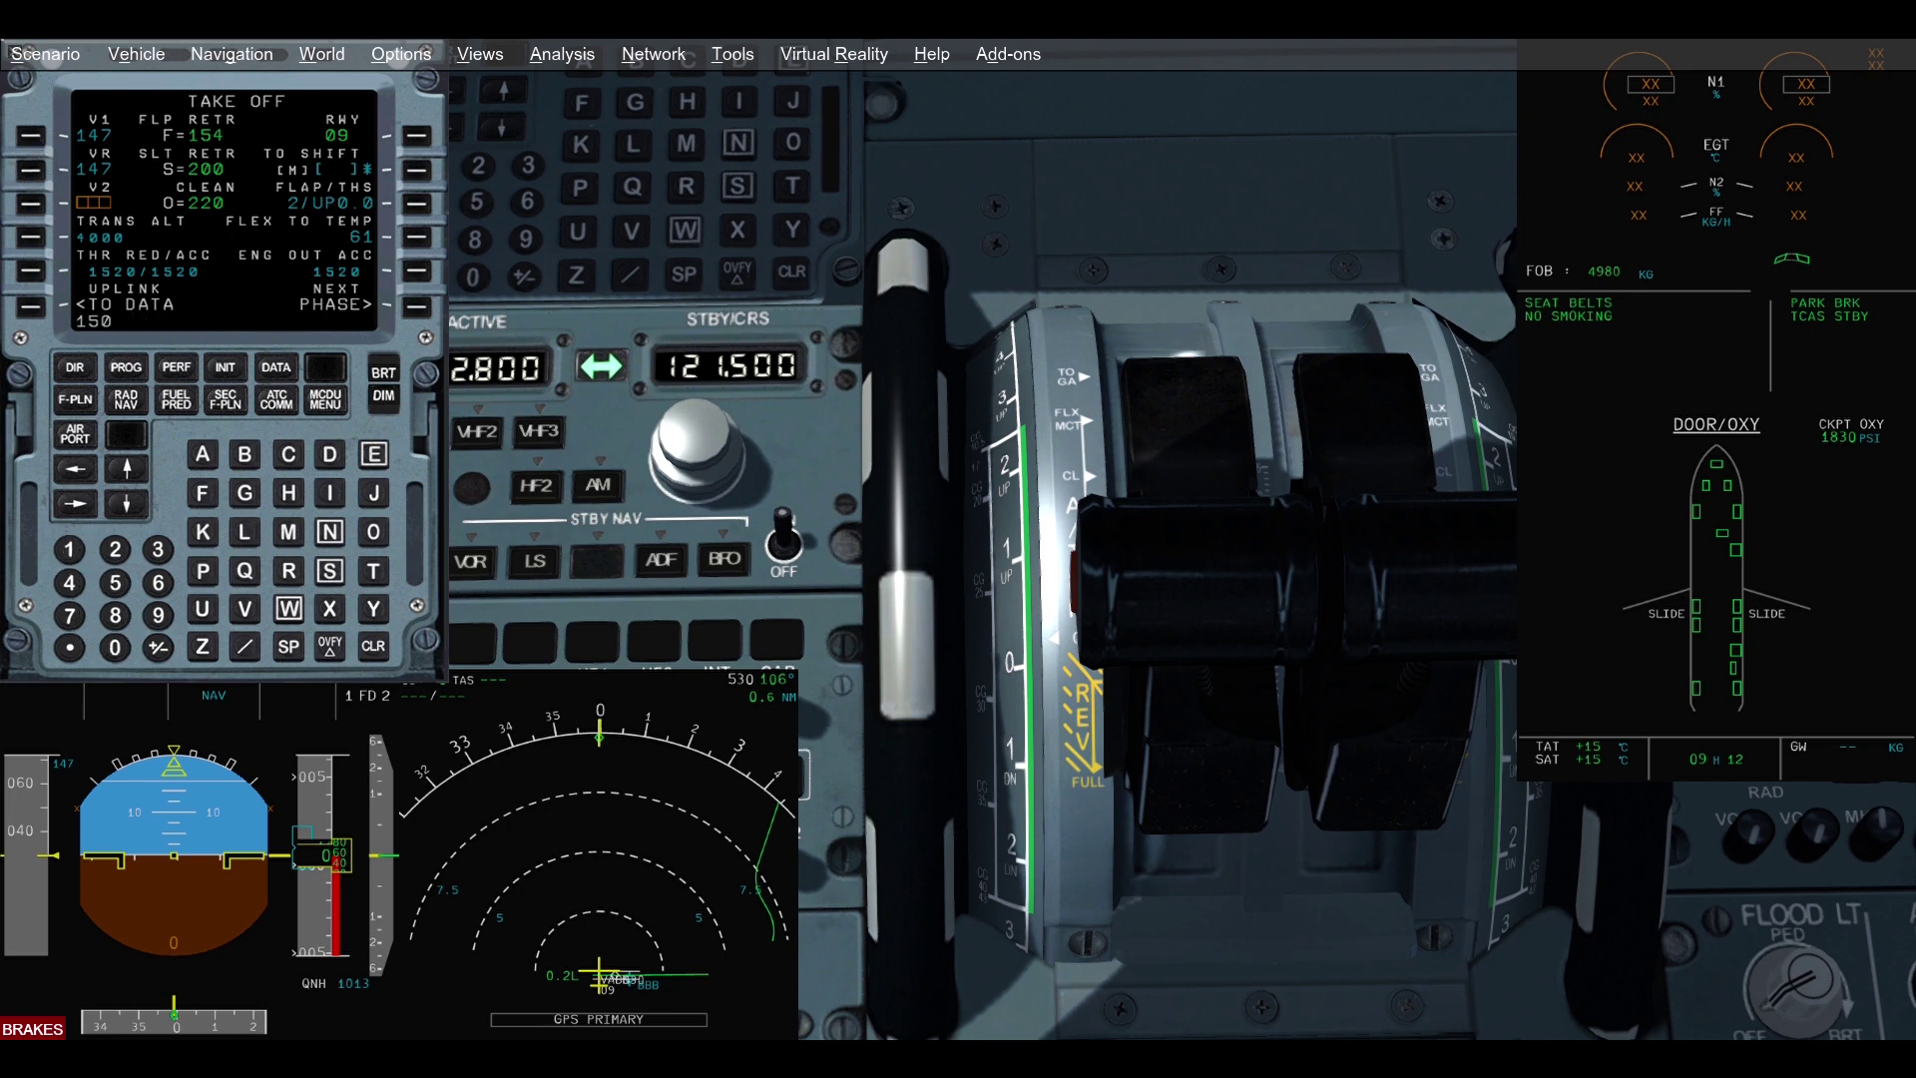
{"action": "left_click", "coordinate": [30, 204]}
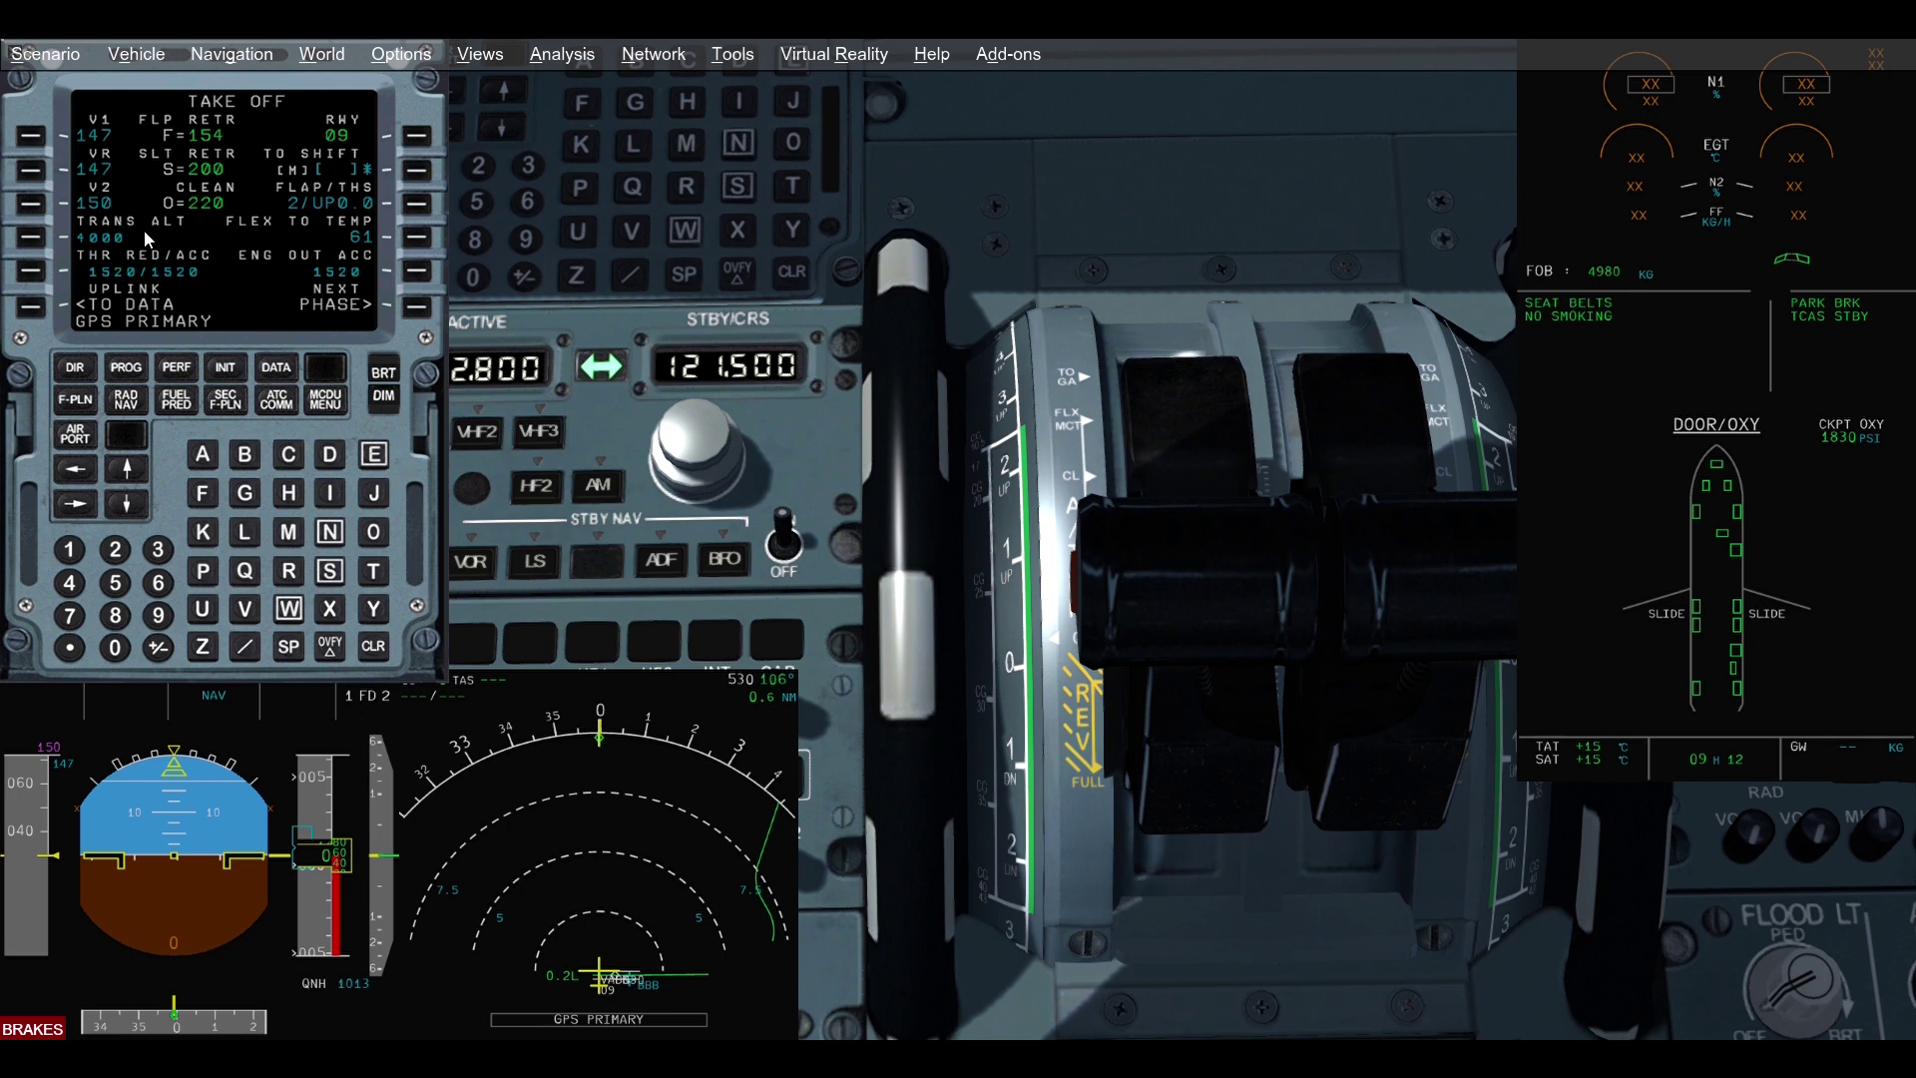
Change the transition altitude from 4000 to 5000
{"action": "left_click", "coordinate": [126, 589]}
{"action": "left_click", "coordinate": [117, 649]}
{"action": "left_click", "coordinate": [116, 648]}
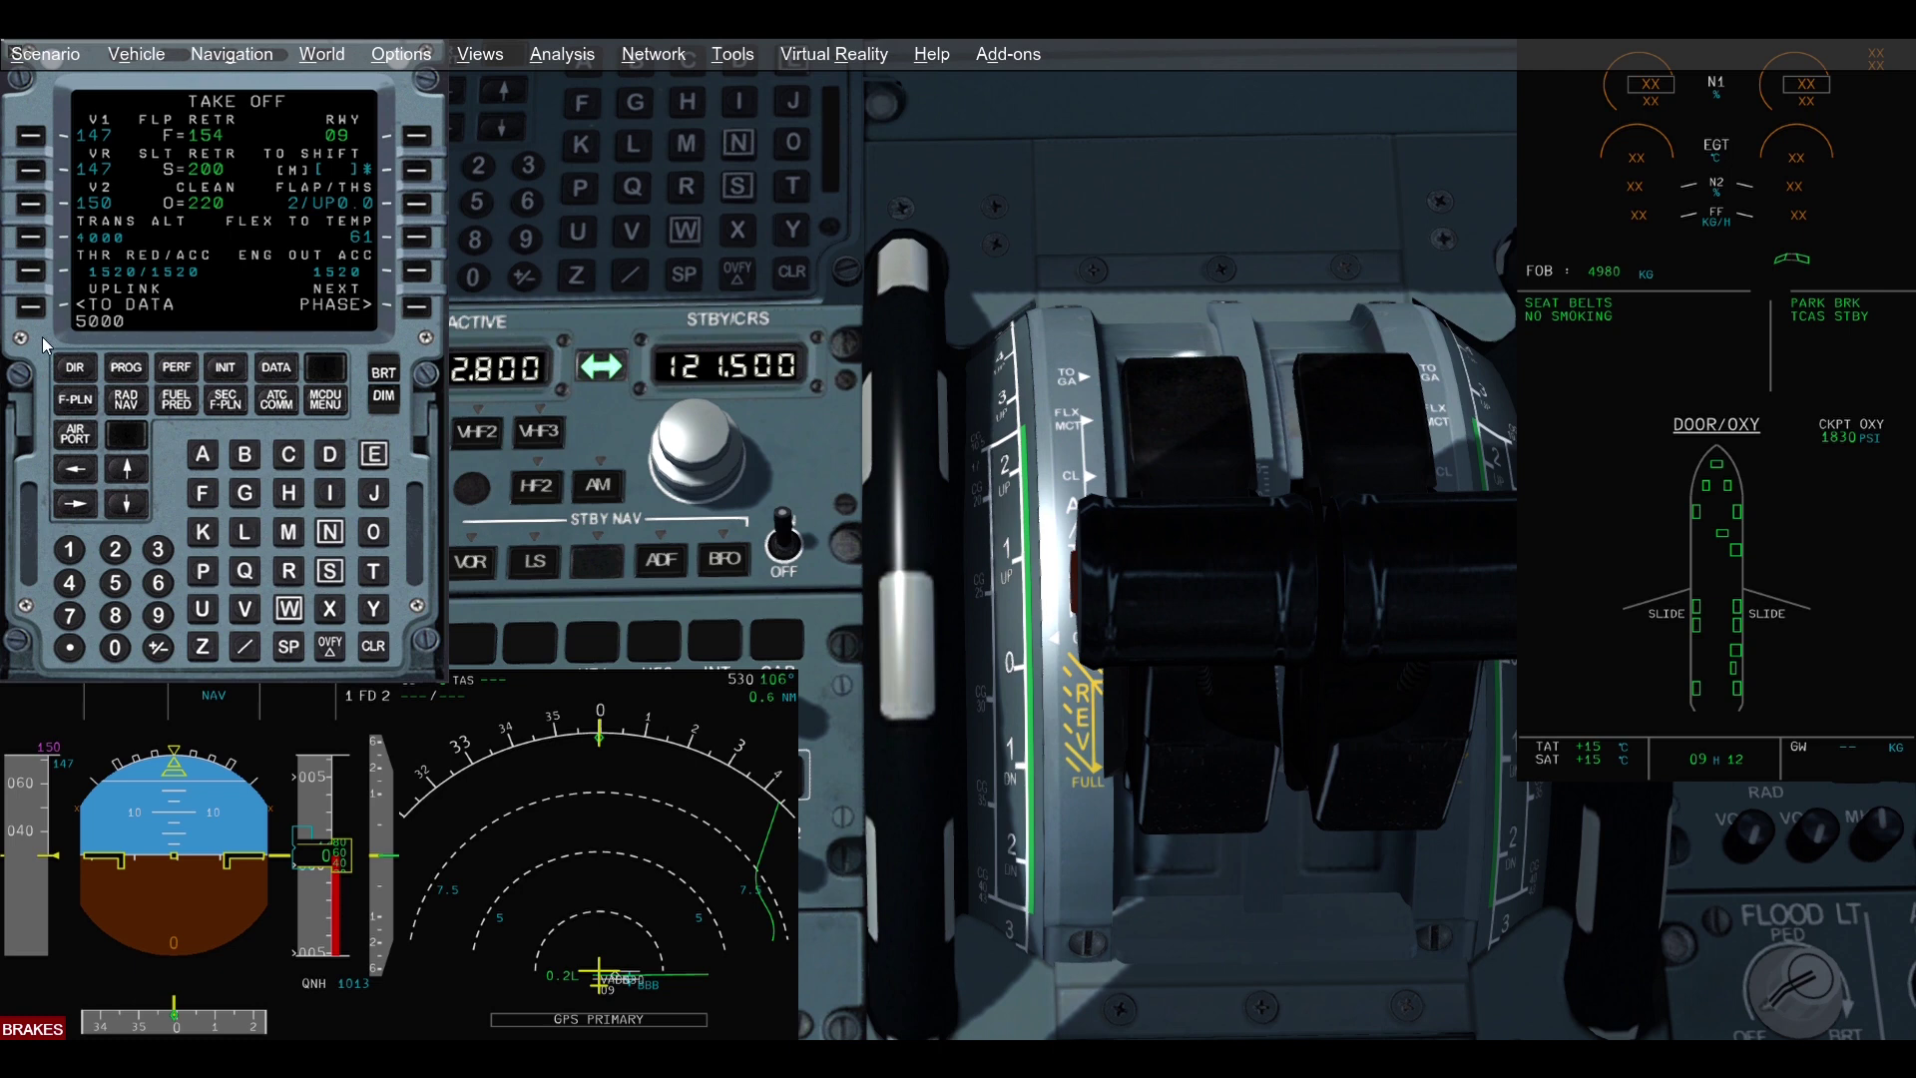
{"action": "left_click", "coordinate": [40, 252]}
Pass through DATA INDEX and A/C STATUS back to the VABB/VIDP INIT page
{"action": "left_click", "coordinate": [292, 377]}
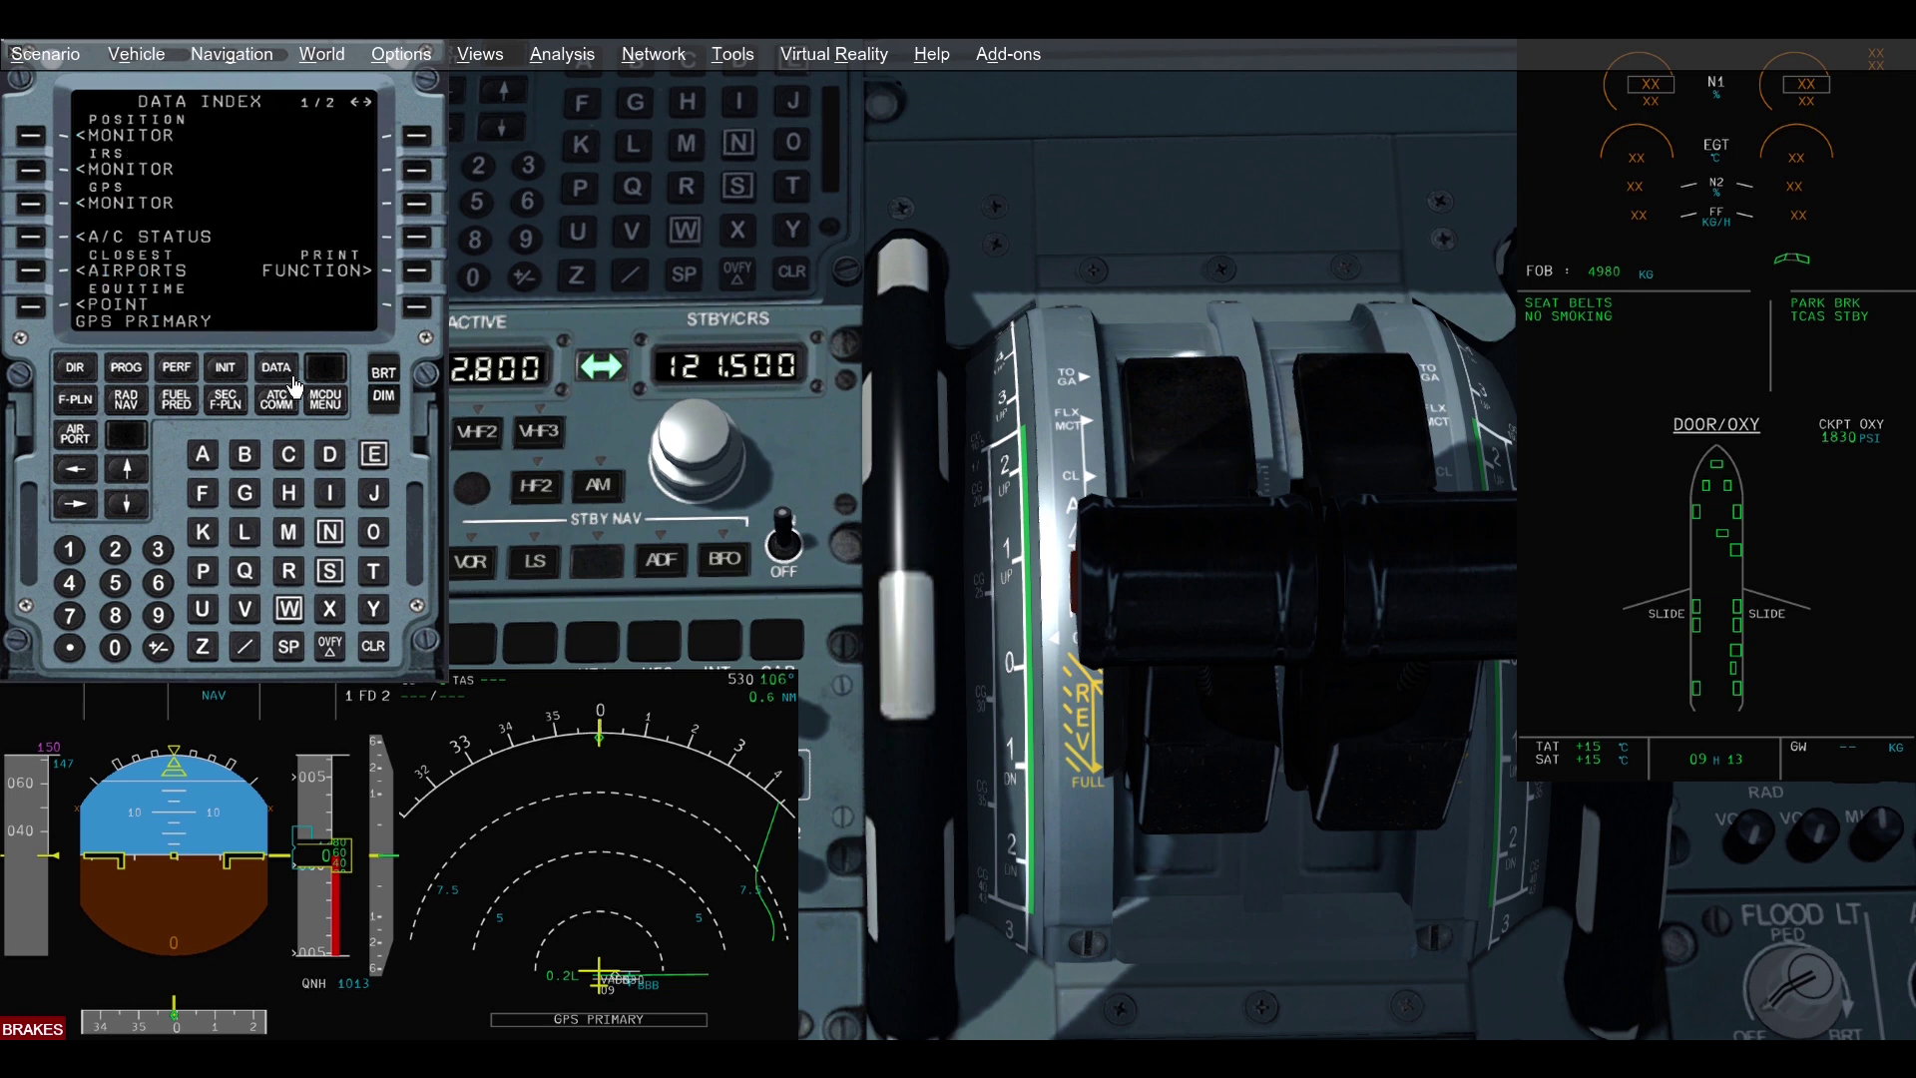
{"action": "left_click", "coordinate": [36, 241]}
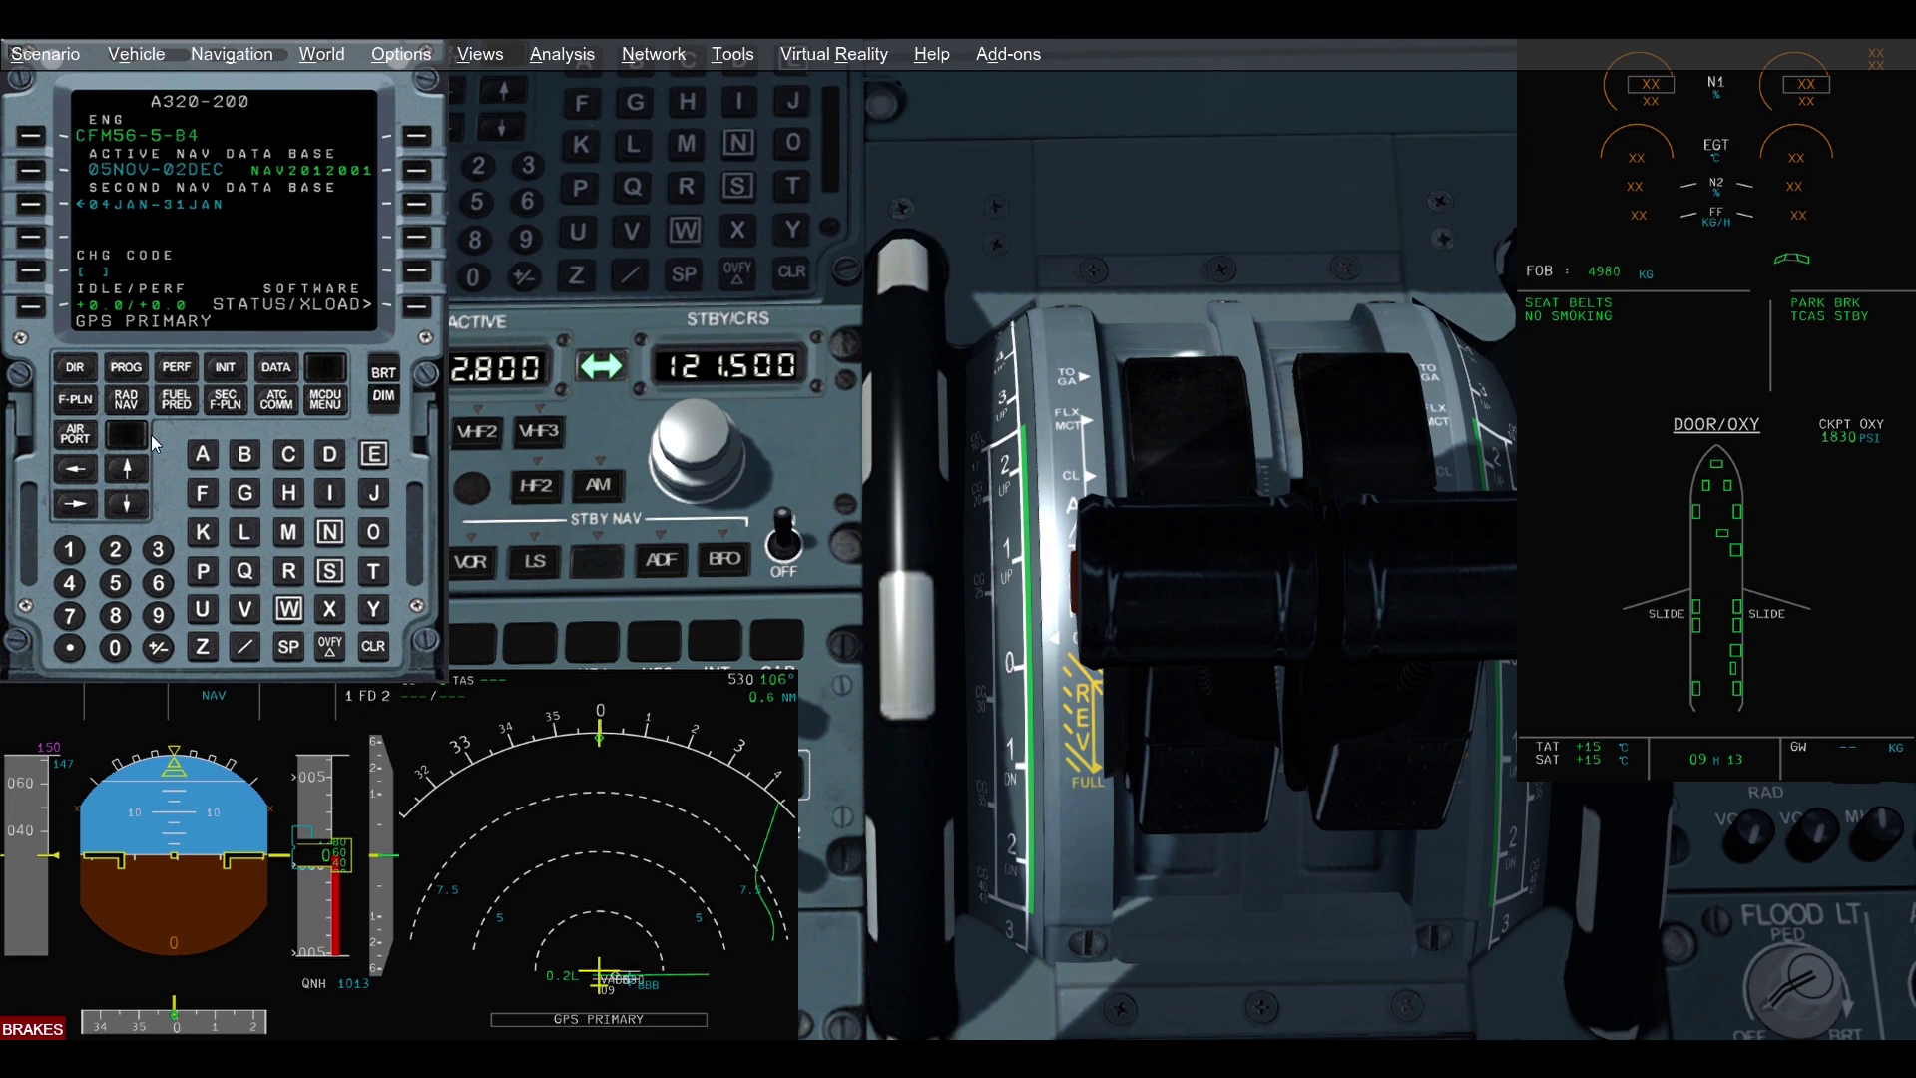
{"action": "left_click", "coordinate": [227, 369]}
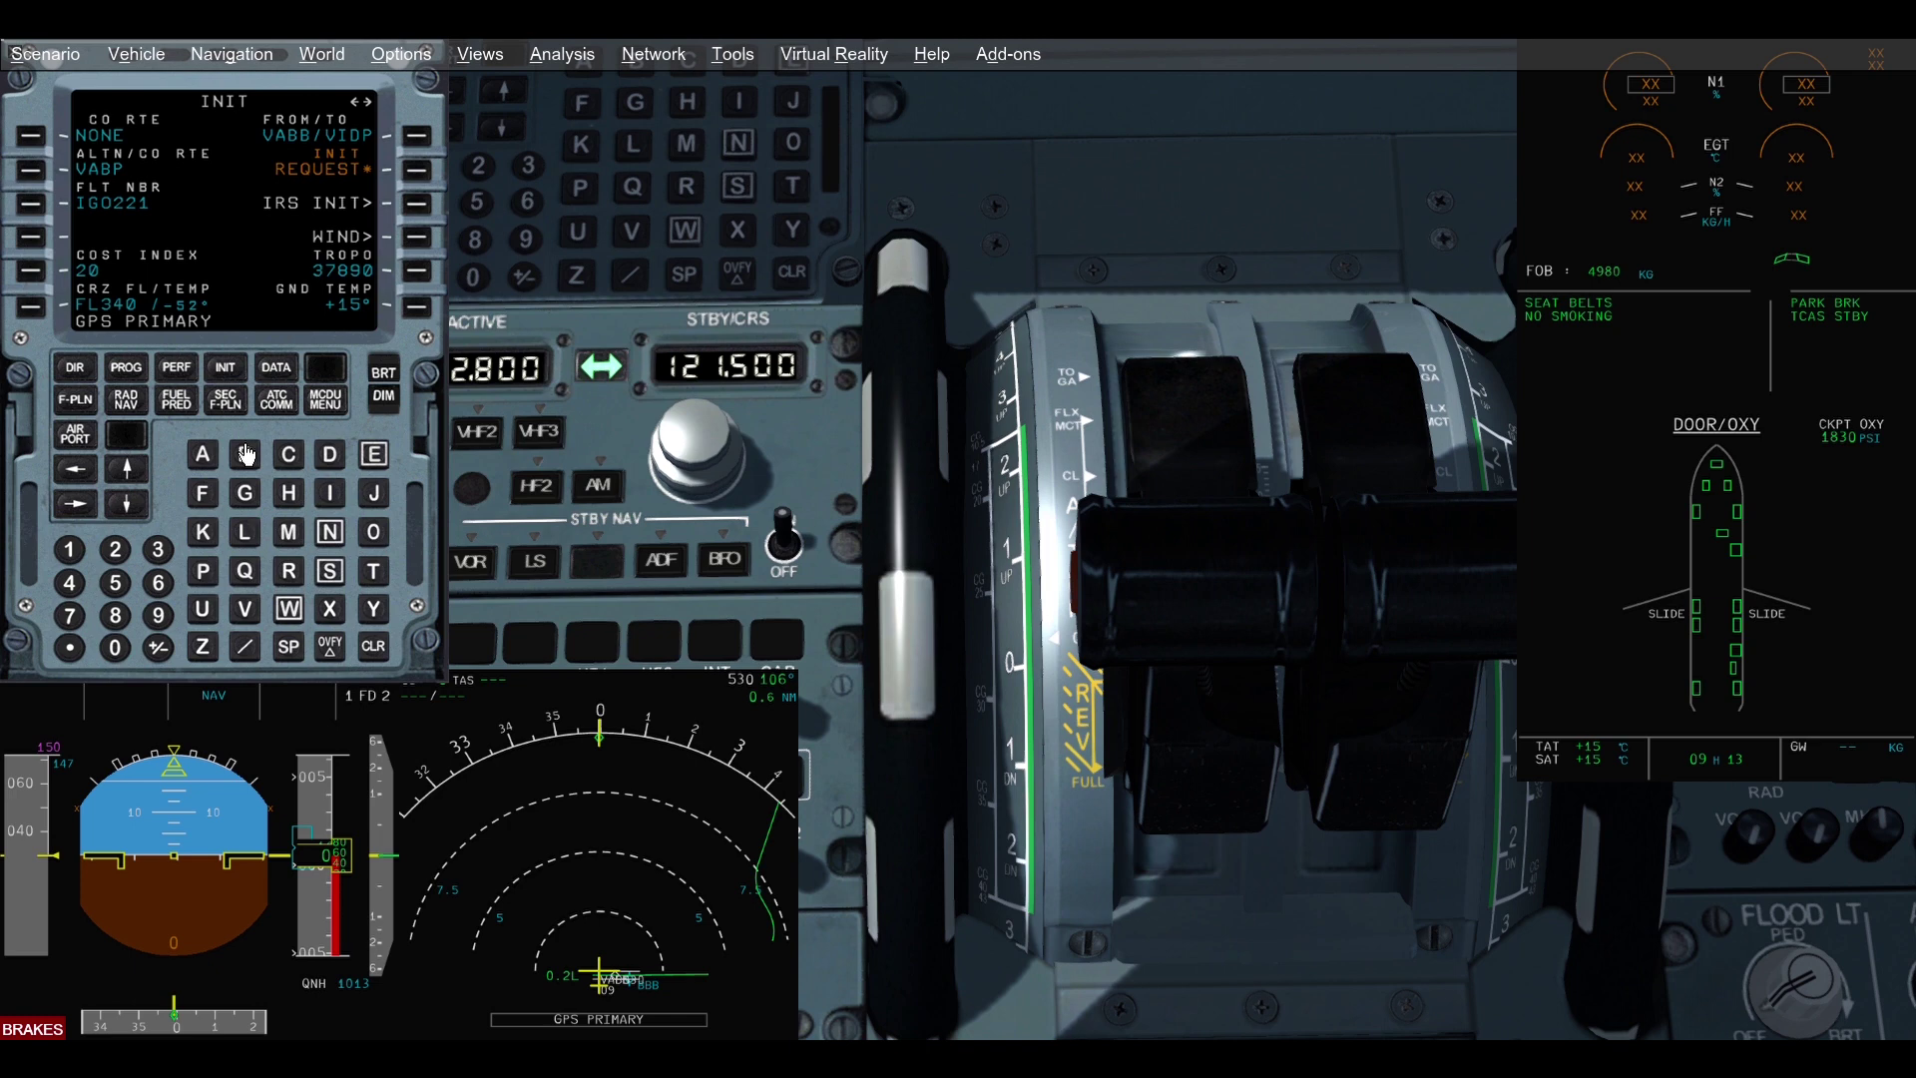
Scroll the flight plan down to its end at VIDP28, 671 NM, 0150
{"action": "left_click", "coordinate": [89, 411]}
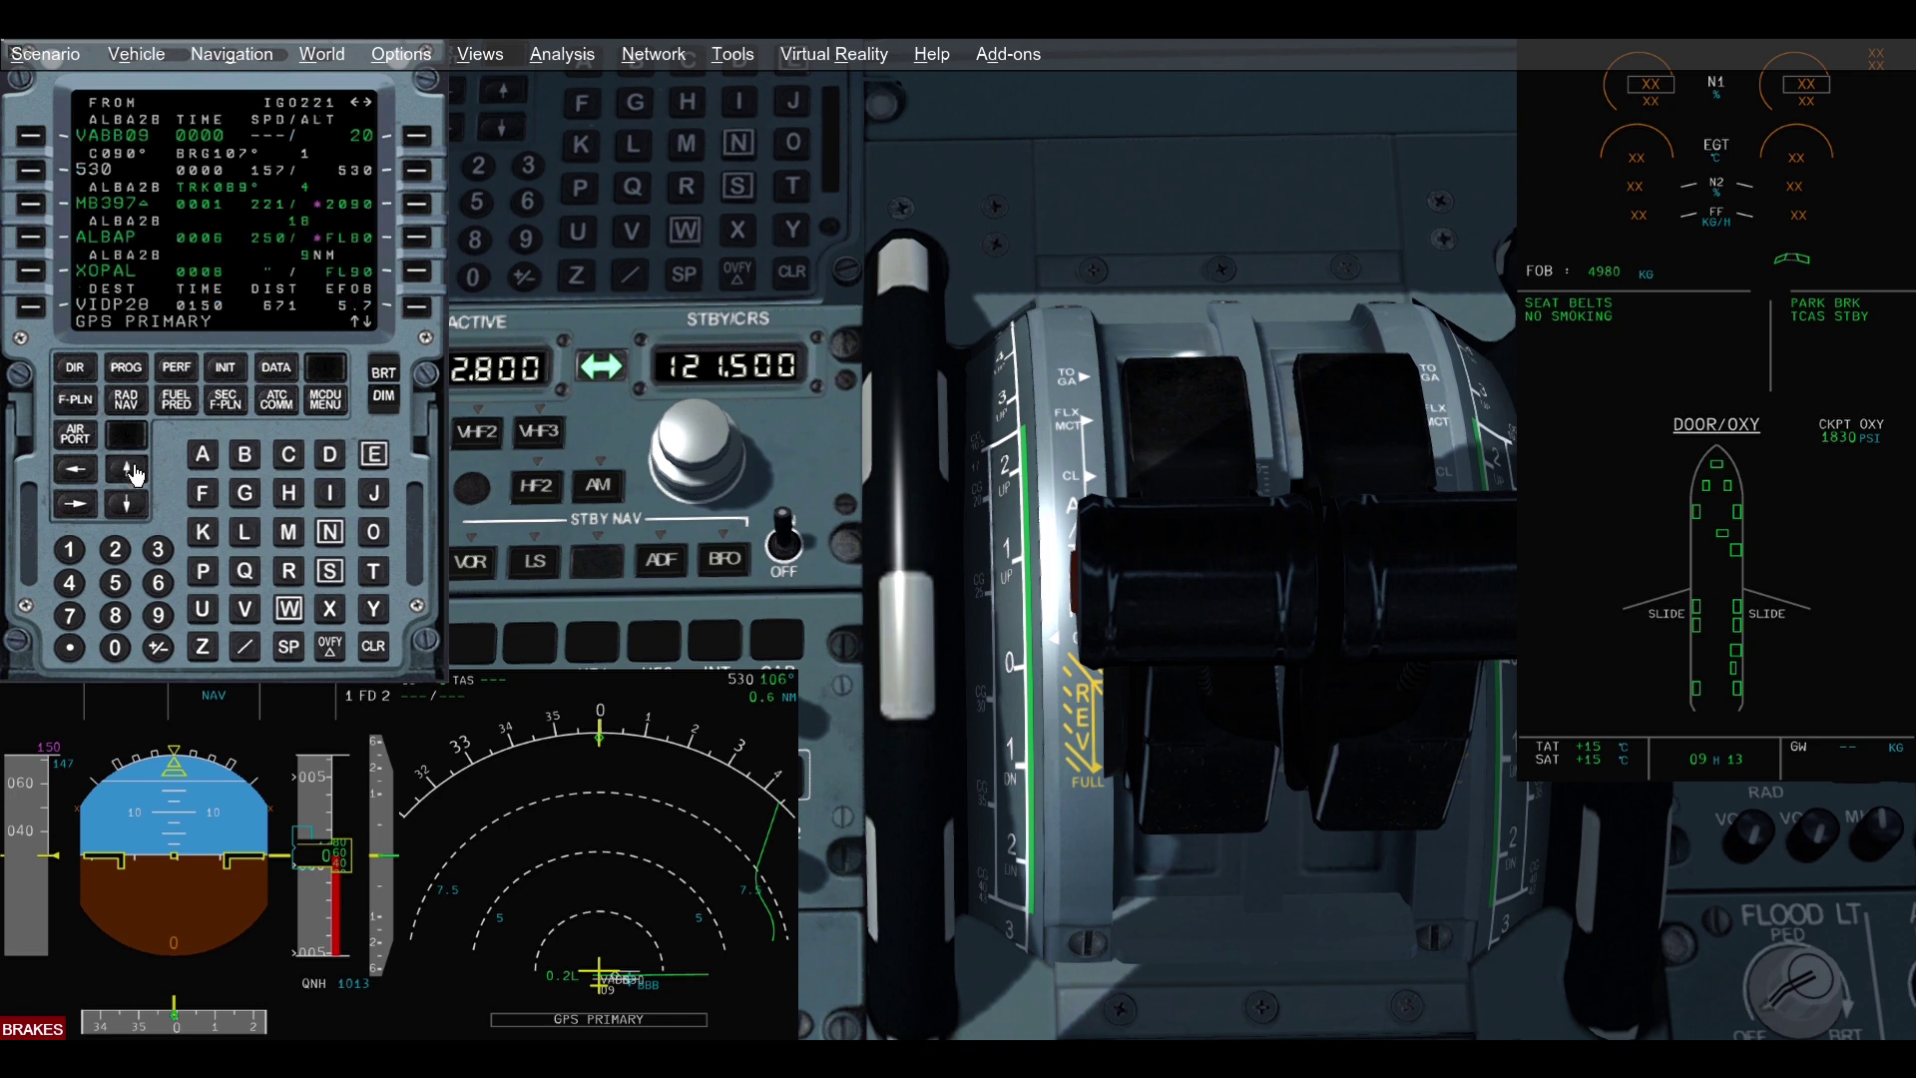
{"action": "left_click", "coordinate": [131, 471]}
{"action": "left_click", "coordinate": [132, 471]}
{"action": "left_click", "coordinate": [132, 471]}
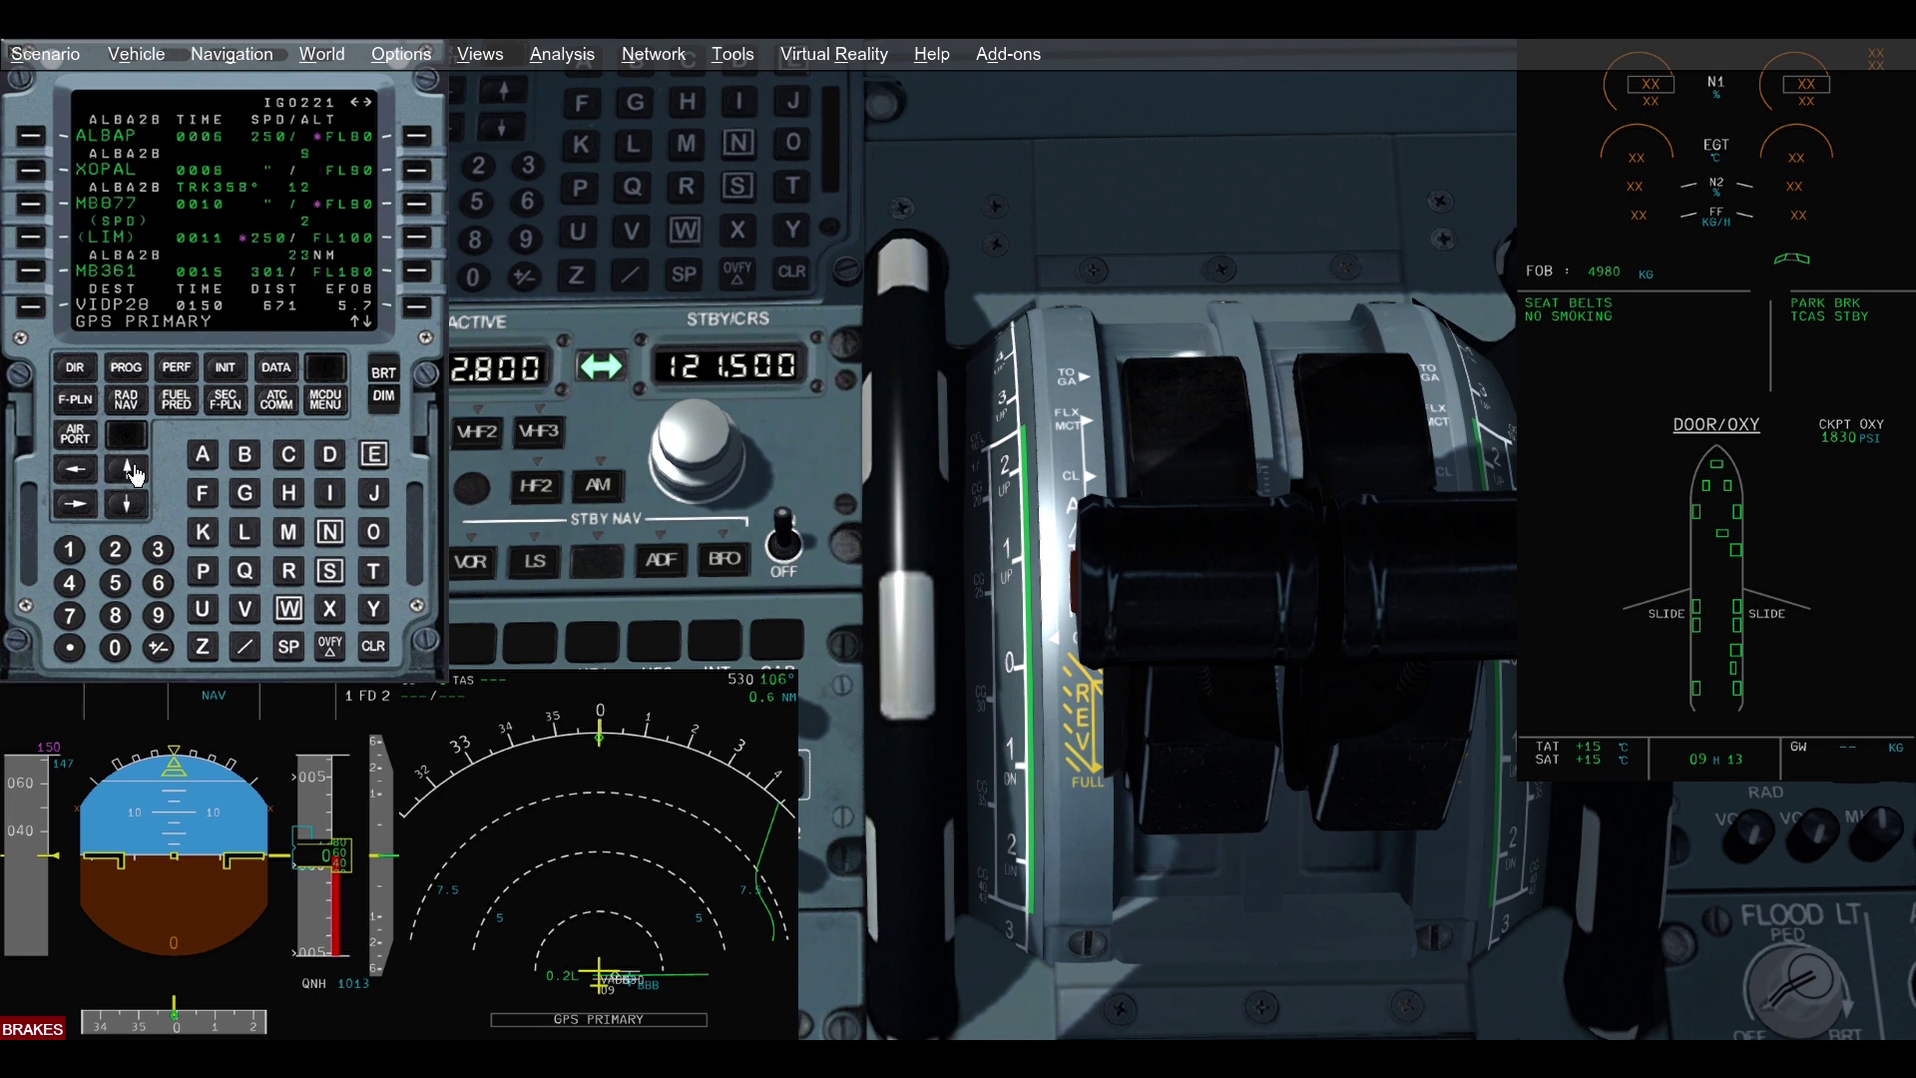
{"action": "left_click", "coordinate": [132, 471]}
{"action": "left_click", "coordinate": [131, 471]}
{"action": "left_click", "coordinate": [132, 470]}
{"action": "left_click", "coordinate": [131, 471]}
{"action": "left_click", "coordinate": [132, 471]}
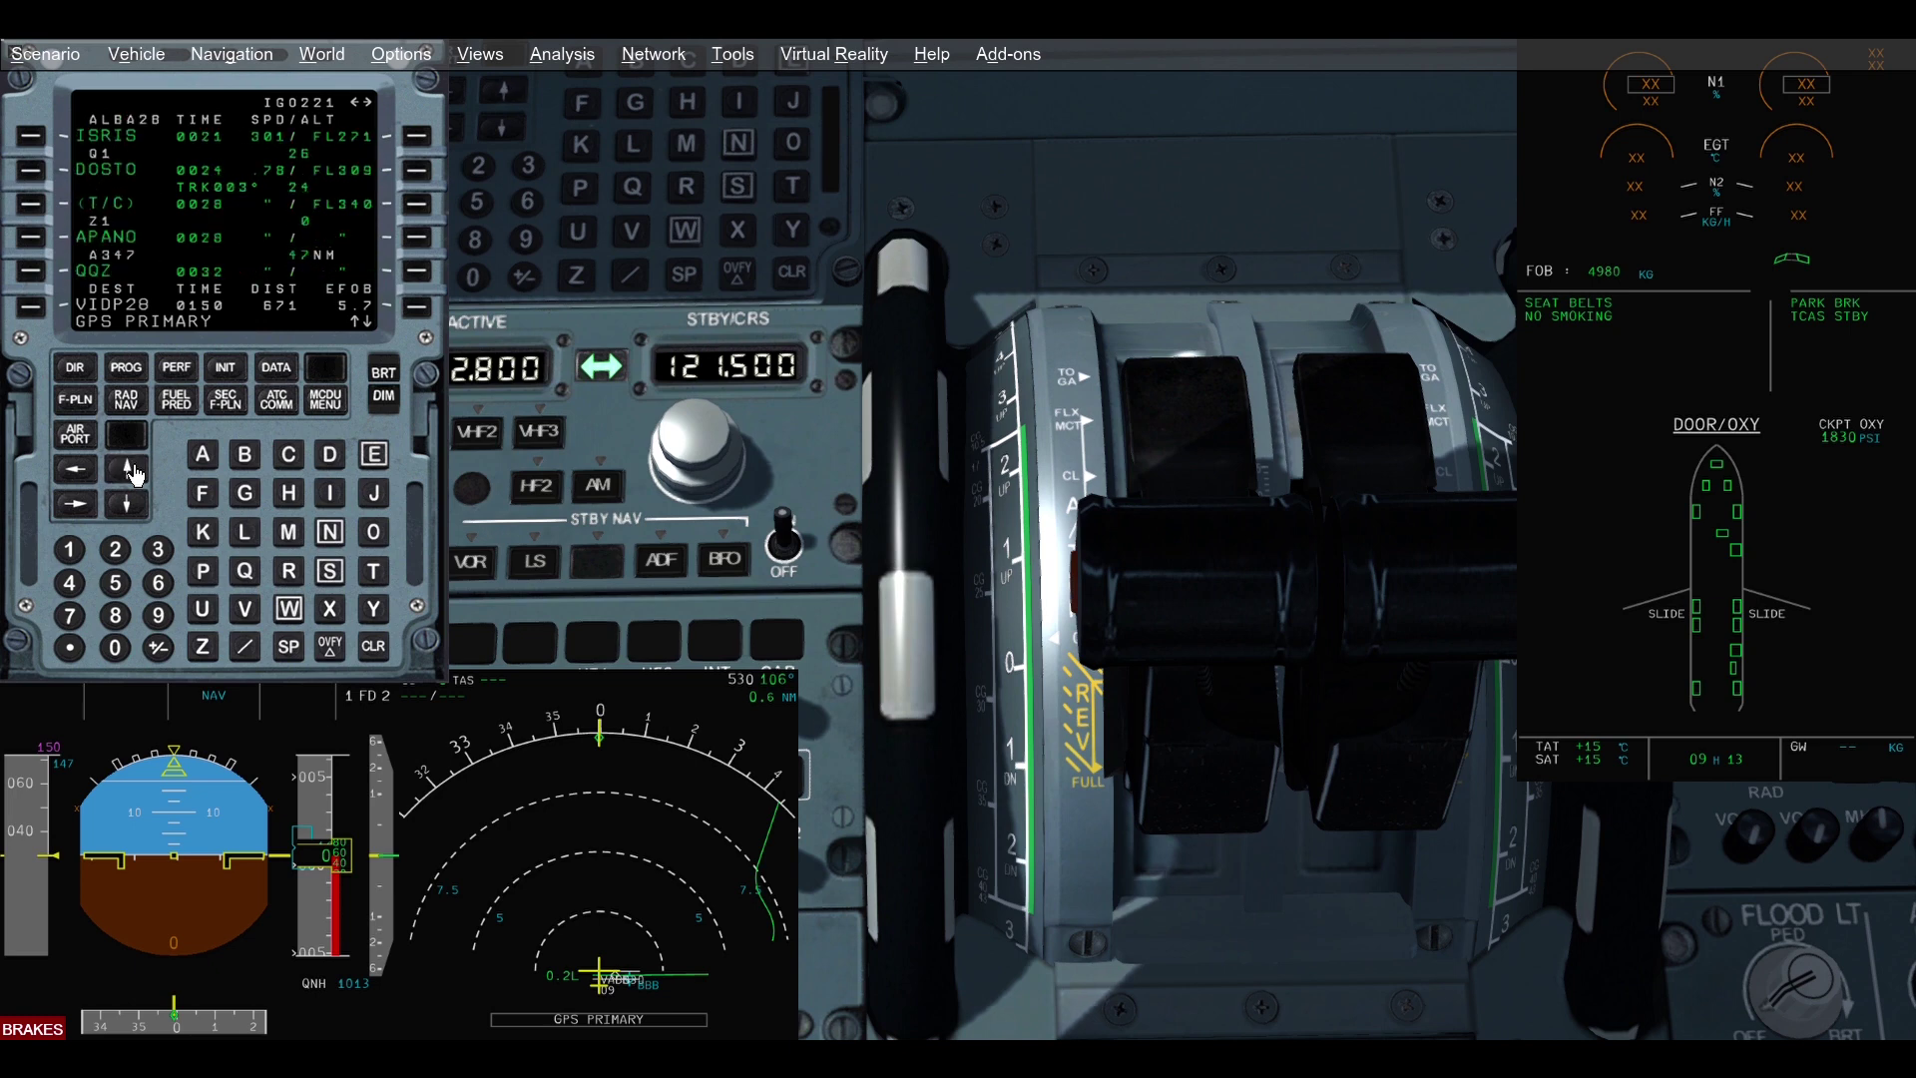
{"action": "left_click", "coordinate": [131, 471]}
{"action": "left_click", "coordinate": [132, 471]}
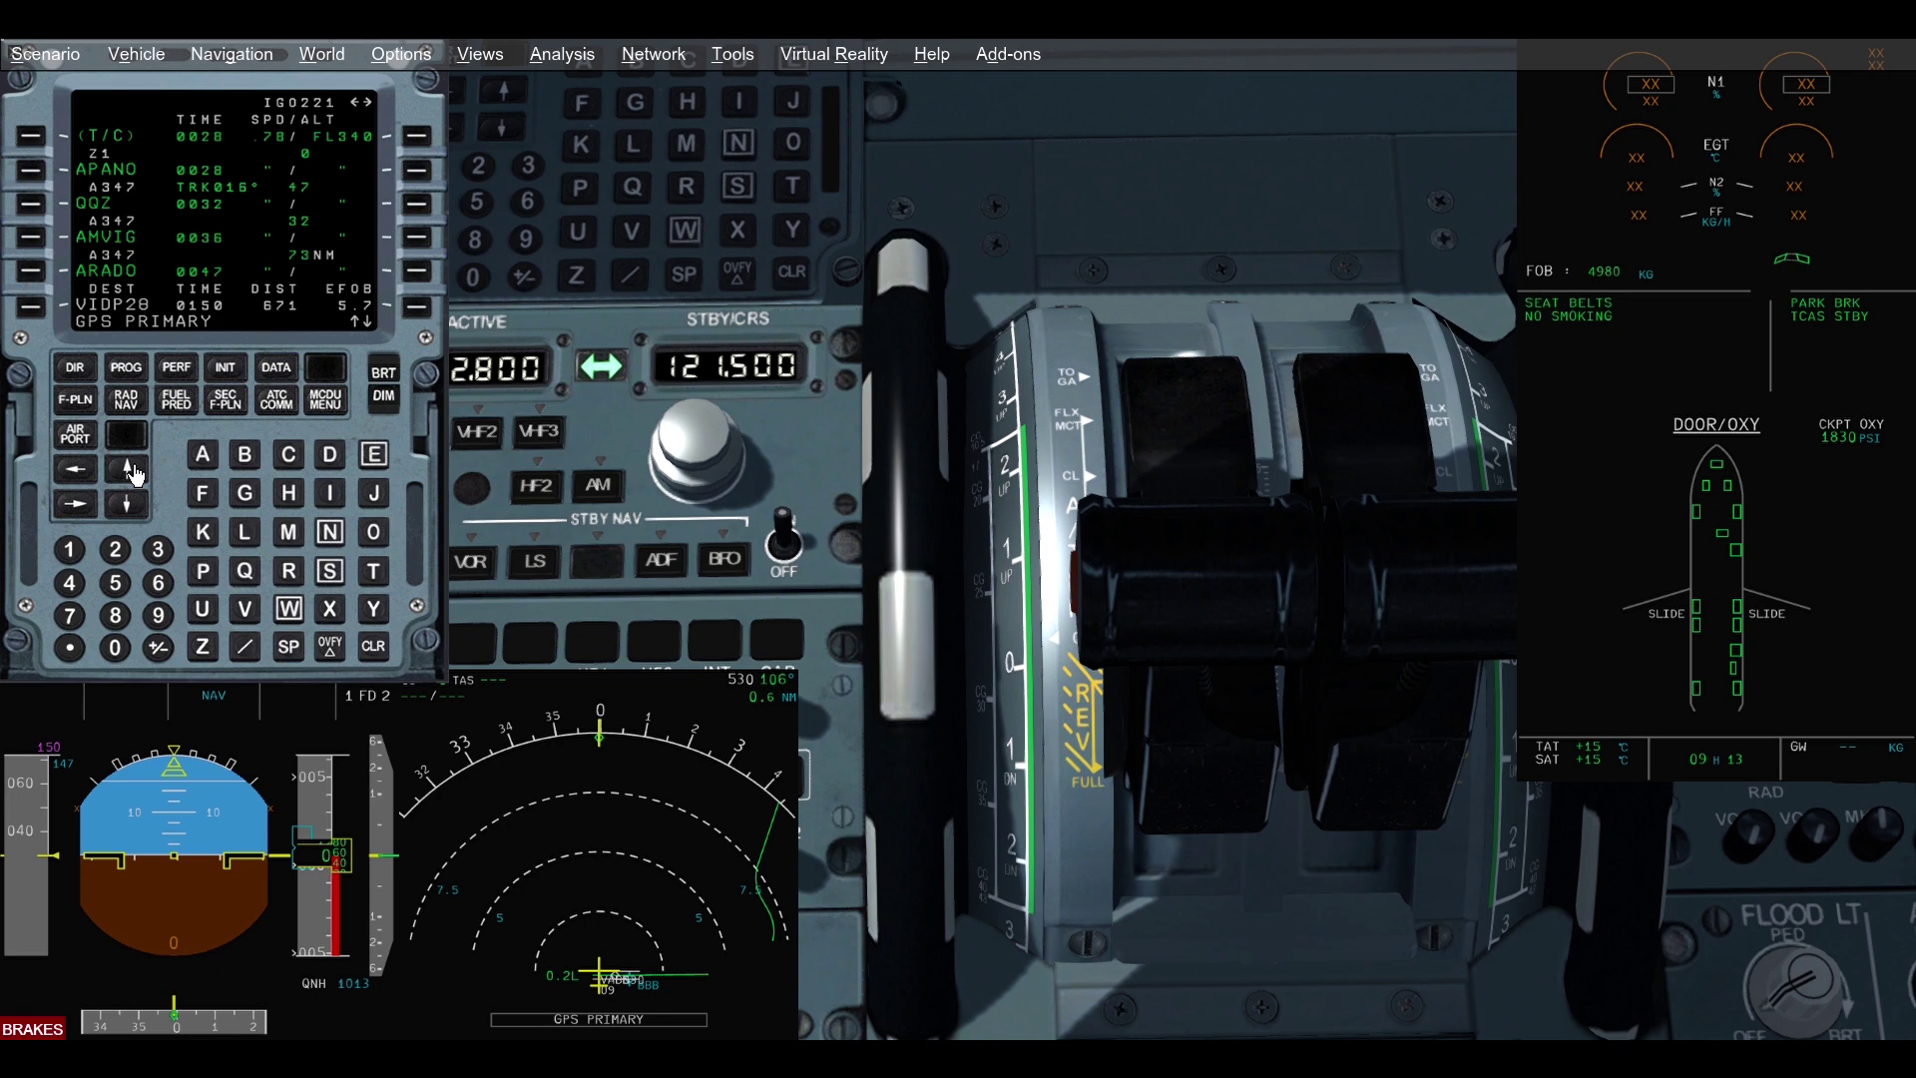
{"action": "left_click", "coordinate": [132, 471]}
{"action": "left_click", "coordinate": [131, 471]}
{"action": "left_click", "coordinate": [132, 471]}
{"action": "left_click", "coordinate": [132, 471]}
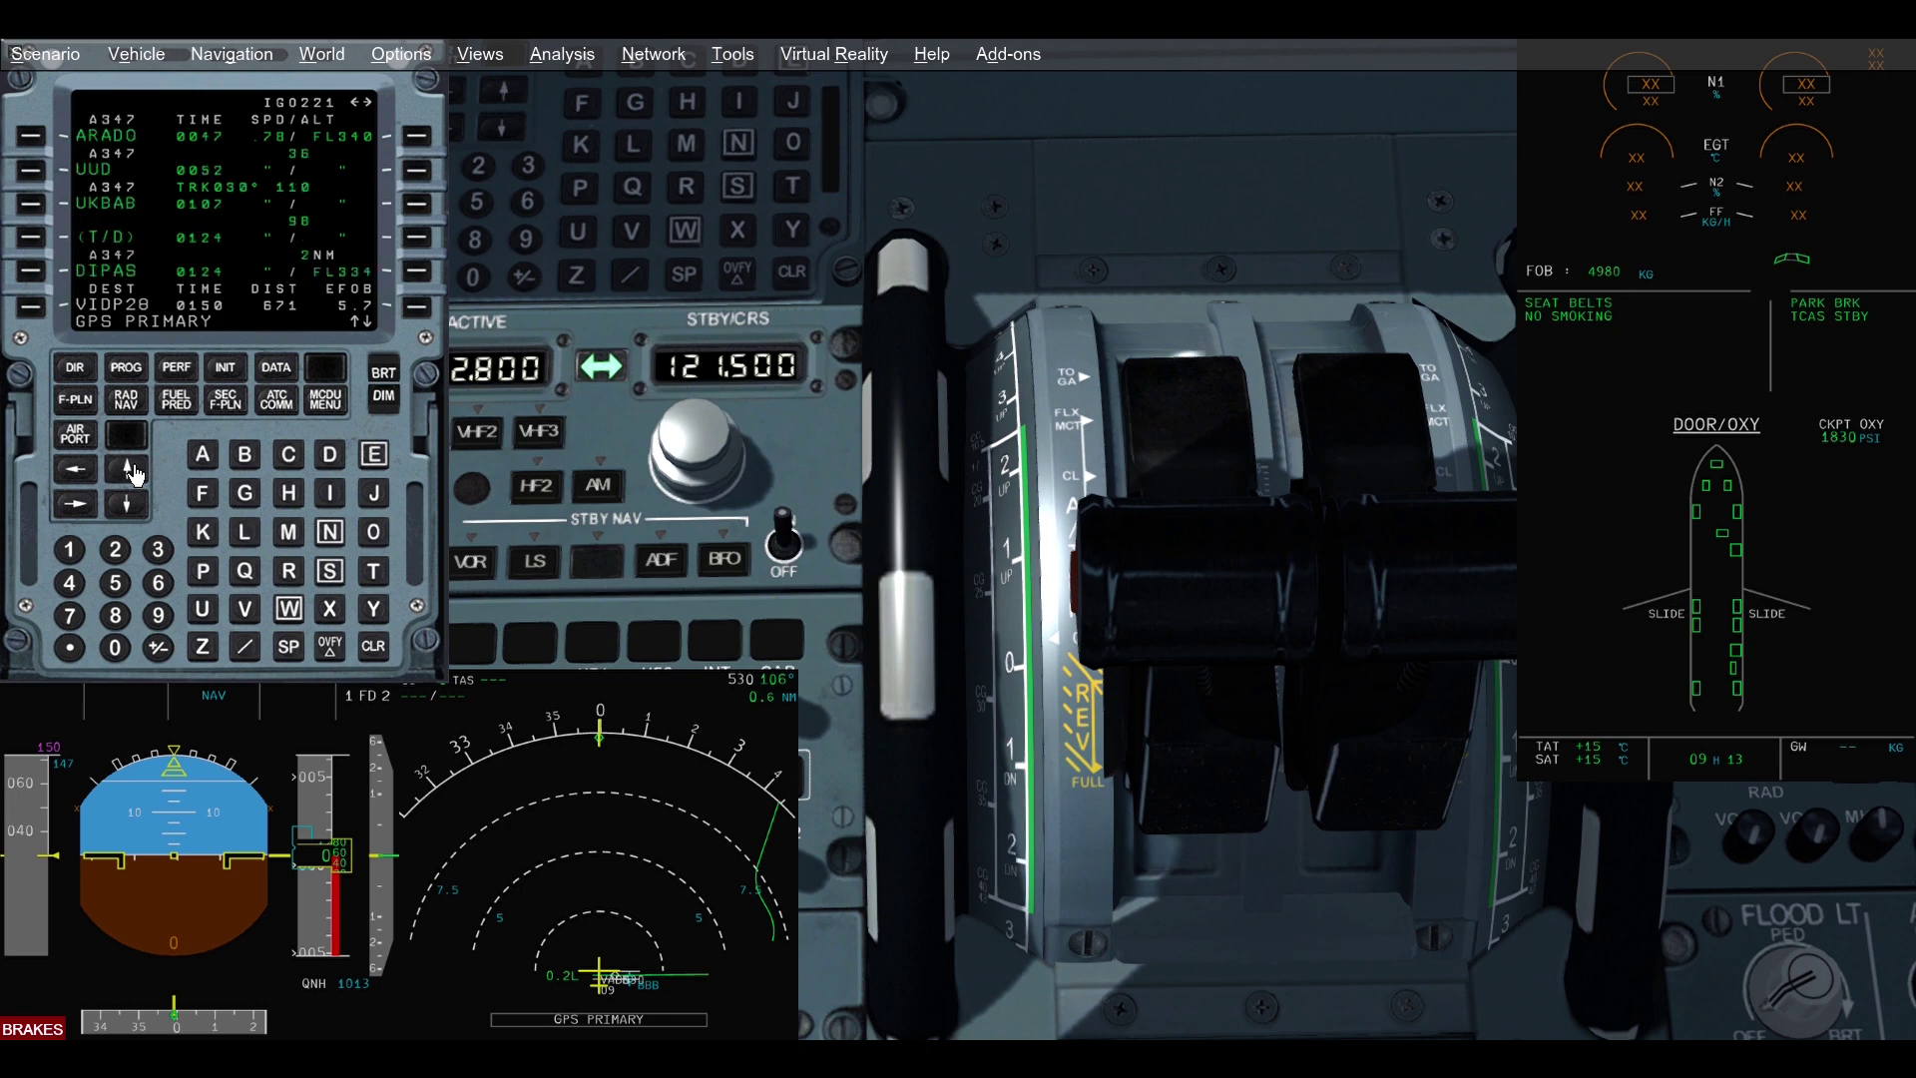
{"action": "left_click", "coordinate": [131, 471]}
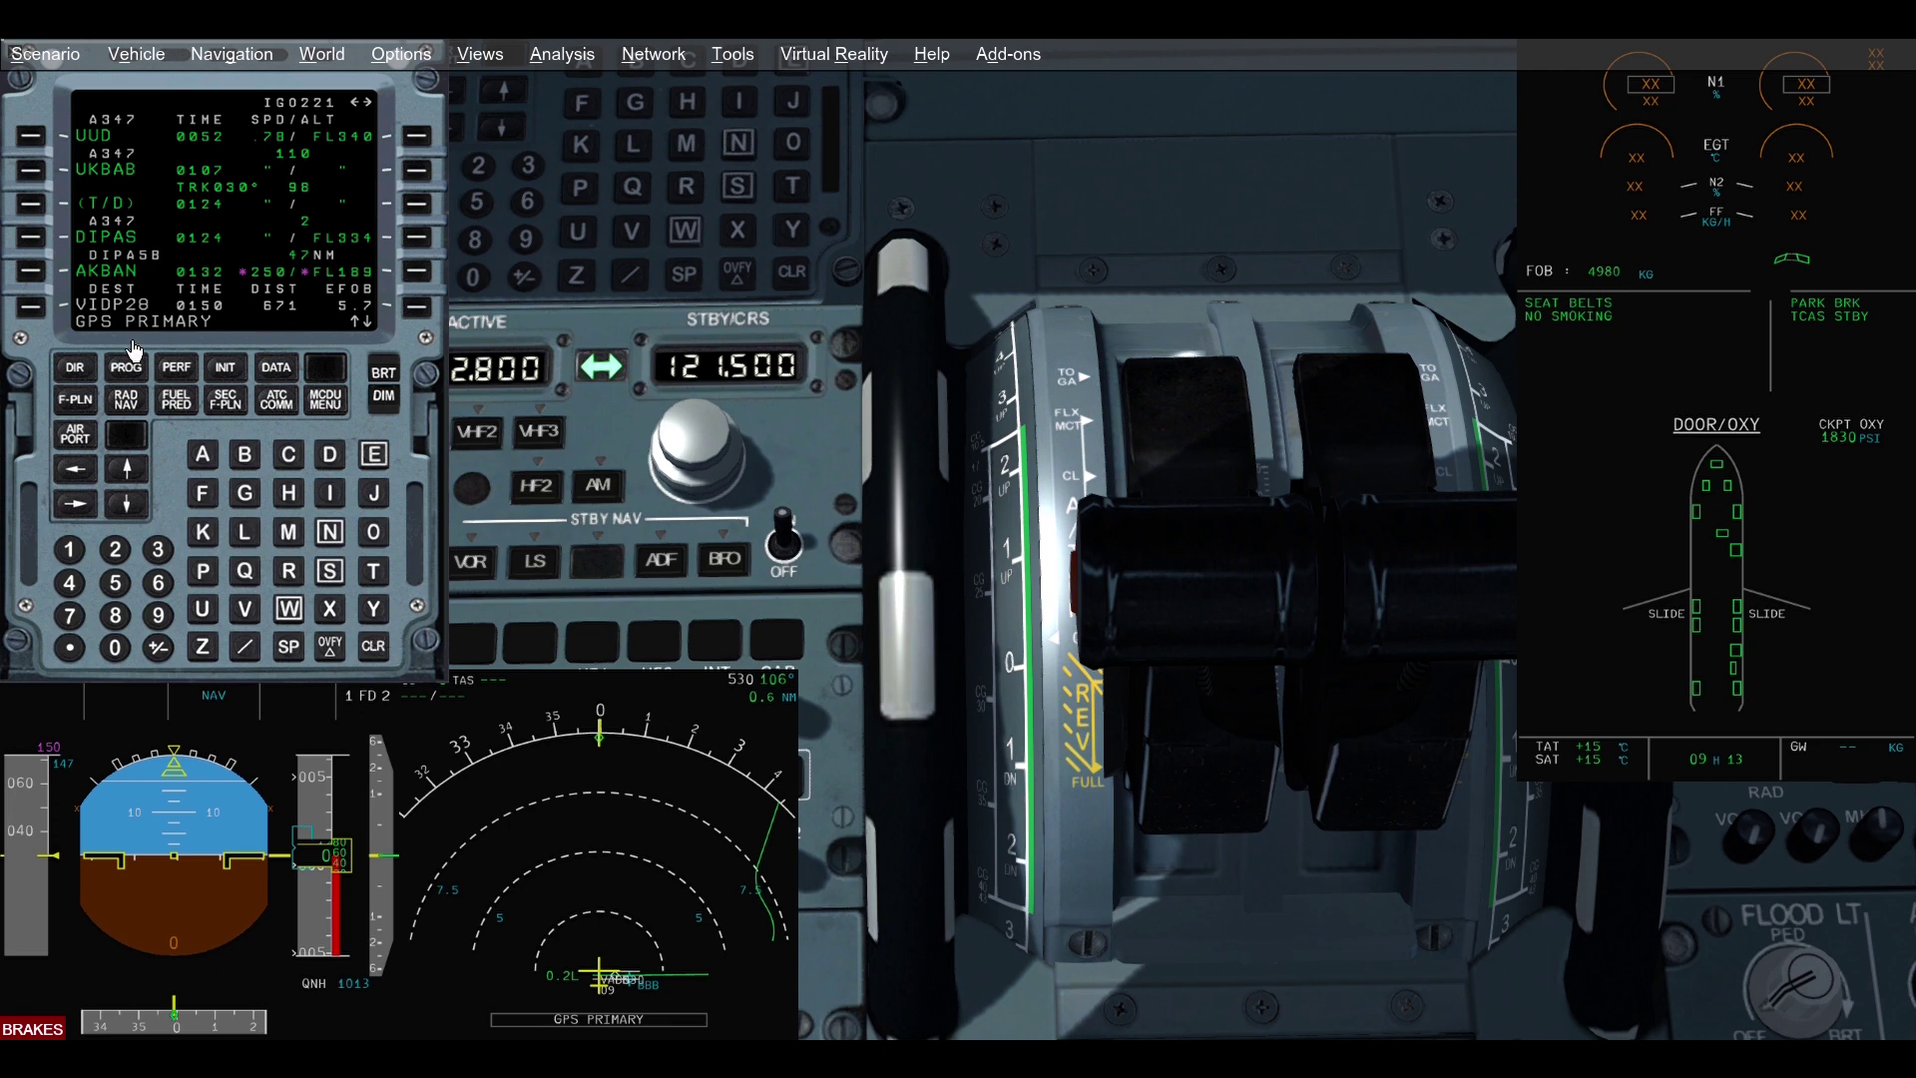
{"action": "left_click", "coordinate": [134, 475]}
{"action": "left_click", "coordinate": [139, 477]}
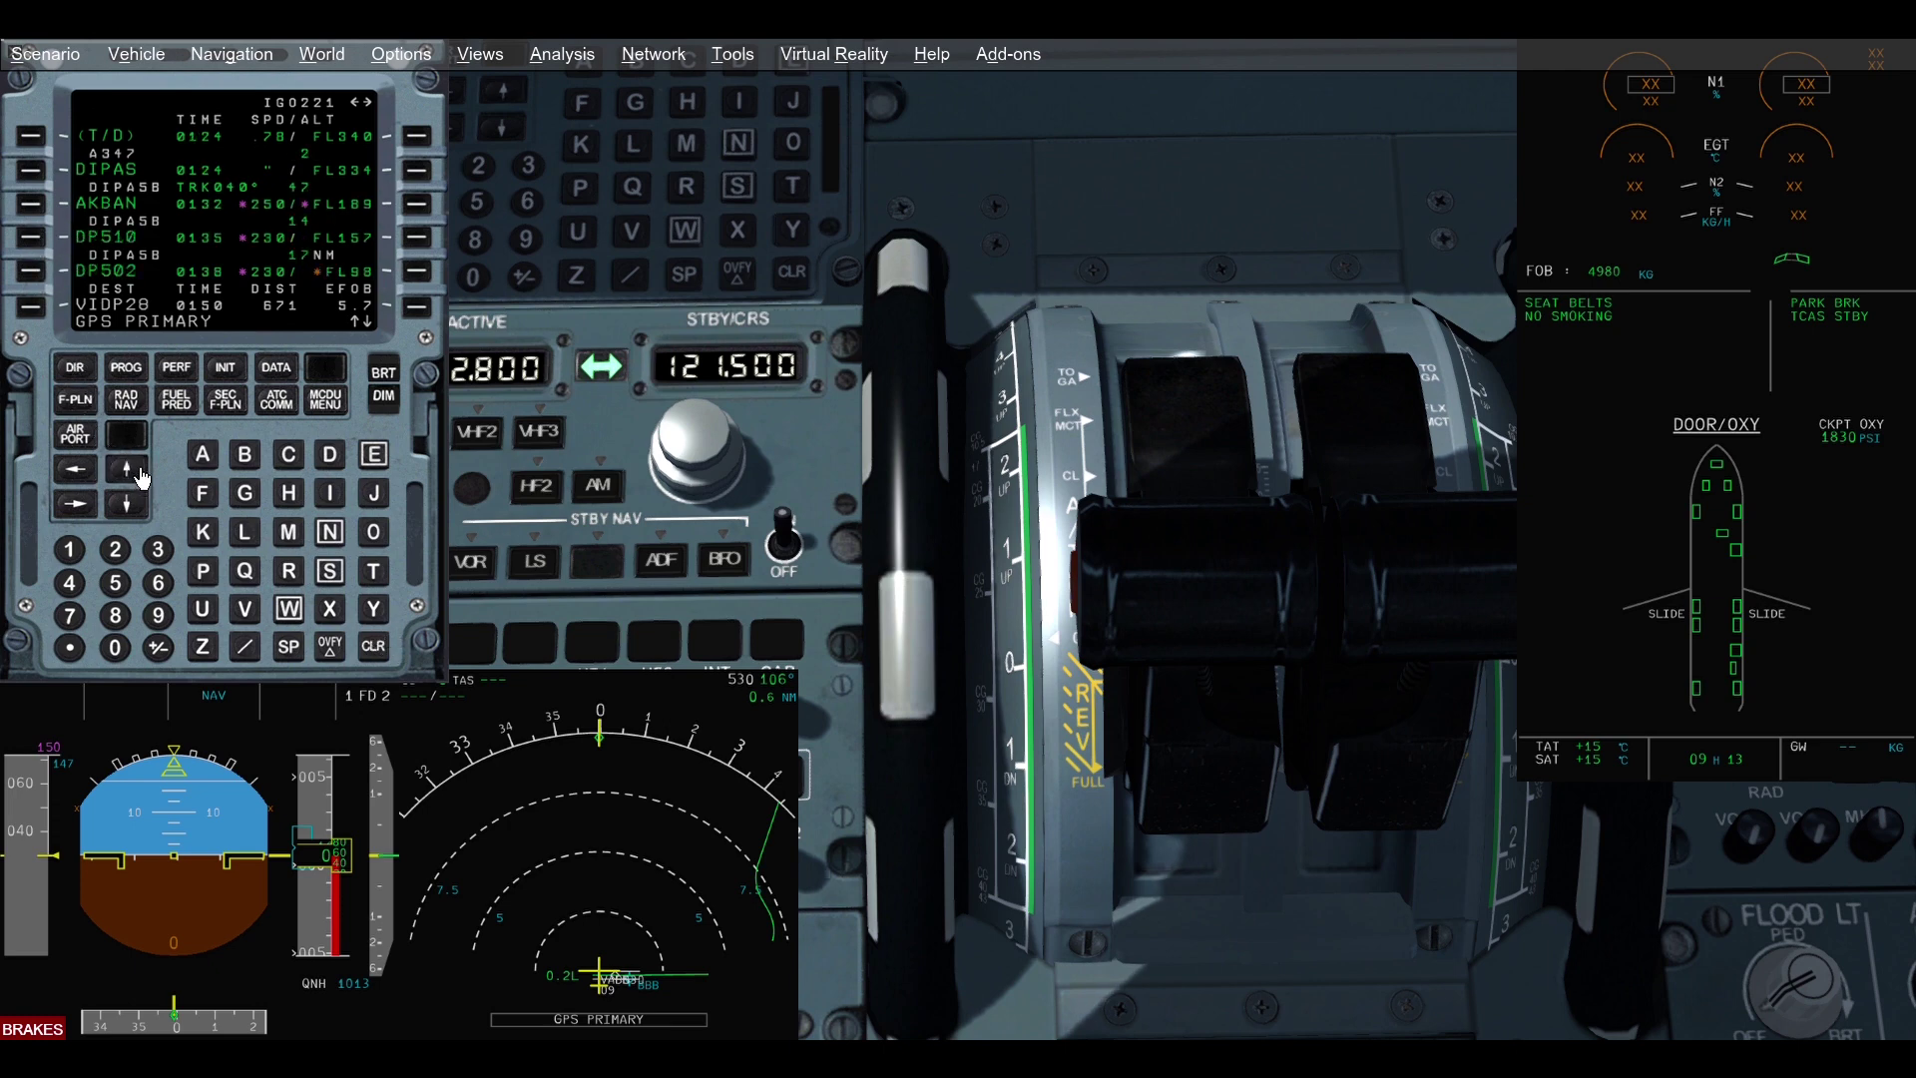
{"action": "left_click", "coordinate": [138, 477]}
{"action": "left_click", "coordinate": [139, 477]}
{"action": "left_click", "coordinate": [138, 477]}
{"action": "left_click", "coordinate": [139, 477]}
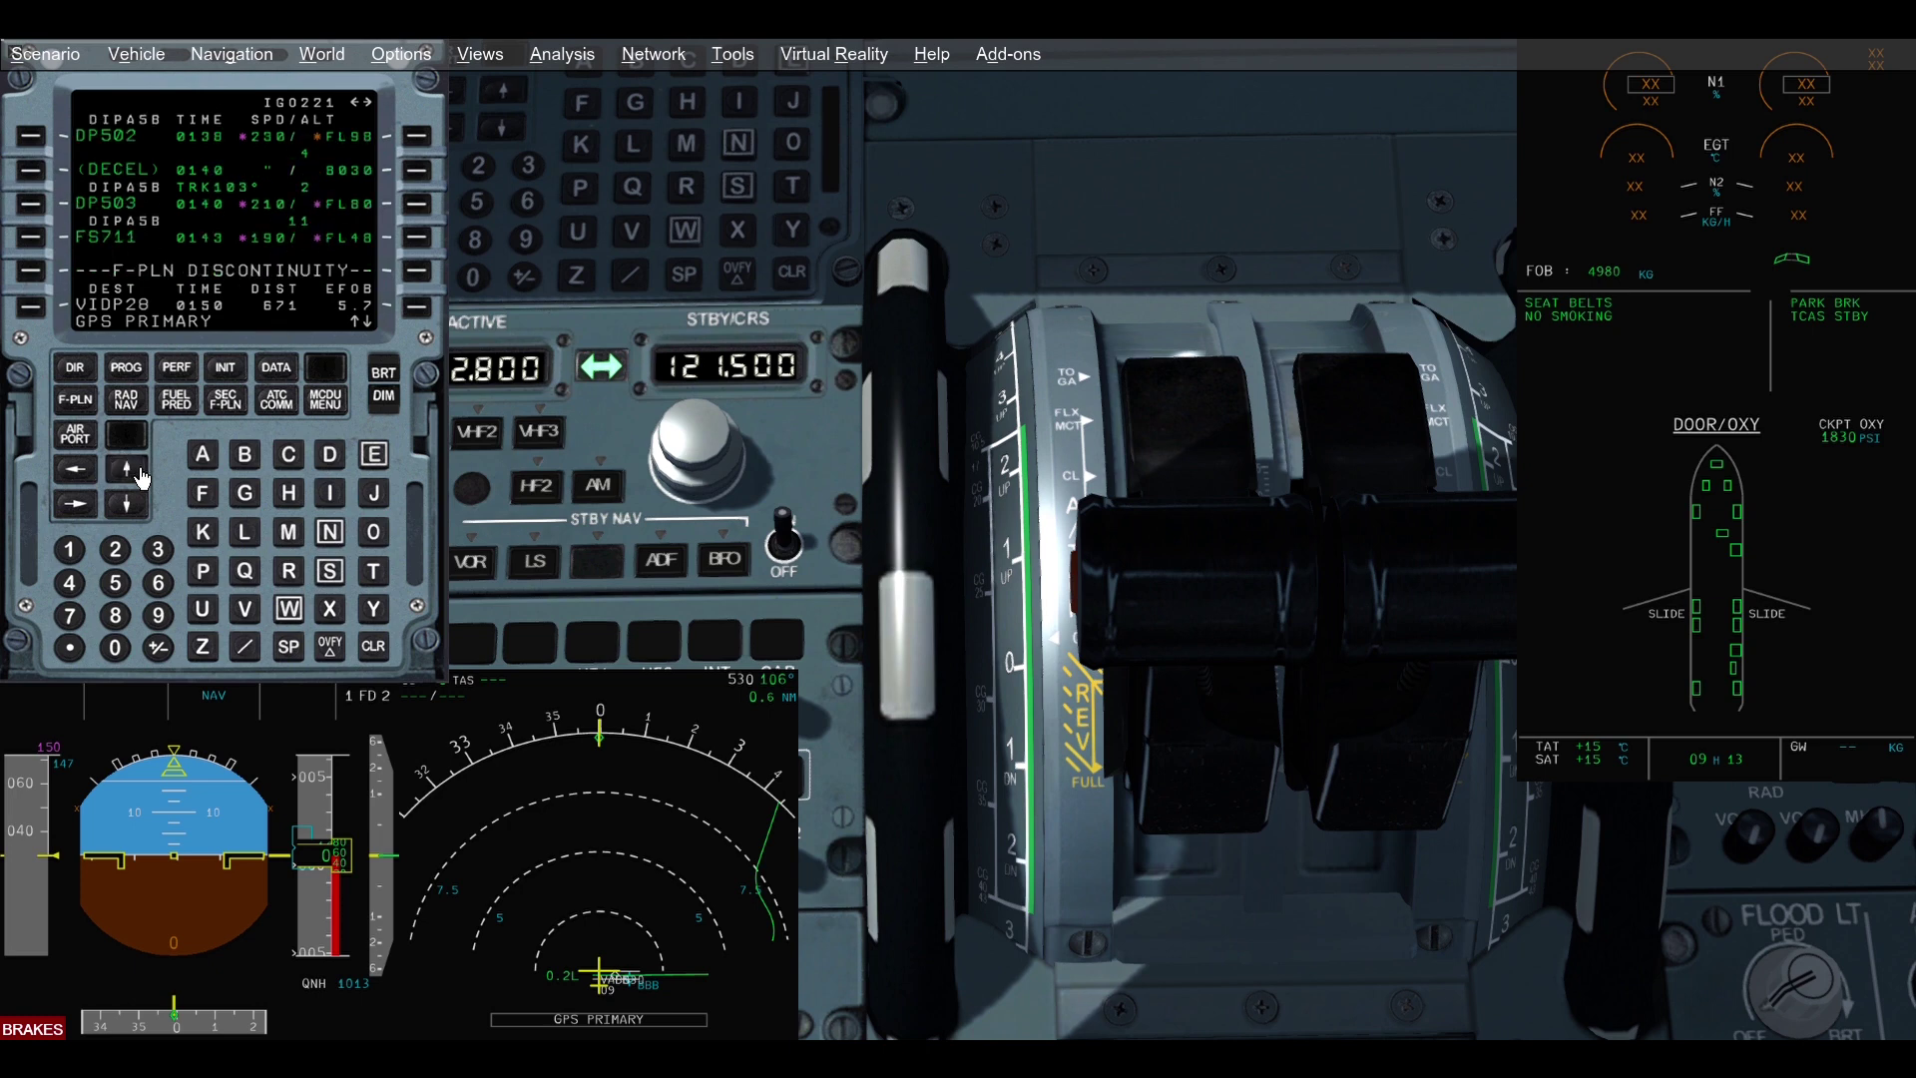
{"action": "left_click", "coordinate": [139, 477]}
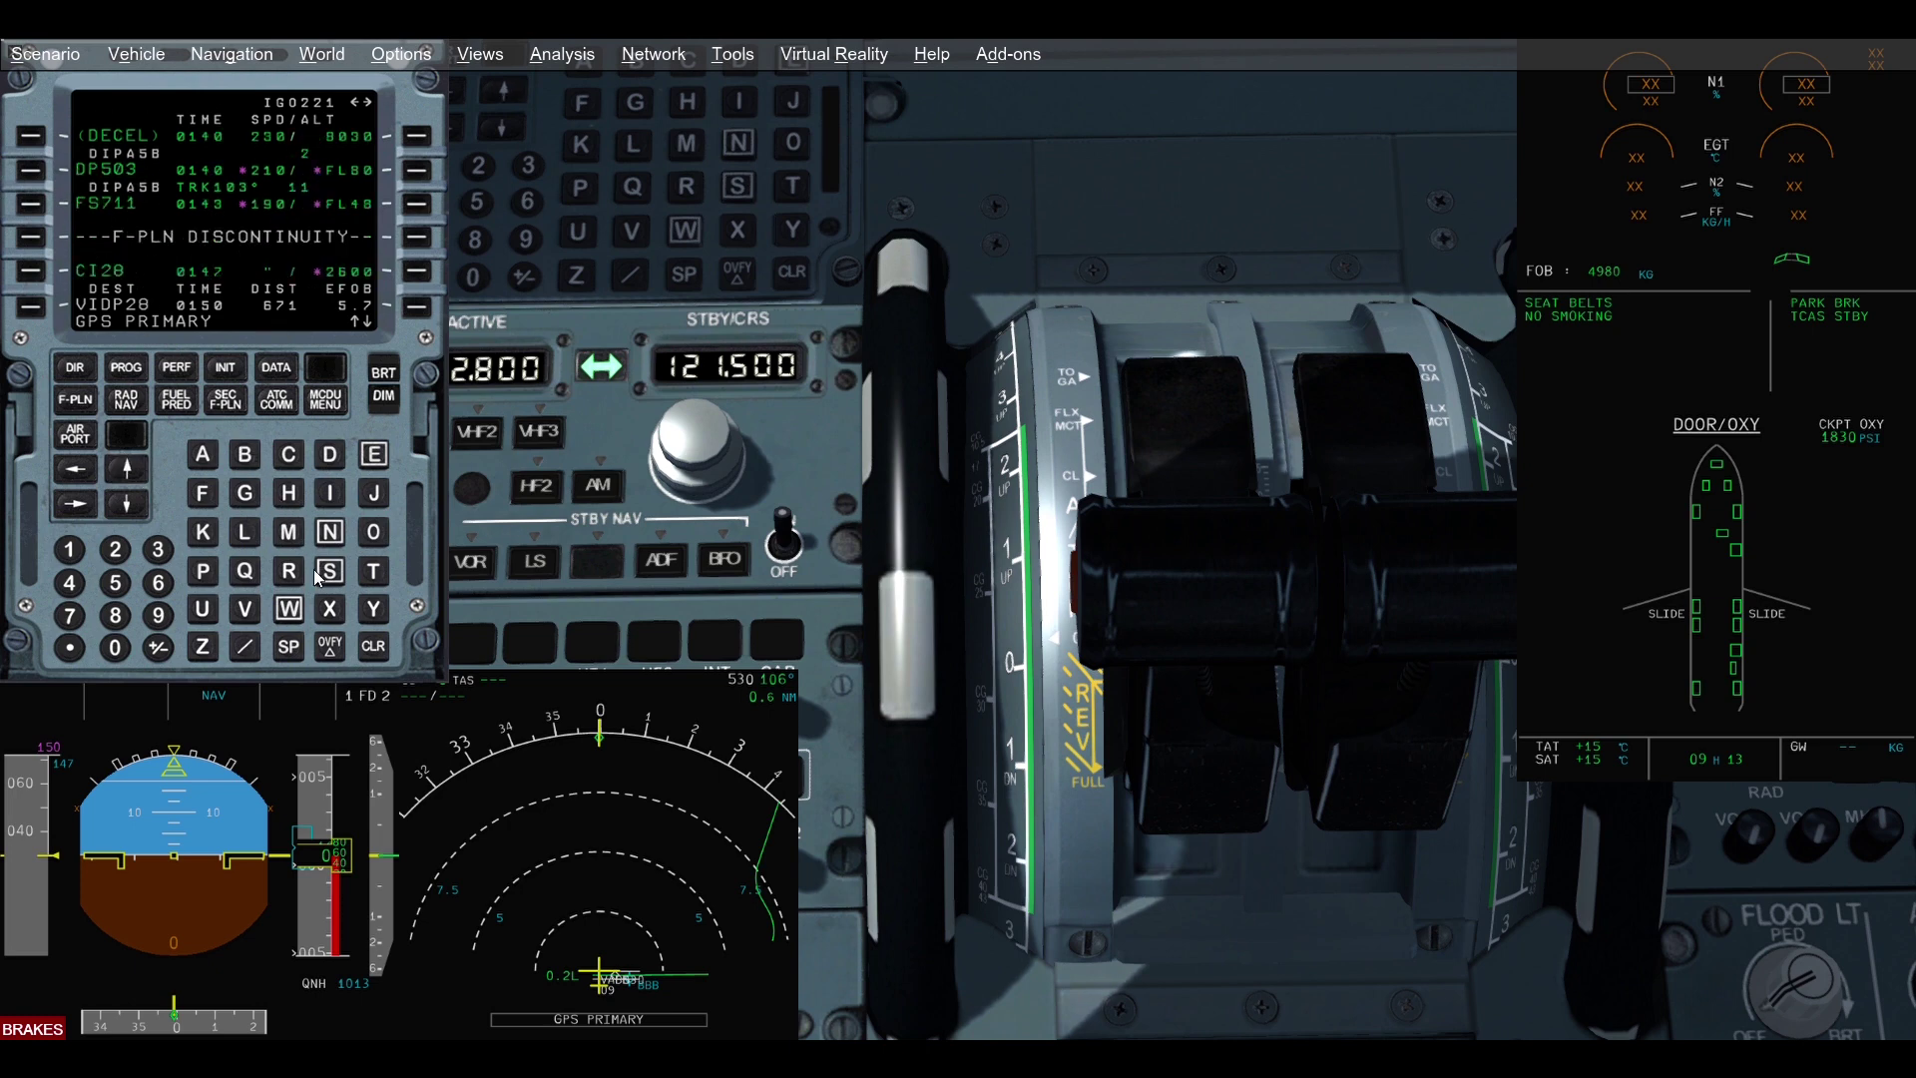
Clear the GPS PRIMARY message and cancel the leftover CLR in the scratchpad
{"action": "left_click", "coordinate": [373, 648]}
{"action": "left_click", "coordinate": [373, 649]}
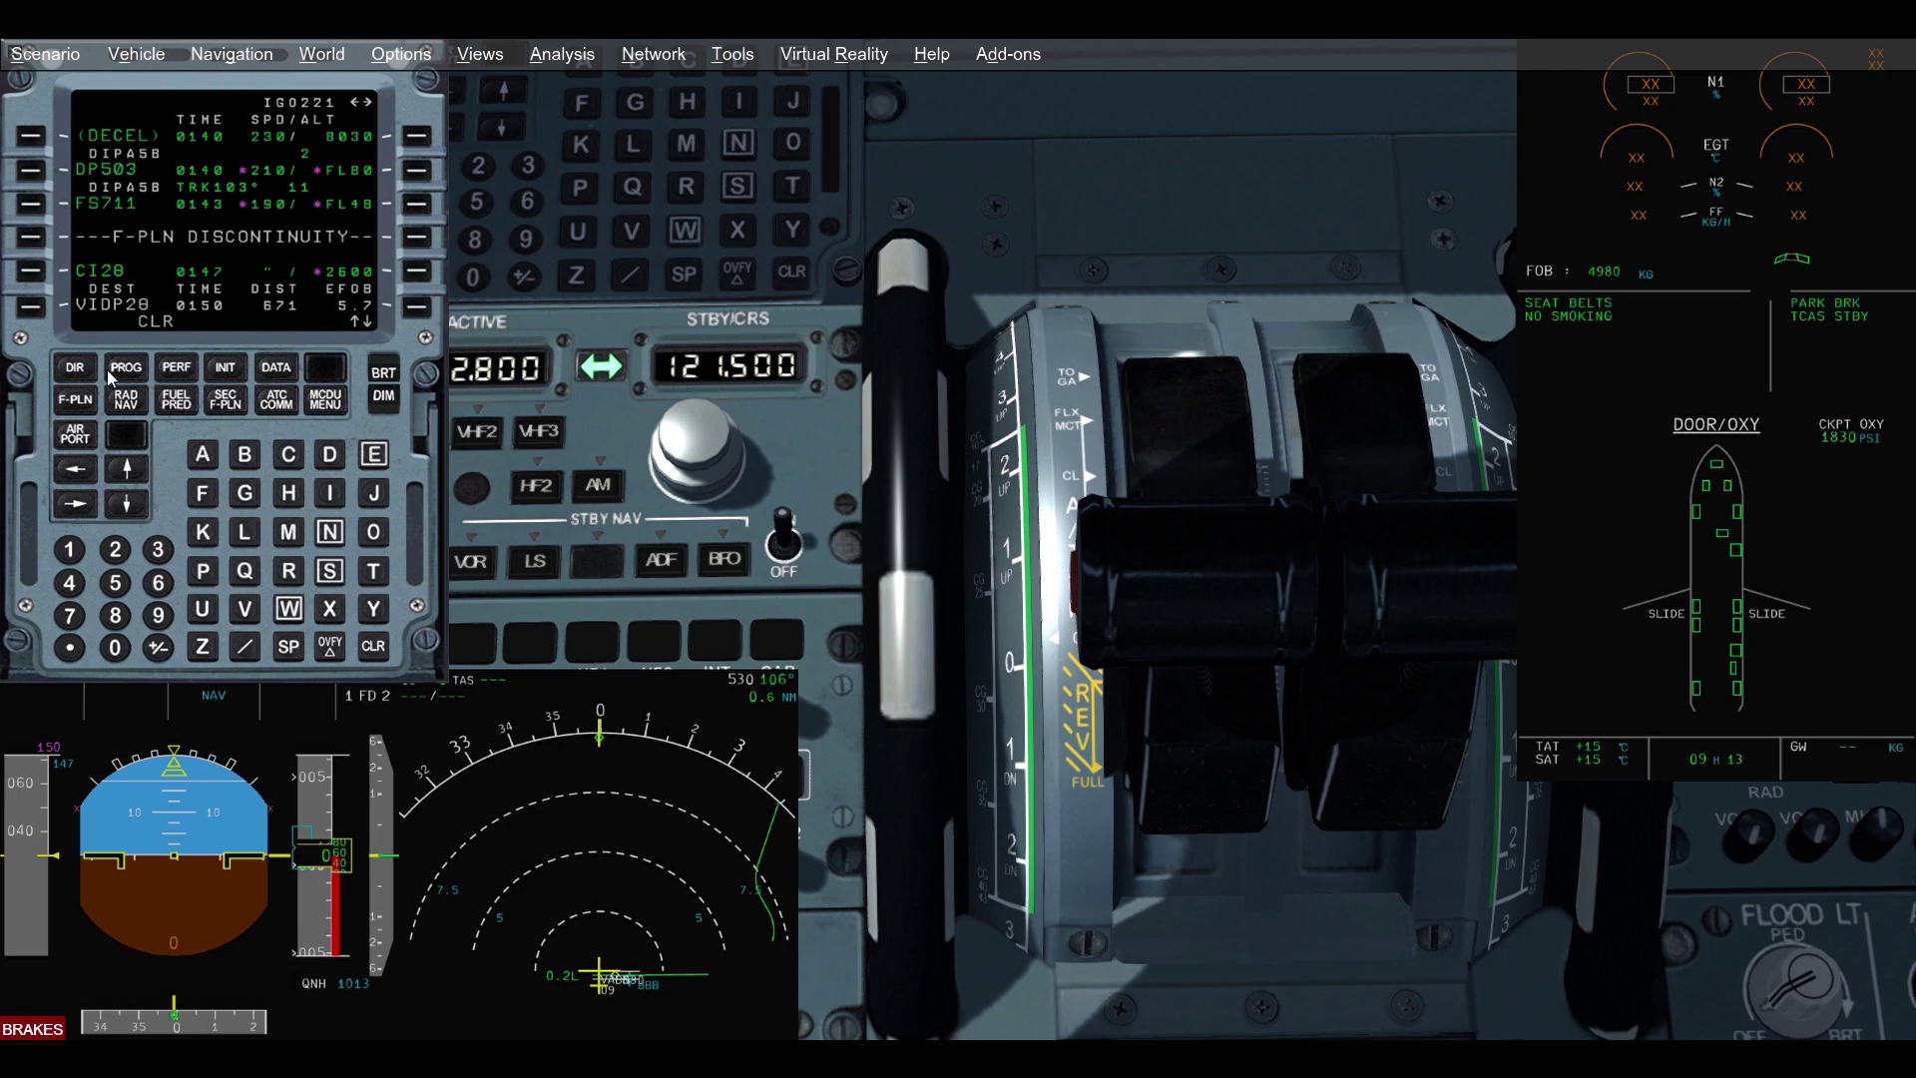
{"action": "left_click", "coordinate": [371, 648]}
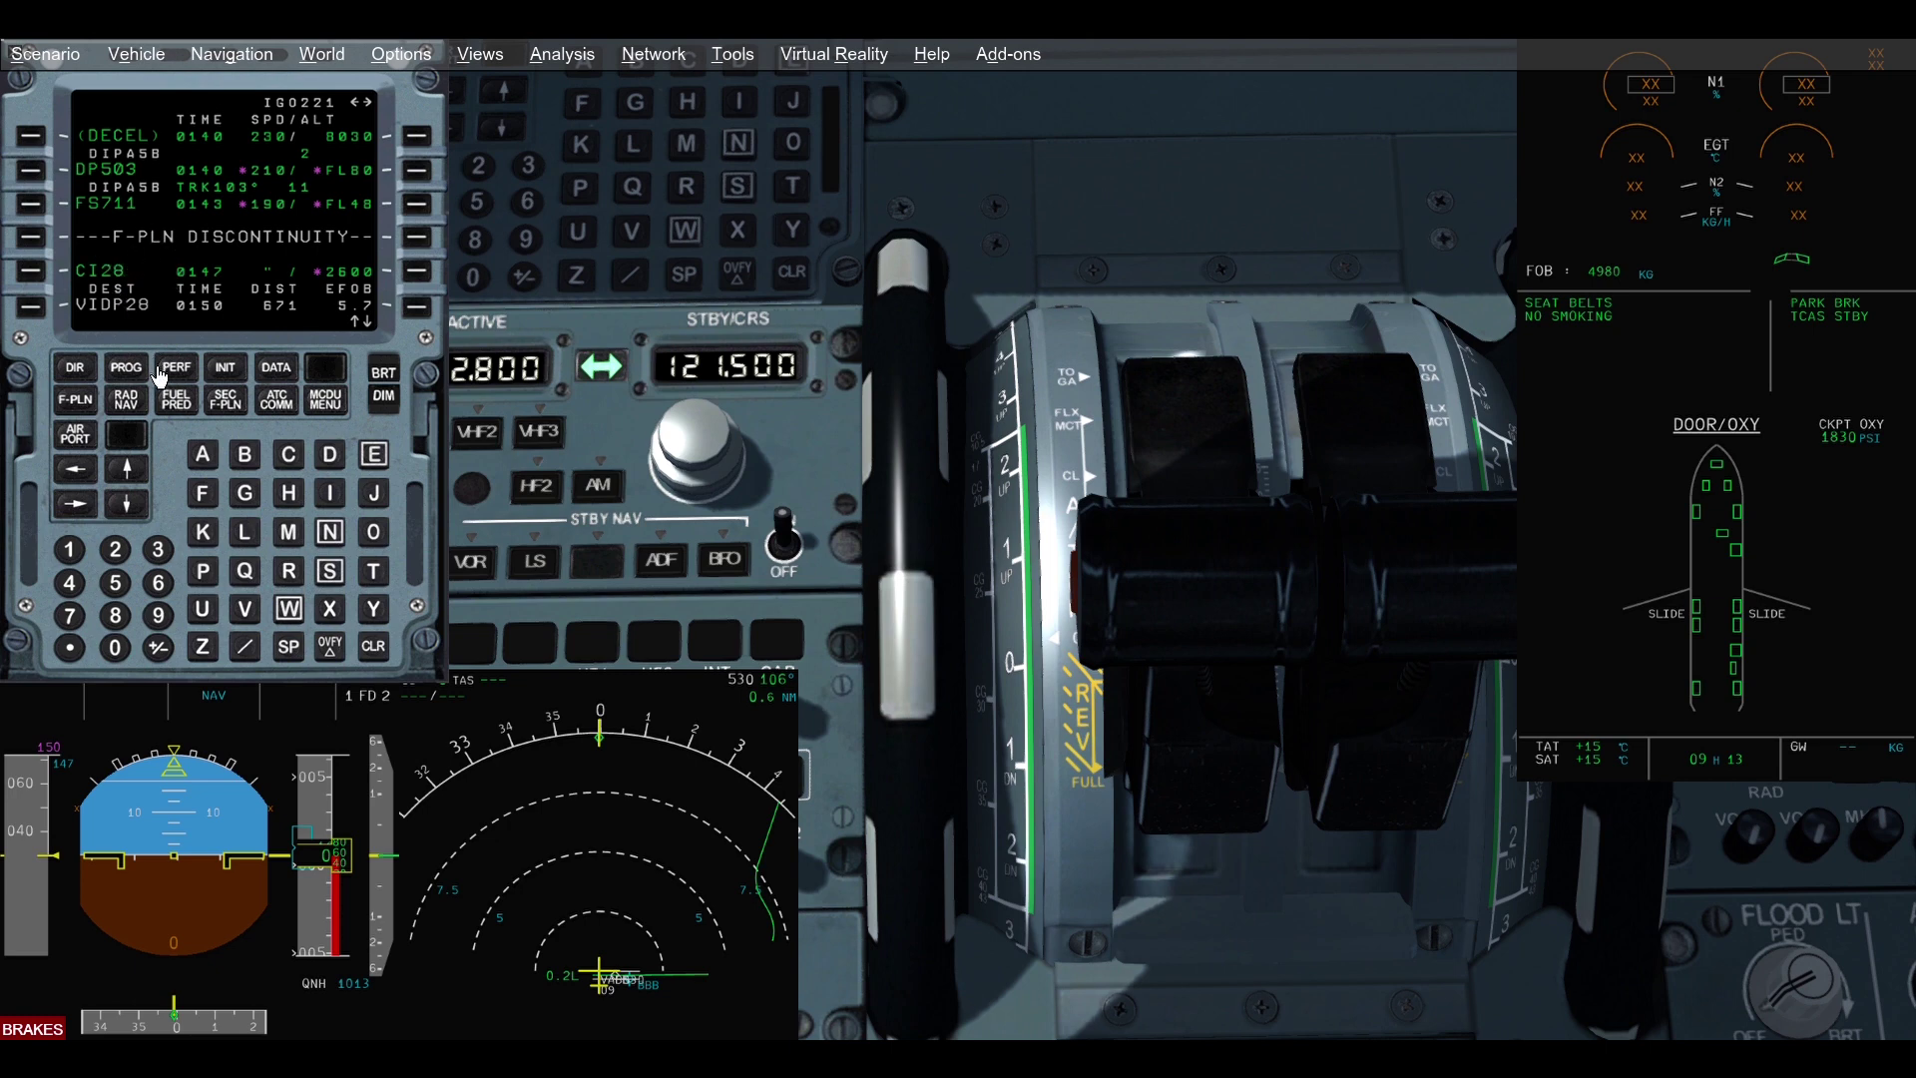
Scroll the flight plan back up to earlier waypoints
{"action": "left_click", "coordinate": [143, 512]}
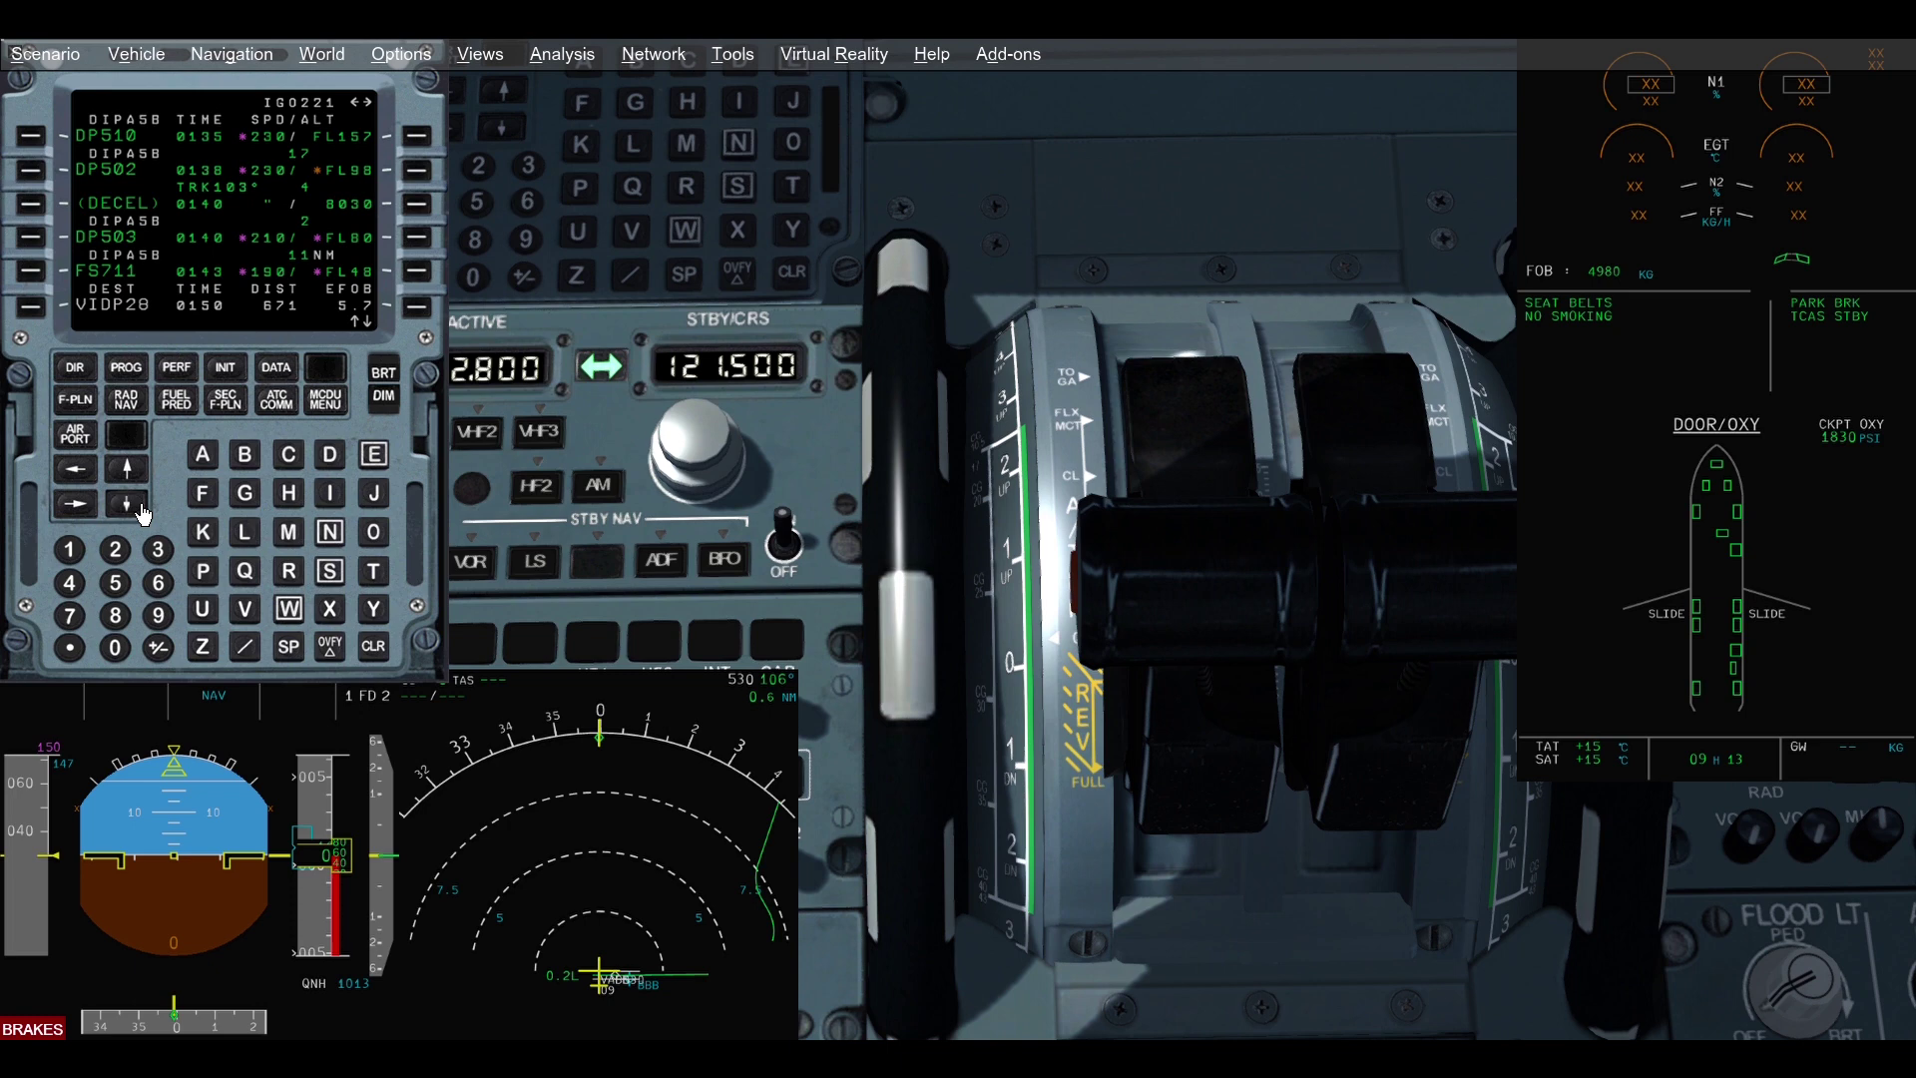
{"action": "left_click", "coordinate": [143, 512]}
{"action": "left_click", "coordinate": [142, 512]}
{"action": "left_click", "coordinate": [142, 512]}
{"action": "left_click", "coordinate": [142, 512]}
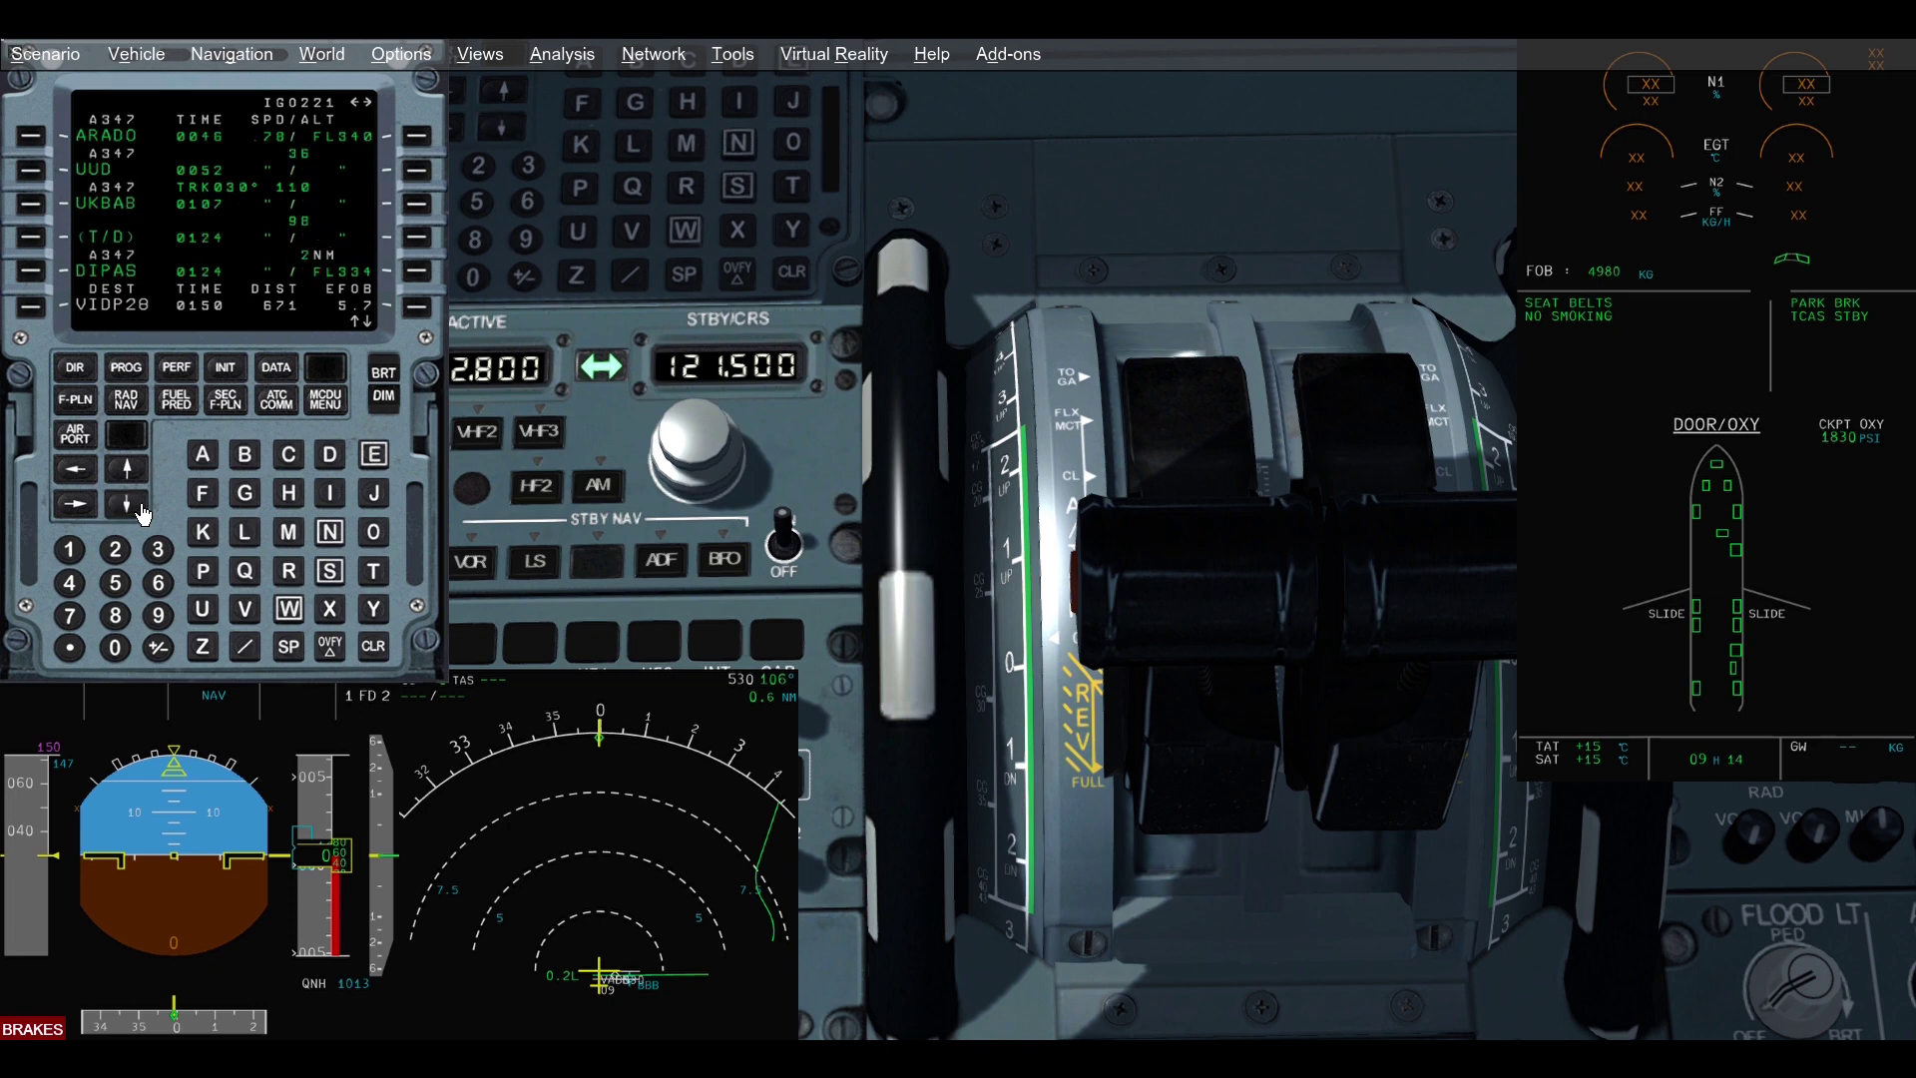
{"action": "left_click", "coordinate": [143, 512]}
{"action": "left_click", "coordinate": [143, 511]}
Glance at SEC F-PLN and RAD NAV, then return via INIT to the TAKE OFF page
{"action": "left_click", "coordinate": [238, 417]}
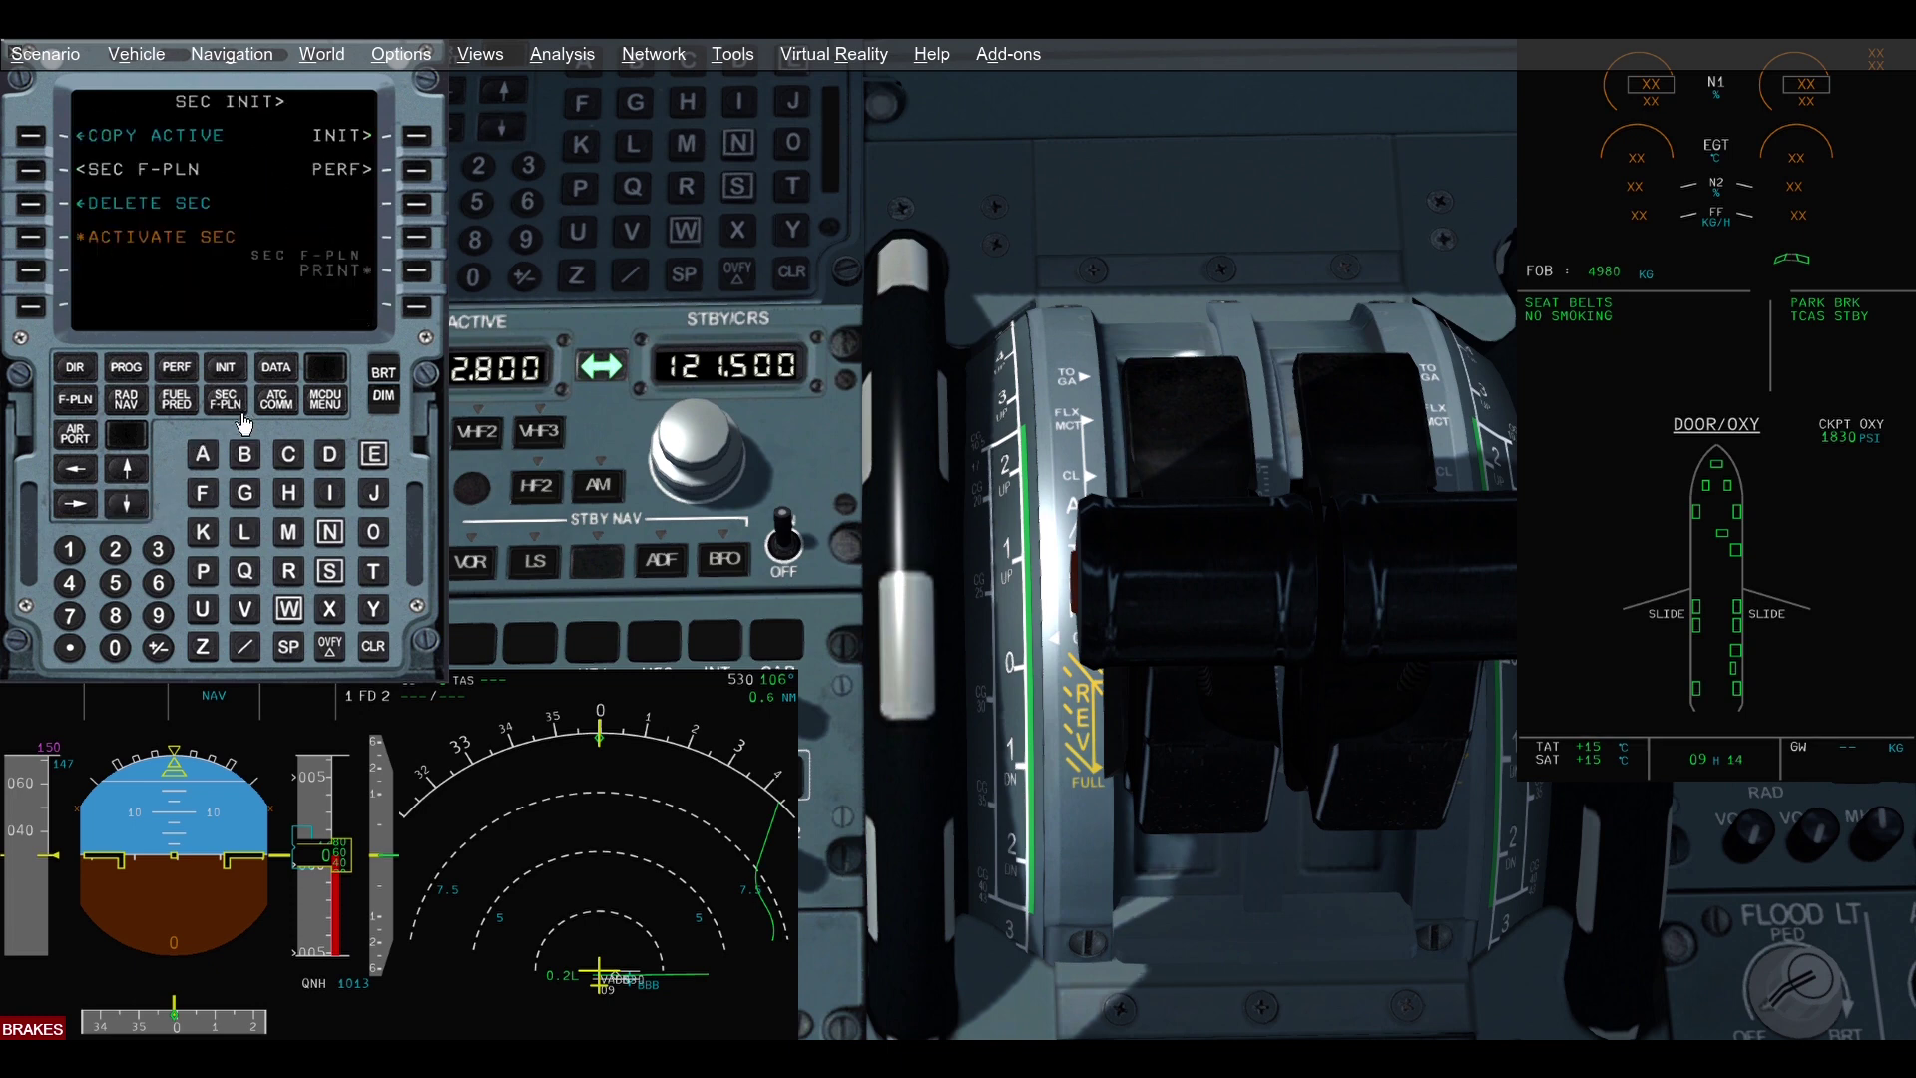
{"action": "left_click", "coordinate": [143, 407]}
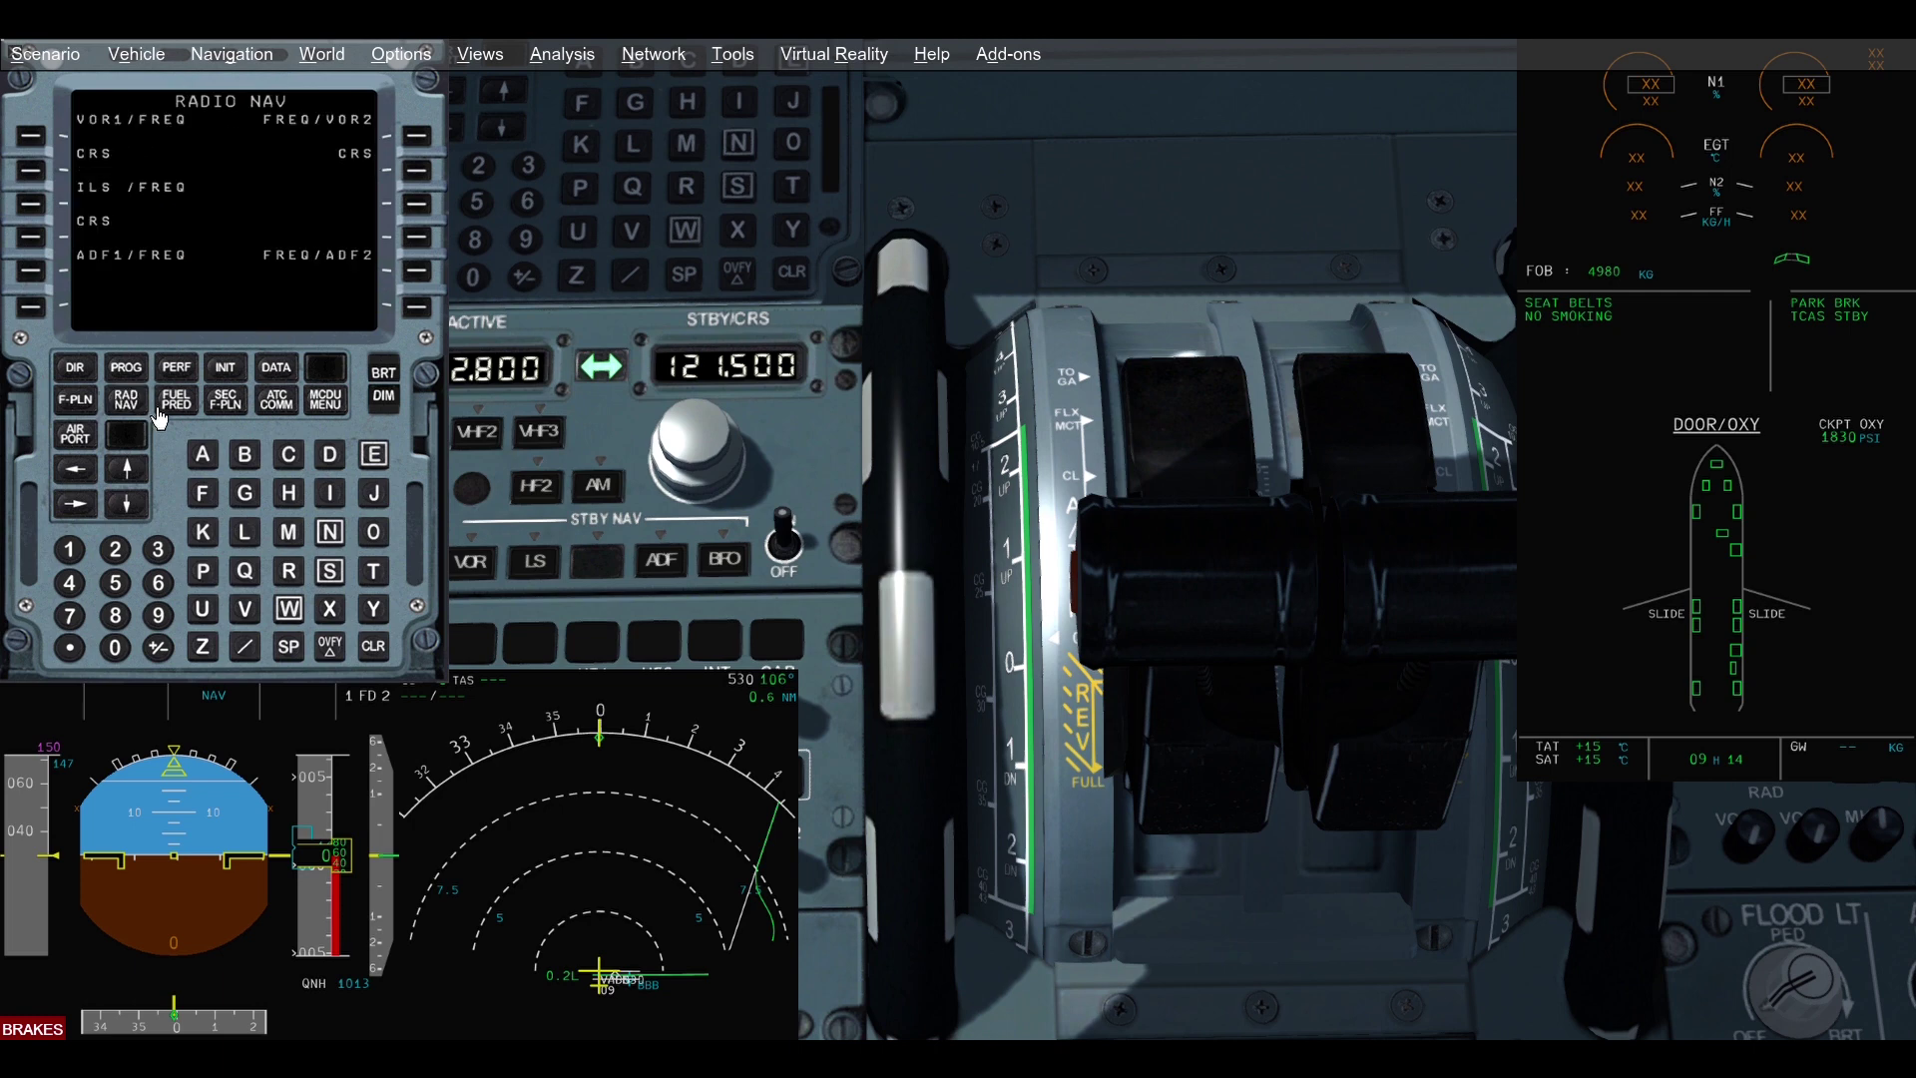
{"action": "left_click", "coordinate": [239, 412]}
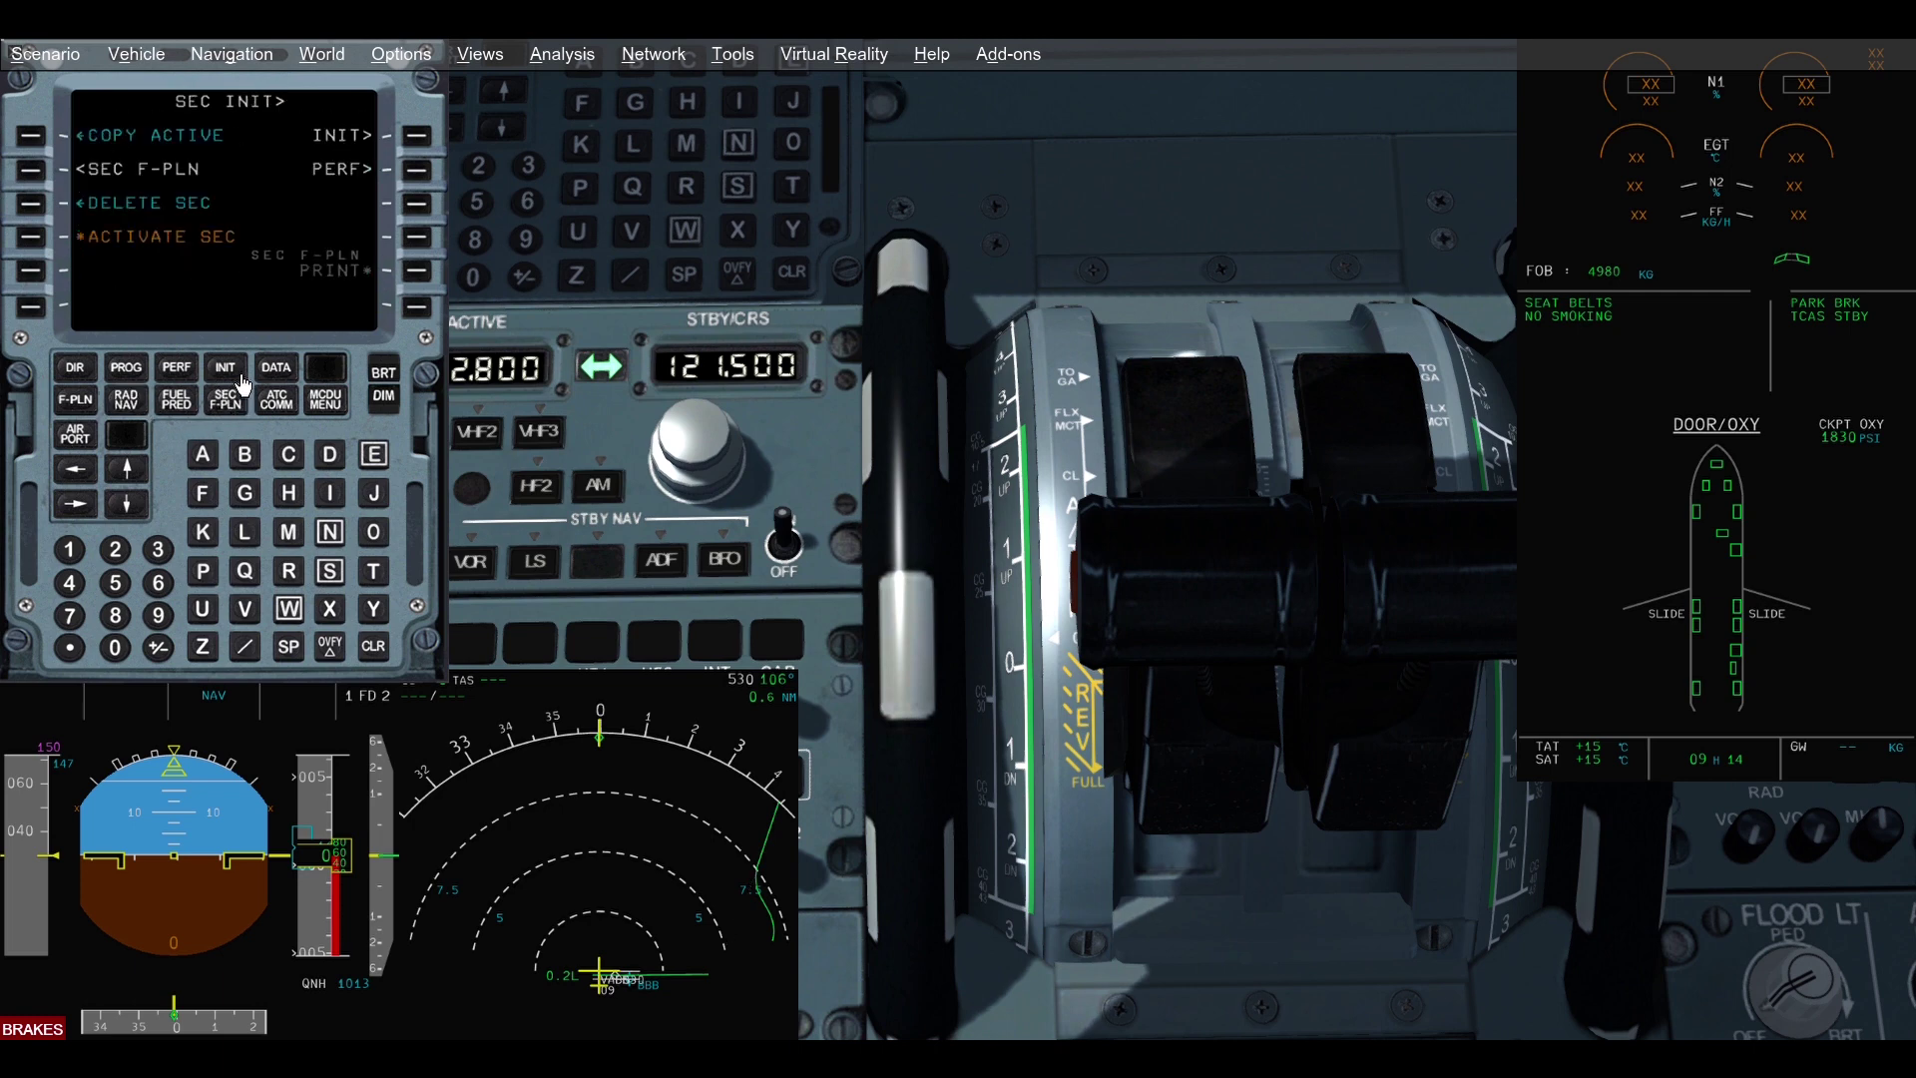
{"action": "left_click", "coordinate": [242, 383]}
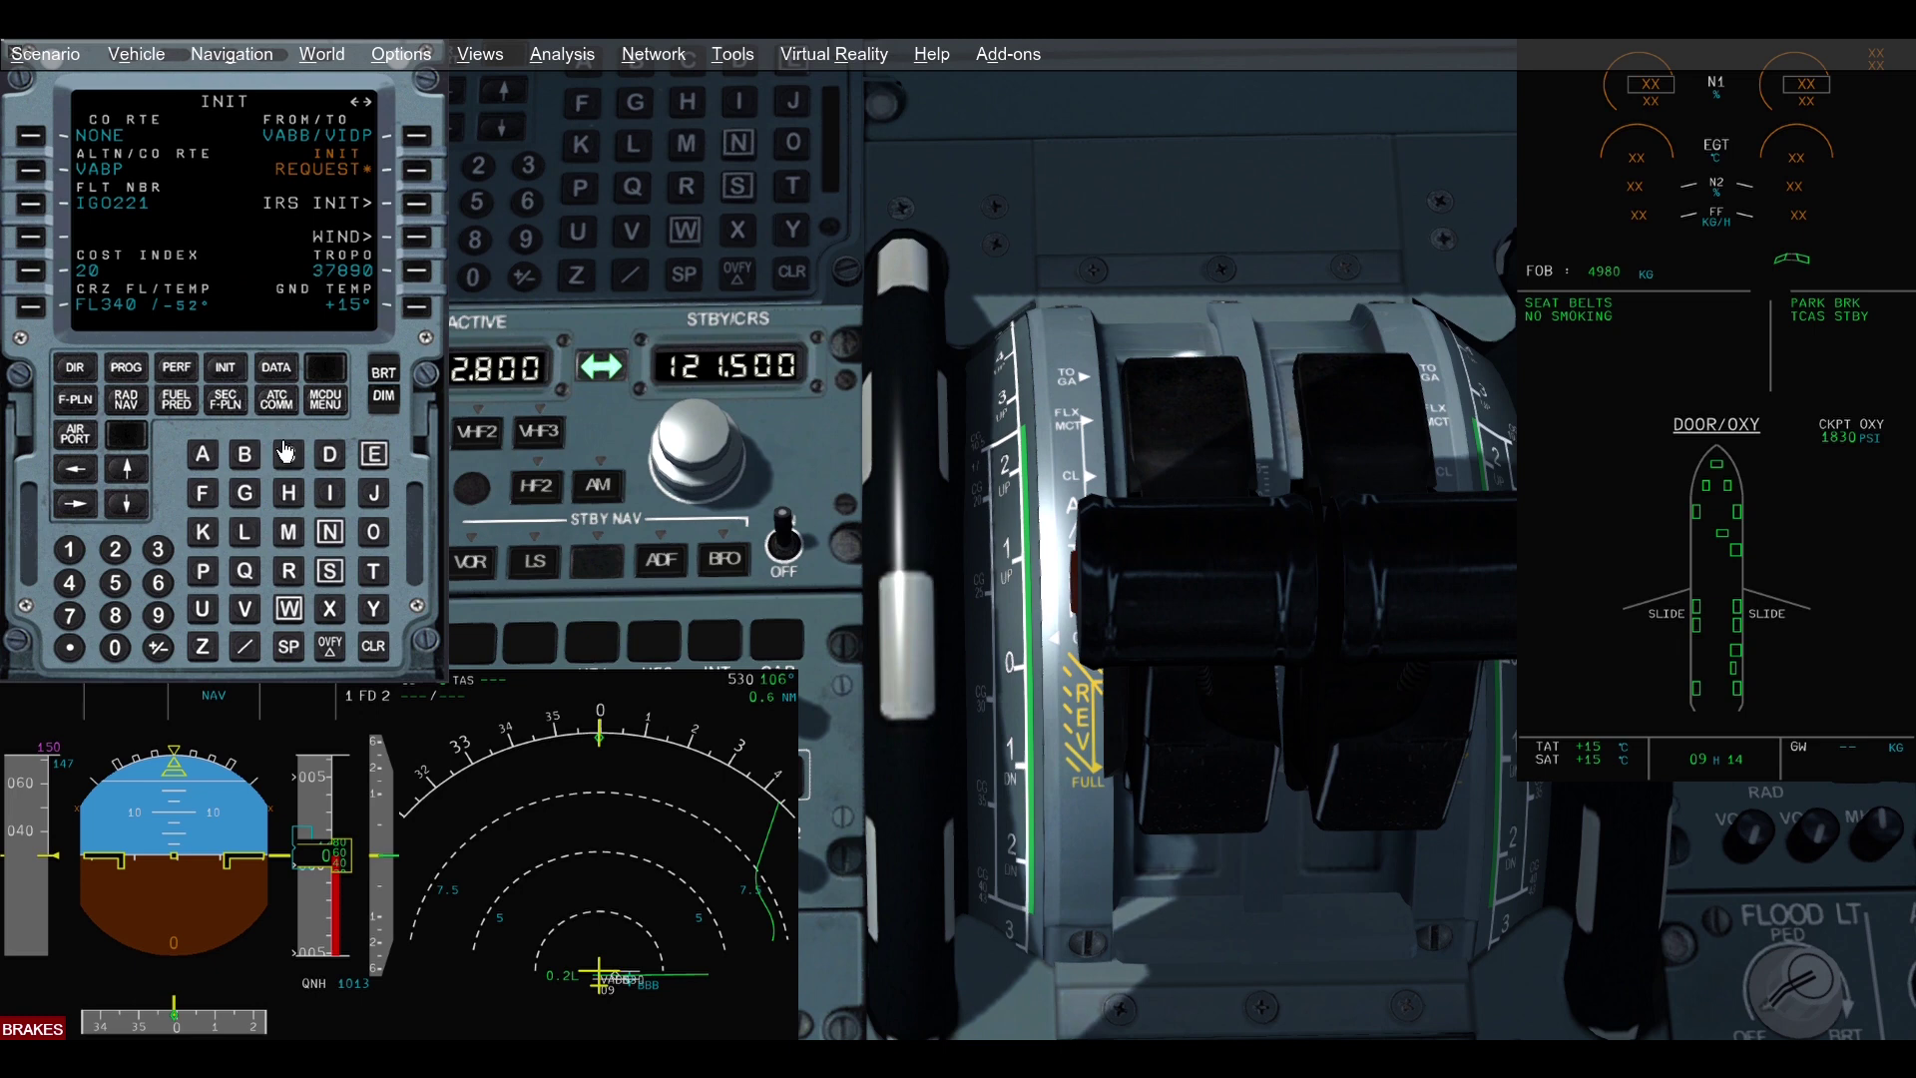
{"action": "left_click", "coordinate": [178, 369]}
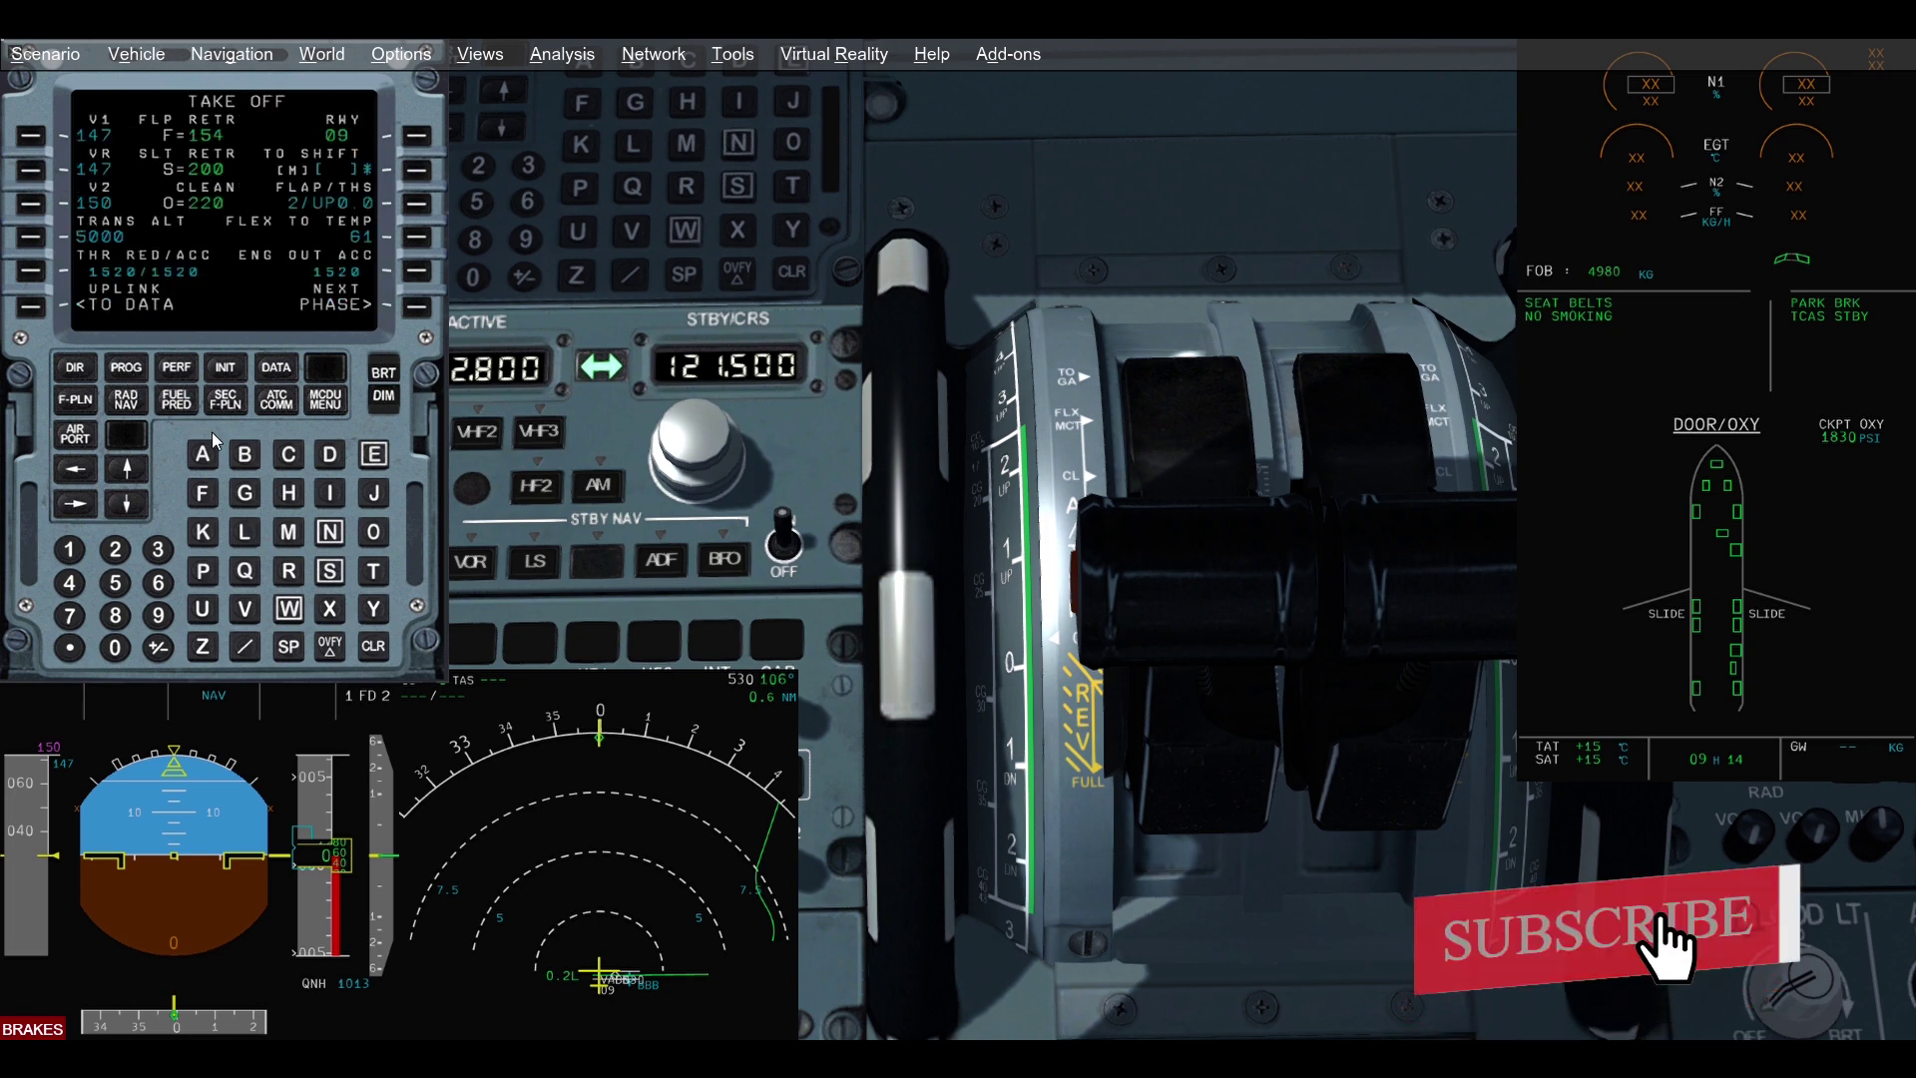